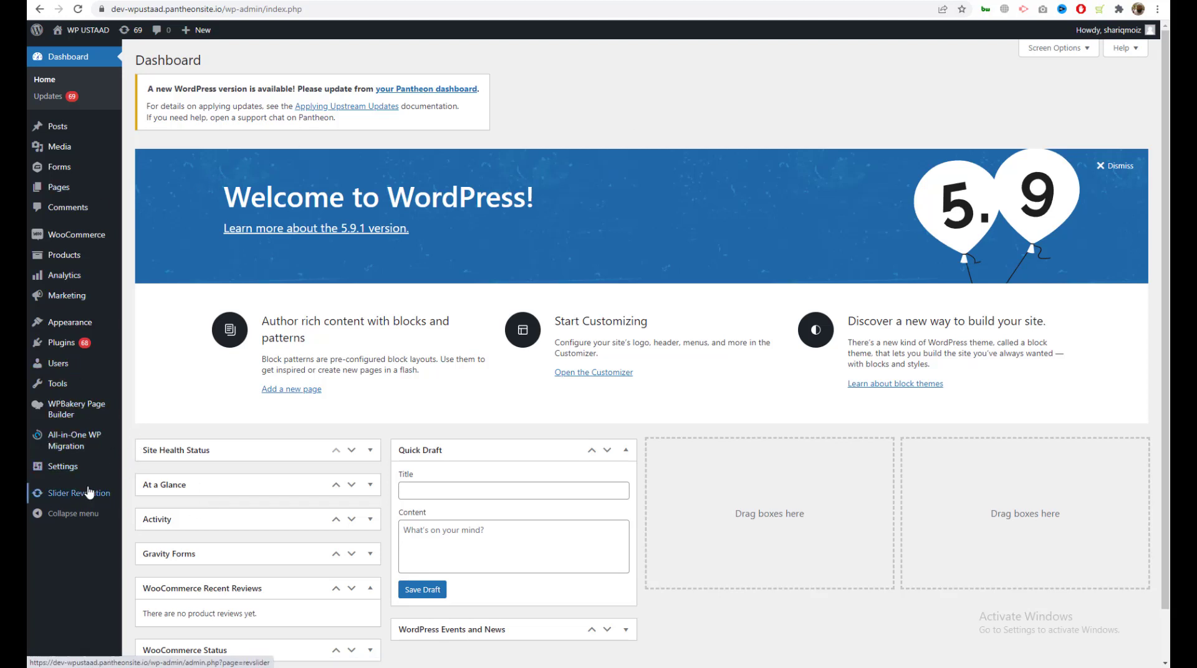
# Step: Open the Slider Revolution overview from the WordPress dashboard
pyautogui.moveTo(96, 493)
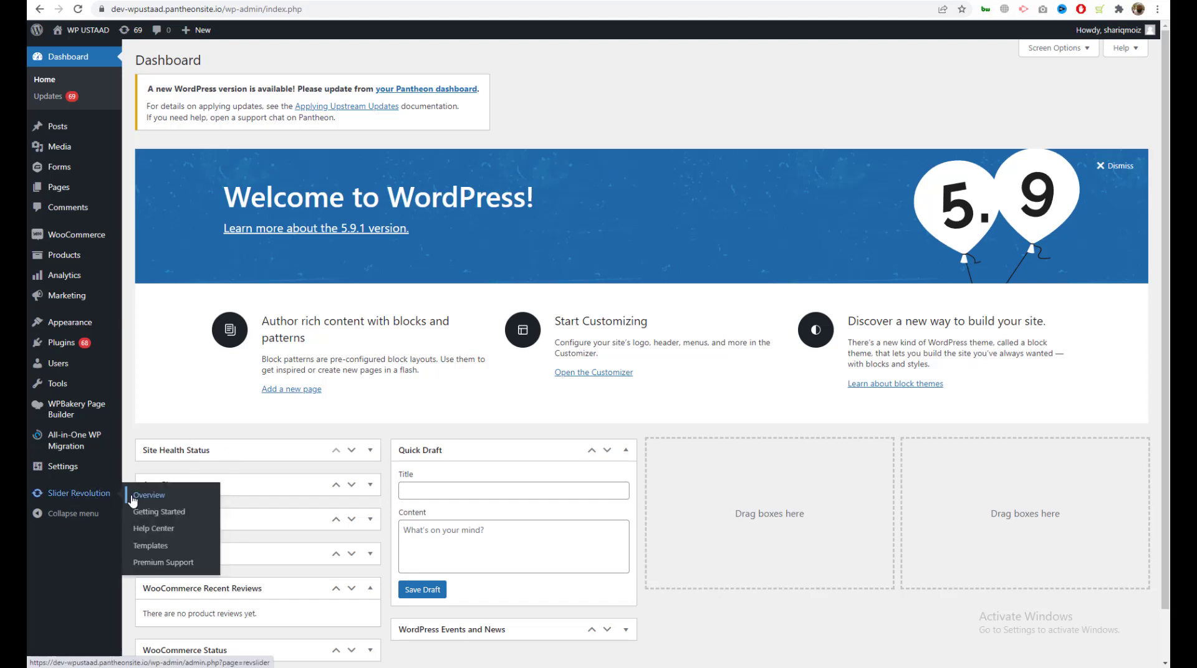
pyautogui.click(88, 496)
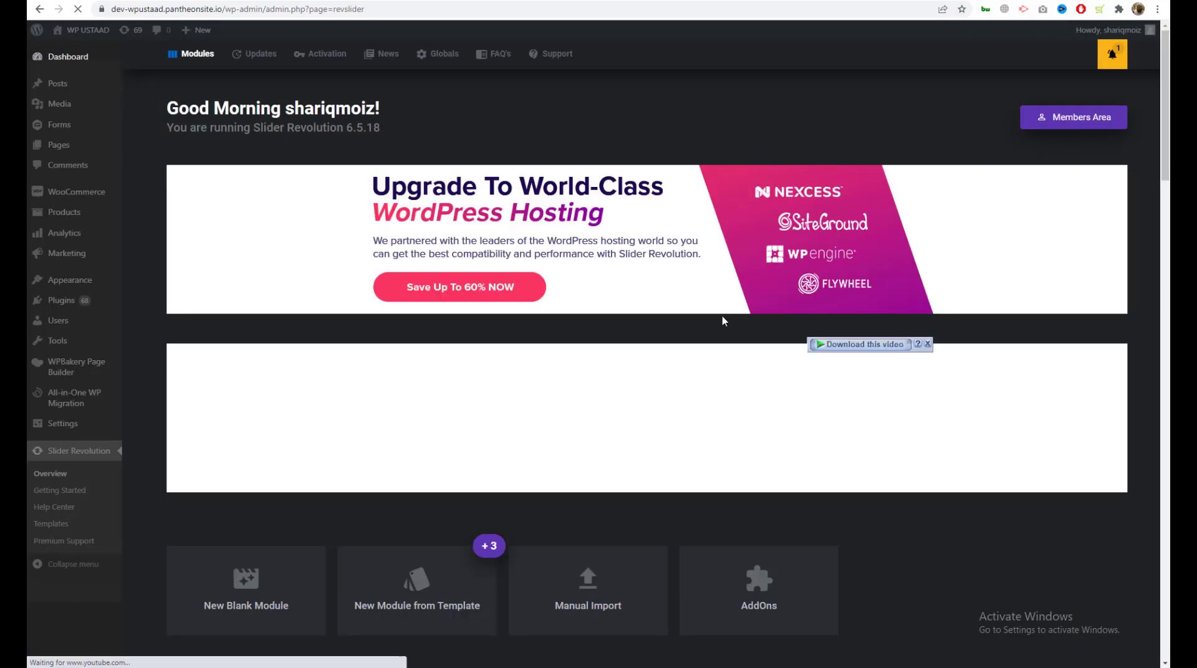
pyautogui.scroll(-3, 520, 350)
pyautogui.scroll(3, 520, 350)
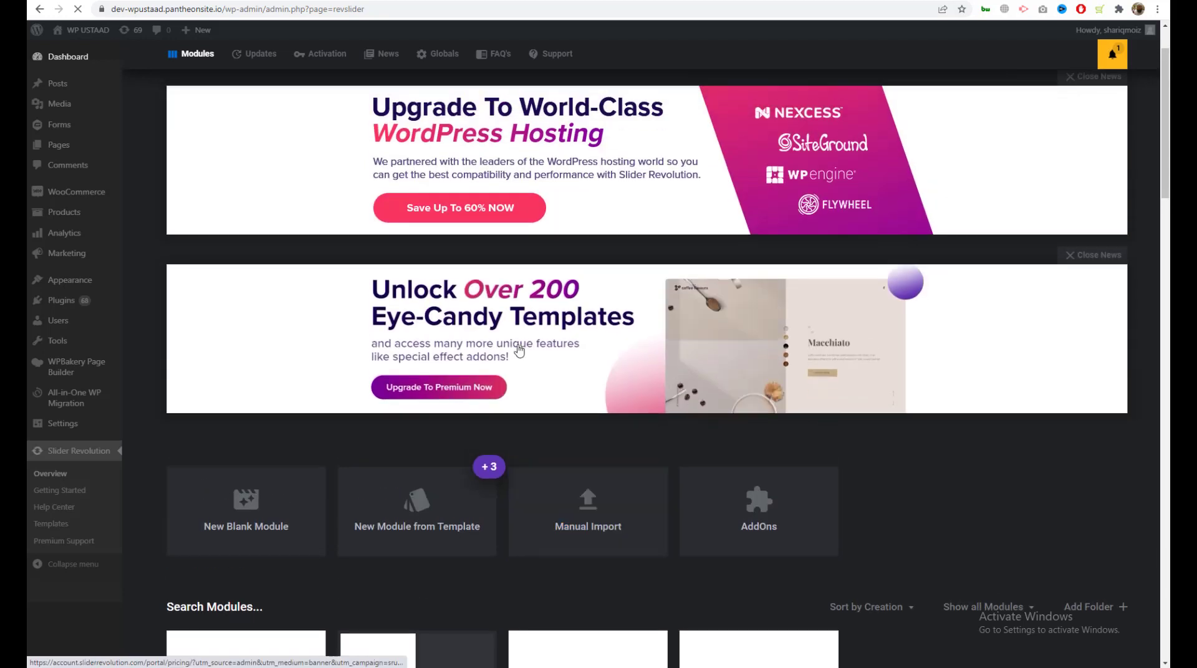
pyautogui.scroll(-1, 361, 487)
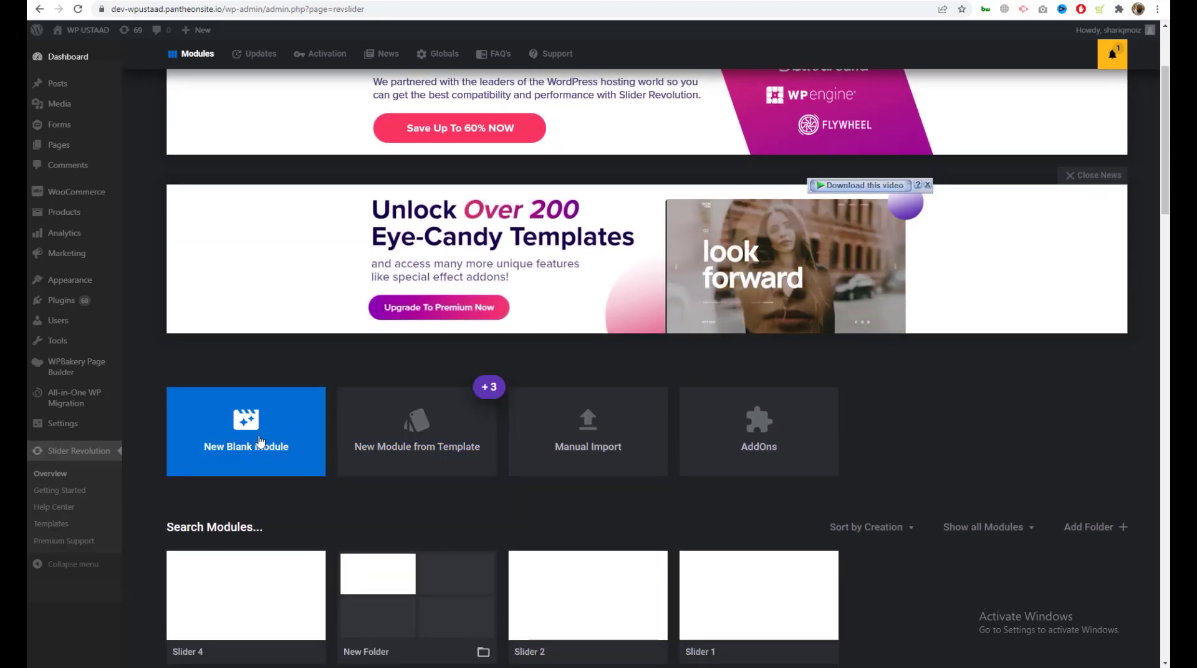
# Step: Look through the module template library and the list of available add-ons, closing each one
pyautogui.click(423, 446)
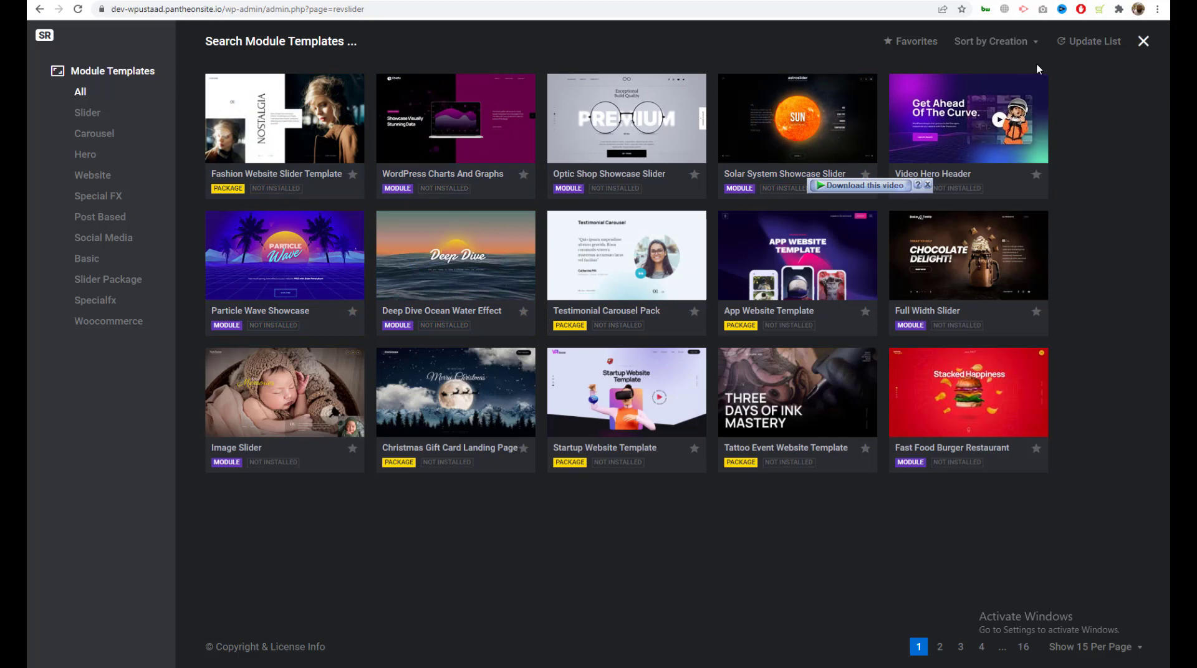
pyautogui.press('Escape')
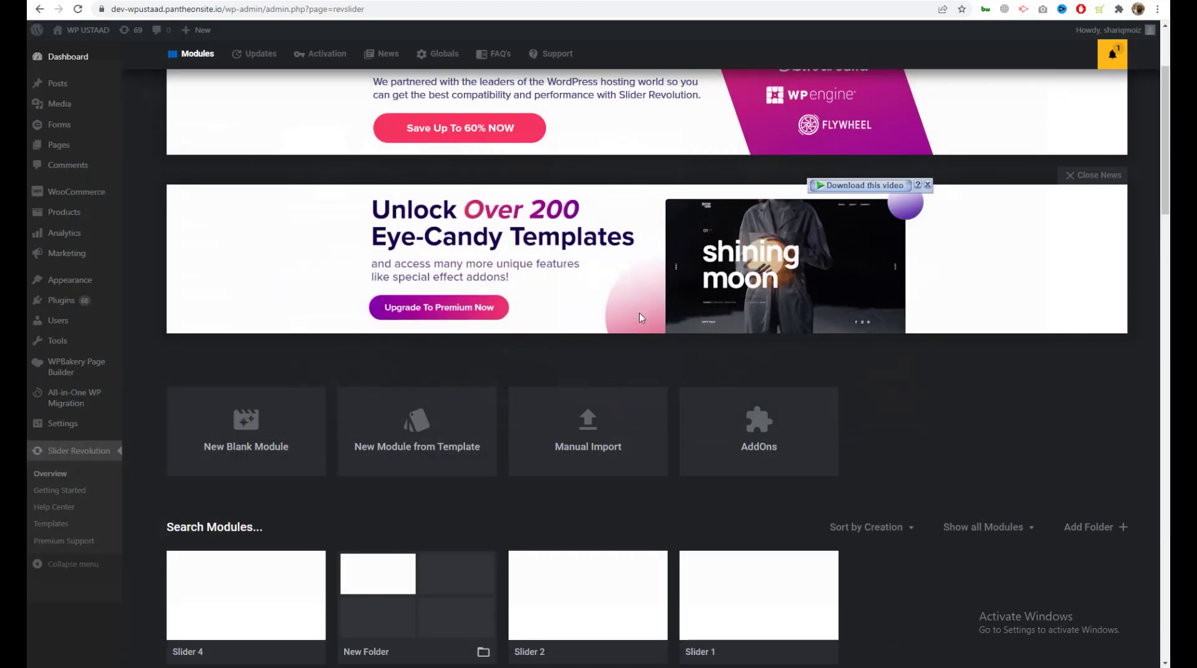
pyautogui.click(764, 439)
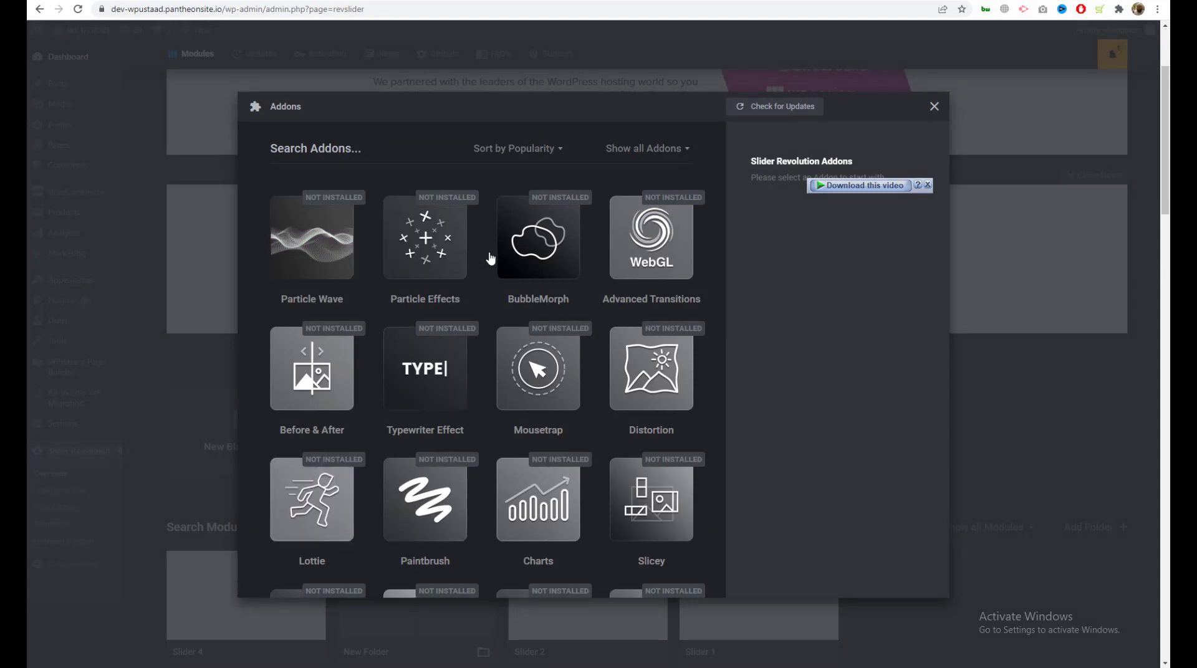
pyautogui.scroll(-10, 631, 348)
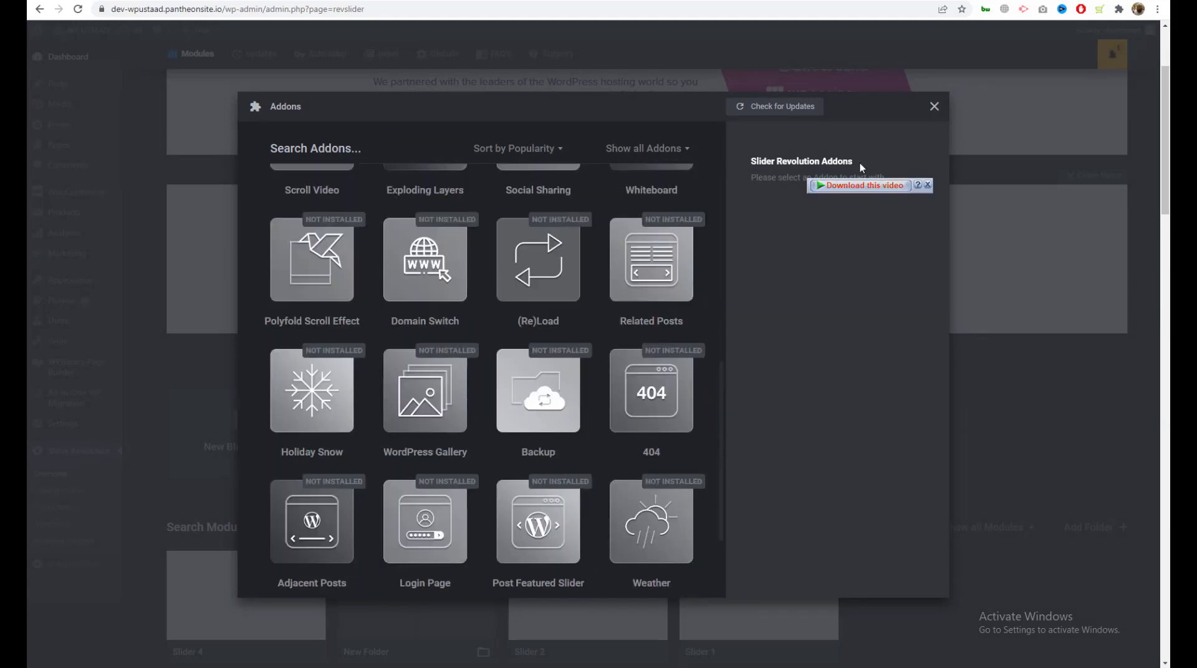
pyautogui.click(927, 185)
pyautogui.click(934, 107)
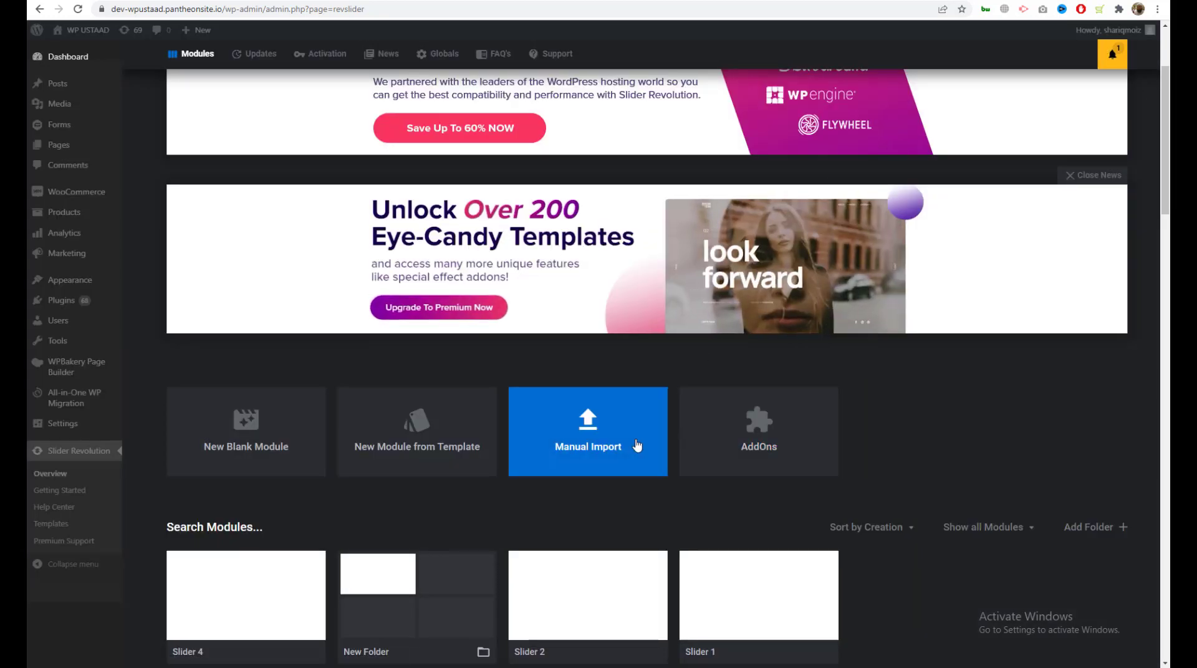
# Step: Create a new blank module and quit the module creation guide
pyautogui.scroll(-5, 633, 449)
pyautogui.scroll(5, 636, 441)
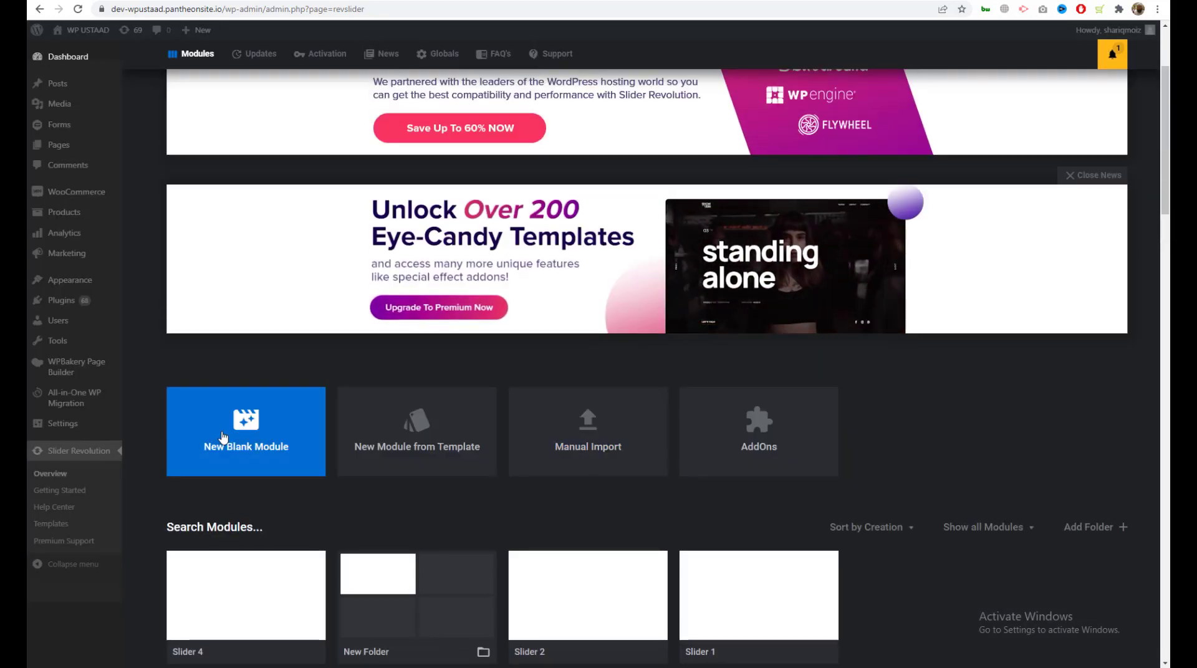
pyautogui.click(268, 436)
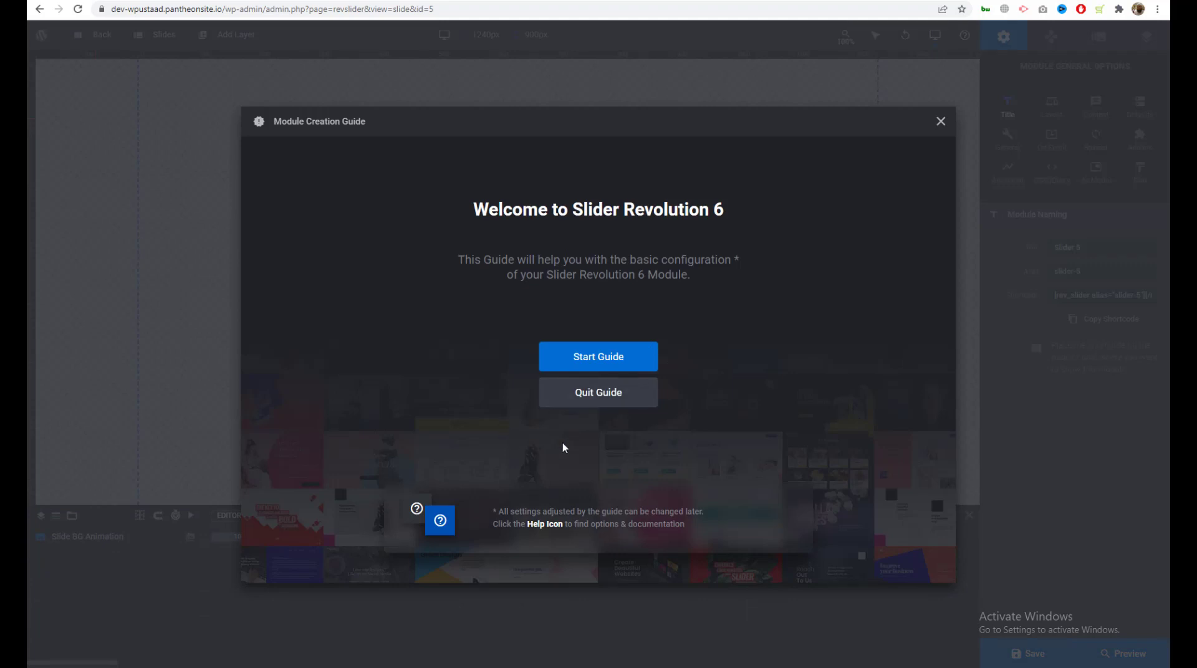
pyautogui.click(636, 394)
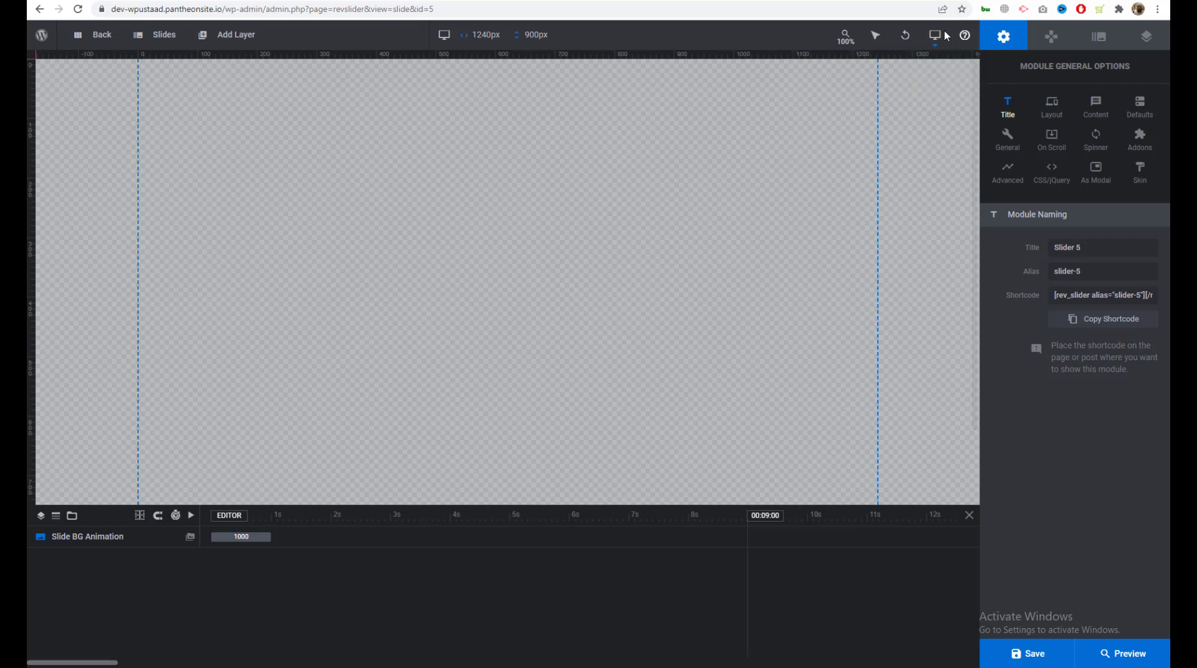
# Step: Examine the slides list, the layer options, and the new module's title, alias and shortcode in the general options
pyautogui.moveTo(934, 36)
pyautogui.moveTo(161, 34)
pyautogui.moveTo(151, 101)
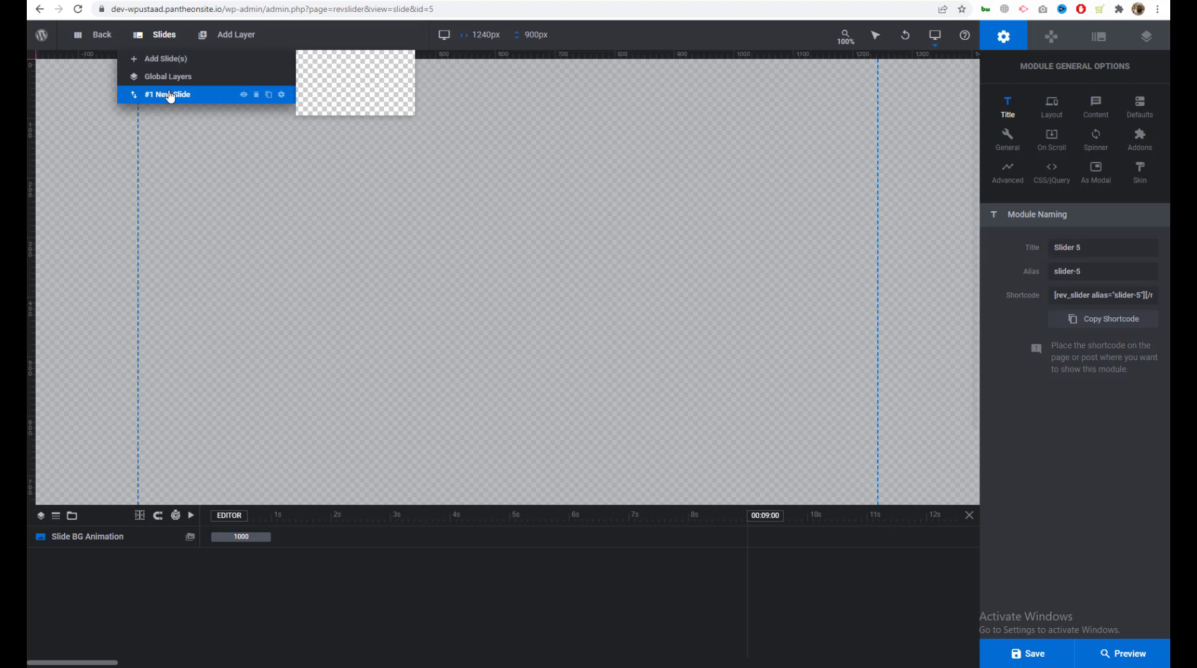
pyautogui.click(179, 95)
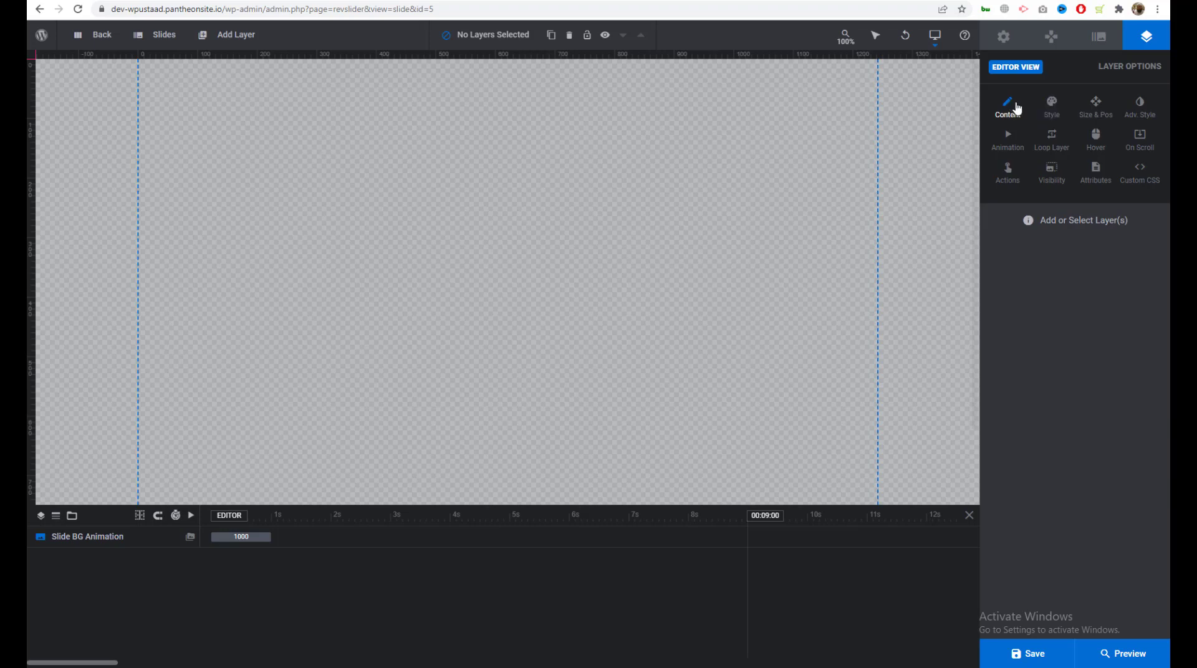
pyautogui.click(1004, 36)
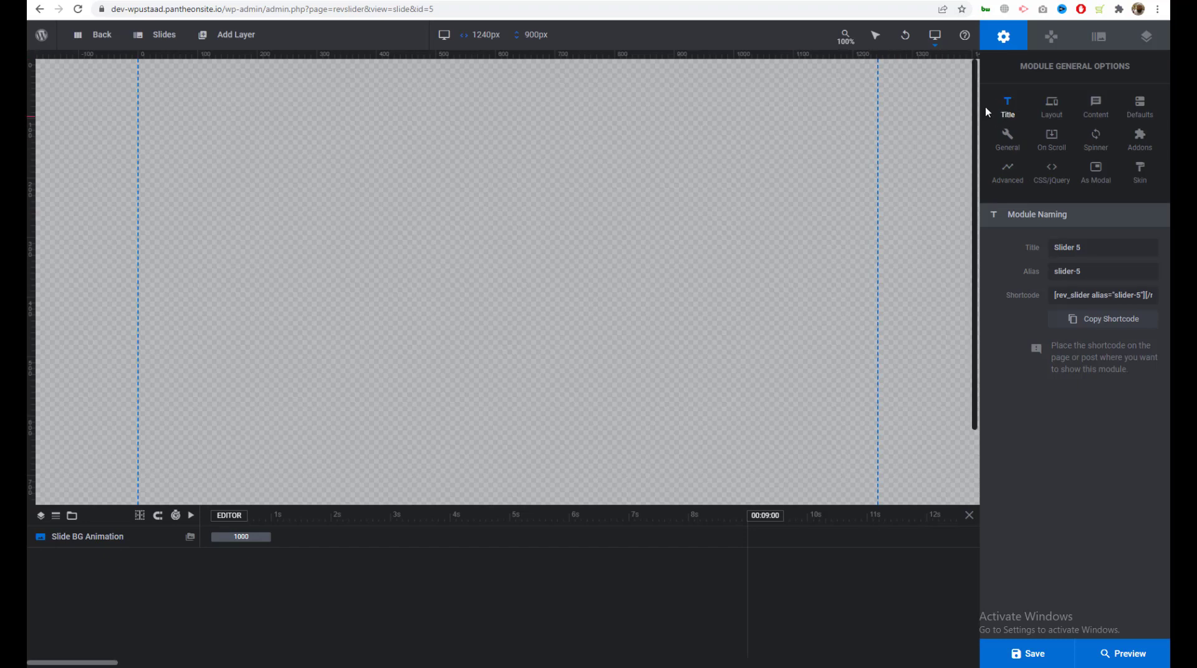
pyautogui.moveTo(1083, 241); pyautogui.dragTo(1051, 247)
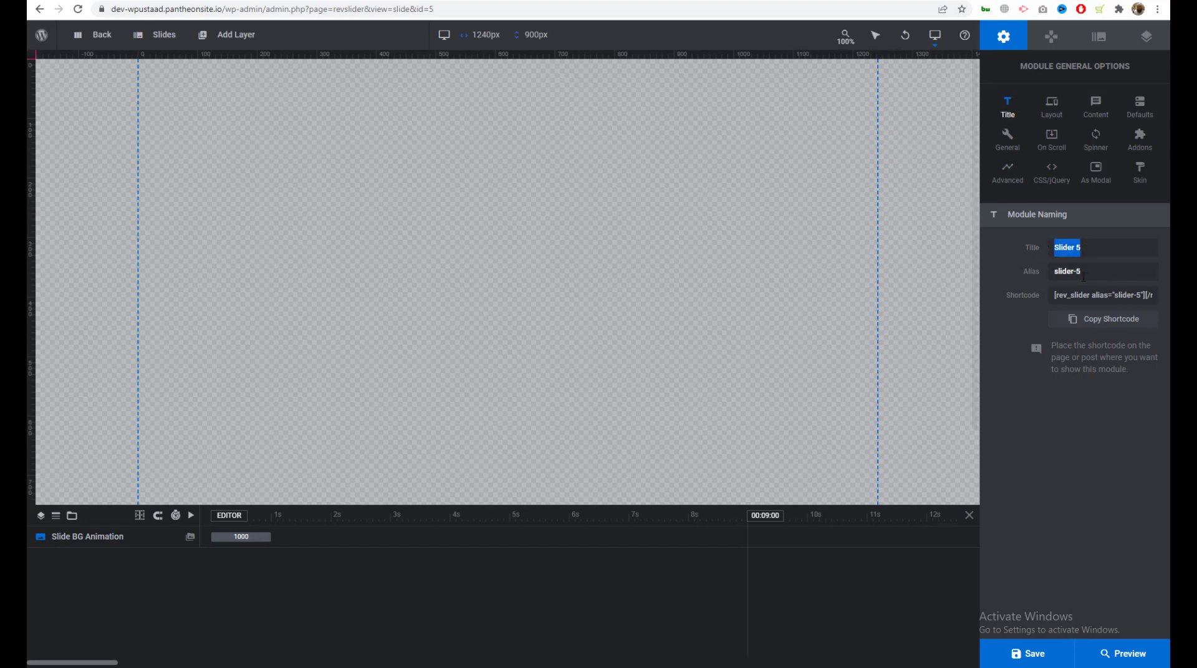
pyautogui.click(1063, 294)
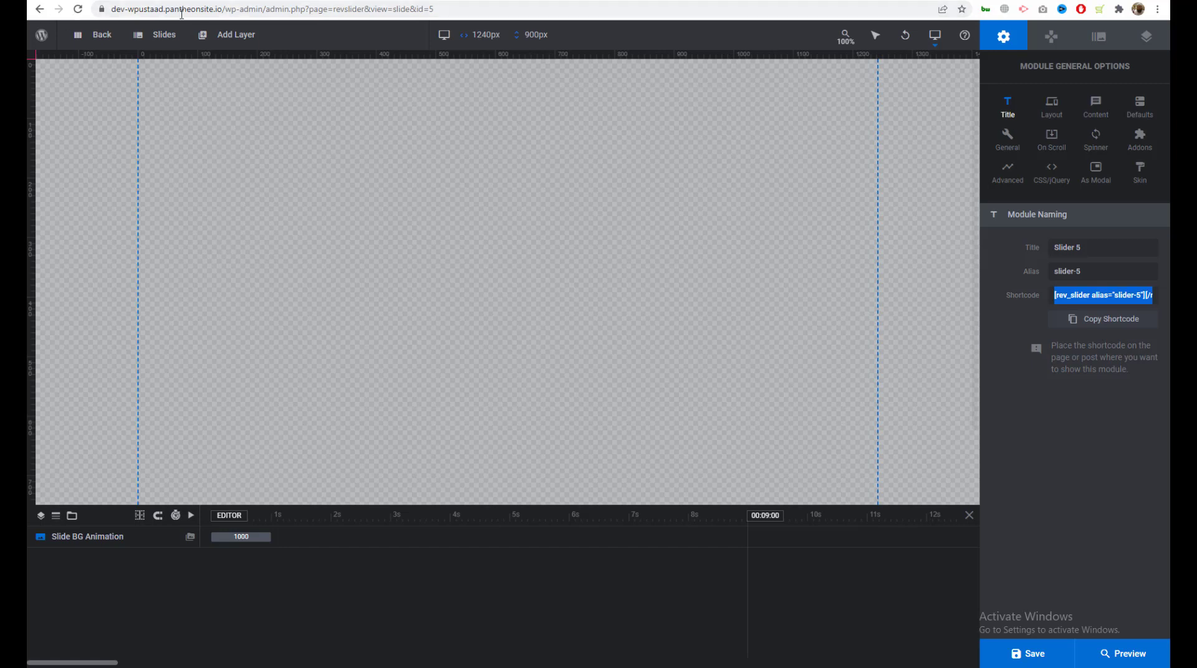
# Step: Open the site's wp-admin address in a new browser tab
pyautogui.moveTo(261, 10); pyautogui.dragTo(111, 9)
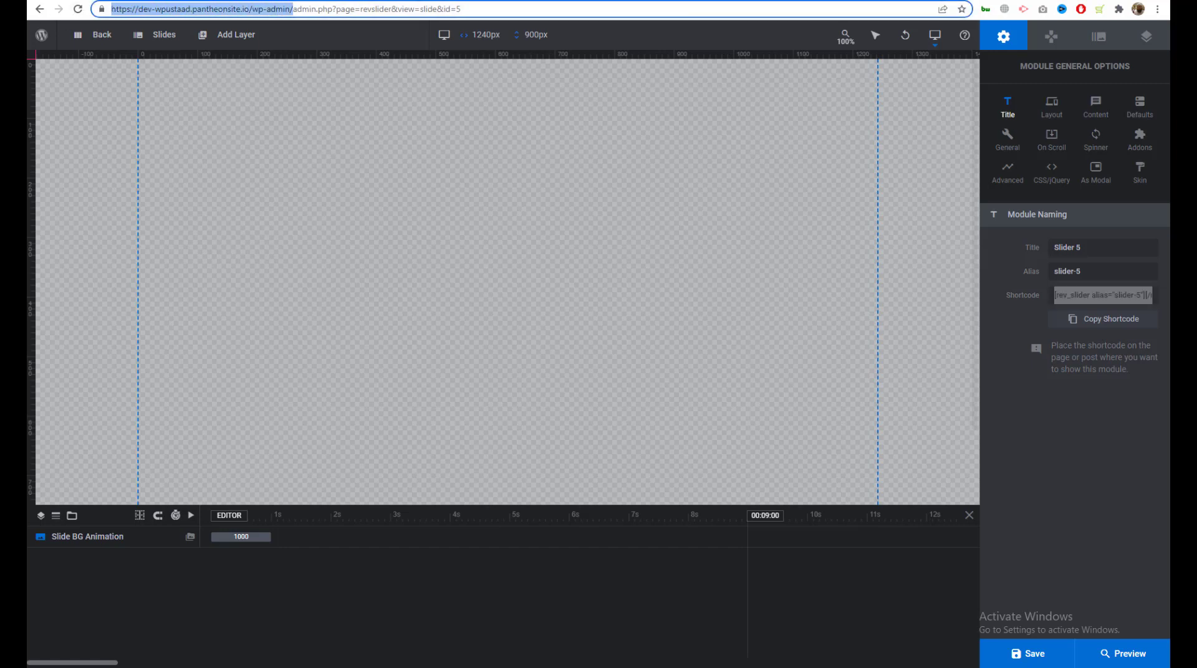
pyautogui.hotkey('ctrl', 'c')
pyautogui.hotkey('ctrl', 't')
pyautogui.hotkey('ctrl', 'v')
pyautogui.press('Return')
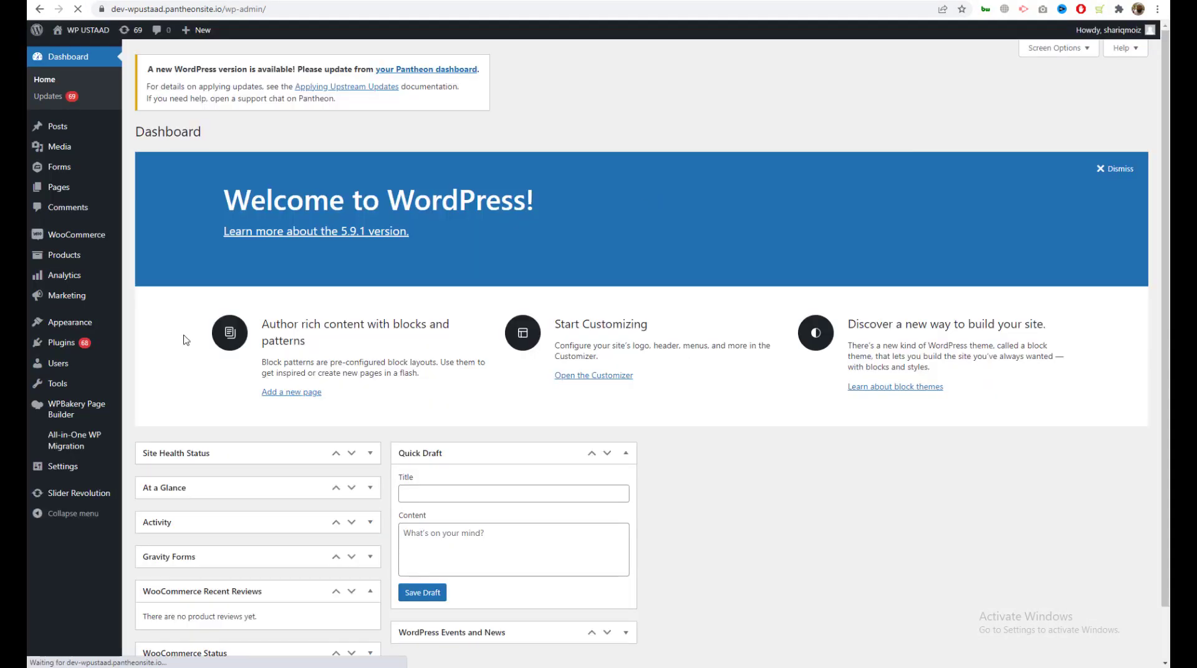
# Step: Open the Home page in the block editor from the site's pages and go through its welcome guide
pyautogui.moveTo(60, 198)
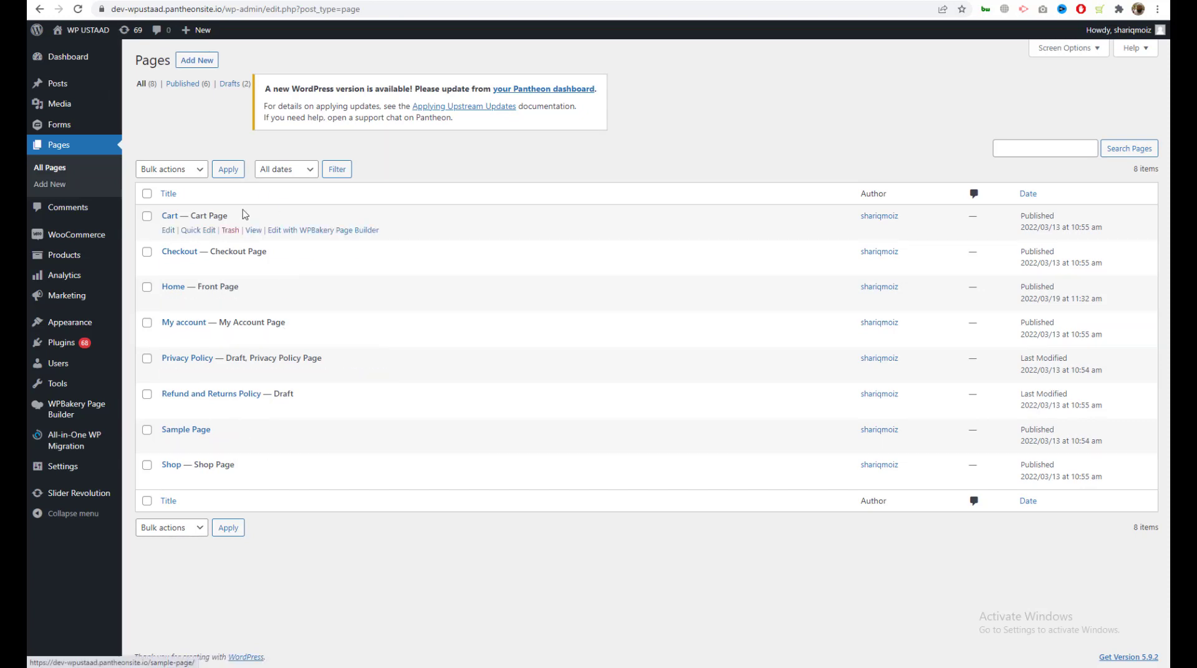
pyautogui.click(170, 303)
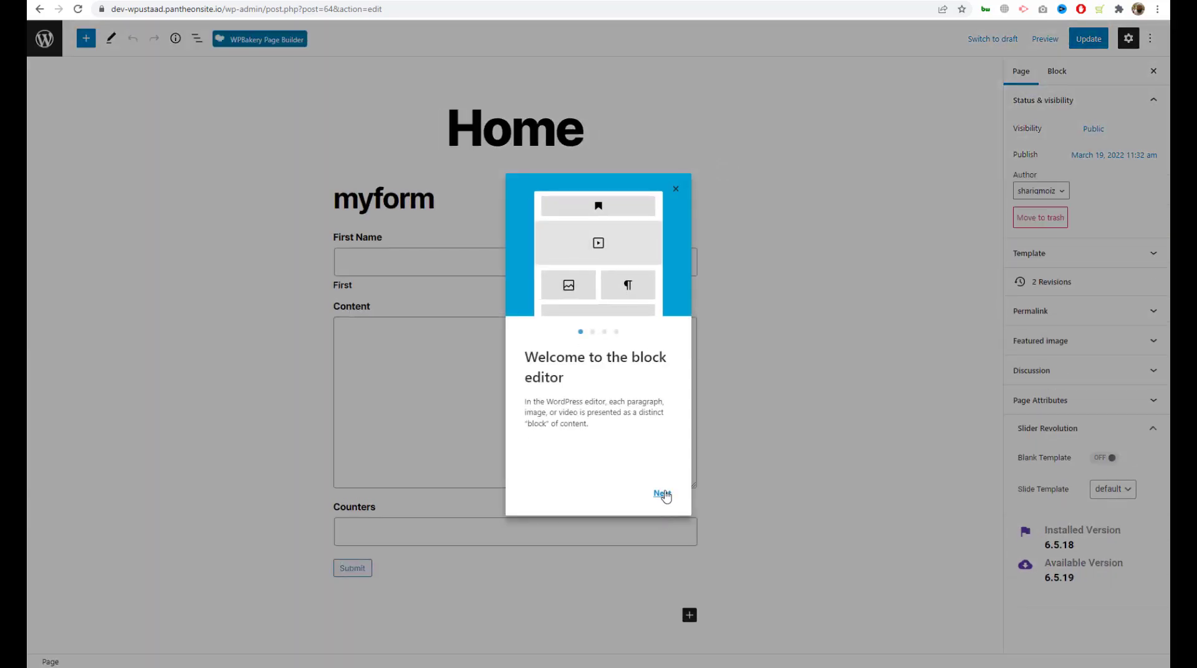
pyautogui.click(664, 494)
pyautogui.click(664, 494)
pyautogui.click(665, 494)
pyautogui.click(665, 495)
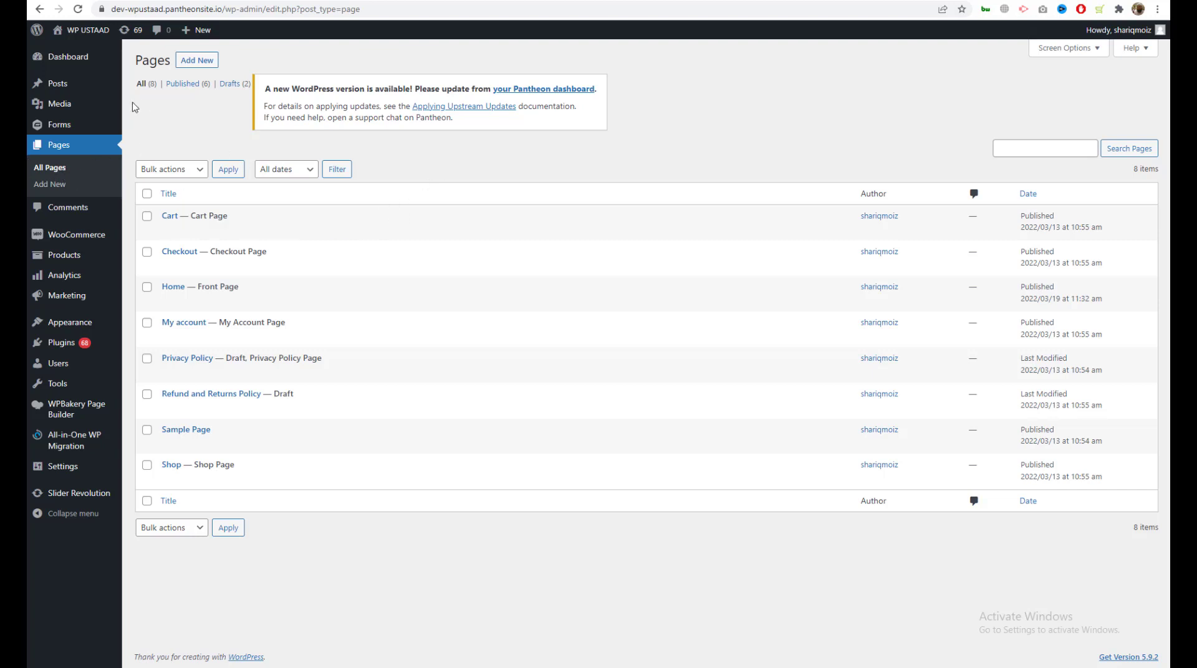
# Step: Search the installed plugins for "classic" and try to install the Classic Editor plugin, returning to the plugin installer
pyautogui.moveTo(63, 343)
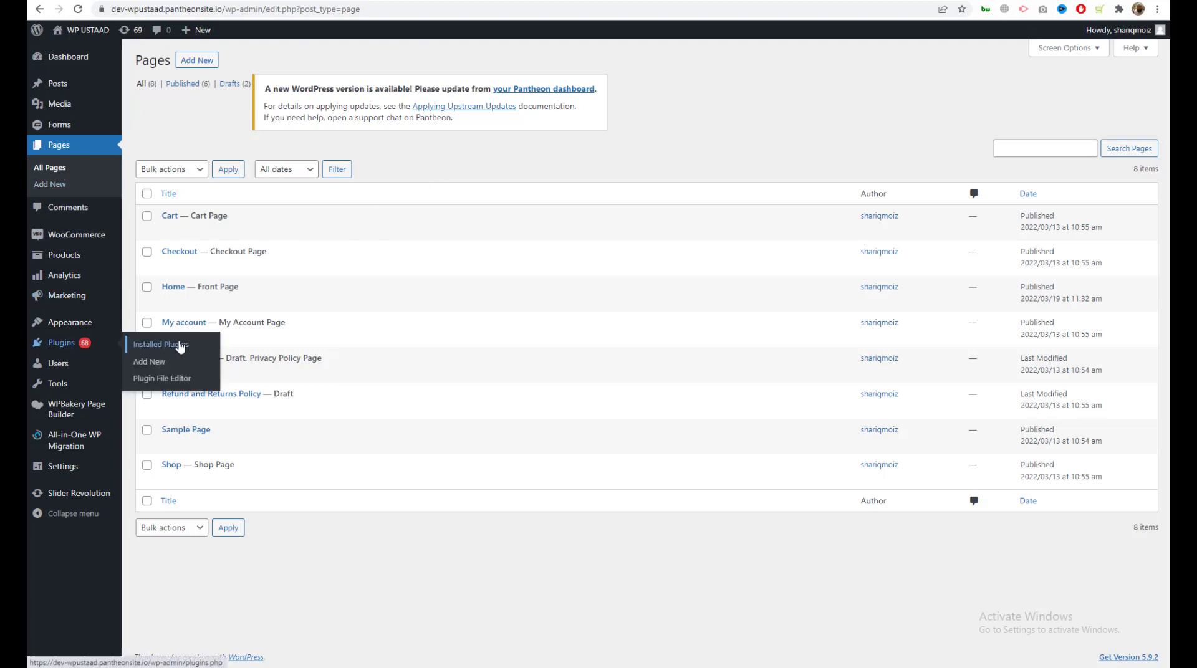
pyautogui.click(180, 348)
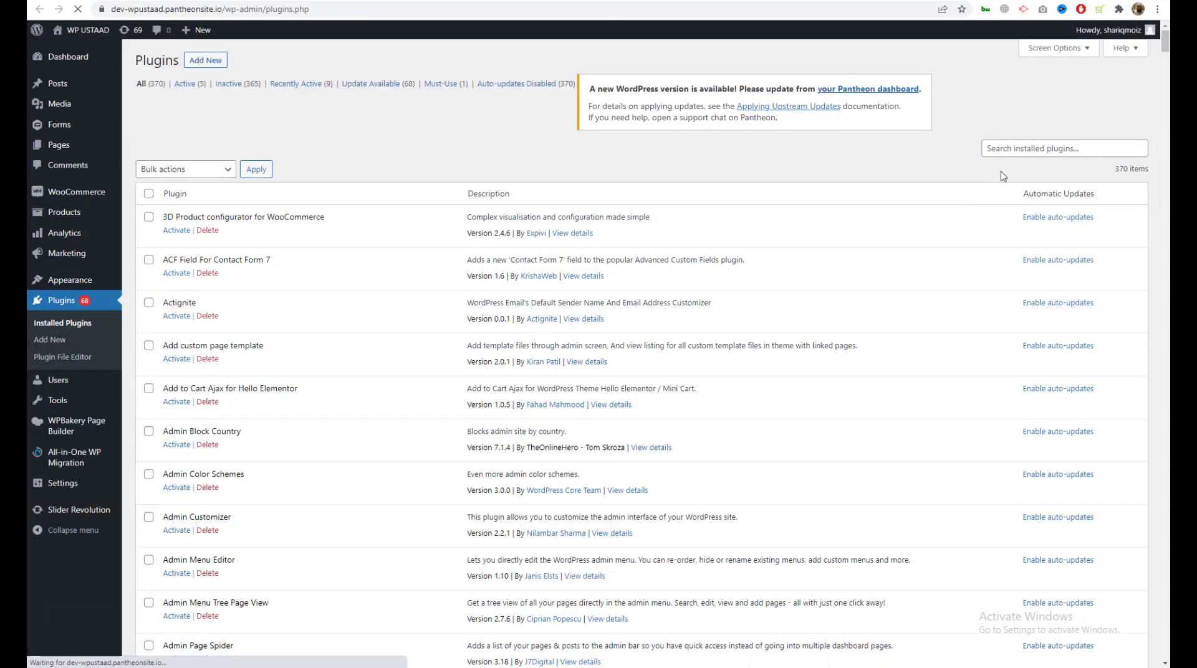
pyautogui.click(1055, 148)
pyautogui.write('classic')
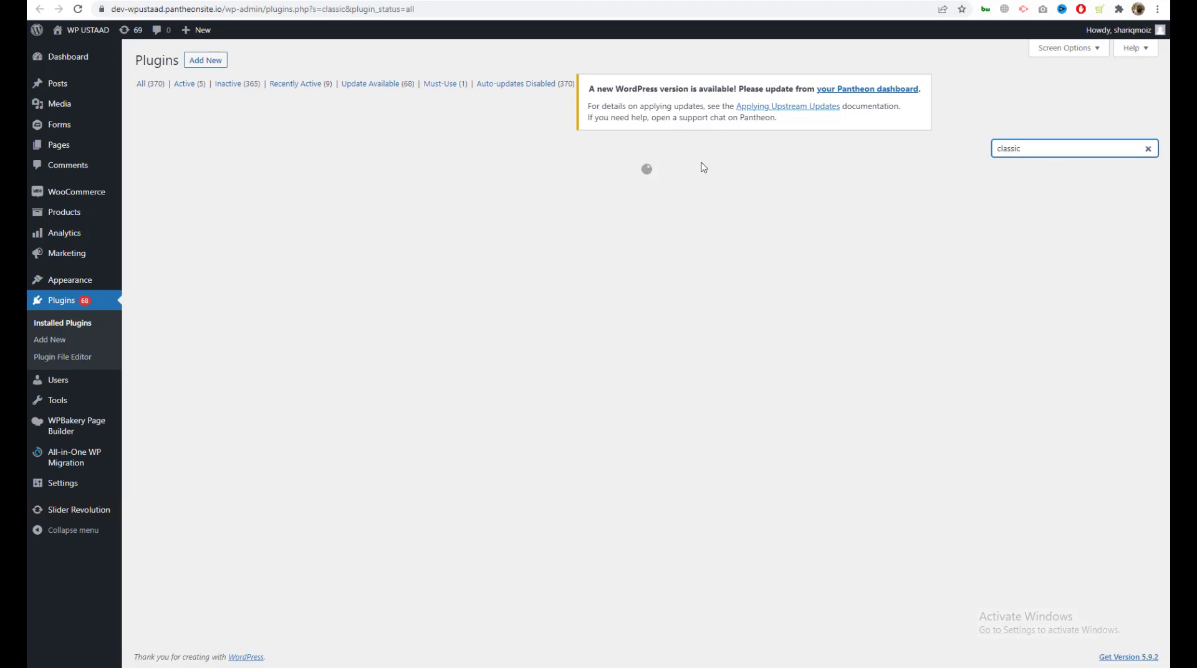
pyautogui.click(220, 64)
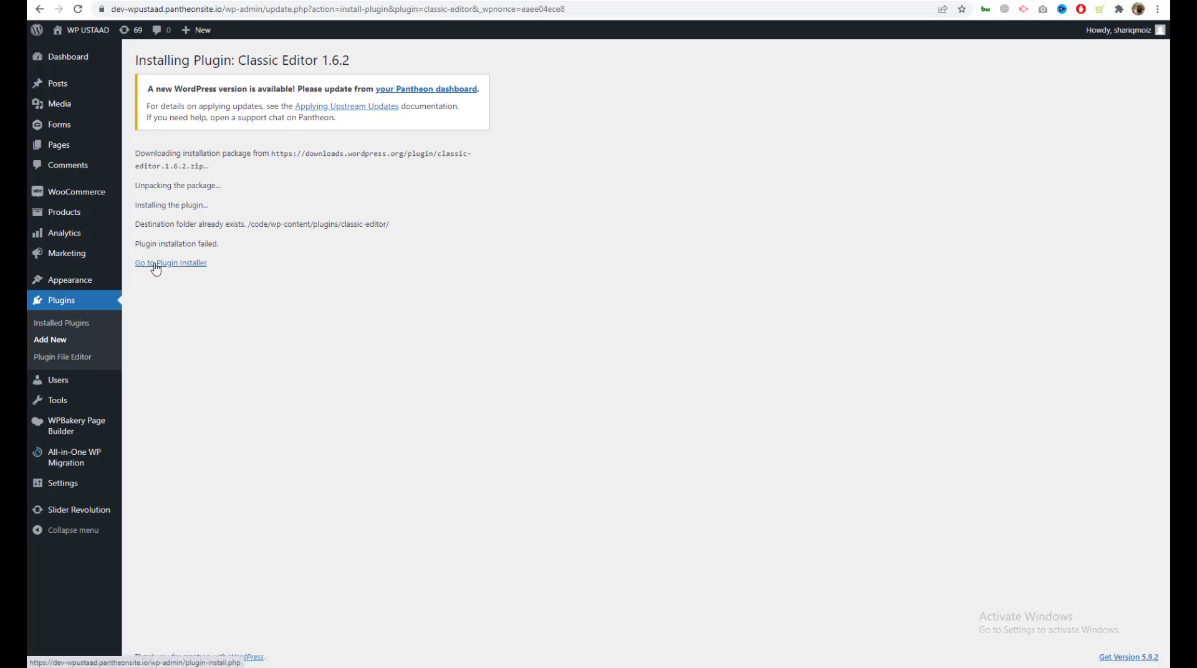
pyautogui.click(155, 268)
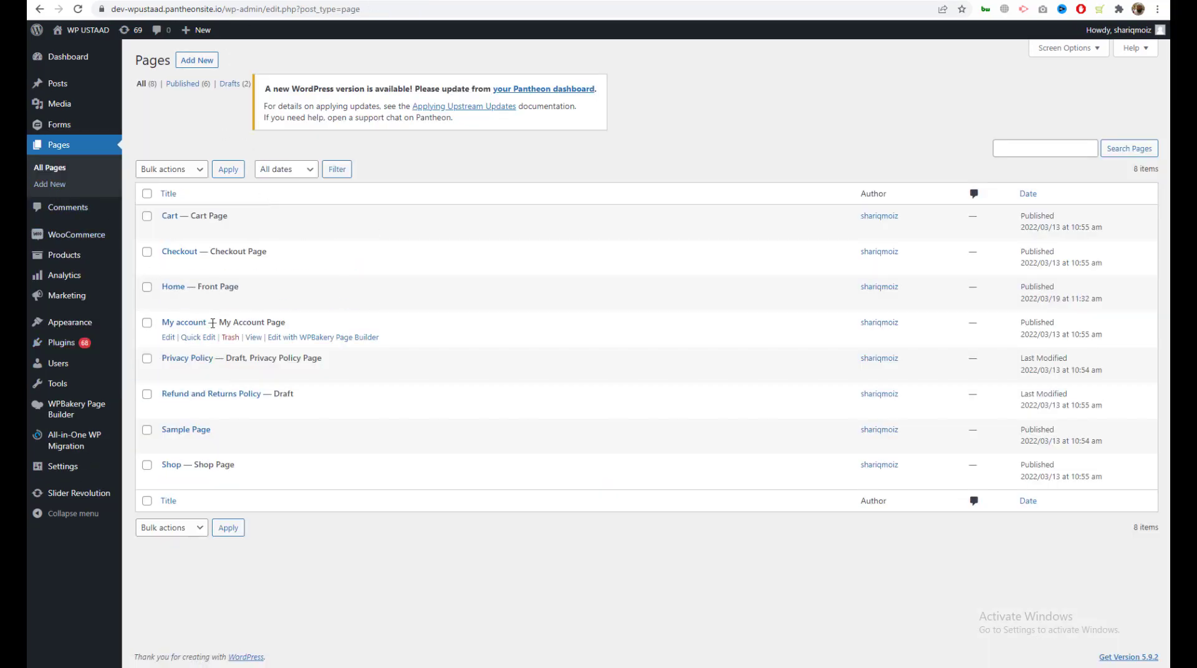
# Step: Open the Home page for editing and delete its entire Gravity Forms block content
pyautogui.click(168, 302)
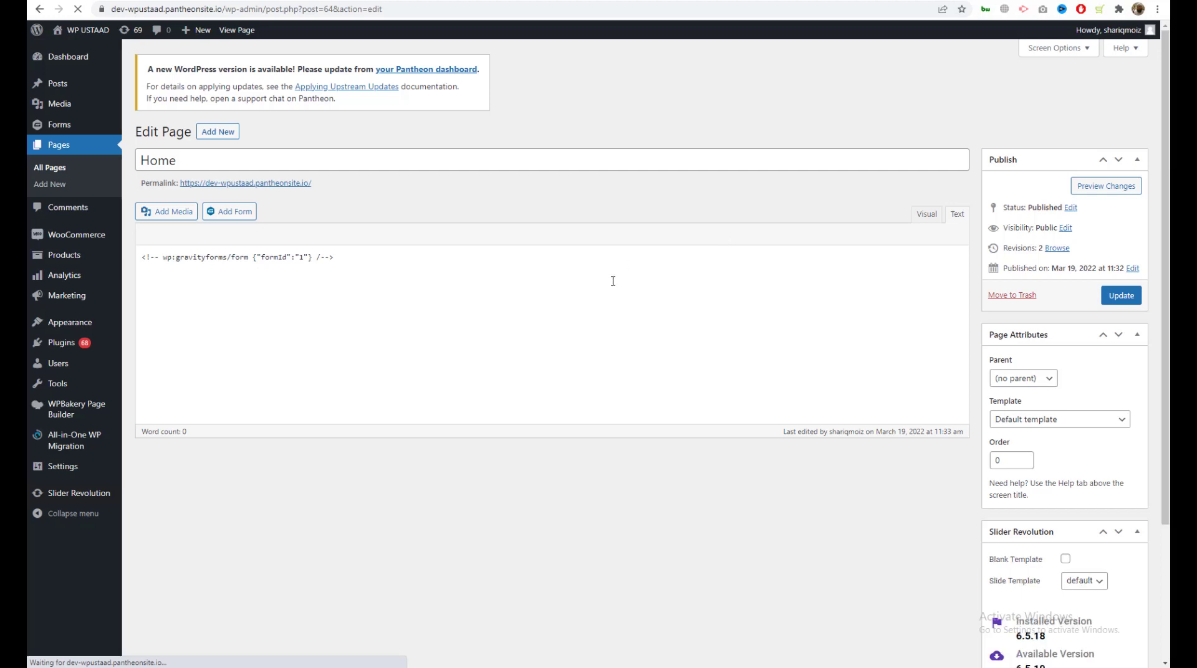
pyautogui.hotkey('ctrl', 'a')
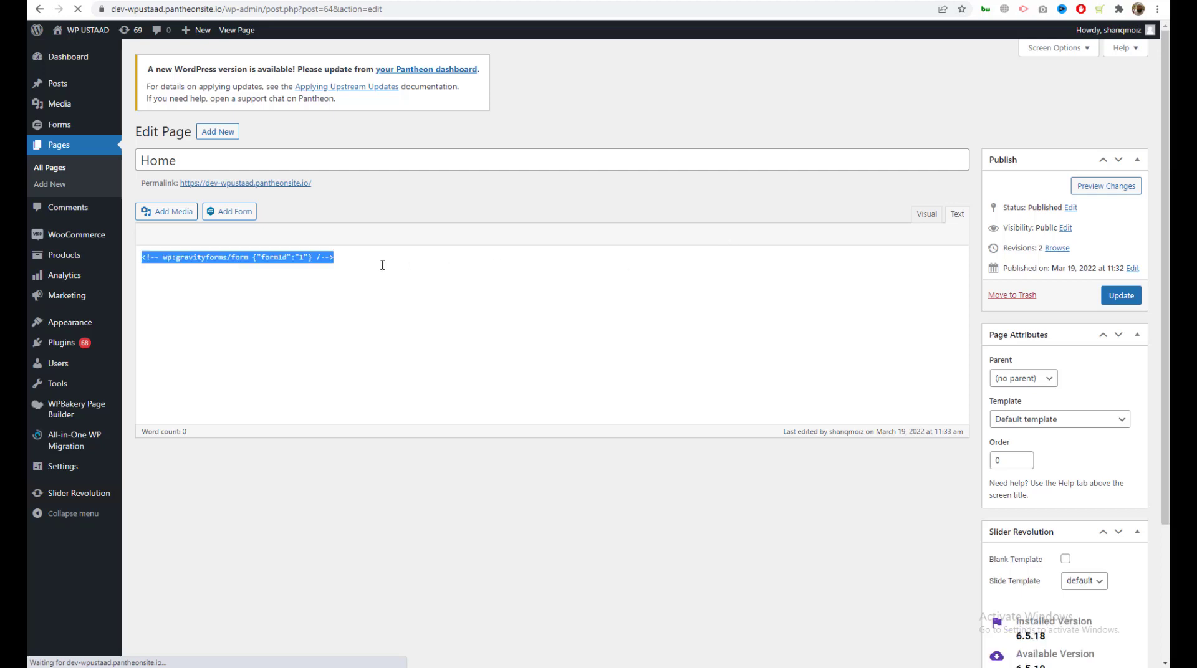
pyautogui.press('BackSpace')
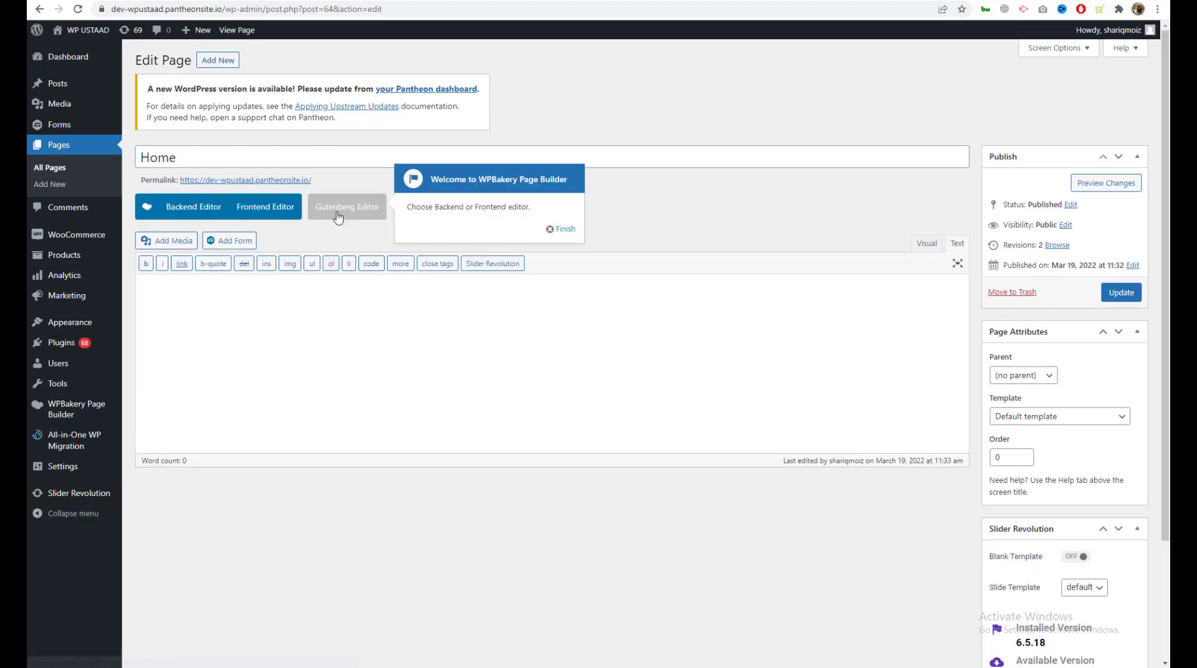
# Step: Switch the Home page to the WPBakery backend editor and dismiss the introductory hints
pyautogui.click(548, 229)
pyautogui.click(190, 212)
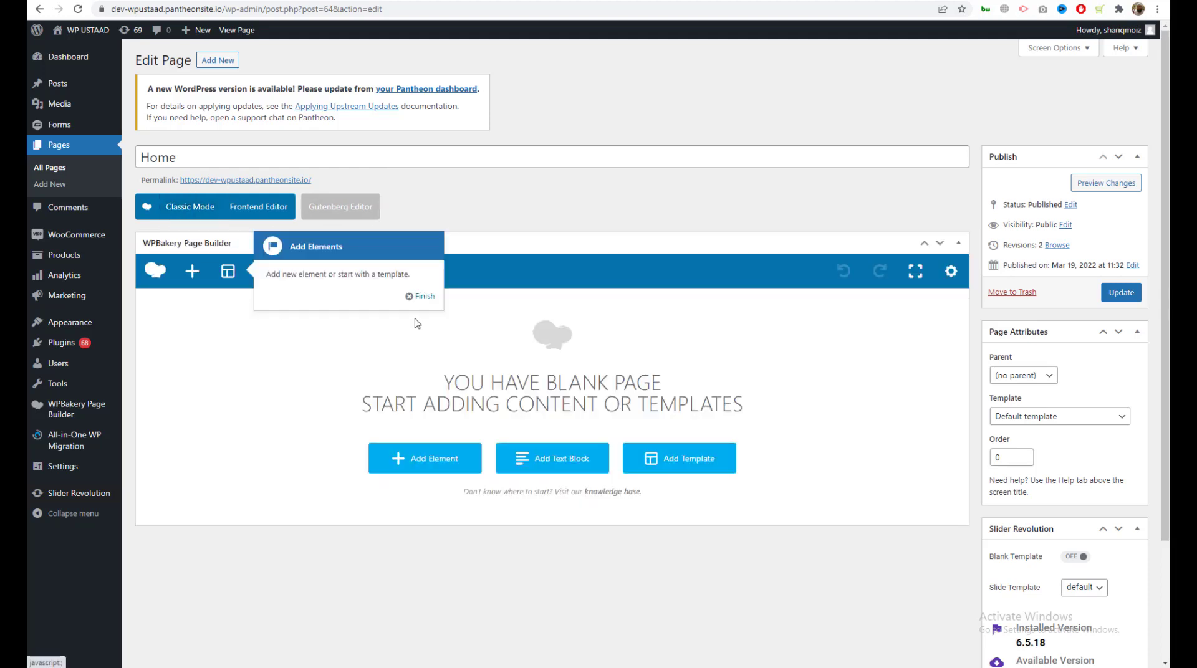
pyautogui.click(423, 302)
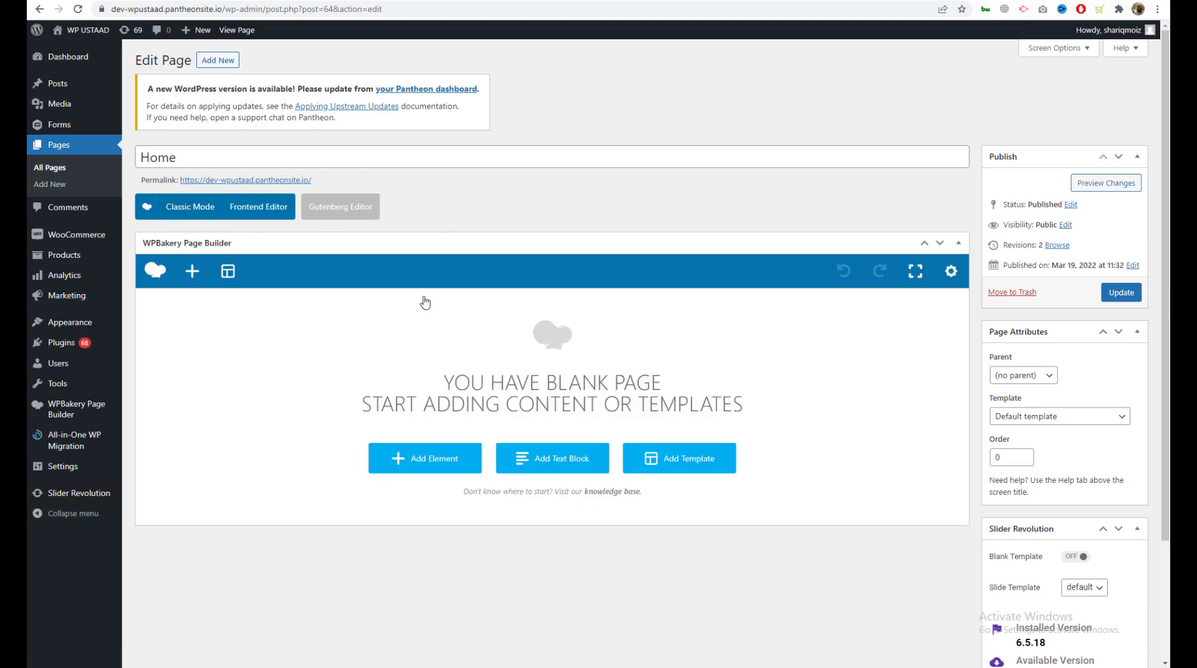
# Step: Find the Slider Revolution 6 element by searching for "sli" and add it to the Home page
pyautogui.click(430, 459)
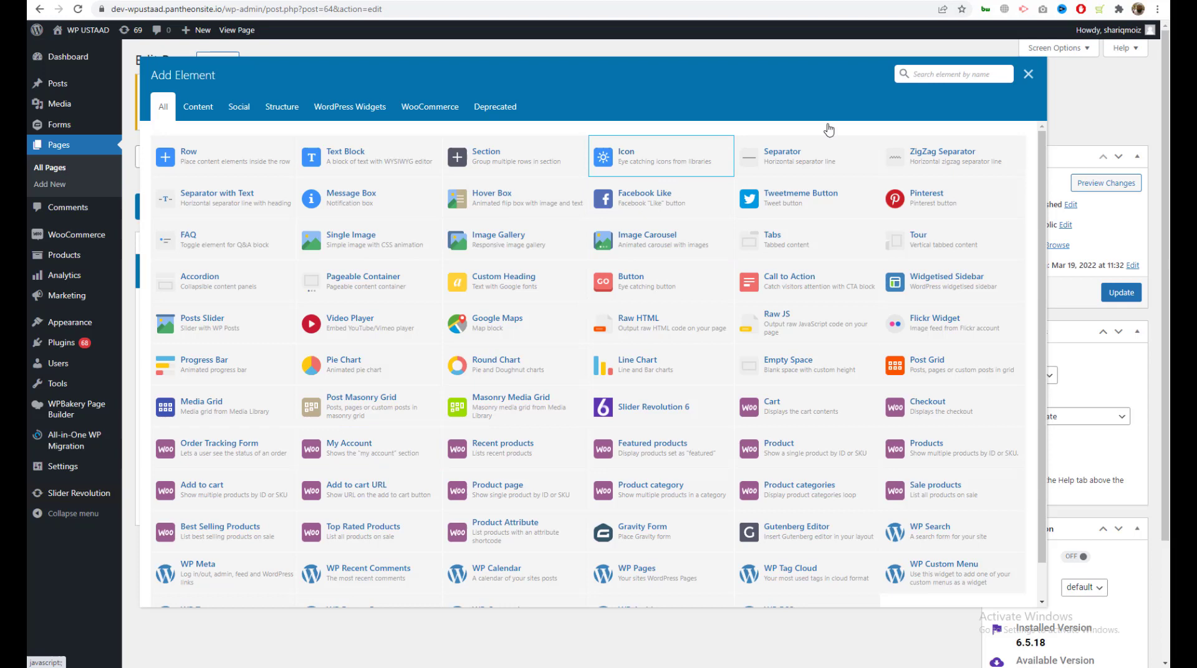
pyautogui.click(912, 77)
pyautogui.write('sli')
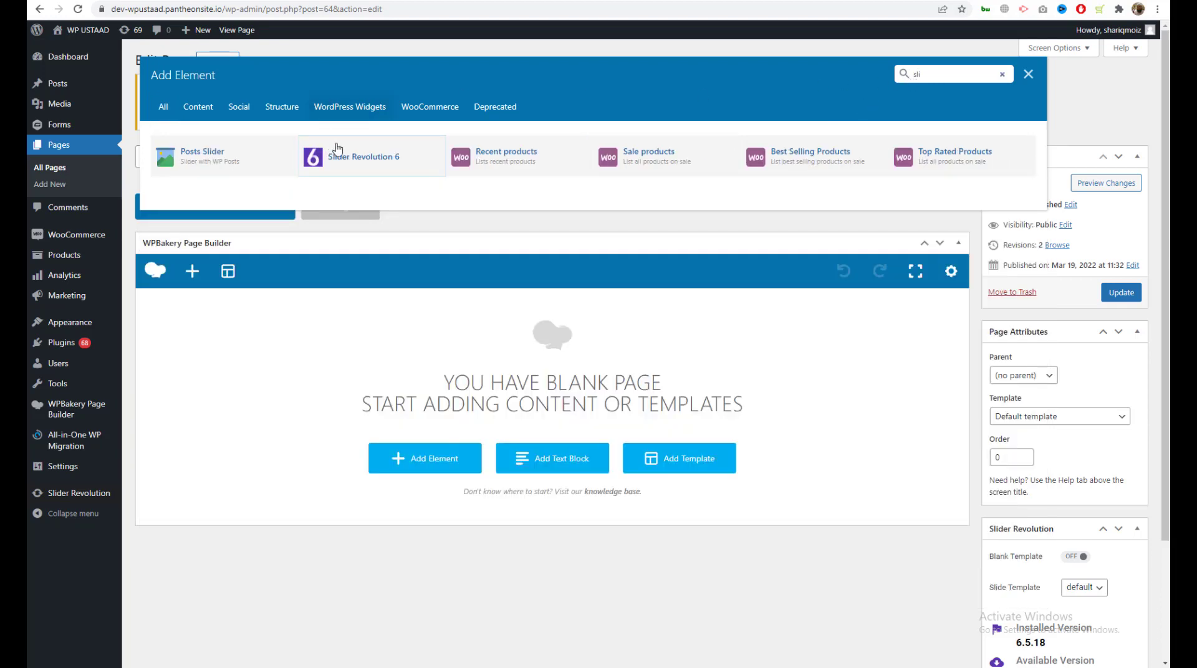
pyautogui.click(353, 161)
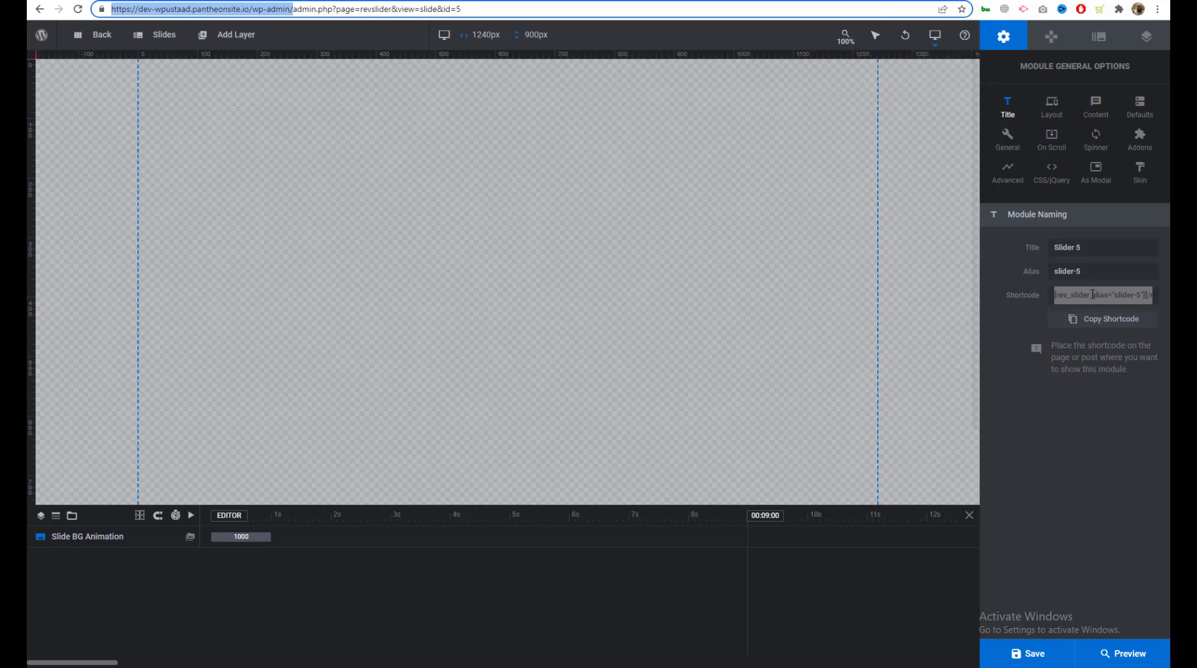
# Step: Rename the slider module's title to "home-slider" and save the module
pyautogui.click(1113, 247)
pyautogui.tripleClick(1114, 247)
pyautogui.click(1113, 247)
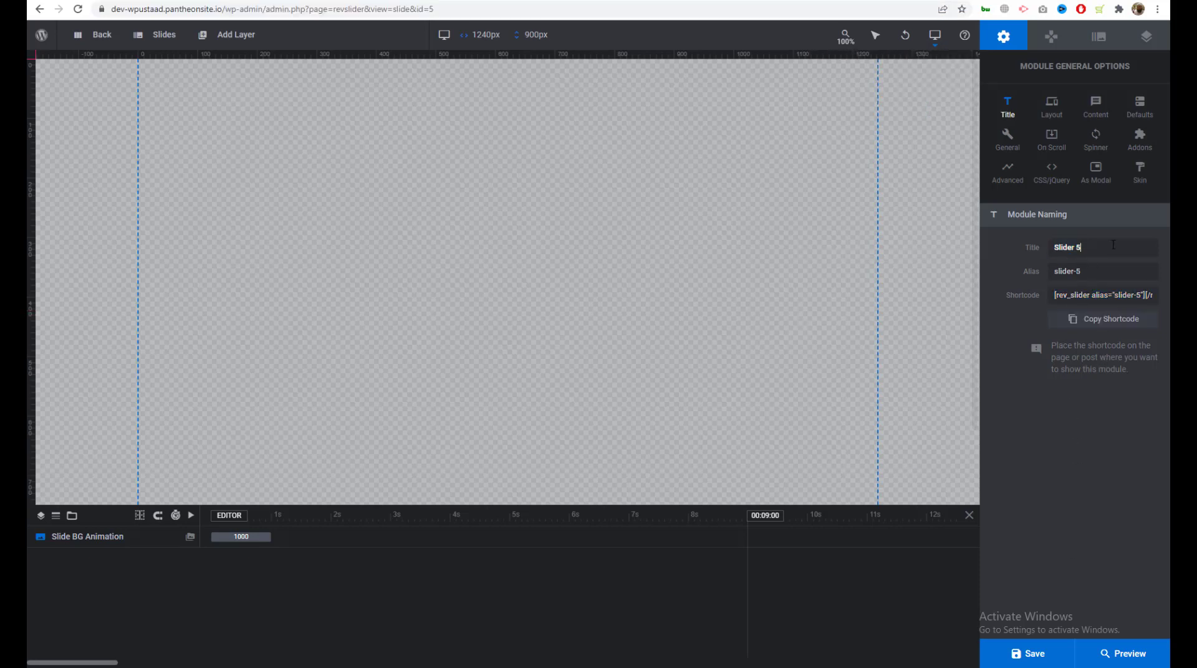
pyautogui.hotkey('ctrl', 'a')
pyautogui.write('ho')
pyautogui.click(1045, 459)
pyautogui.click(1029, 652)
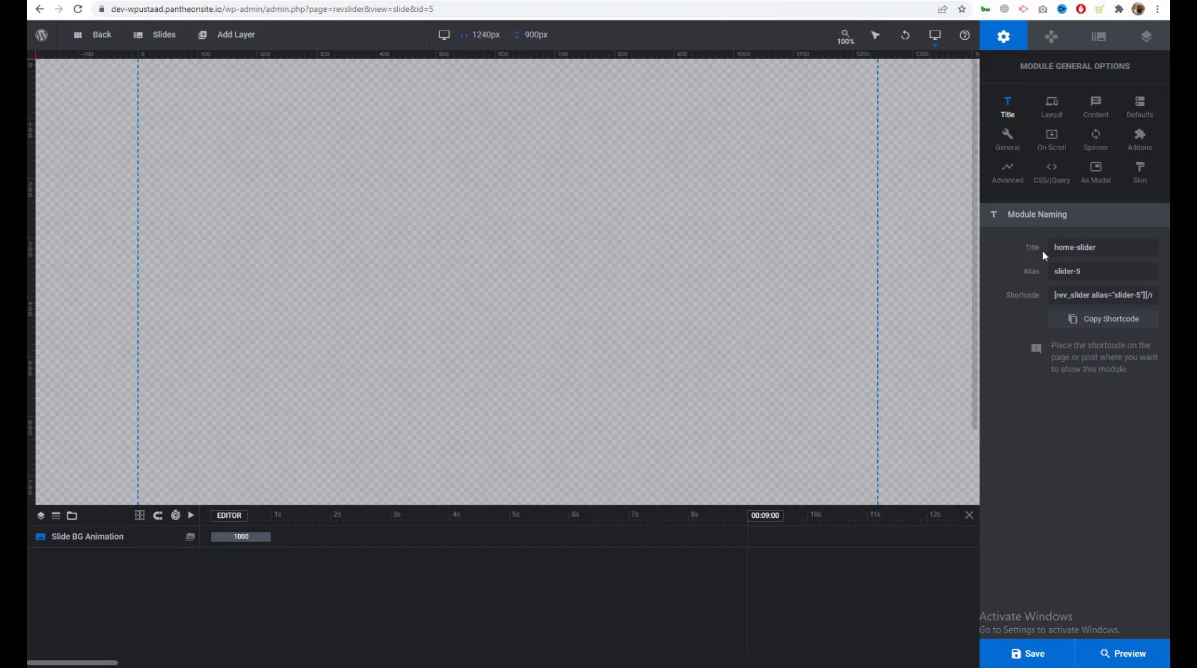
# Step: Return to the Home page editor, dismiss the module library and the Rows and Columns hint, and update the page
pyautogui.hotkey('ctrl', 'Tab')
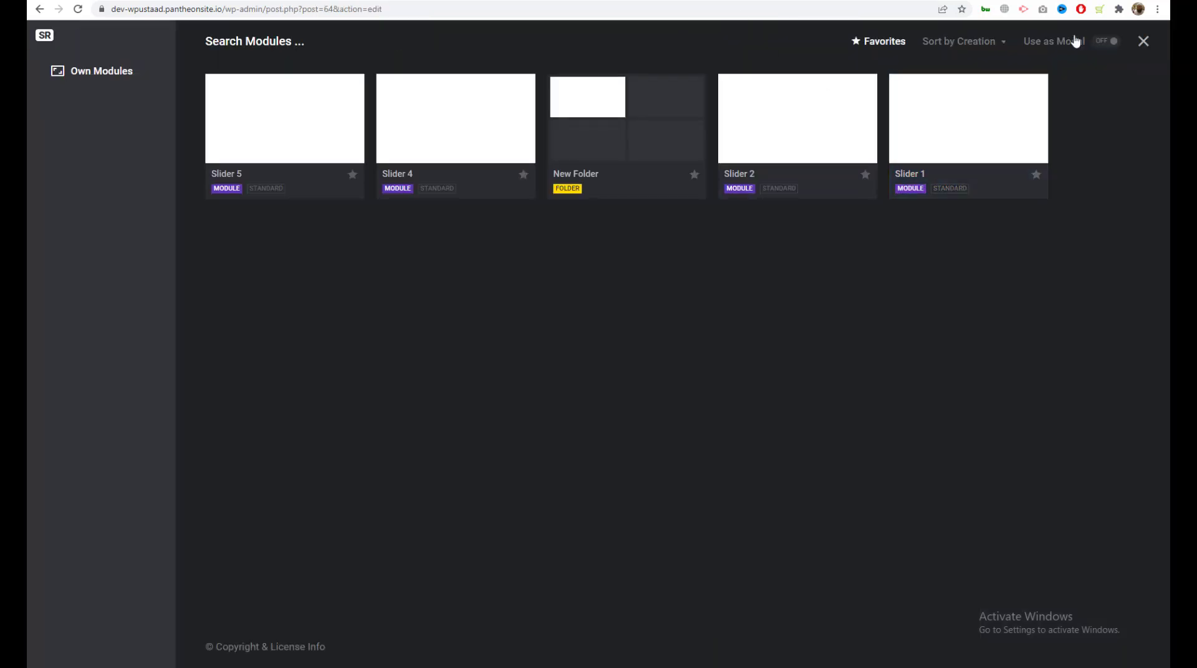
pyautogui.click(1142, 41)
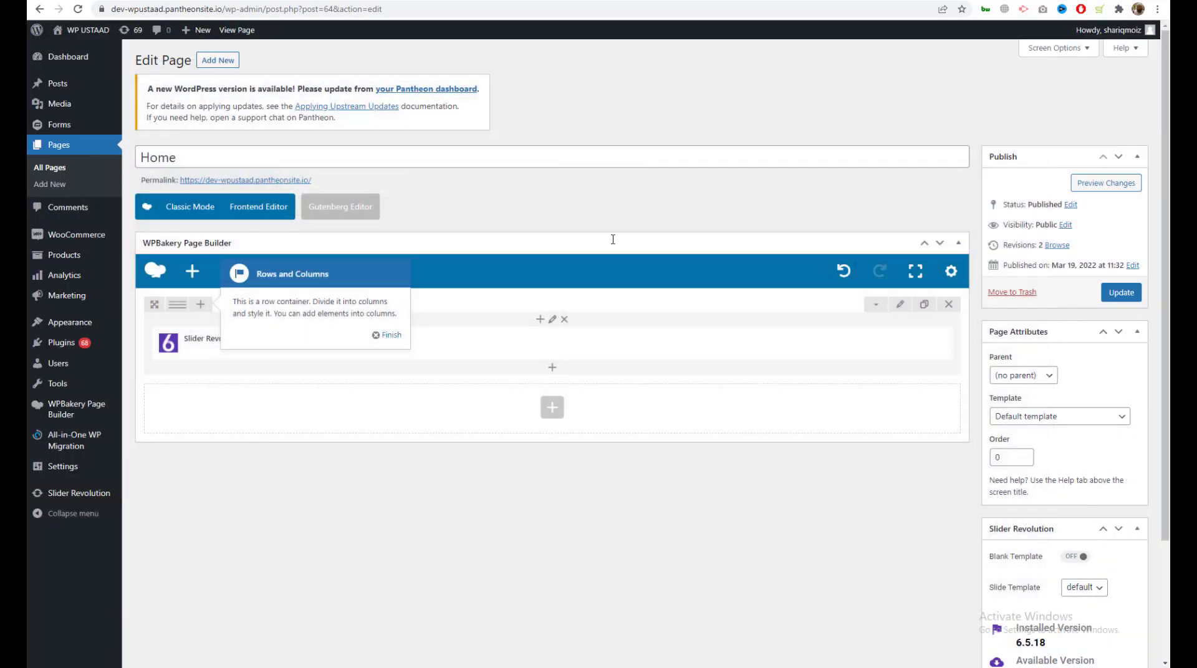
pyautogui.click(386, 335)
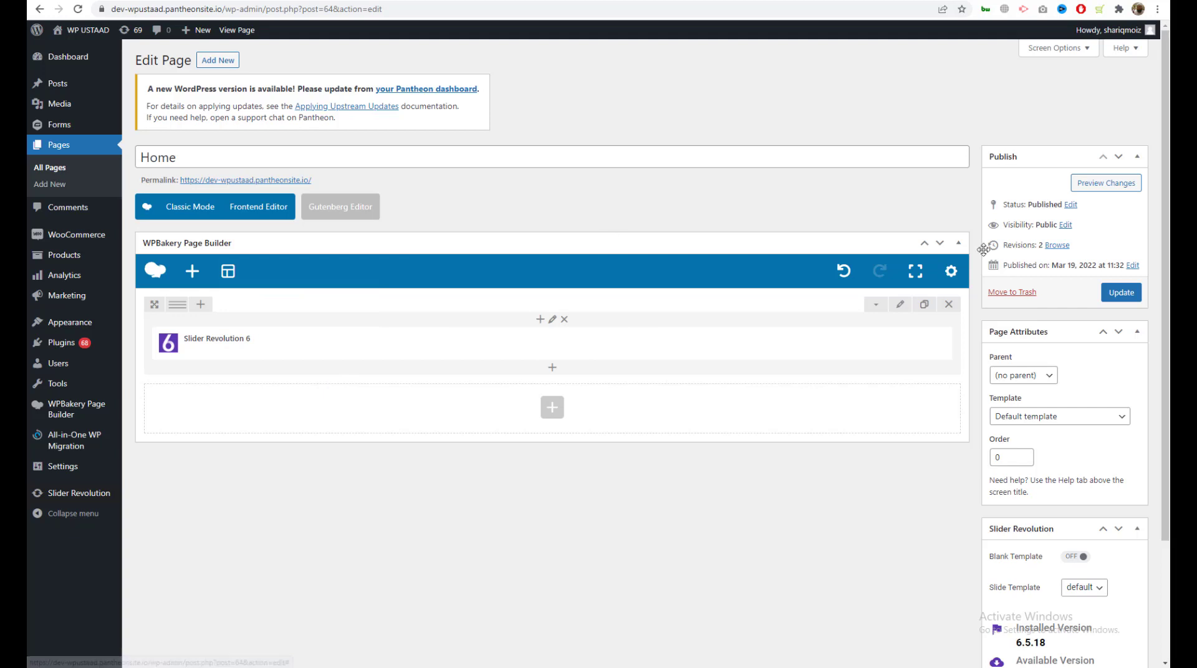
pyautogui.click(1121, 293)
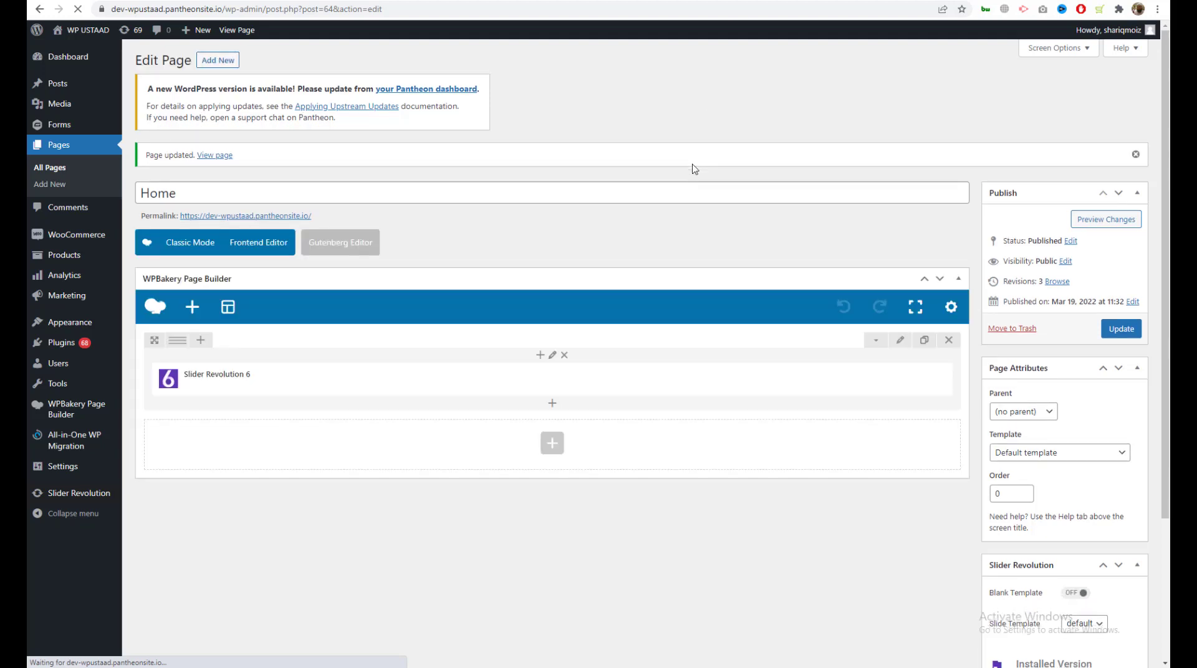
# Step: Assign the home-slider module to the Slider Revolution 6 element on the Home page
pyautogui.moveTo(547, 391)
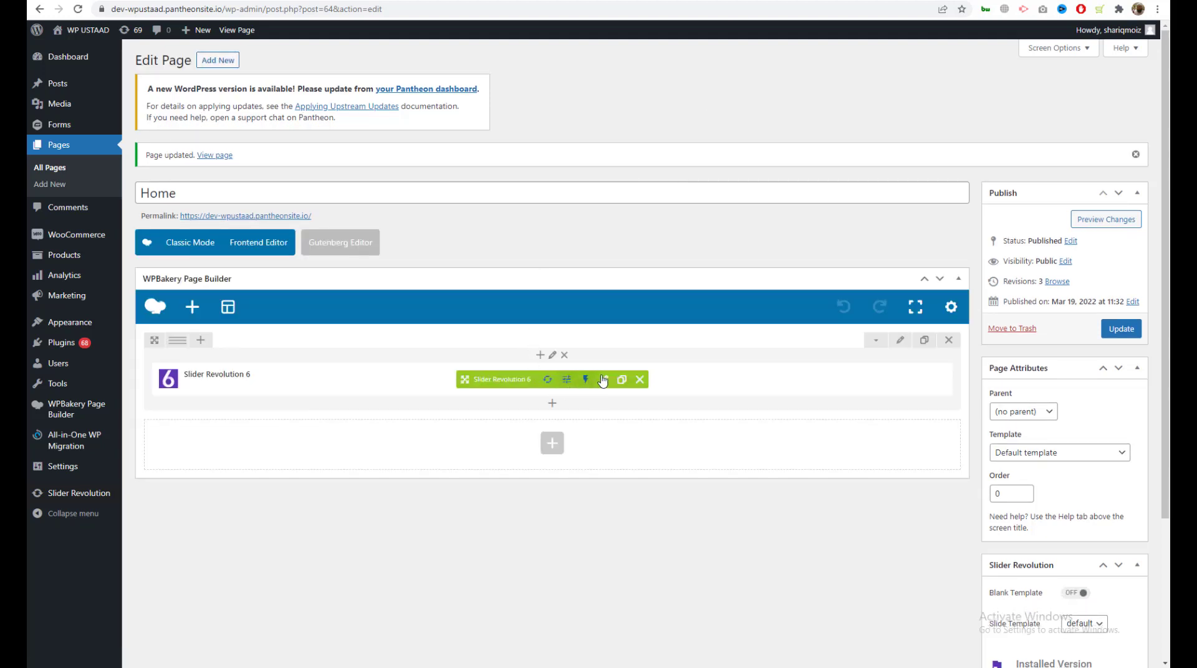
pyautogui.click(547, 381)
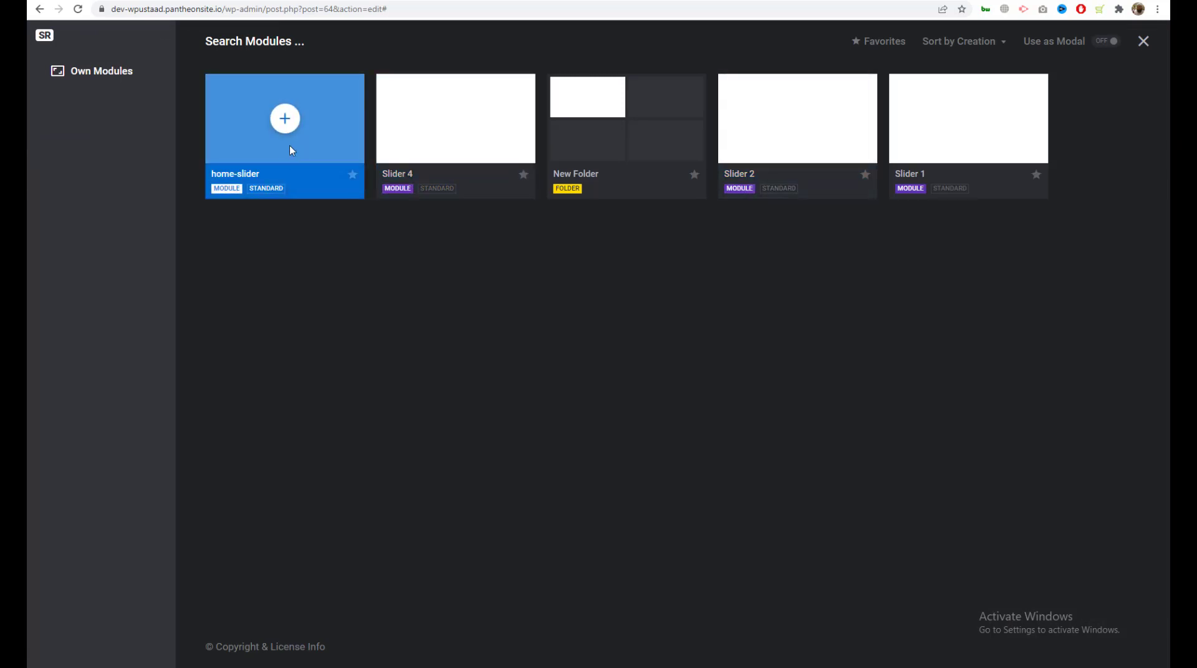
pyautogui.click(286, 119)
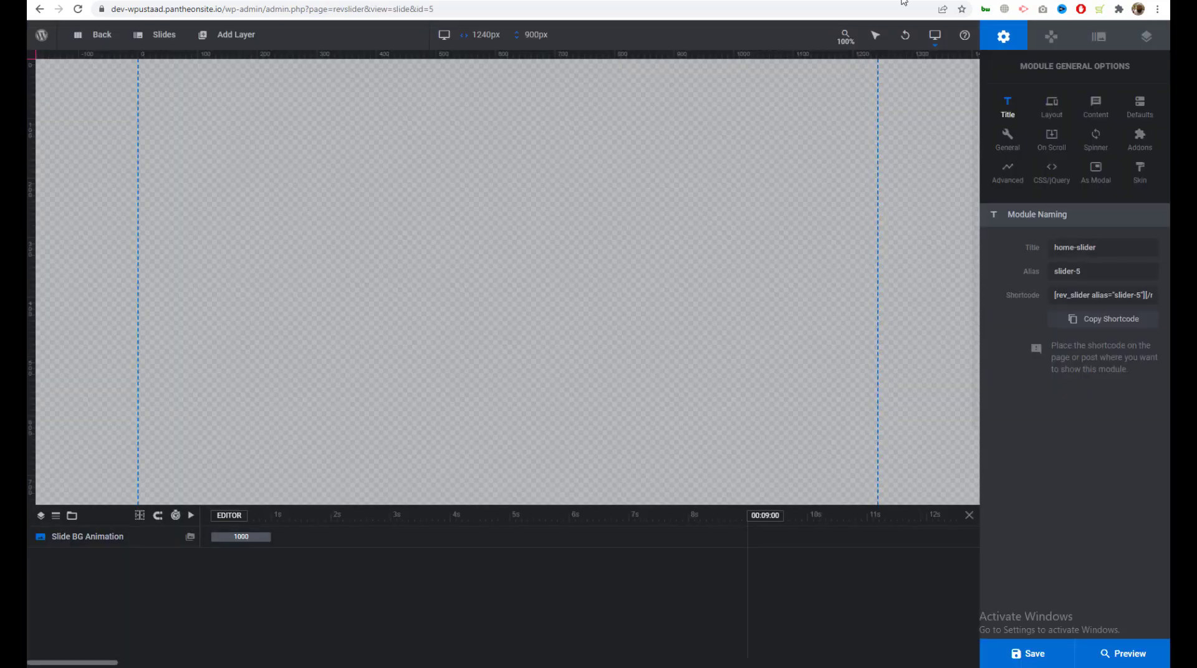
# Step: Copy the home-slider module's shortcode and insert it as plain text in a new Text Block below the Slider Revolution element
pyautogui.click(1097, 325)
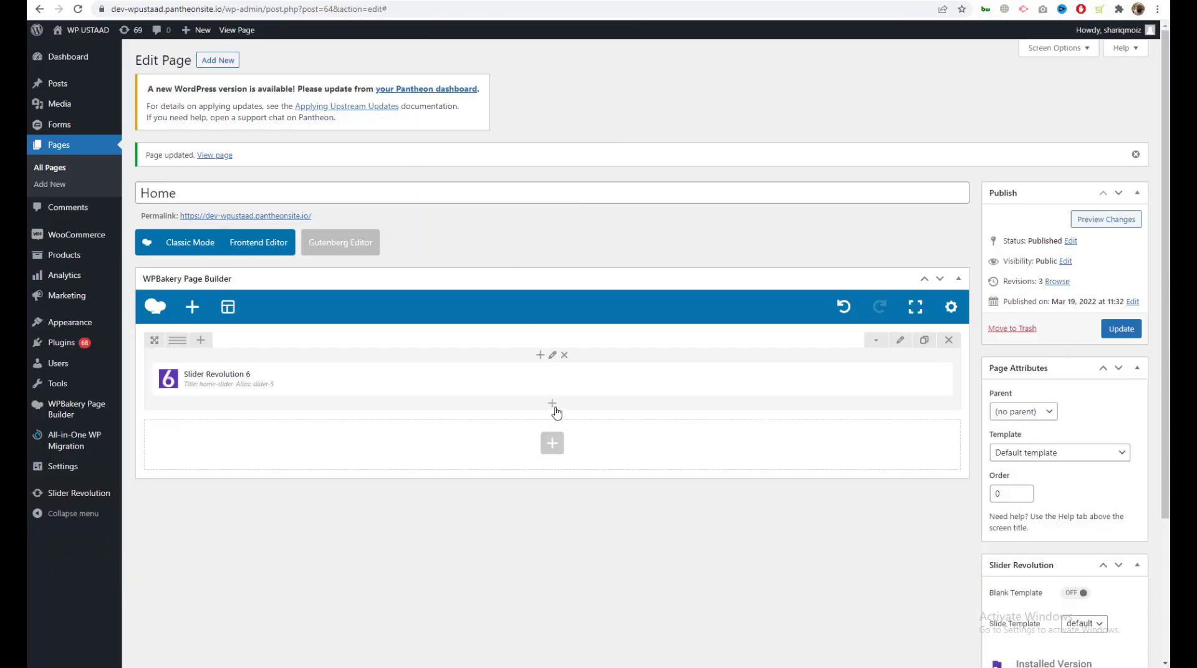
pyautogui.click(552, 404)
pyautogui.write('text')
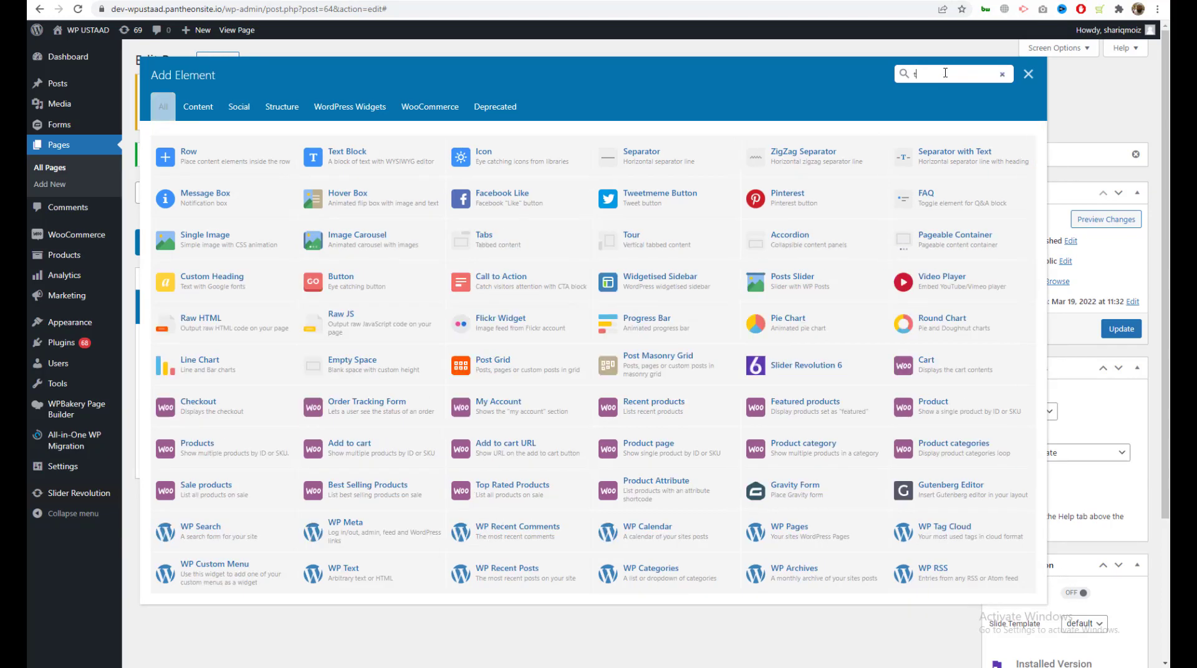
pyautogui.click(156, 232)
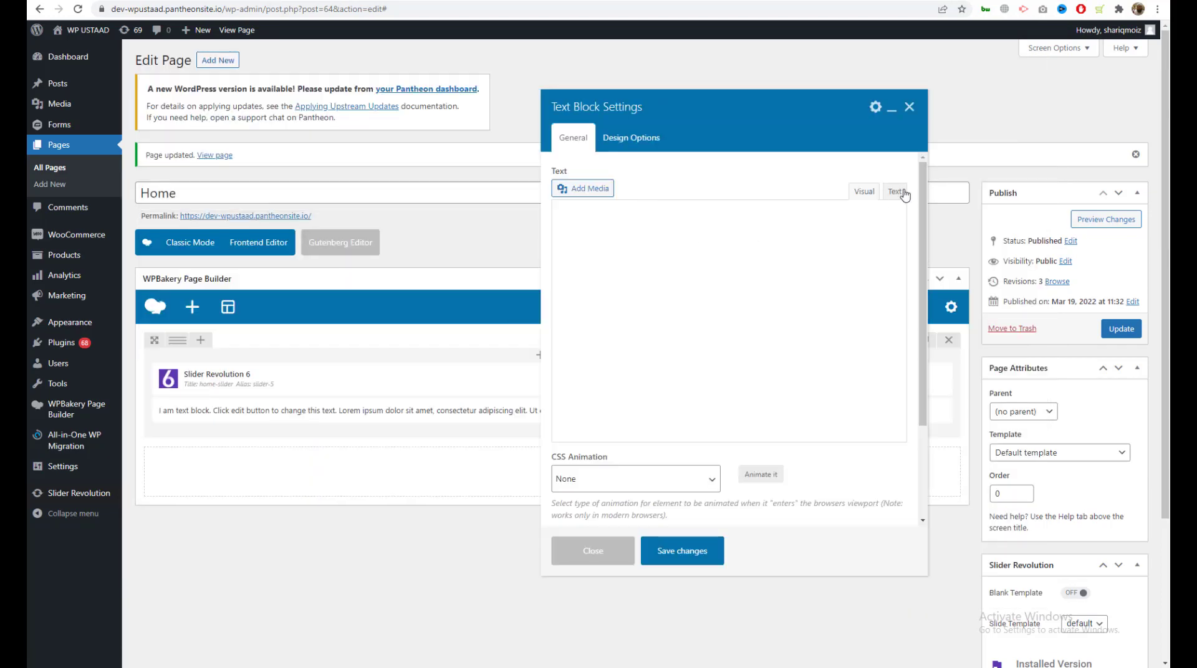
pyautogui.click(895, 191)
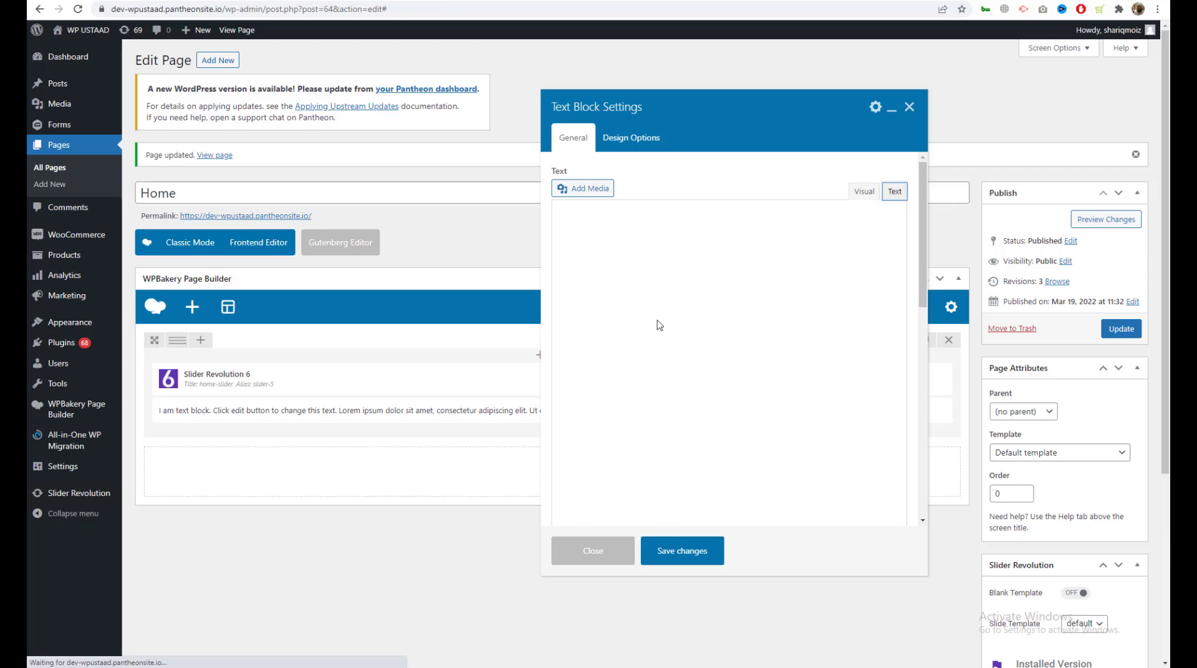
pyautogui.click(895, 195)
pyautogui.hotkey('ctrl', 'a')
pyautogui.hotkey('ctrl', 'v')
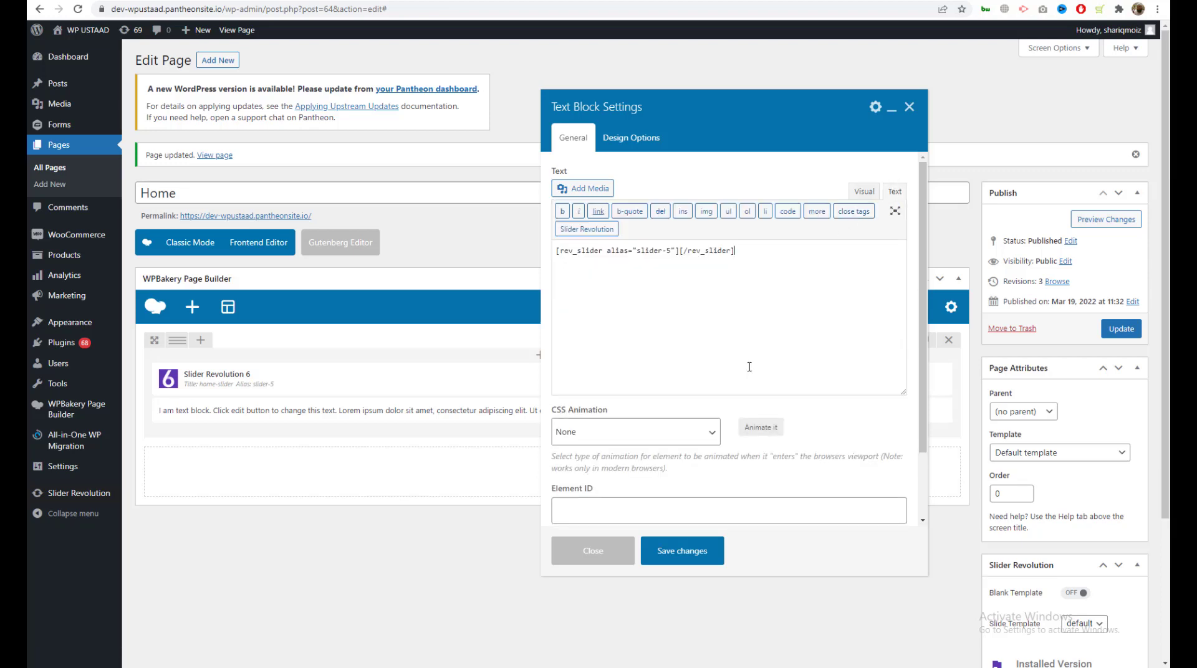
pyautogui.click(701, 558)
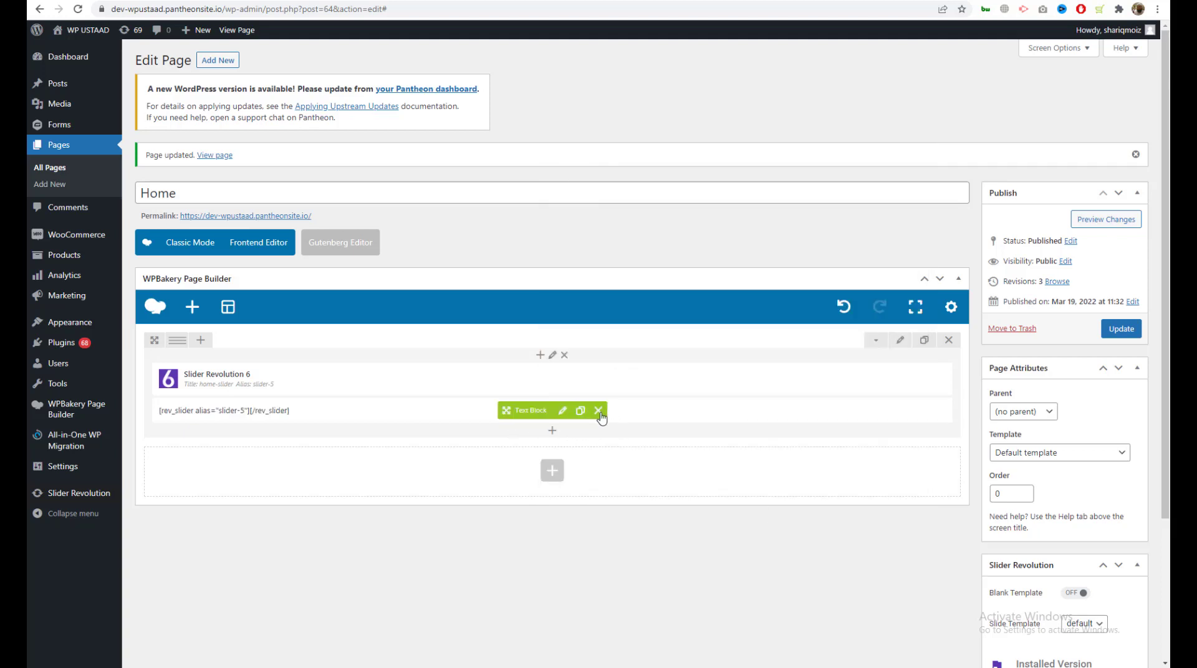
# Step: Delete the Text Block containing the slider shortcode and update the Home page
pyautogui.click(603, 410)
pyautogui.click(1111, 330)
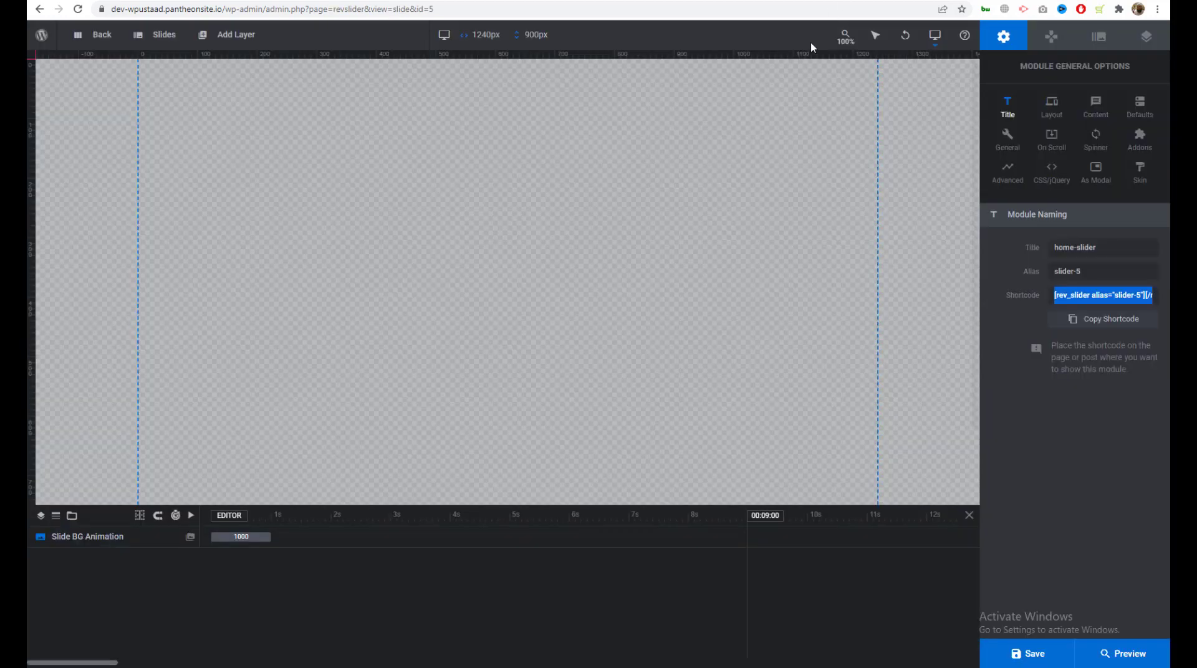
# Step: Enable the Notebook breakpoint in the home-slider module's layout and check its layer area width and height
pyautogui.click(1049, 112)
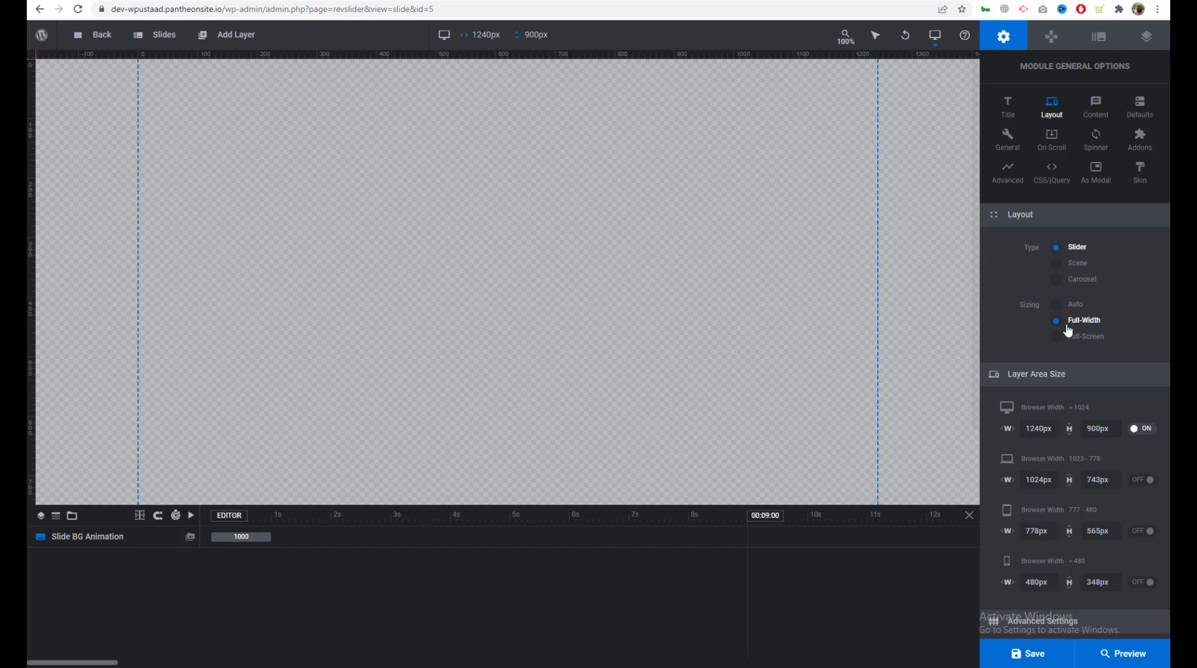
pyautogui.scroll(-1, 1111, 405)
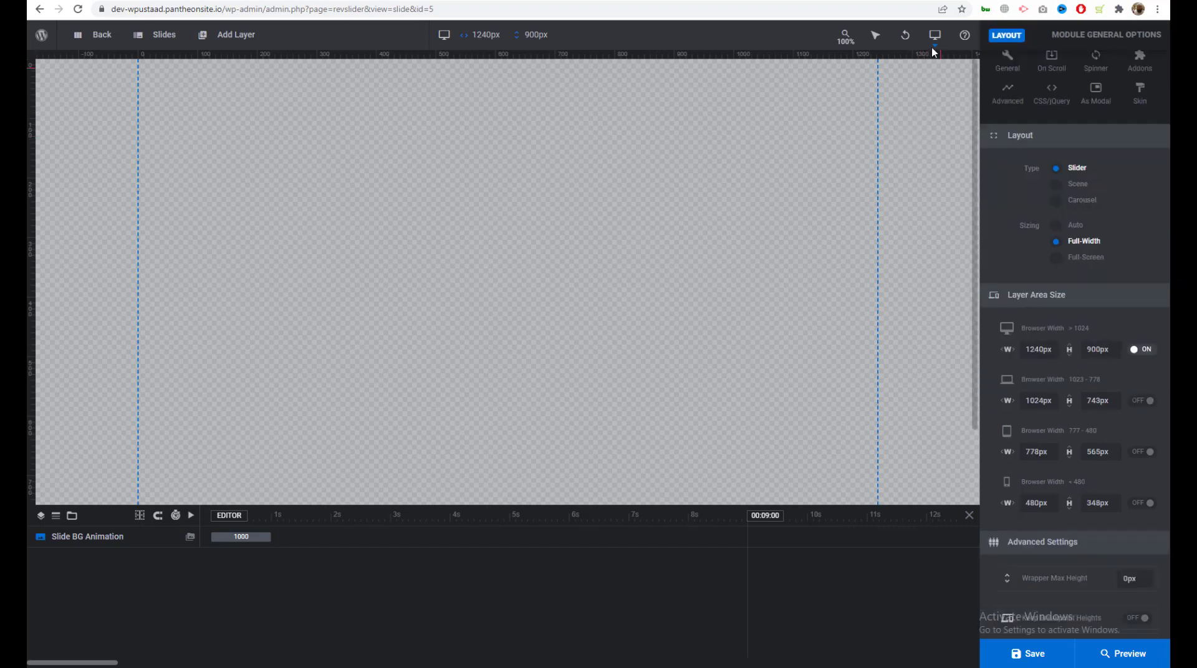
pyautogui.moveTo(932, 39)
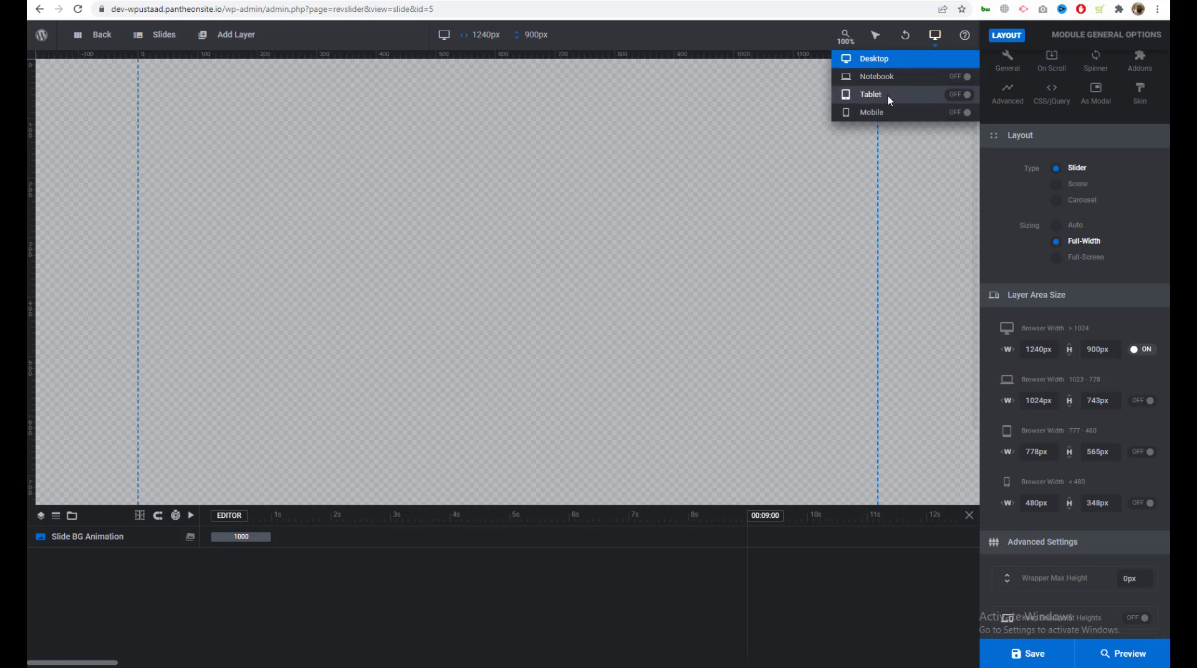
pyautogui.click(964, 78)
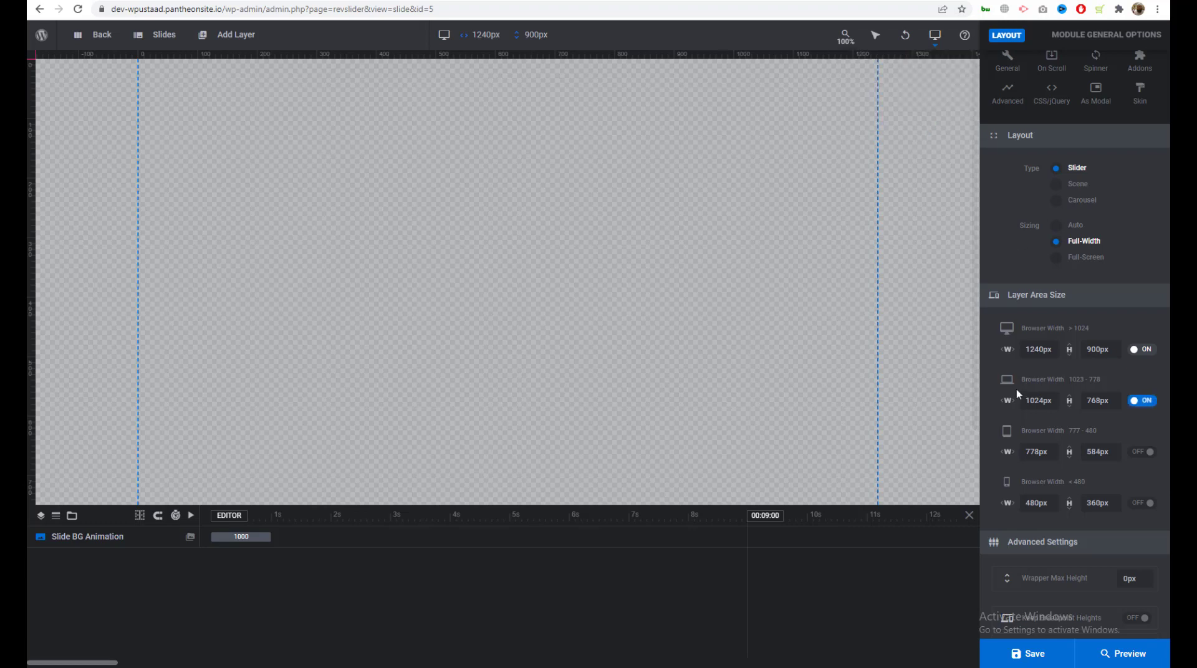
pyautogui.click(1035, 400)
pyautogui.click(1098, 400)
pyautogui.click(1039, 400)
# Step: Turn the Notebook breakpoint off and save the home-slider module
pyautogui.moveTo(942, 45)
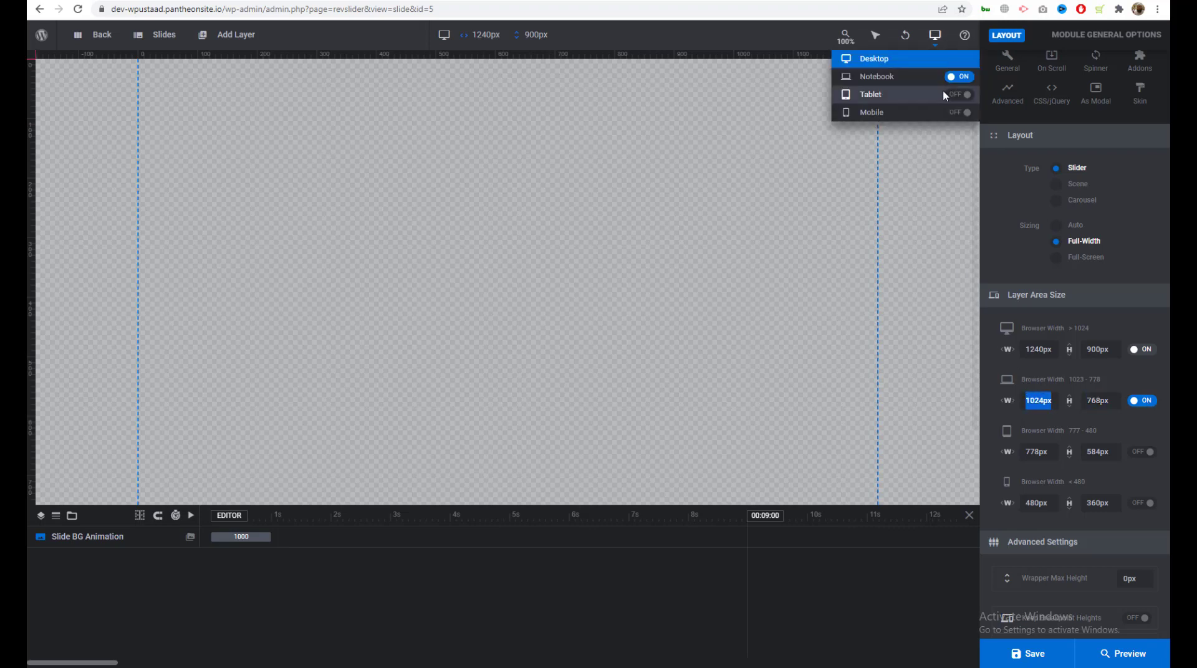
pyautogui.click(958, 81)
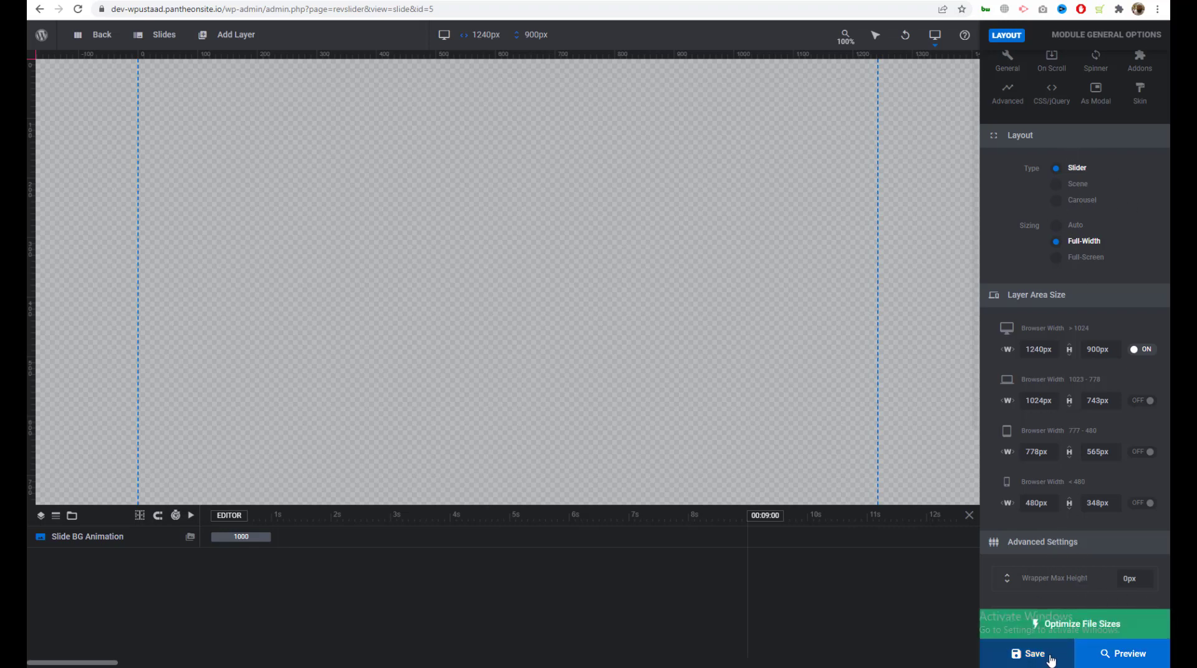
pyautogui.click(1032, 652)
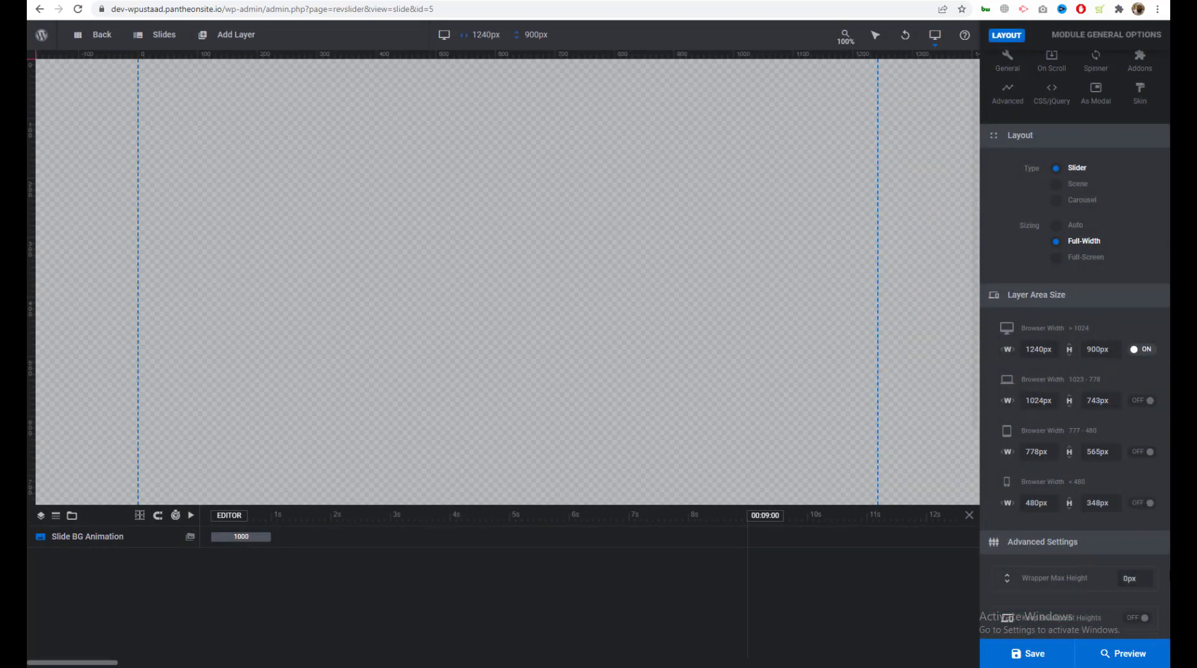
# Step: Review the module's remaining layout settings, including breakpoint heights, perspective, overlay, wrapper position, background and shadow
pyautogui.moveTo(995, 621); pyautogui.dragTo(1093, 624)
pyautogui.scroll(-4, 1085, 598)
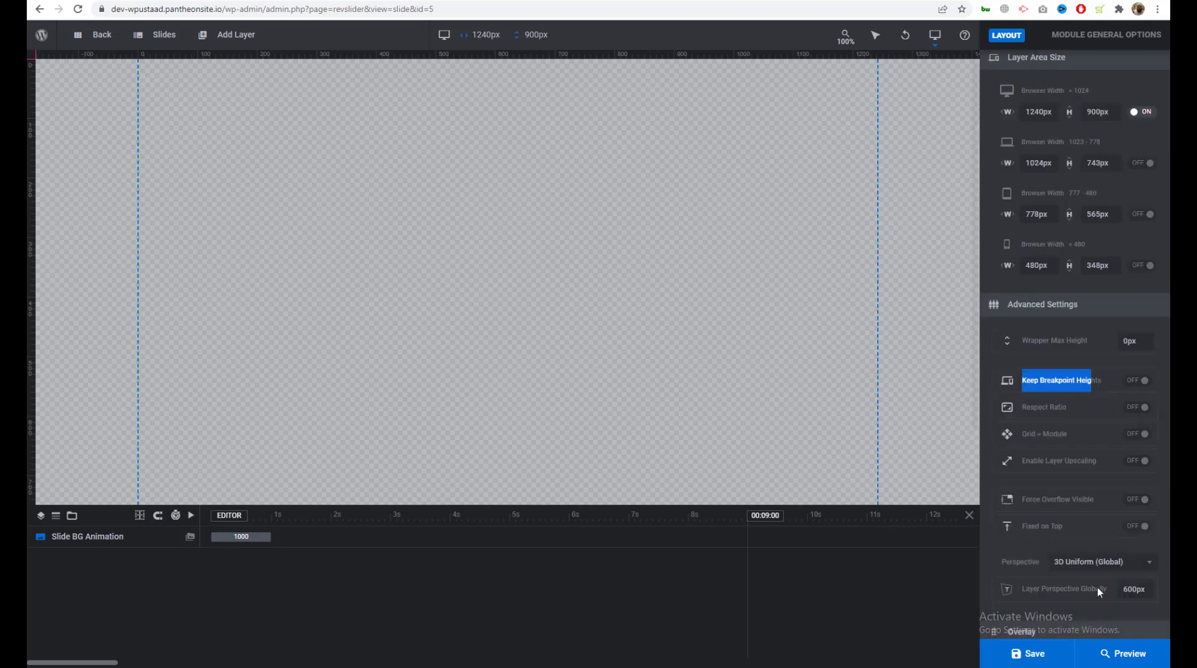
pyautogui.click(1097, 396)
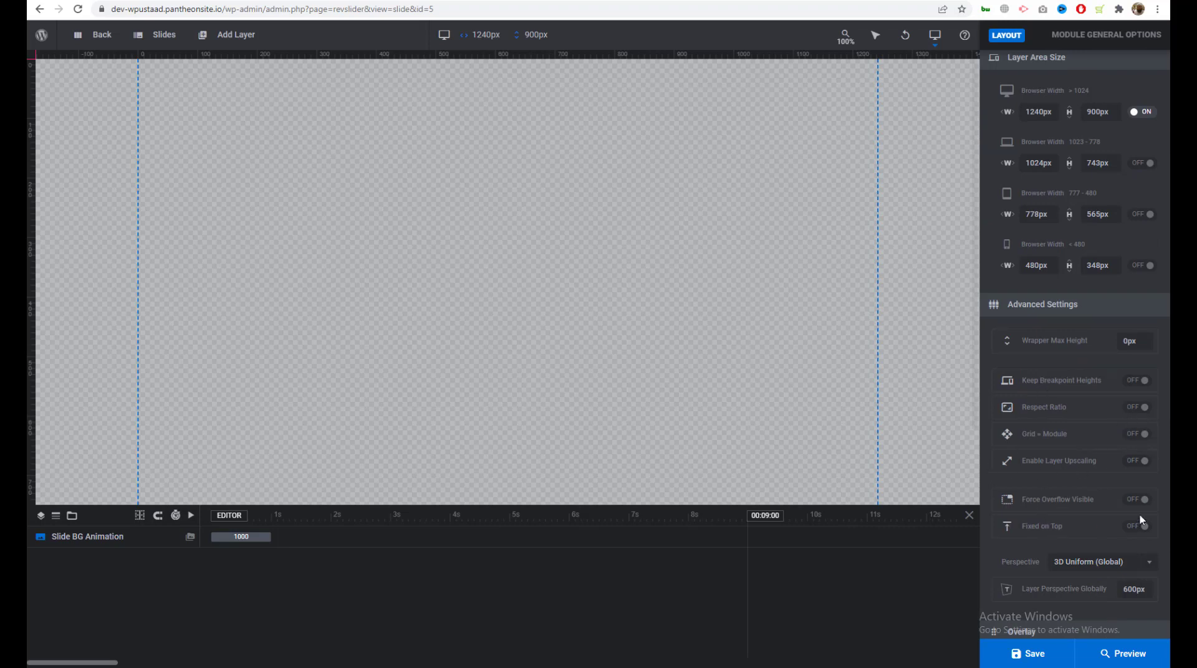
pyautogui.click(1099, 562)
pyautogui.scroll(-6, 1134, 555)
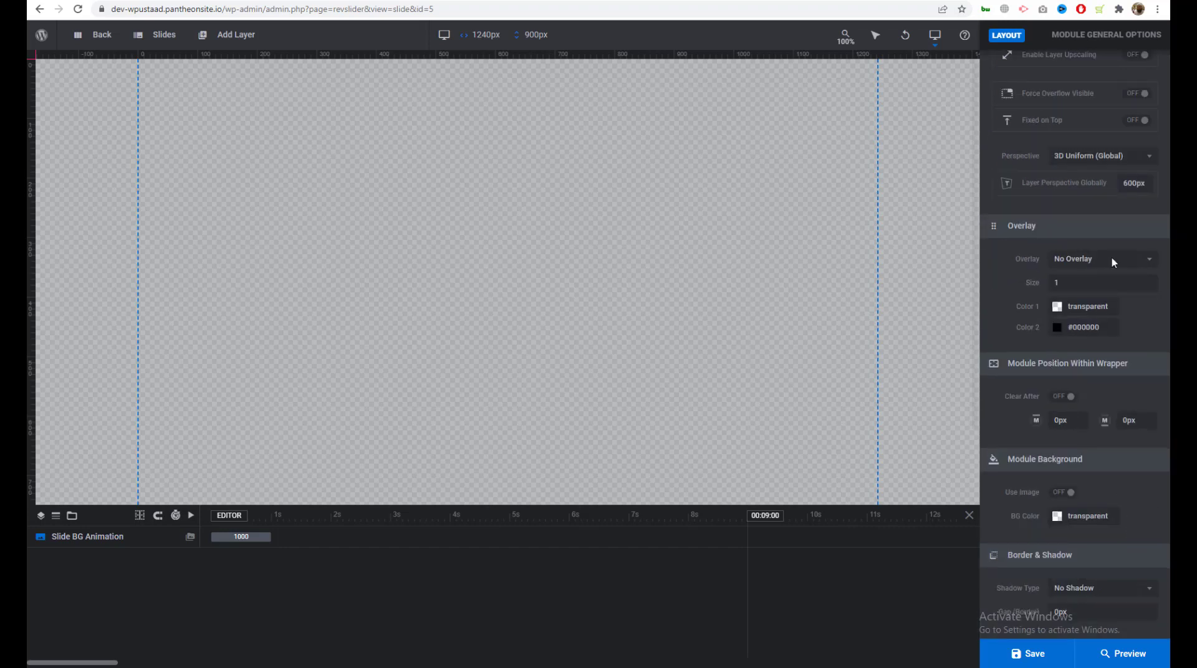
pyautogui.scroll(7, 1132, 545)
pyautogui.scroll(4, 1134, 542)
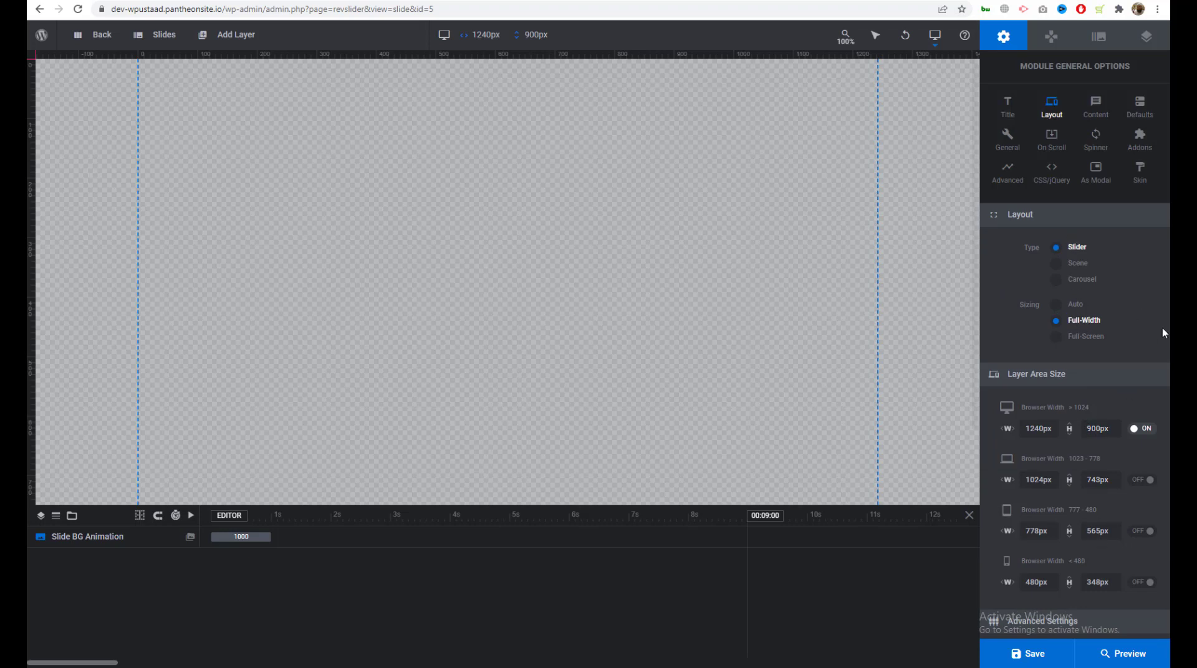
# Step: Review the module's content source options, default basics, and general slideshow, first slide and mobile settings
pyautogui.click(1097, 99)
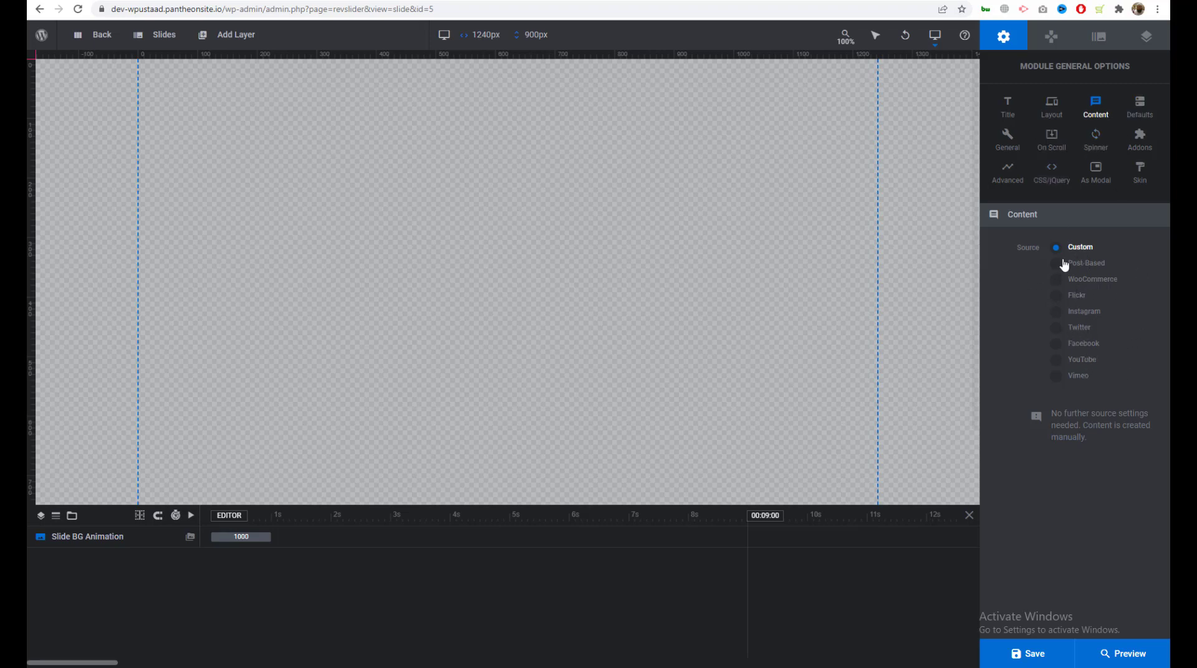
pyautogui.click(1138, 106)
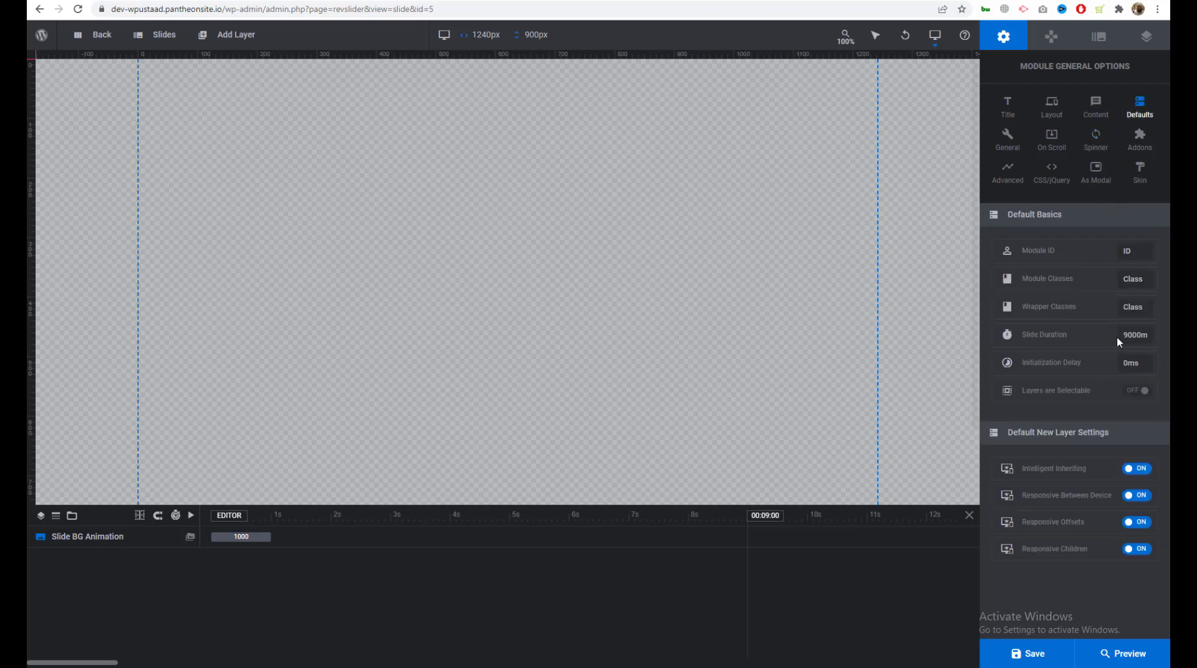
pyautogui.click(1007, 139)
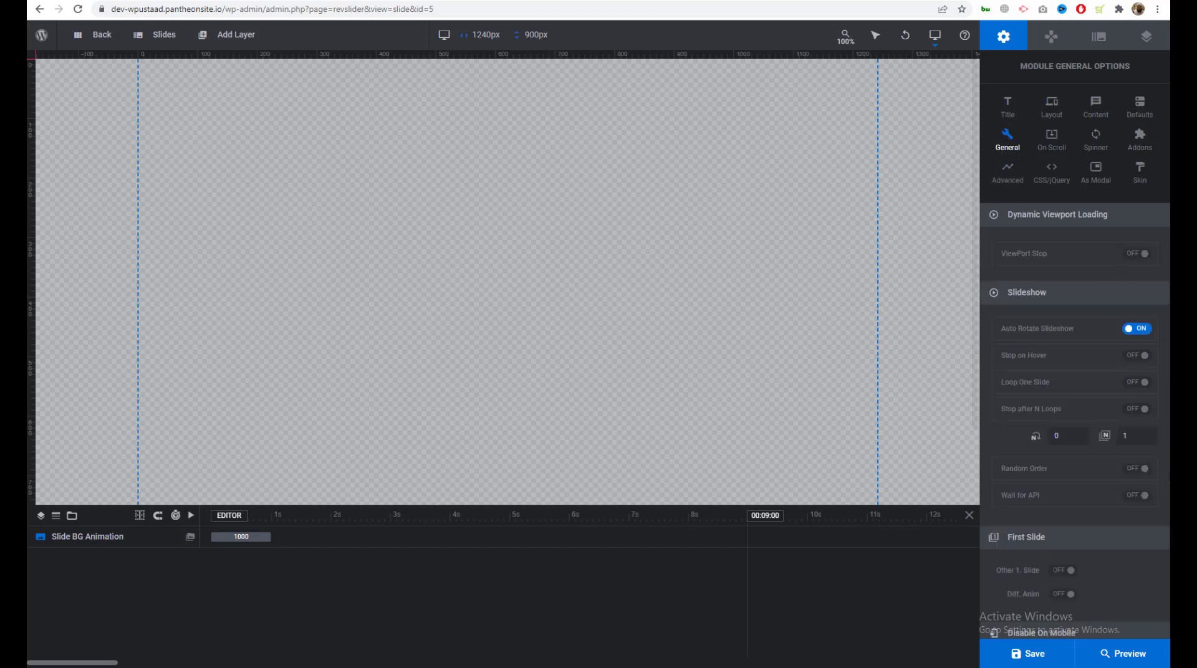
pyautogui.scroll(-4, 1135, 368)
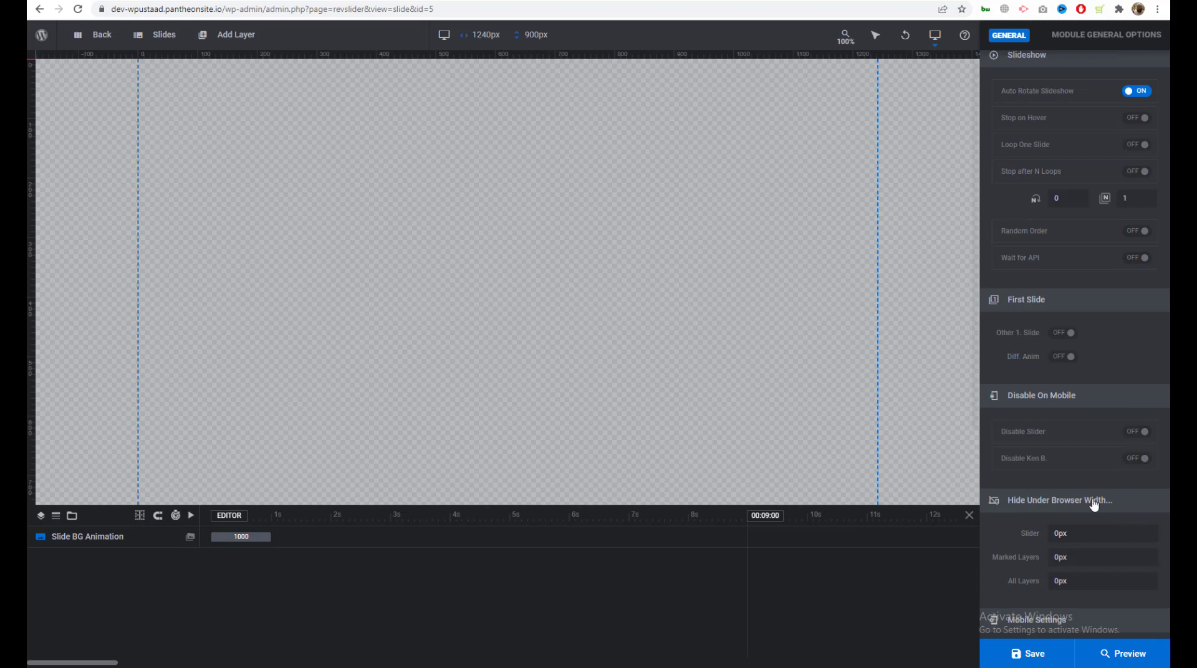
pyautogui.scroll(4, 1094, 500)
pyautogui.scroll(-3, 1132, 460)
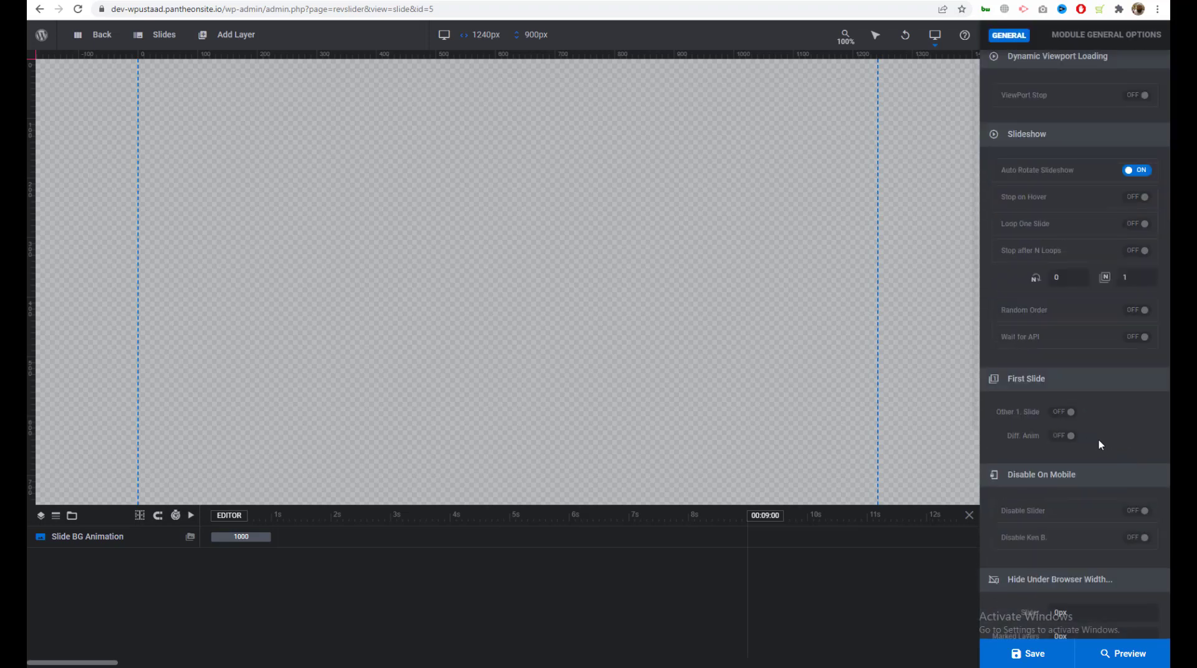
pyautogui.scroll(3, 1099, 444)
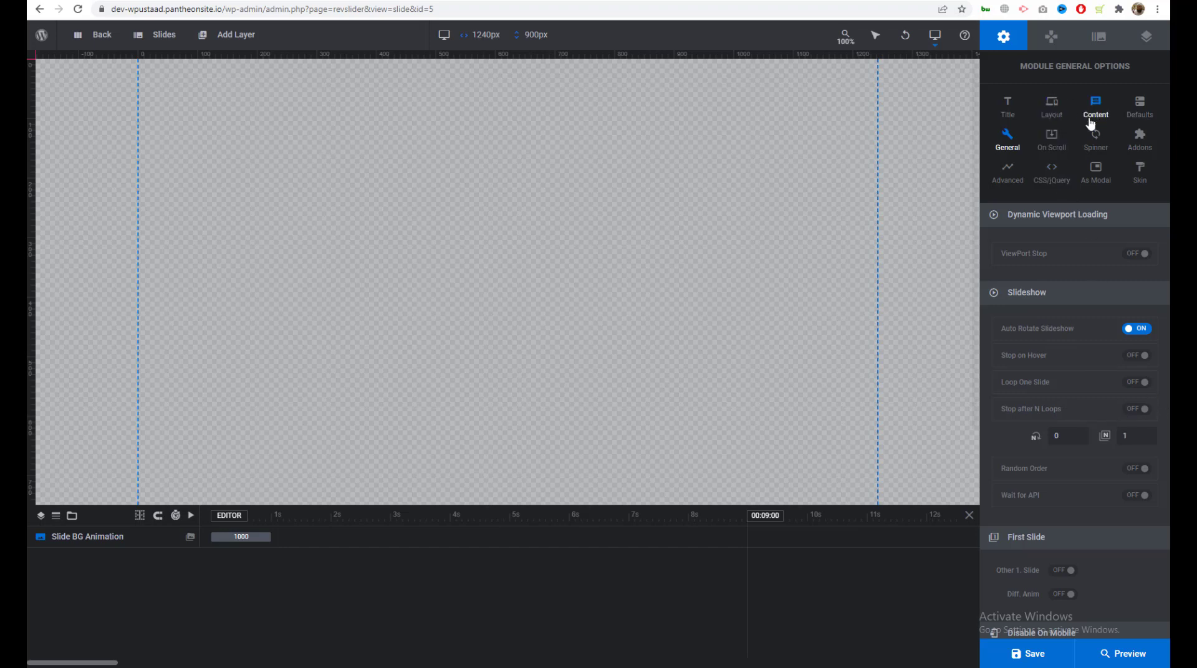
# Step: Review the module's scroll-based Parallax, Timeline and Effects settings
pyautogui.click(1051, 142)
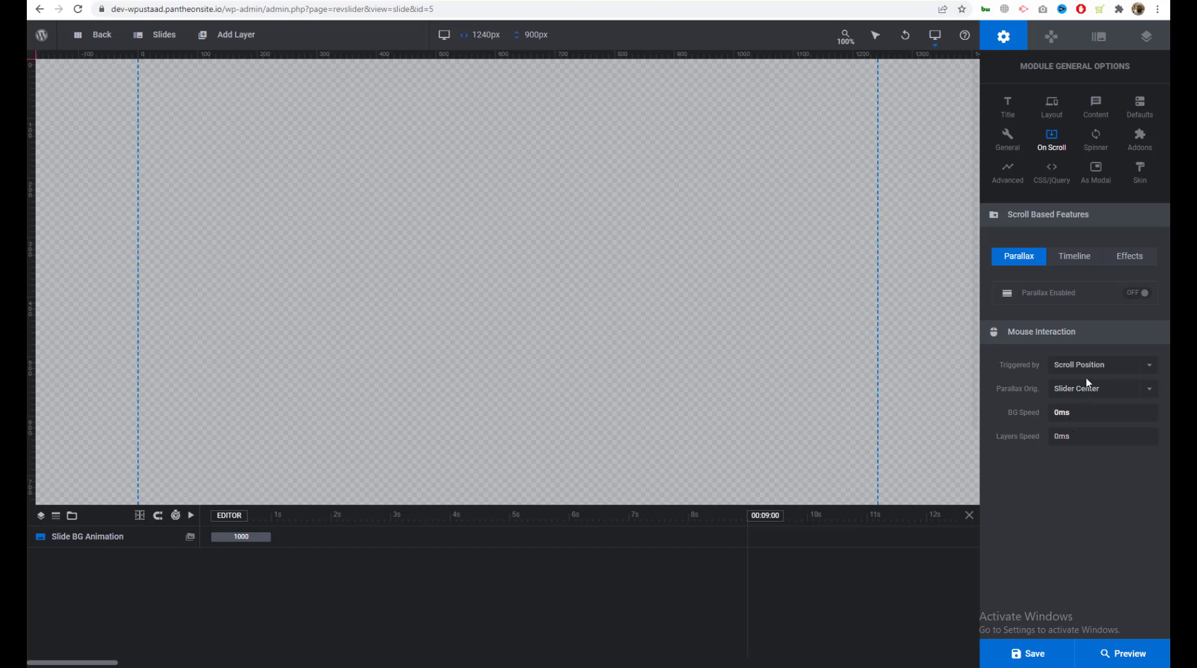
pyautogui.click(1084, 258)
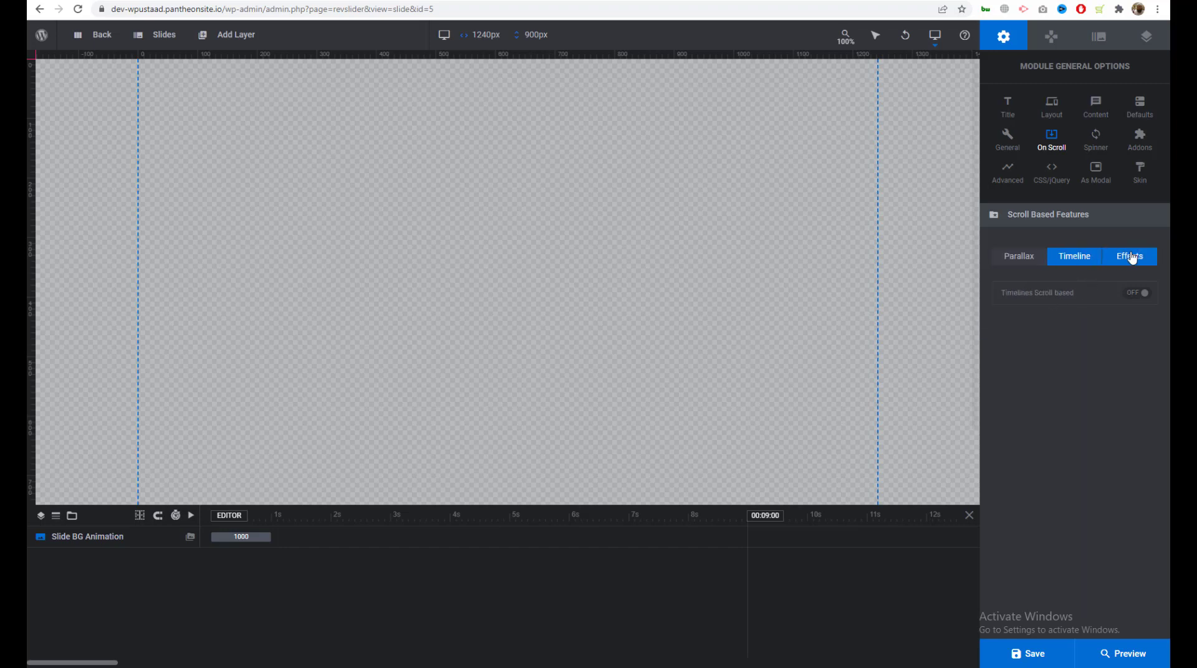
pyautogui.click(1128, 257)
pyautogui.click(1036, 259)
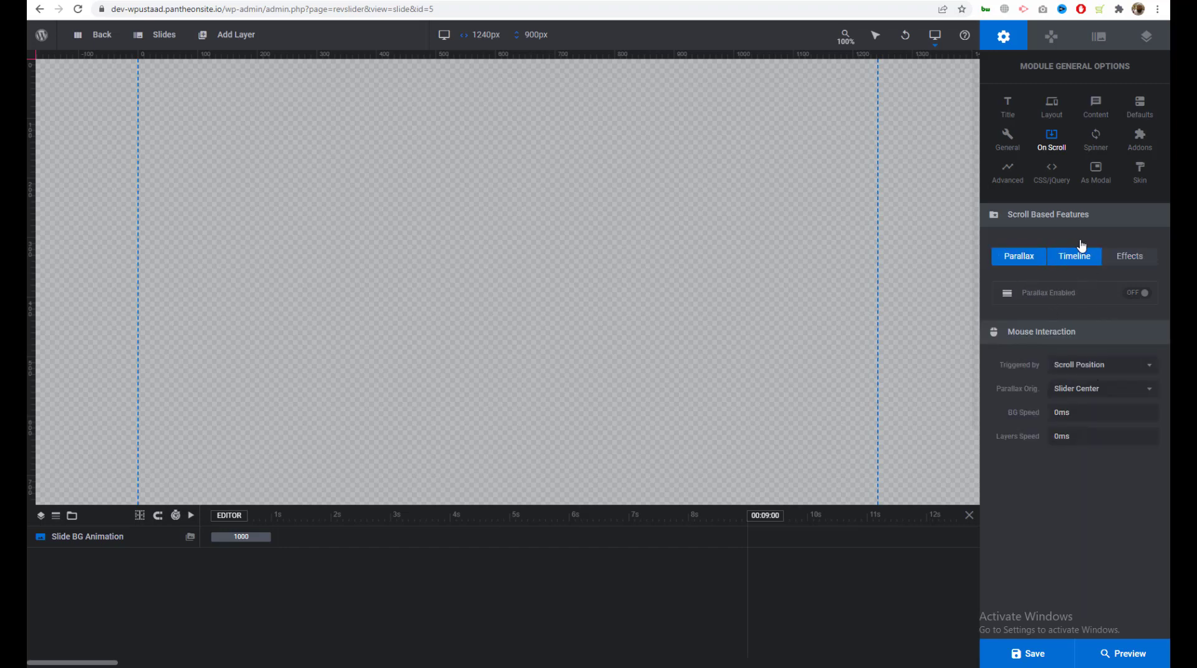
# Step: Set the module's spinner color to the red preset #ff3a2d and choose spinner style 2
pyautogui.click(1095, 147)
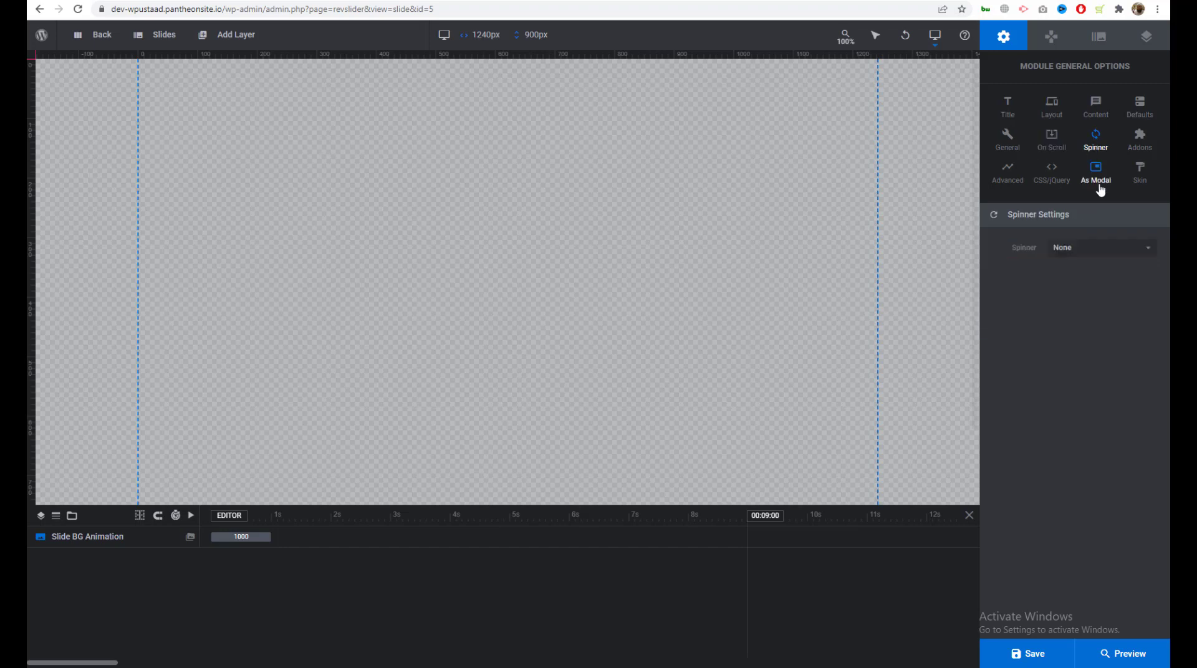
pyautogui.click(1083, 247)
pyautogui.click(1060, 308)
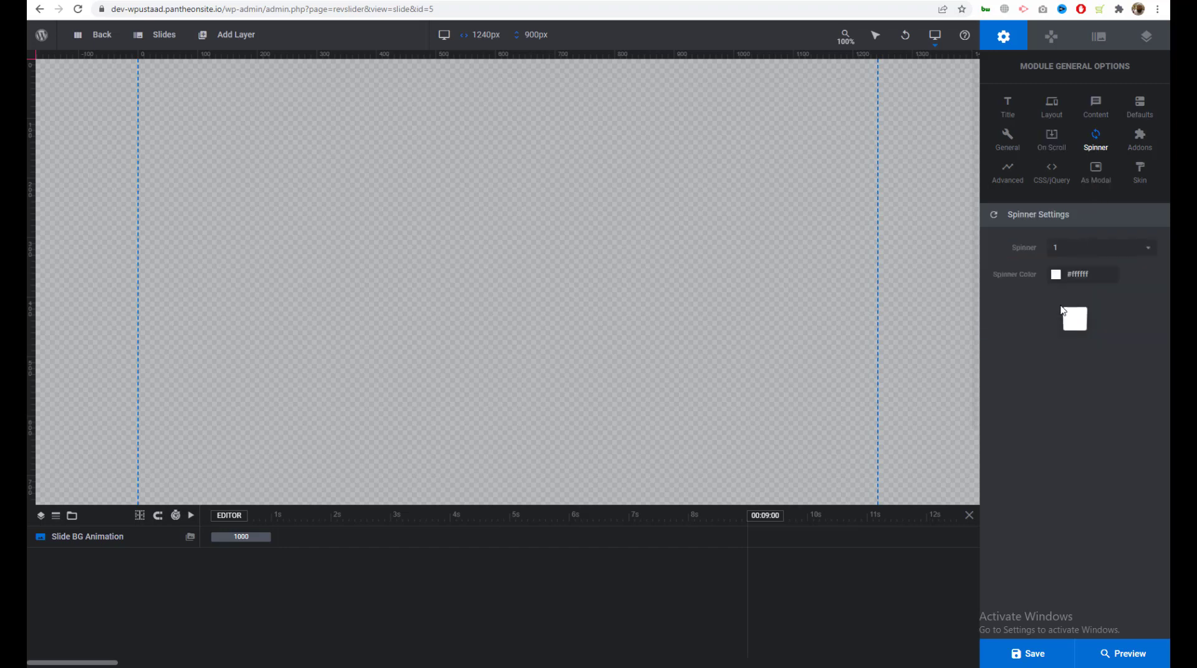
pyautogui.click(1082, 275)
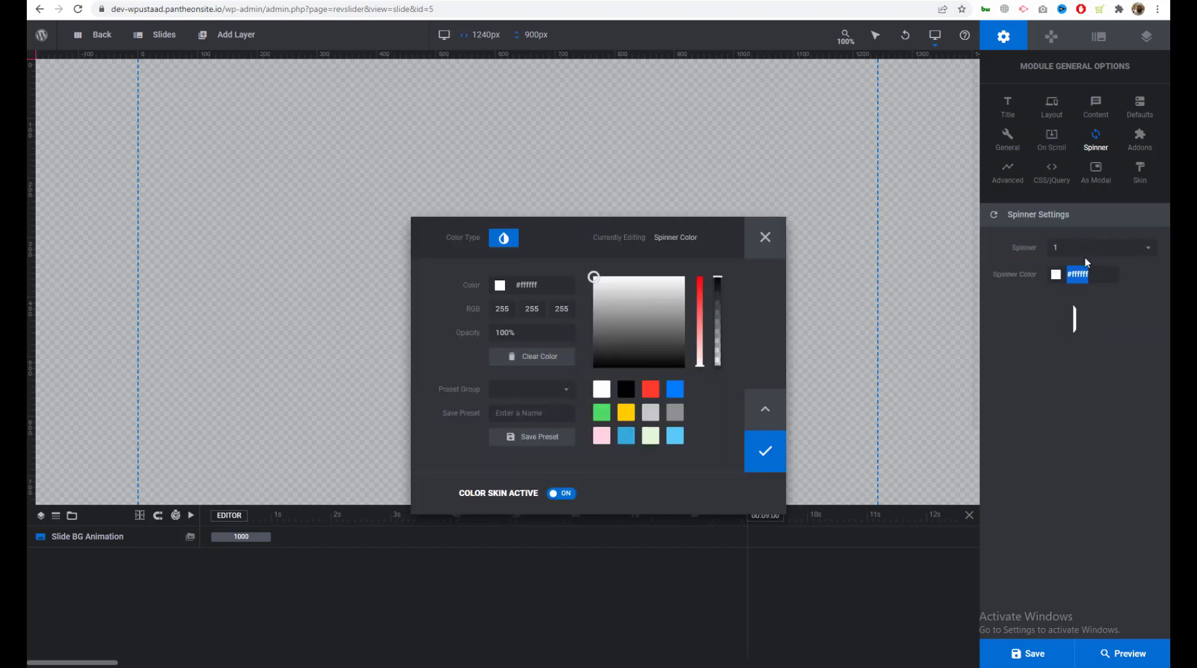
pyautogui.click(1084, 250)
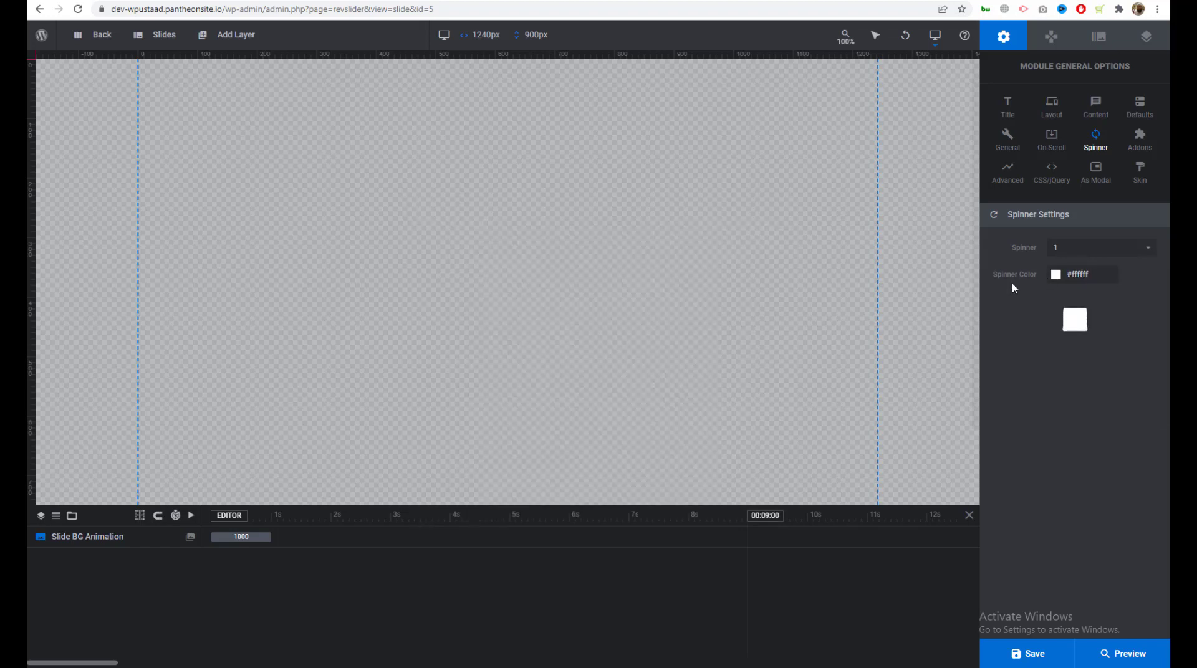
pyautogui.click(1052, 277)
pyautogui.click(642, 292)
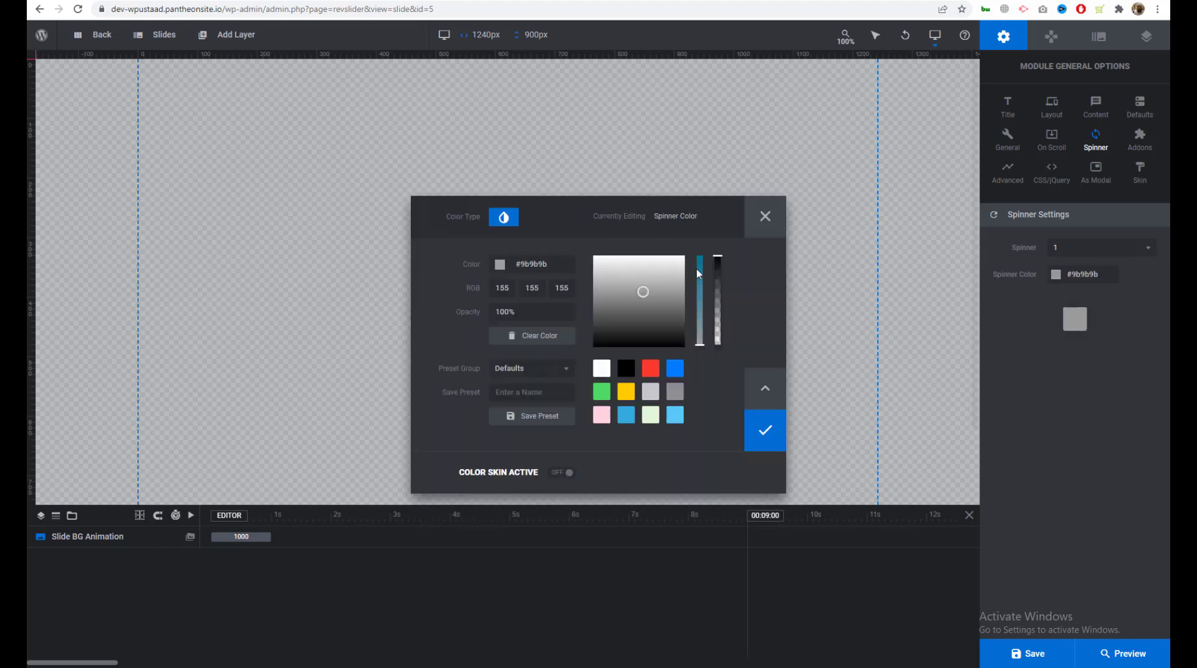
pyautogui.click(650, 369)
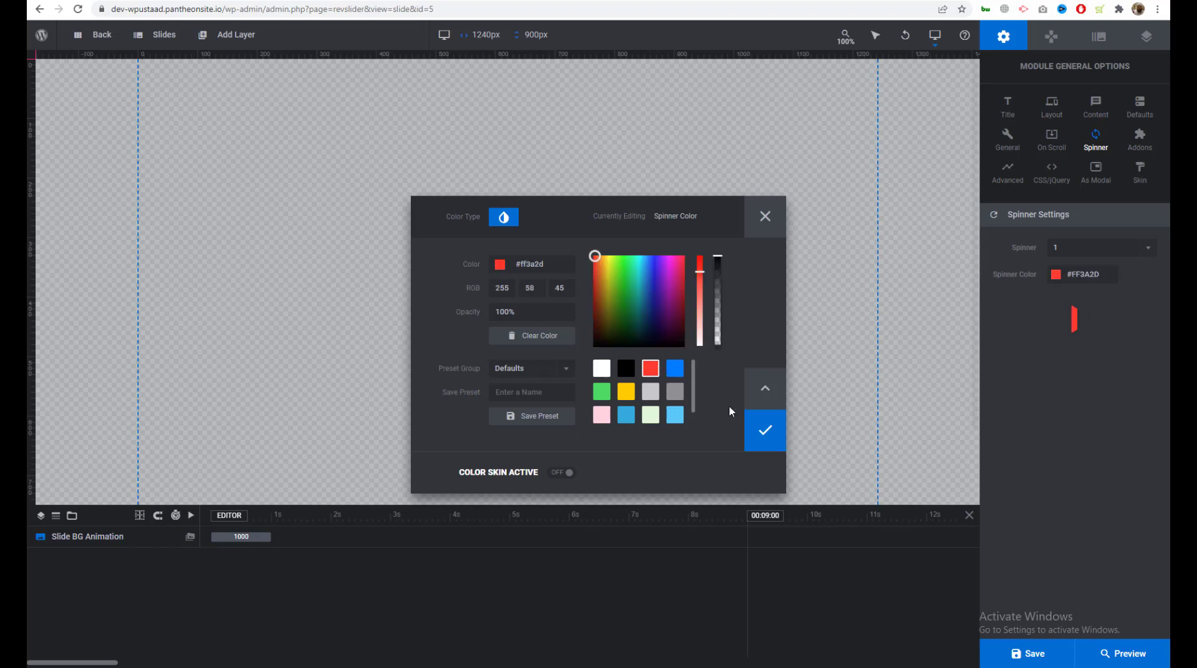
pyautogui.click(764, 429)
pyautogui.click(1085, 250)
pyautogui.click(1067, 326)
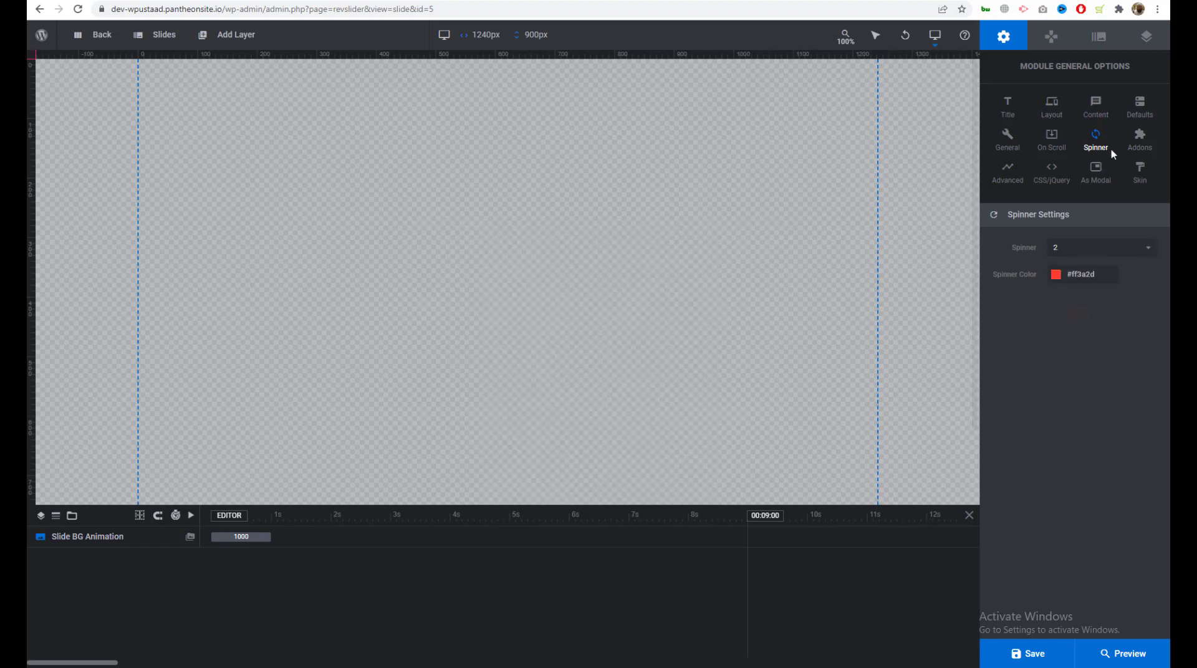
# Step: Open the Slider Revolution Addons library and close it
pyautogui.click(1140, 139)
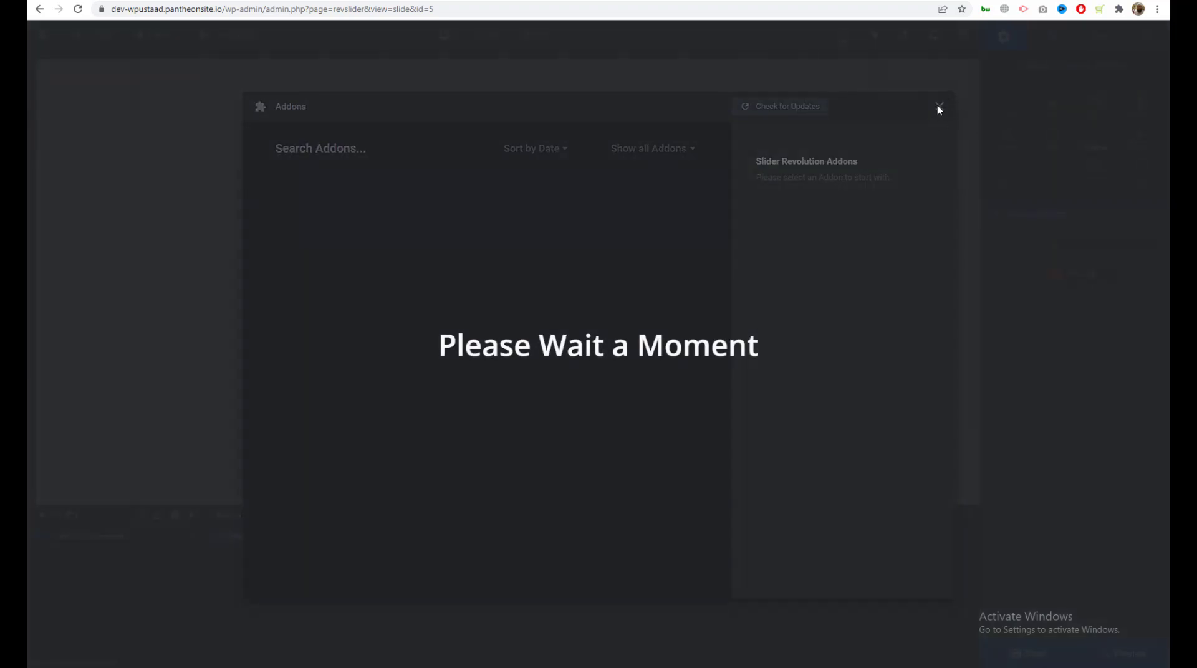
pyautogui.click(938, 106)
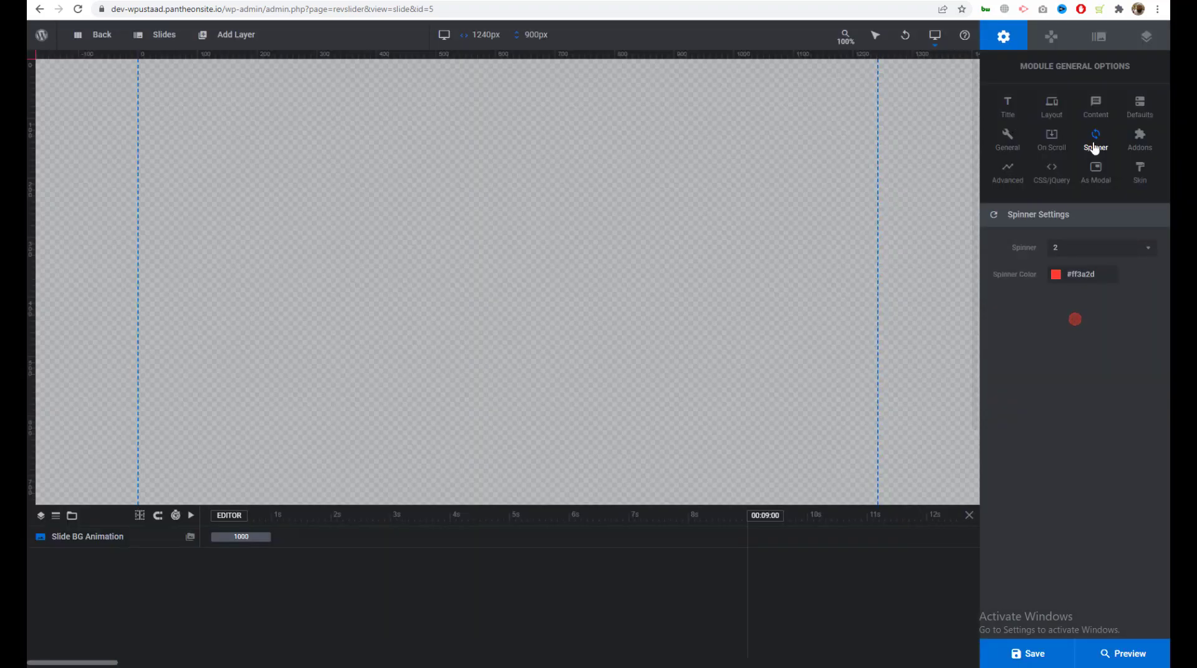
# Step: Try Smart lazy loading in the module's advanced settings and restore Default Global Setting
pyautogui.click(1010, 171)
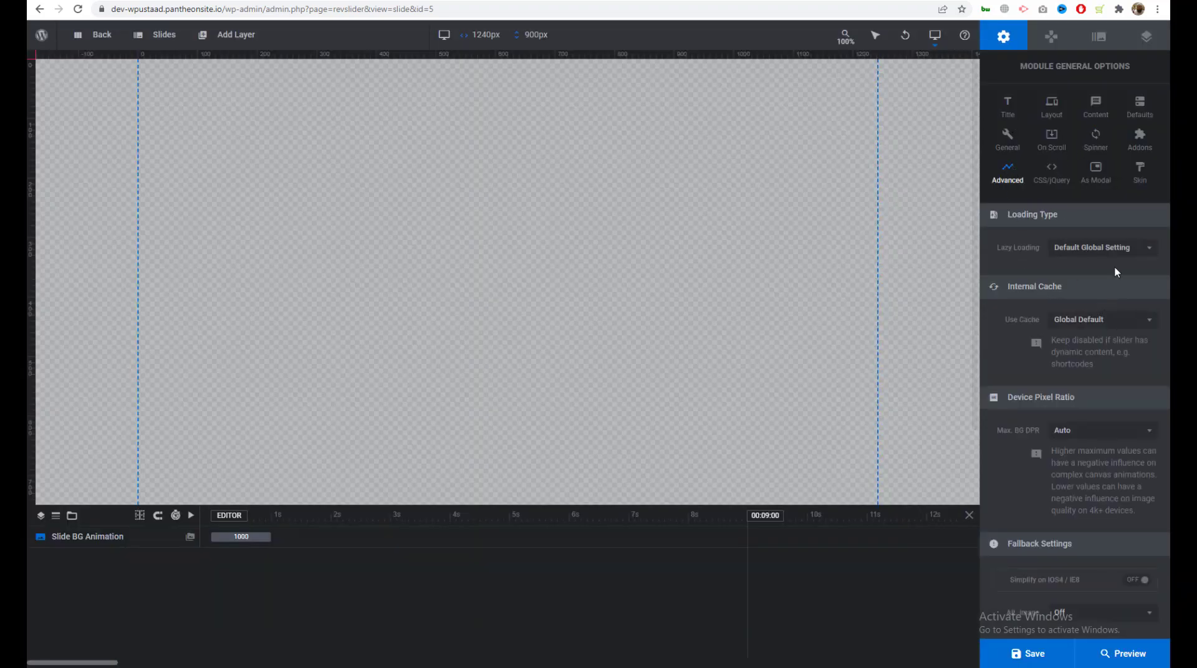
pyautogui.click(1100, 248)
pyautogui.click(1100, 248)
pyautogui.click(1100, 248)
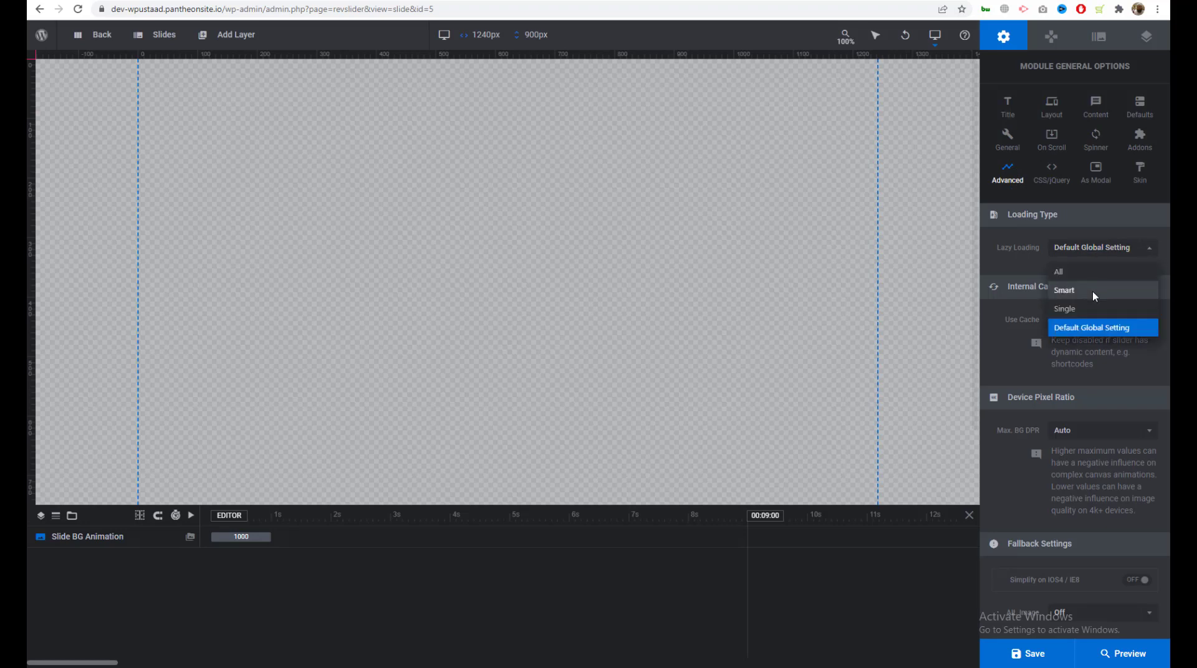
pyautogui.click(1092, 290)
pyautogui.click(1082, 248)
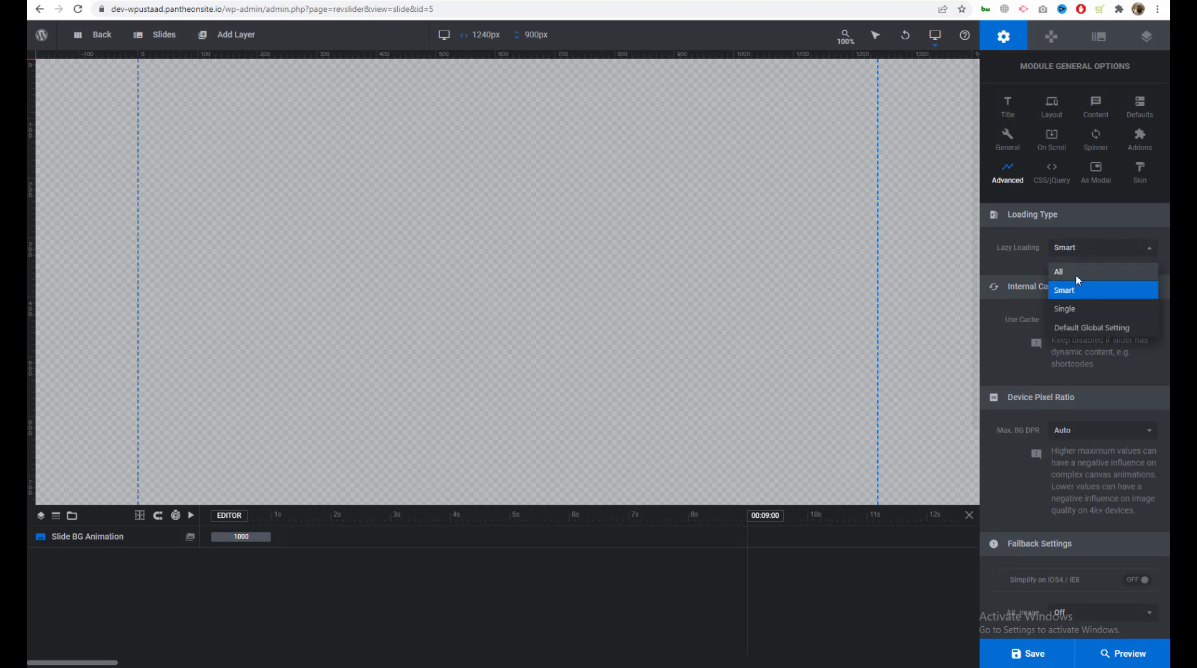
pyautogui.click(1081, 327)
# Step: Review the remaining advanced settings, including fallback, jQuery and the available output filters
pyautogui.scroll(-2, 1096, 349)
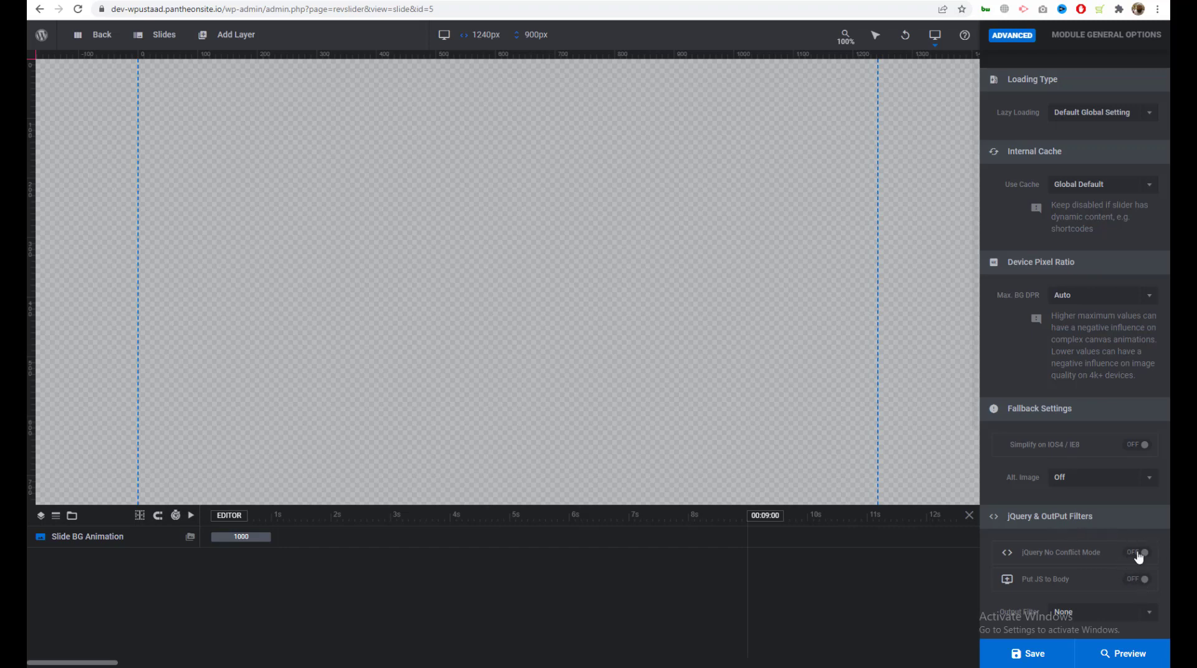
pyautogui.click(1103, 613)
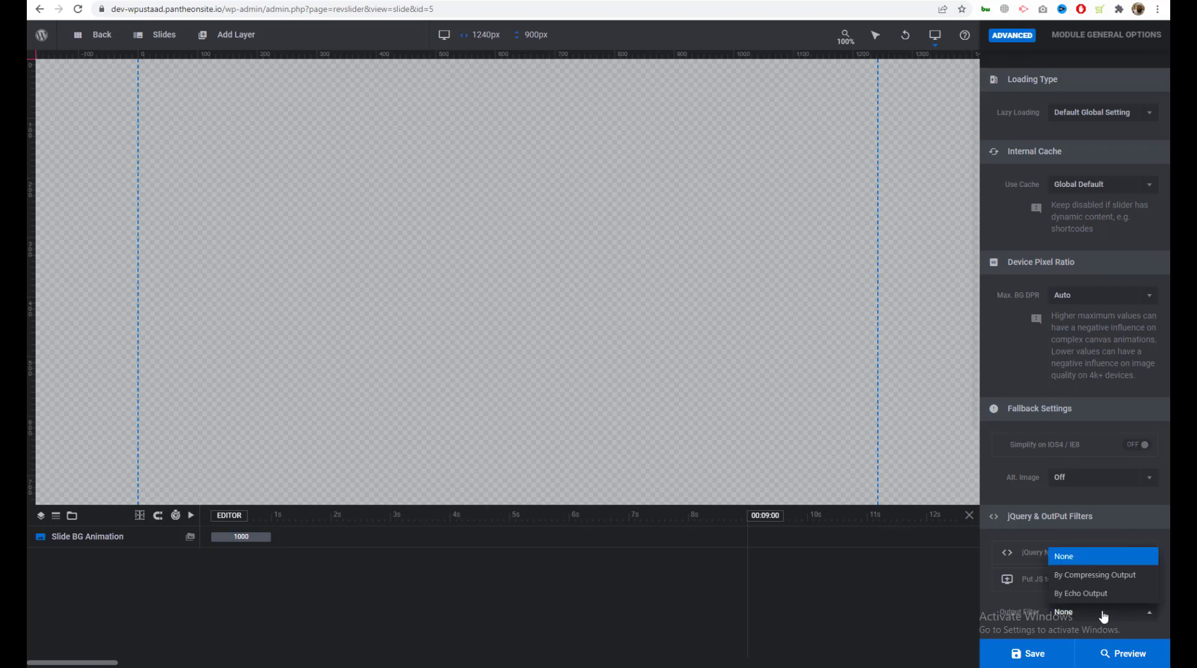
pyautogui.click(1102, 614)
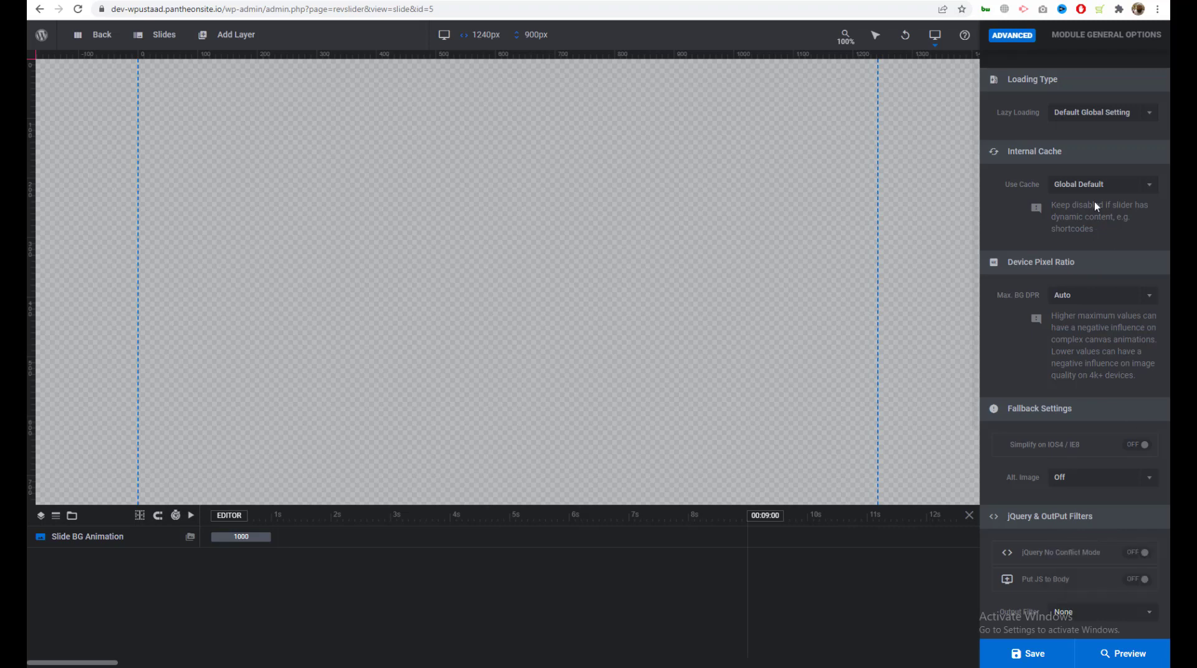
pyautogui.click(1067, 54)
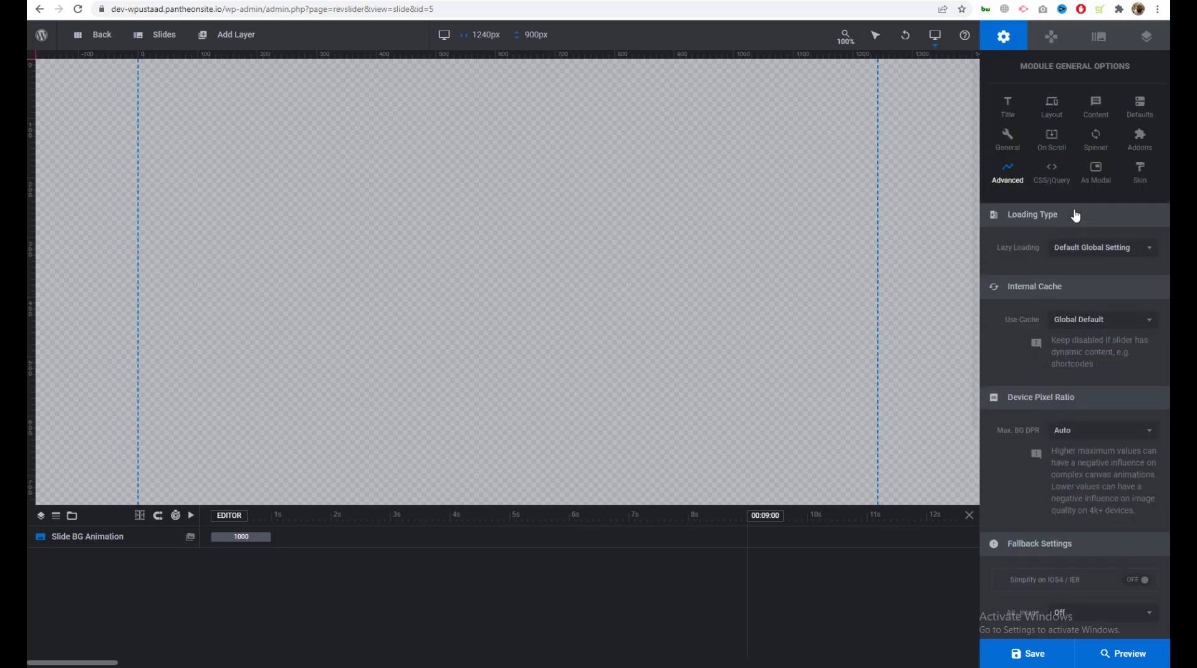
# Step: Look through the module's Custom CSS and Custom JS editors and close the code editor
pyautogui.click(1049, 180)
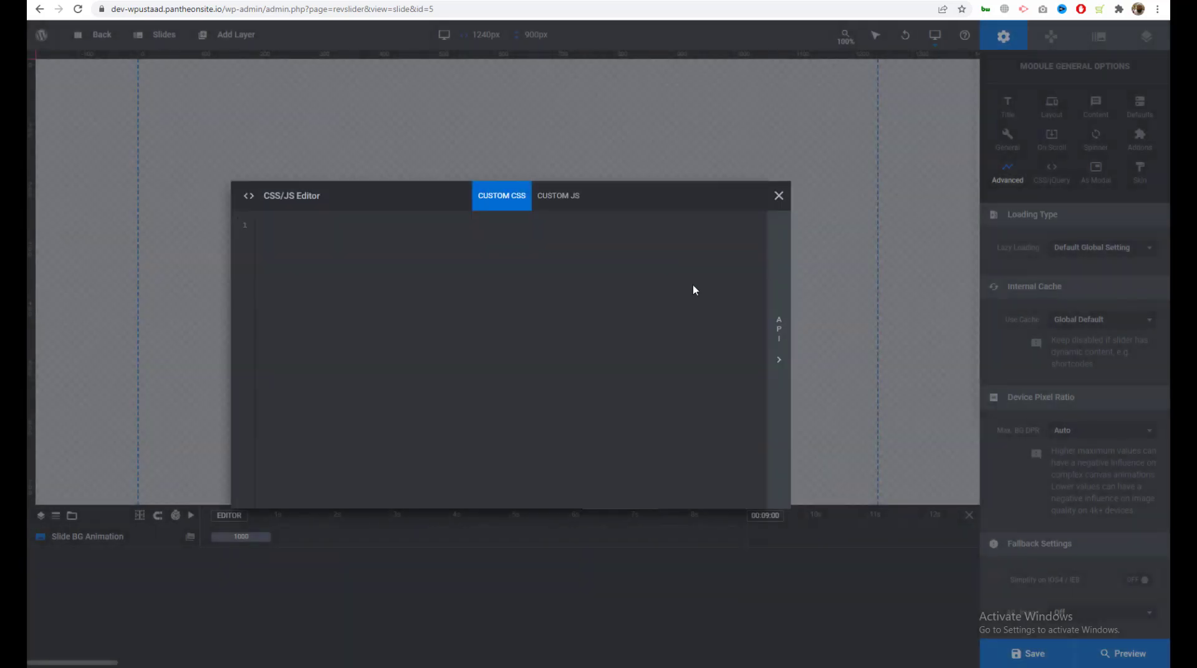
pyautogui.click(553, 198)
pyautogui.click(505, 202)
pyautogui.click(540, 197)
pyautogui.click(516, 195)
pyautogui.click(777, 197)
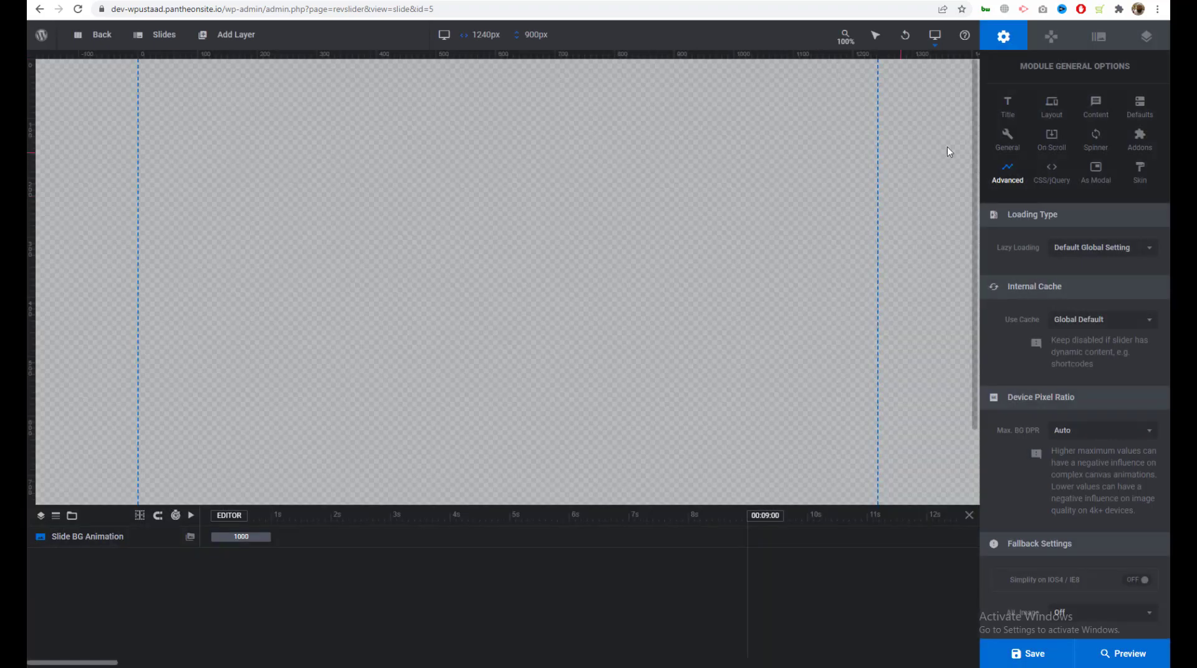
pyautogui.click(1054, 175)
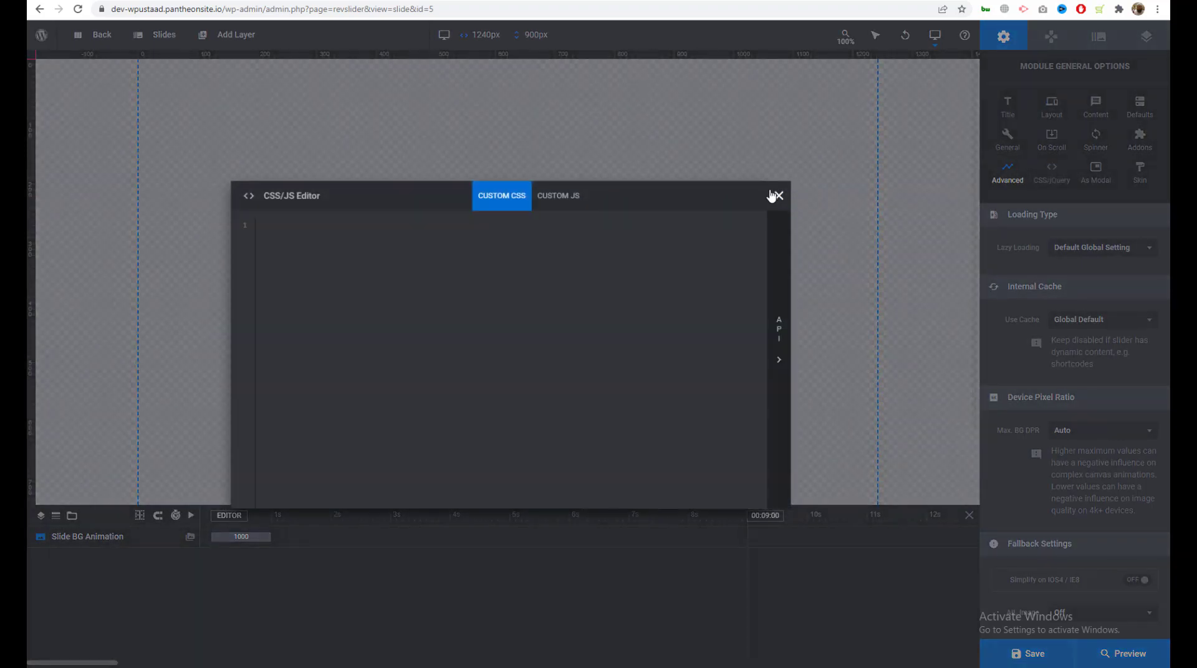
pyautogui.click(773, 194)
# Step: Review the settings for using the slider as a modal and inspect its modal shortcode
pyautogui.click(1078, 180)
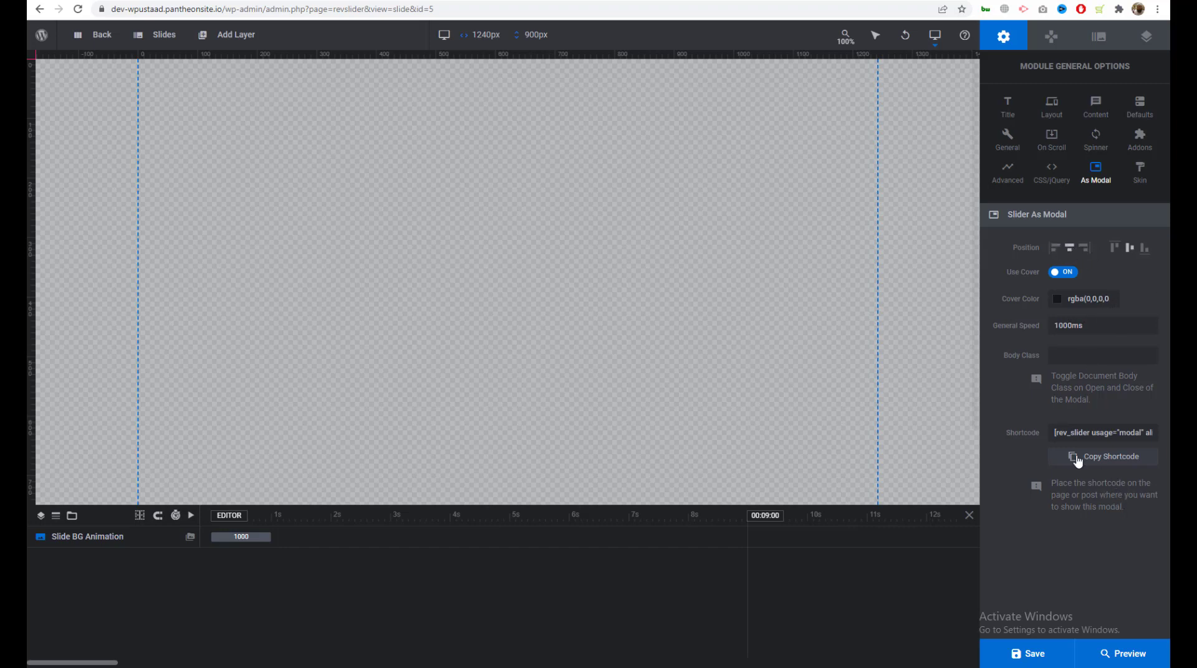
pyautogui.click(1085, 431)
pyautogui.click(1110, 431)
pyautogui.doubleClick(1110, 432)
pyautogui.doubleClick(1104, 431)
# Step: Check the Global Color Skin titles and colors, and close the skin dialog
pyautogui.click(1140, 174)
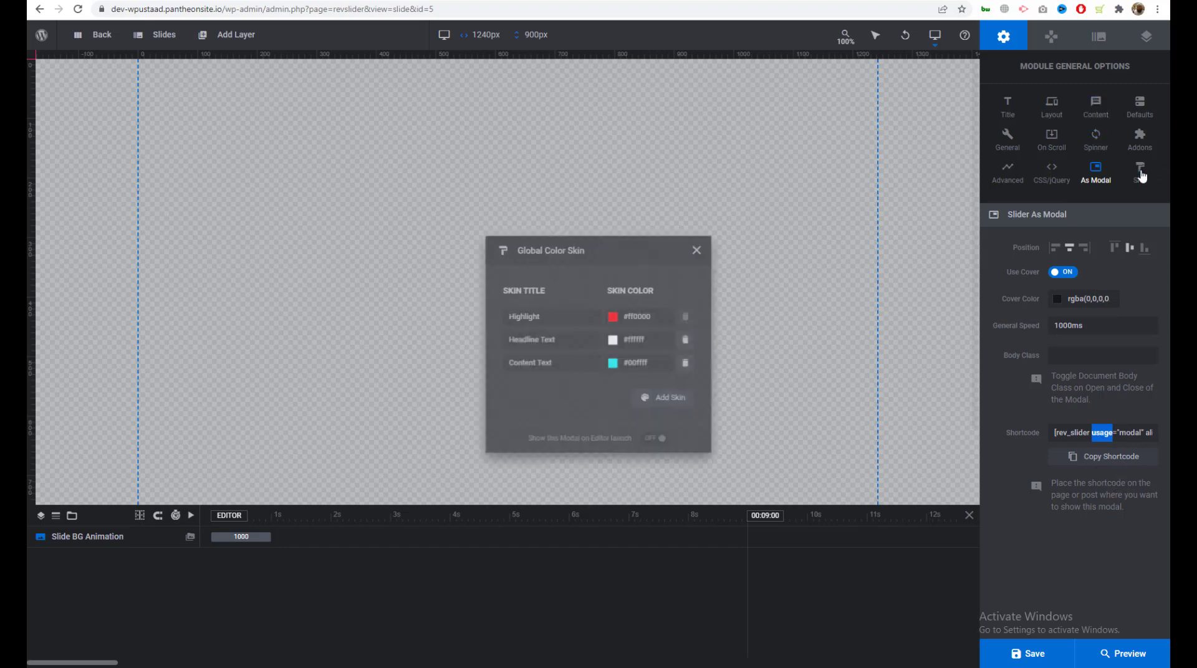
pyautogui.click(699, 247)
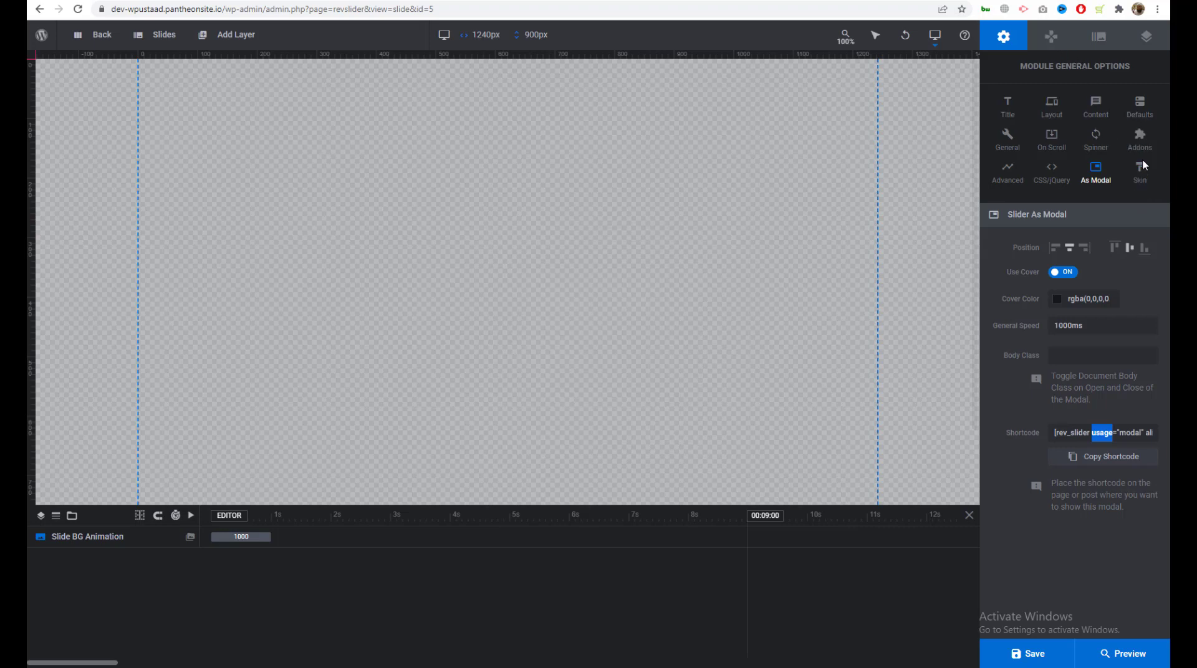
pyautogui.click(1141, 180)
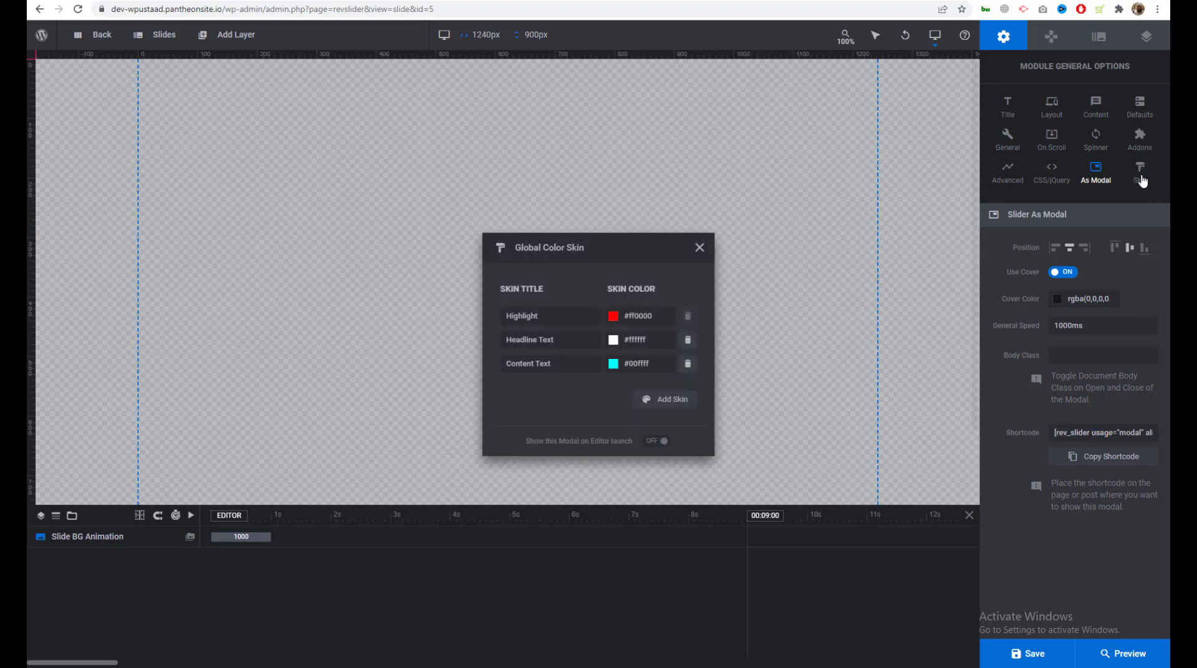
pyautogui.click(700, 248)
# Step: Turn on the progress bar in the navigation options to view its settings, and switch it off again
pyautogui.click(1038, 43)
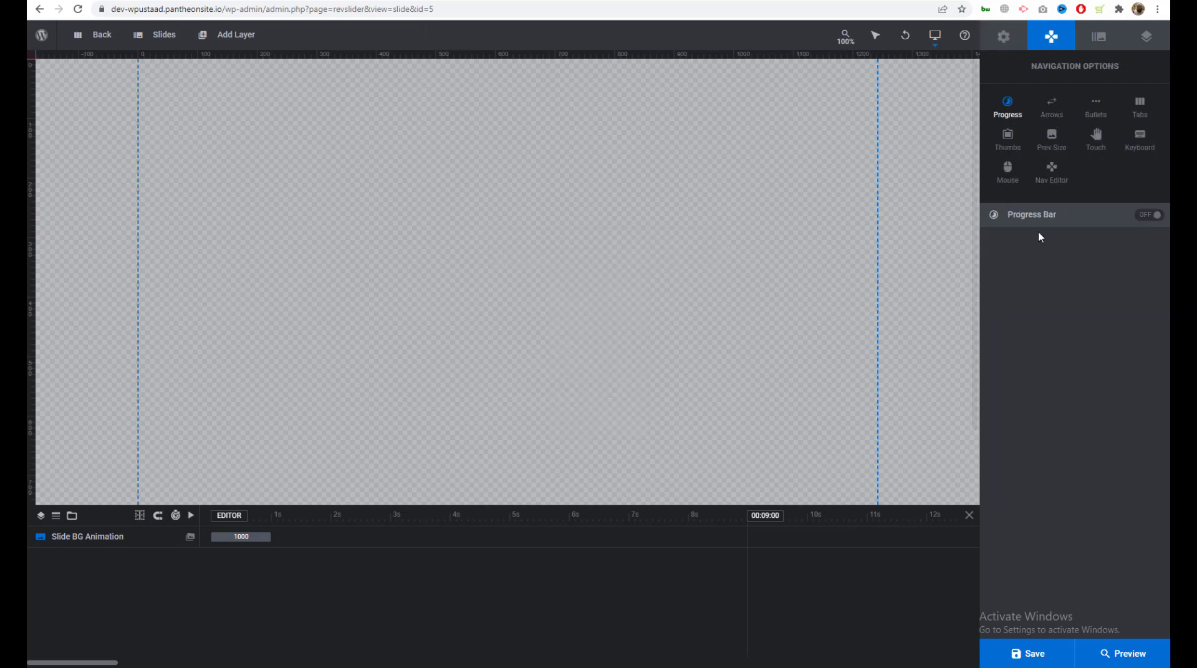
pyautogui.click(1152, 216)
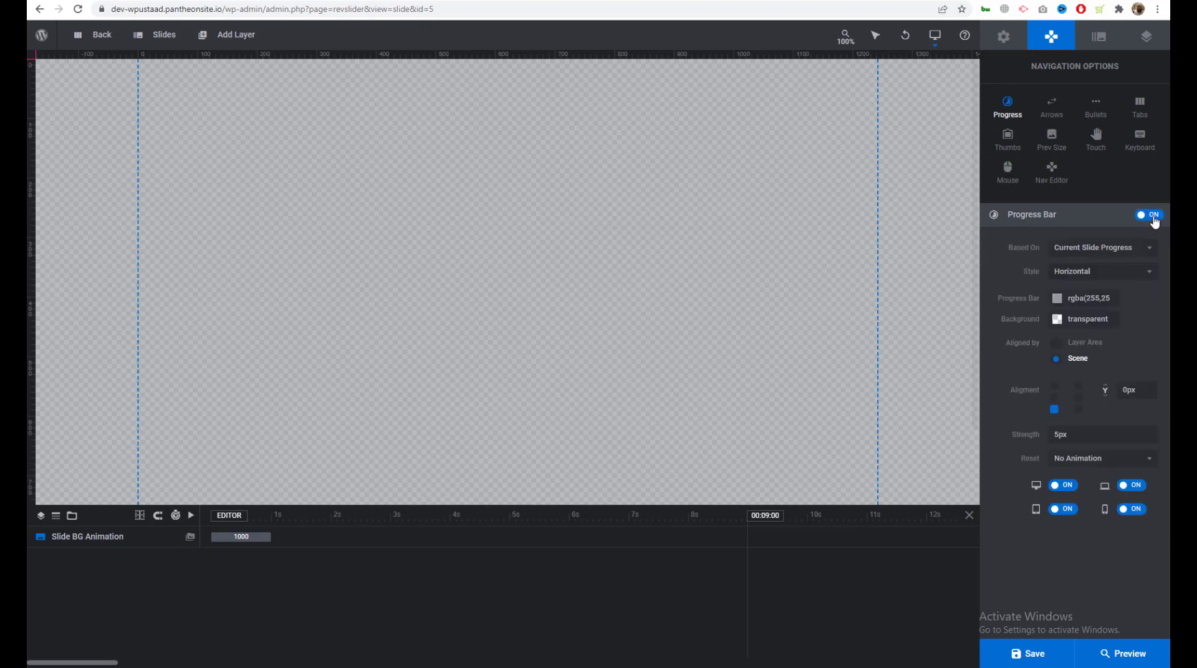
pyautogui.click(1152, 215)
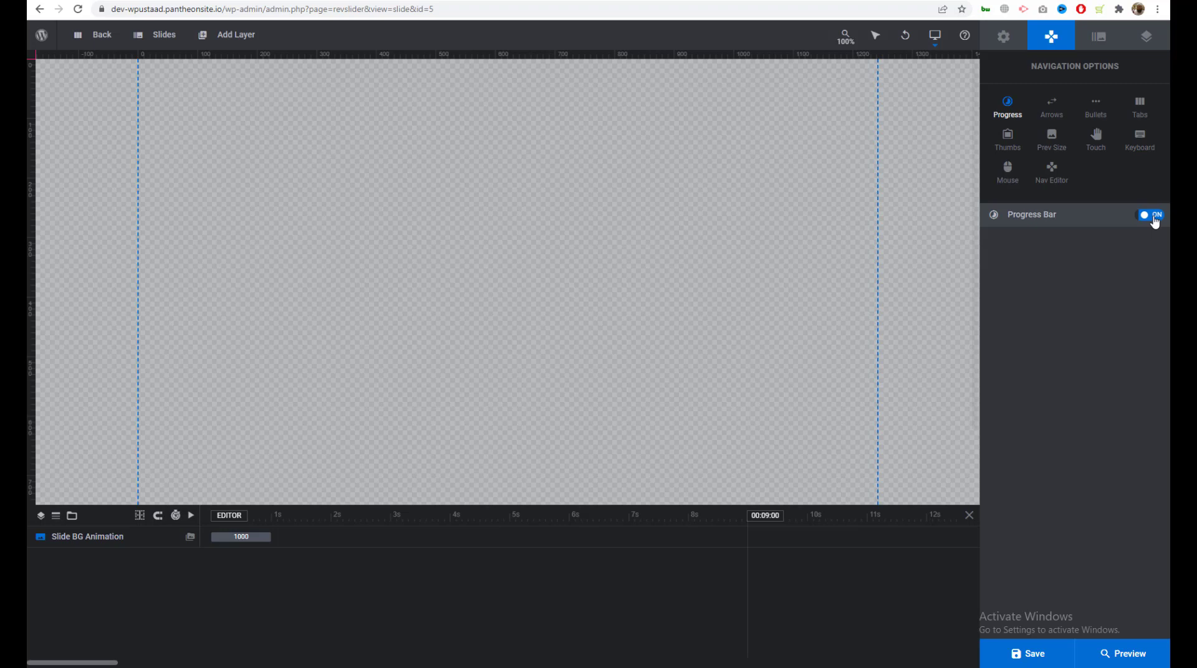
# Step: Turn on the navigation arrows and set the arrow style to Hephaistos
pyautogui.click(1049, 110)
pyautogui.click(1151, 220)
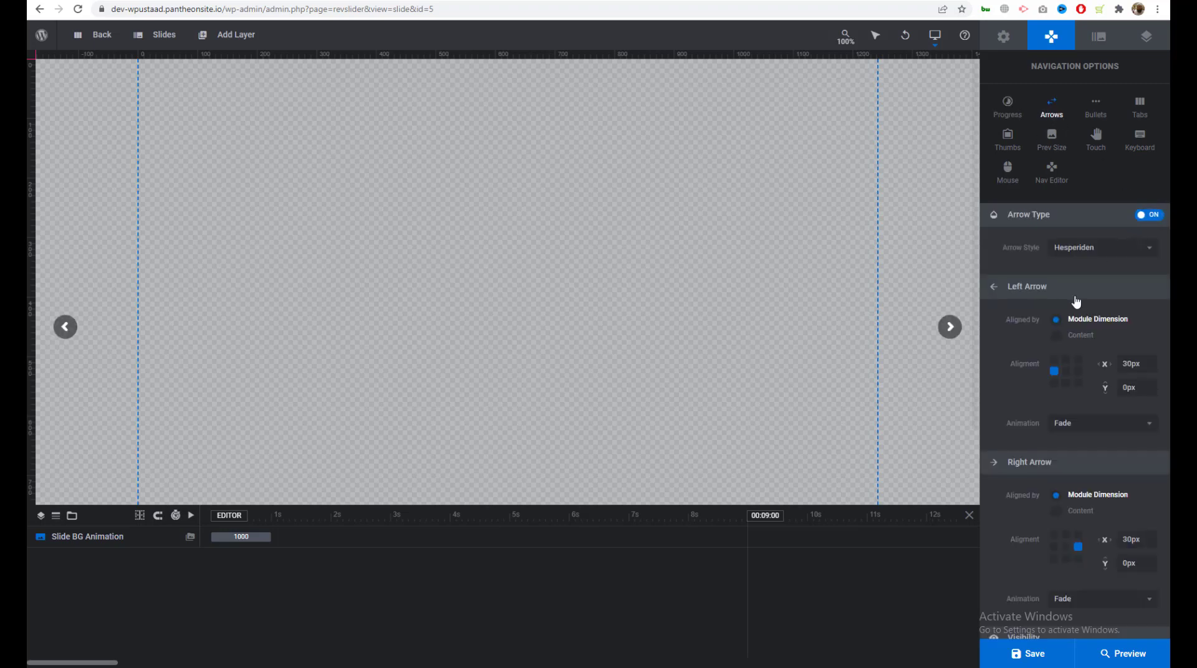
pyautogui.click(1102, 247)
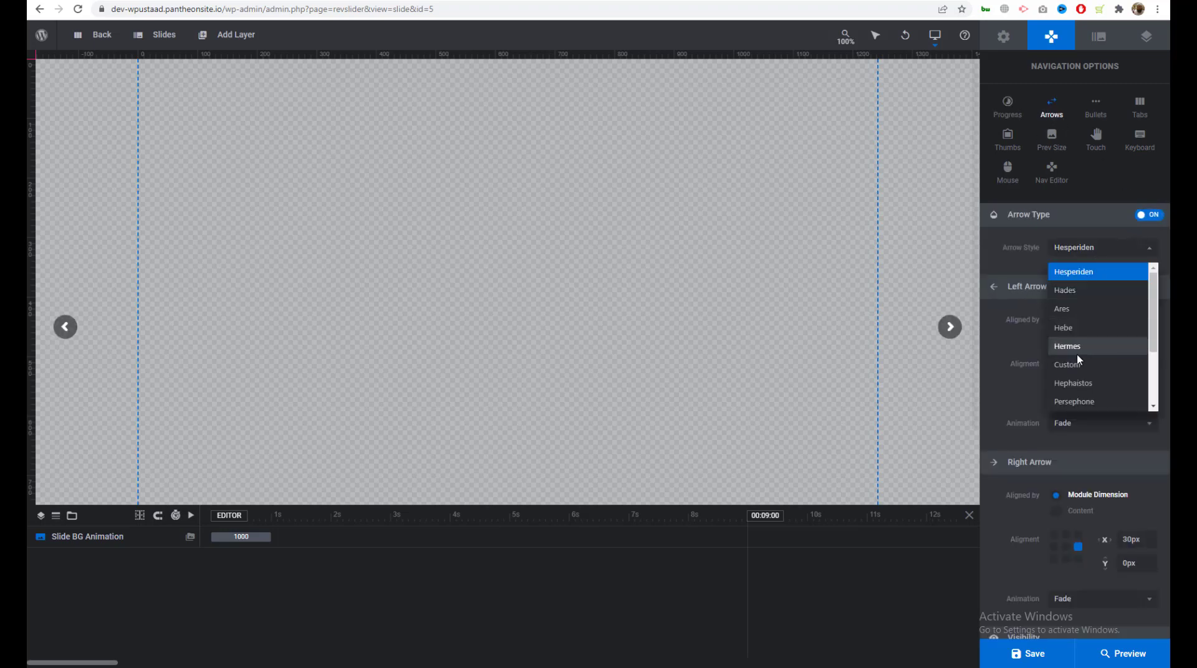
pyautogui.click(1073, 354)
pyautogui.click(1082, 249)
pyautogui.click(1085, 389)
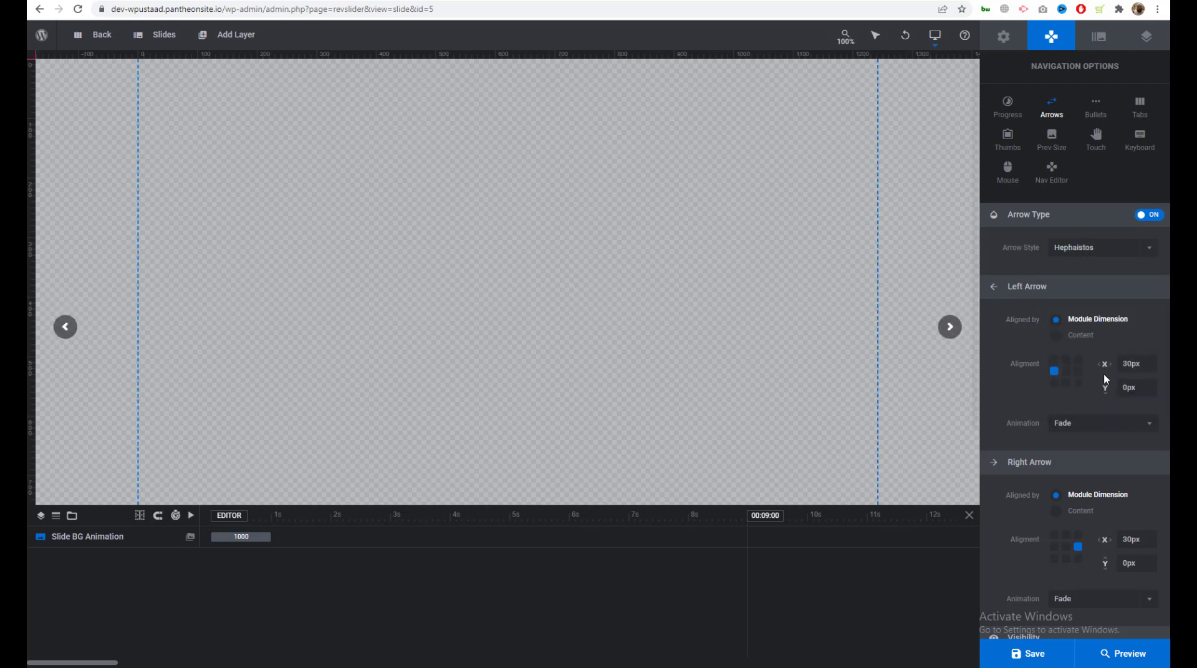
# Step: Try several alignments for the left arrow and set it to middle left with a 0px X offset
pyautogui.scroll(-1, 1131, 395)
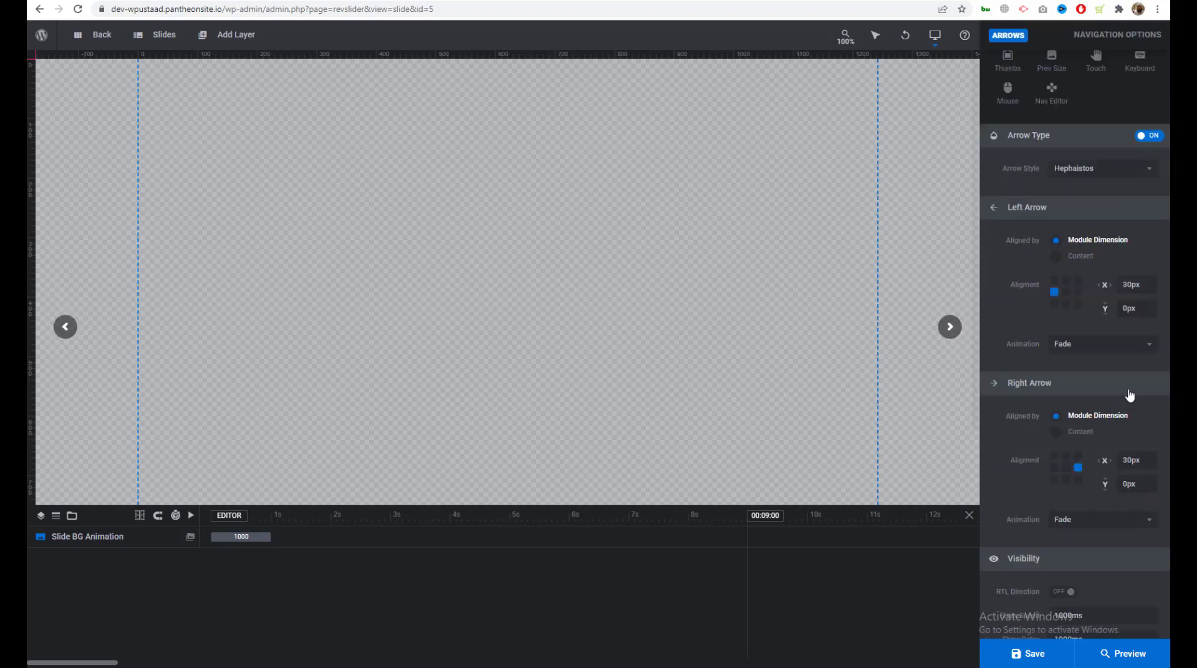
pyautogui.click(1066, 292)
pyautogui.click(1067, 281)
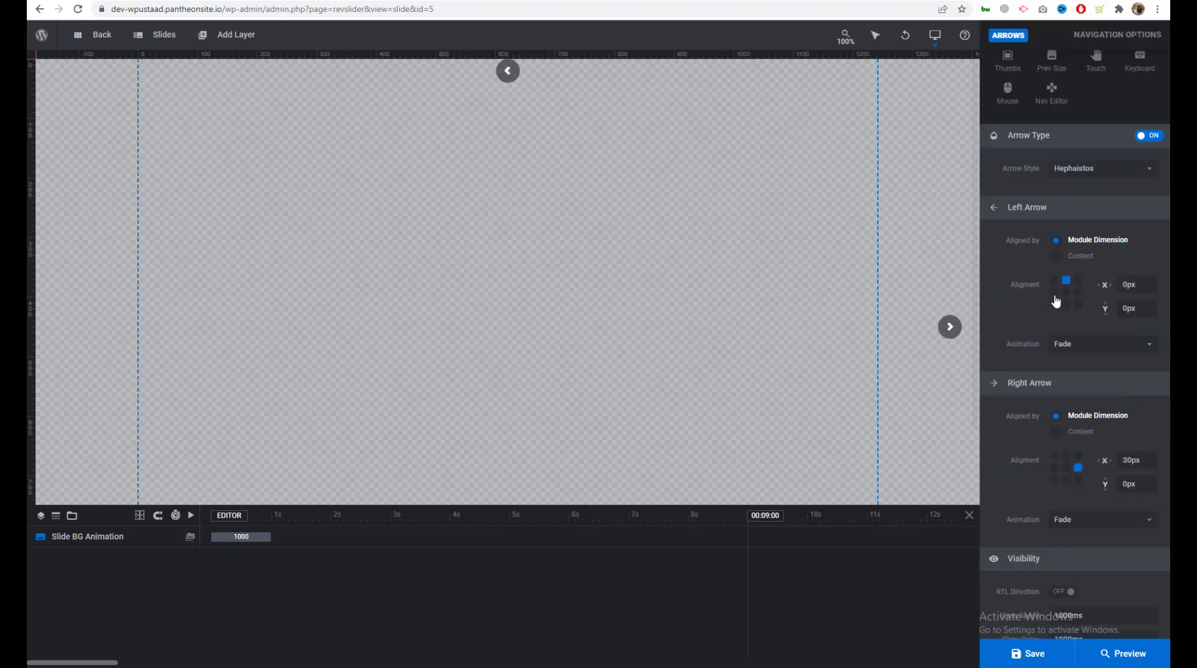
pyautogui.click(1055, 293)
pyautogui.click(1077, 293)
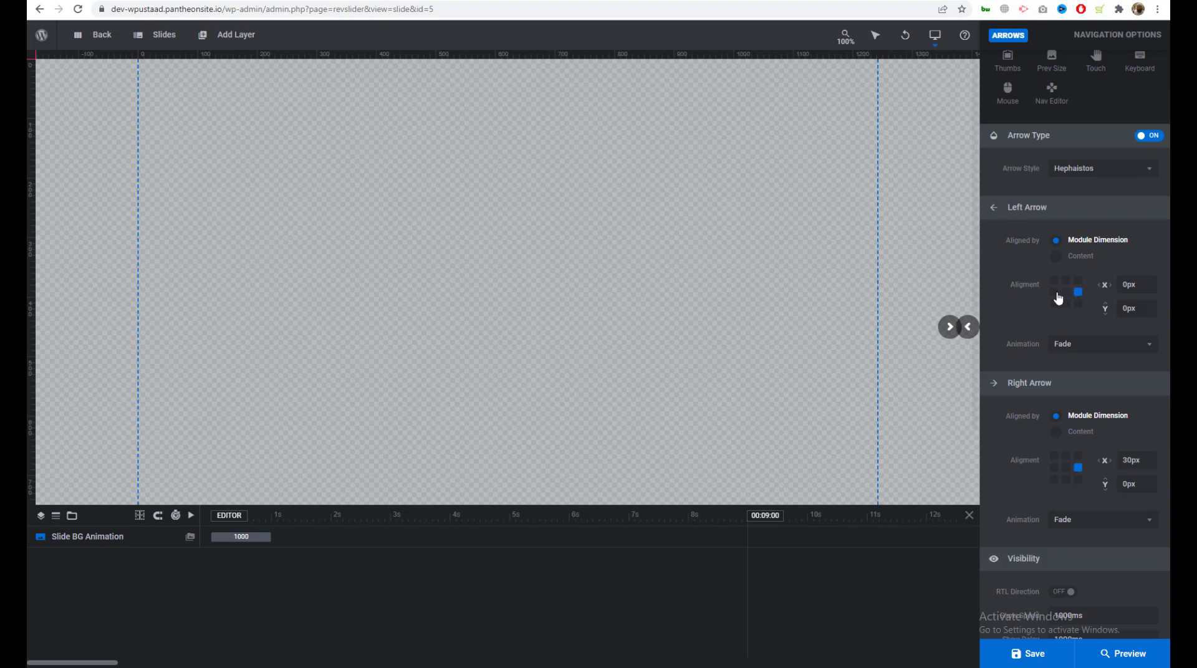
pyautogui.click(1056, 295)
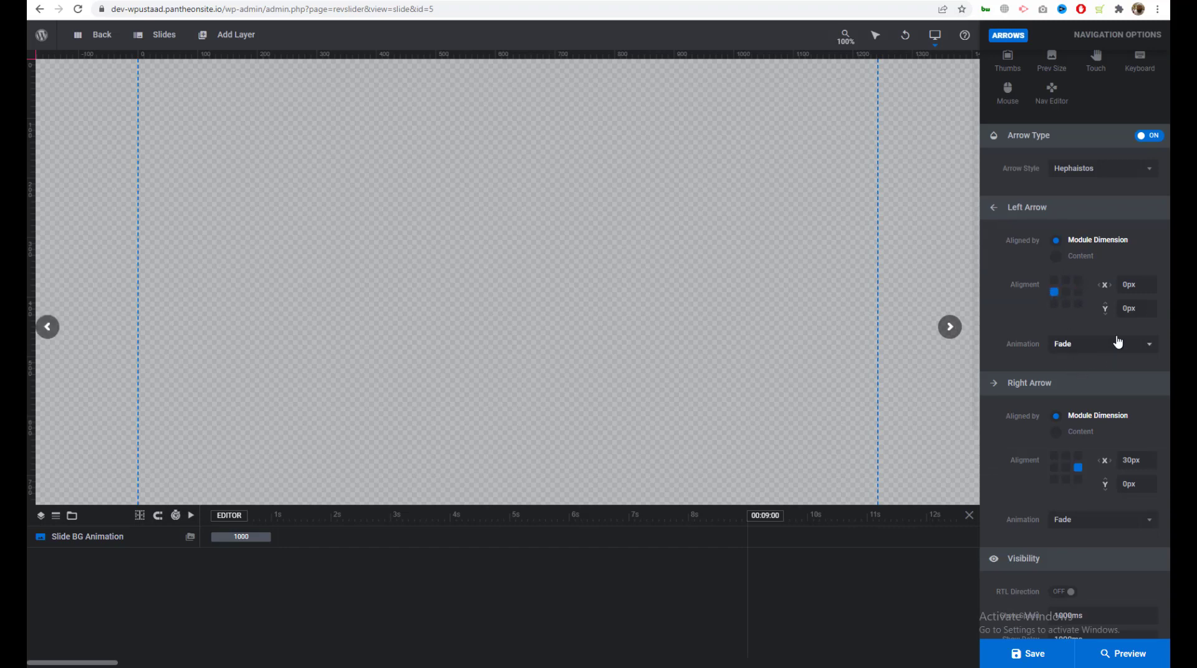
# Step: Set the left arrow's animation to From Top and realign the right arrow to middle right with a 0px X offset
pyautogui.scroll(-1, 1118, 342)
pyautogui.click(1086, 267)
pyautogui.click(1073, 337)
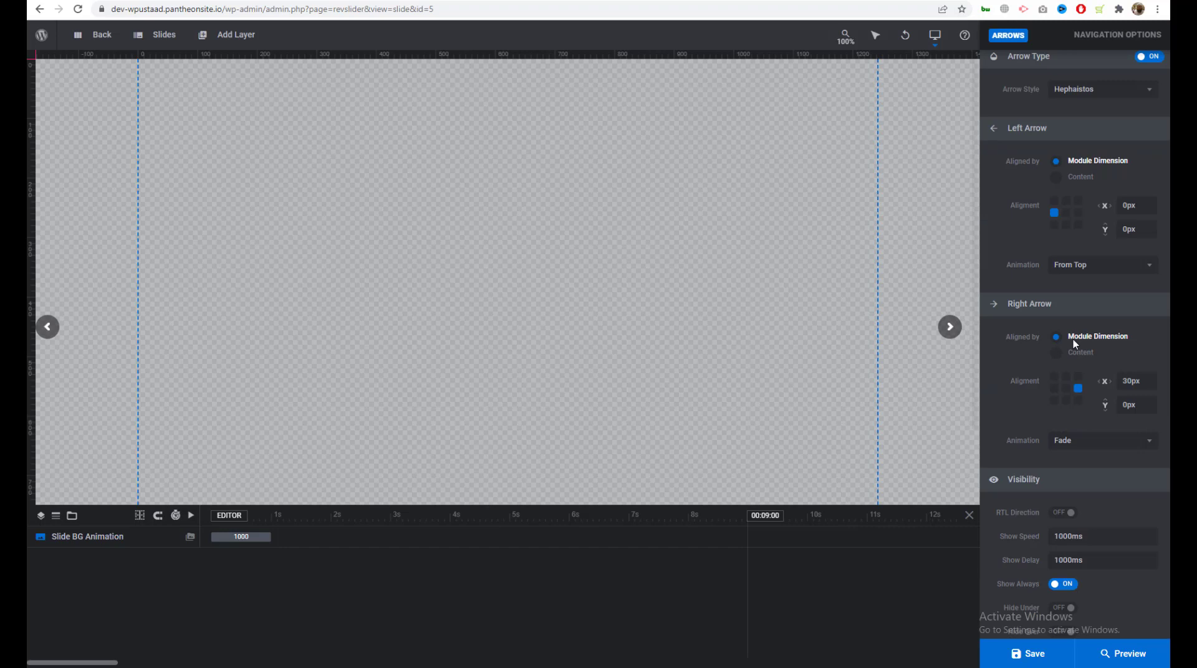
pyautogui.click(1056, 387)
pyautogui.click(1078, 389)
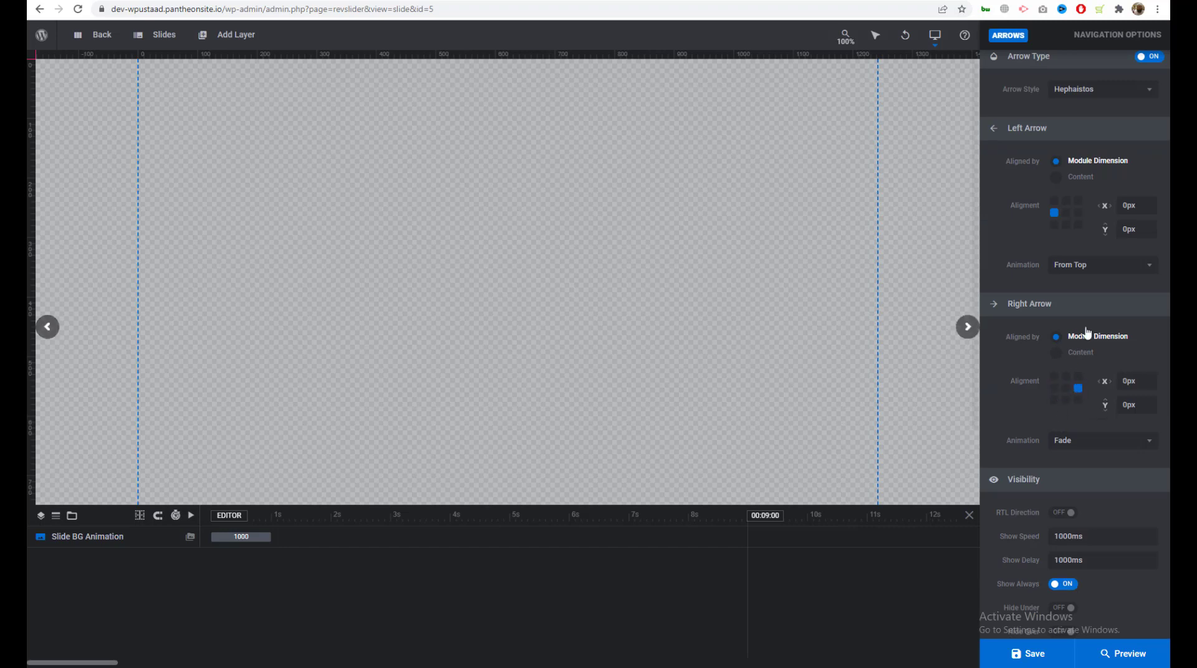
# Step: Review the arrows' visibility, navigation style, preset and slide override settings, toggling RTL Direction on and off again
pyautogui.scroll(-1, 1096, 397)
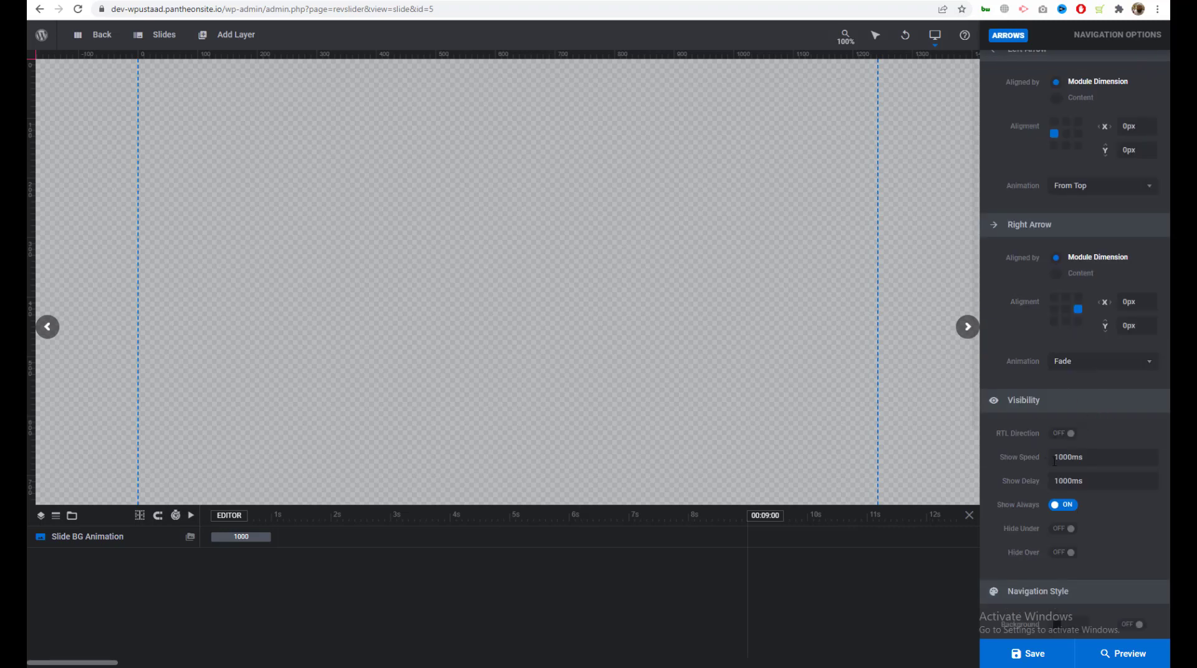
pyautogui.scroll(-2, 1075, 362)
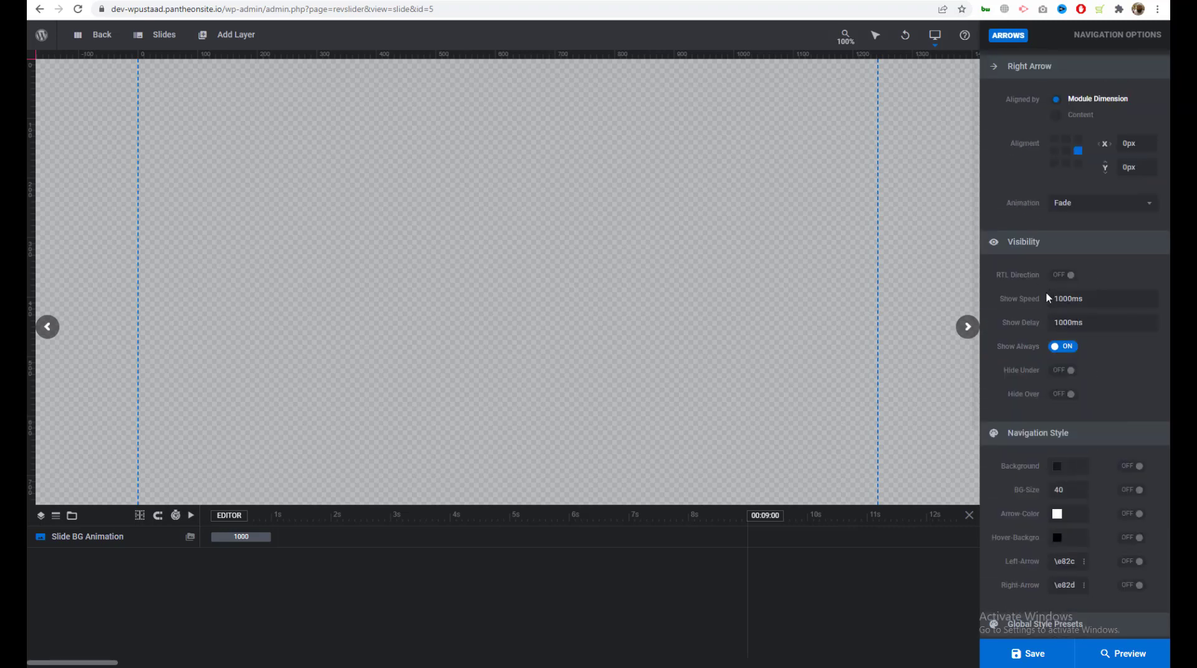
pyautogui.click(1064, 276)
pyautogui.click(1064, 276)
pyautogui.scroll(-2, 1167, 424)
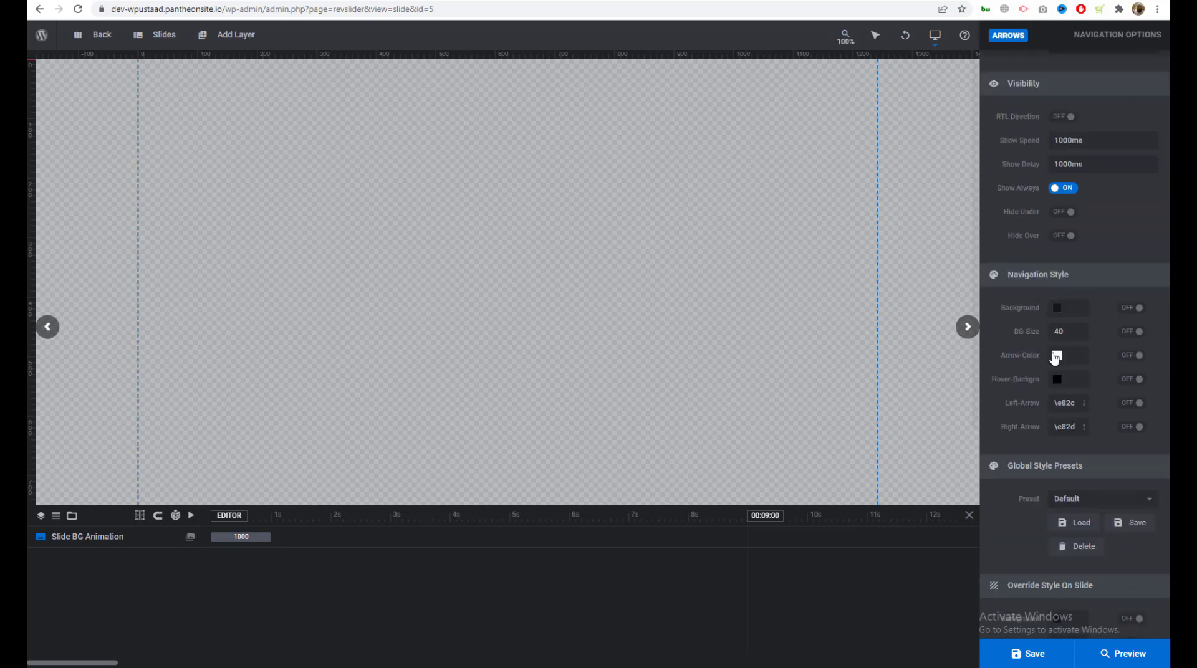
pyautogui.scroll(-2, 1073, 460)
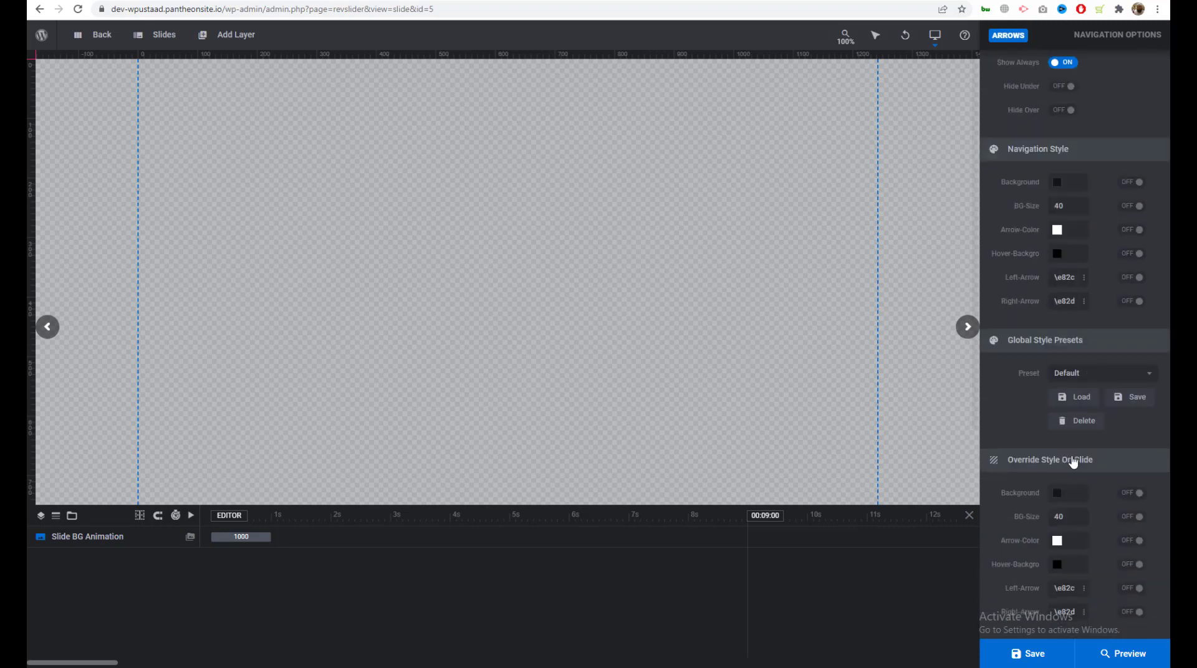
pyautogui.scroll(10, 1073, 459)
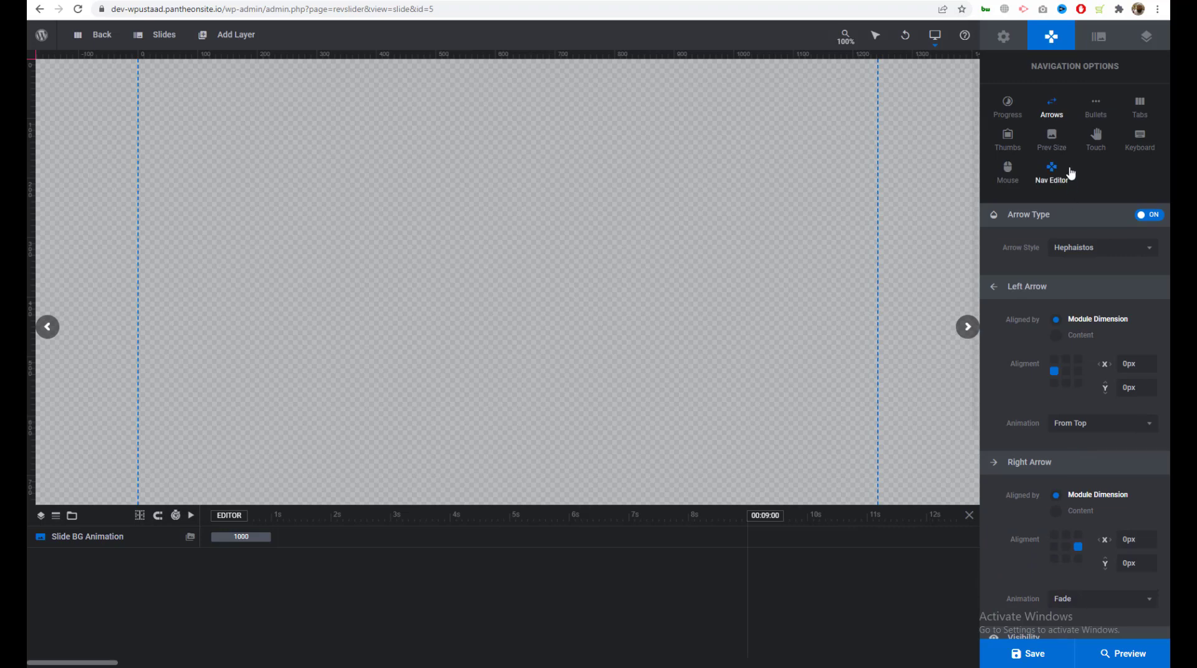
# Step: Turn on the bullets with the Hebe style and align them to bottom center with 0px offsets
pyautogui.click(1095, 109)
pyautogui.click(1149, 215)
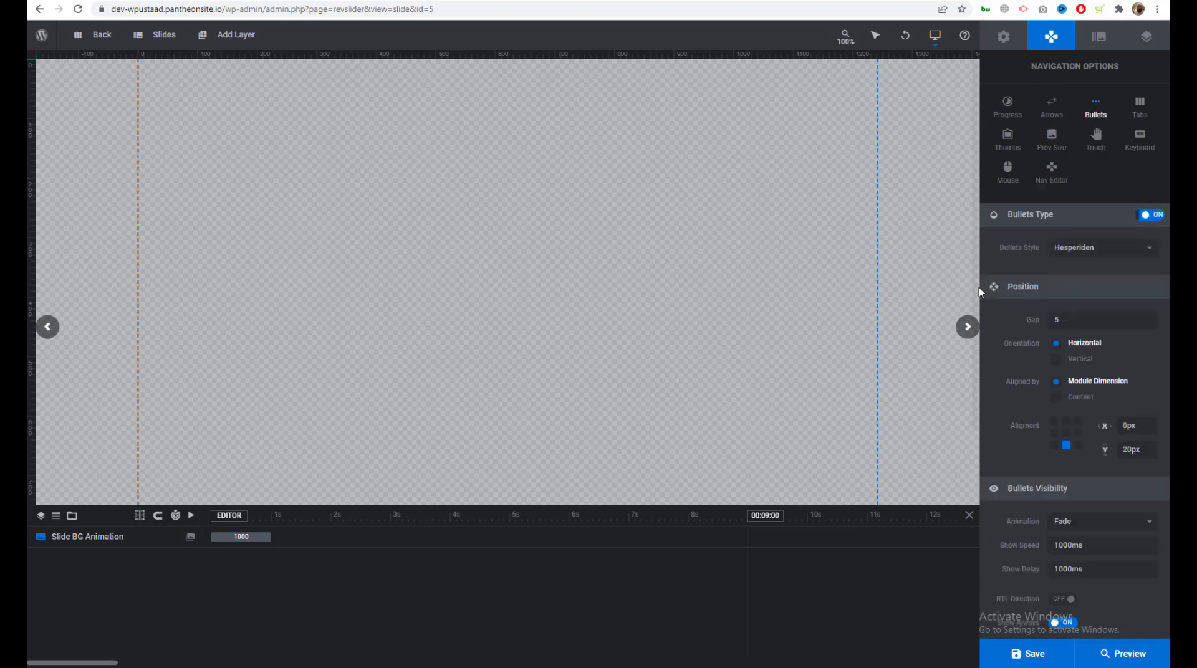
pyautogui.click(1083, 253)
pyautogui.click(1073, 340)
pyautogui.click(1066, 433)
pyautogui.click(1067, 445)
pyautogui.scroll(-3, 1150, 339)
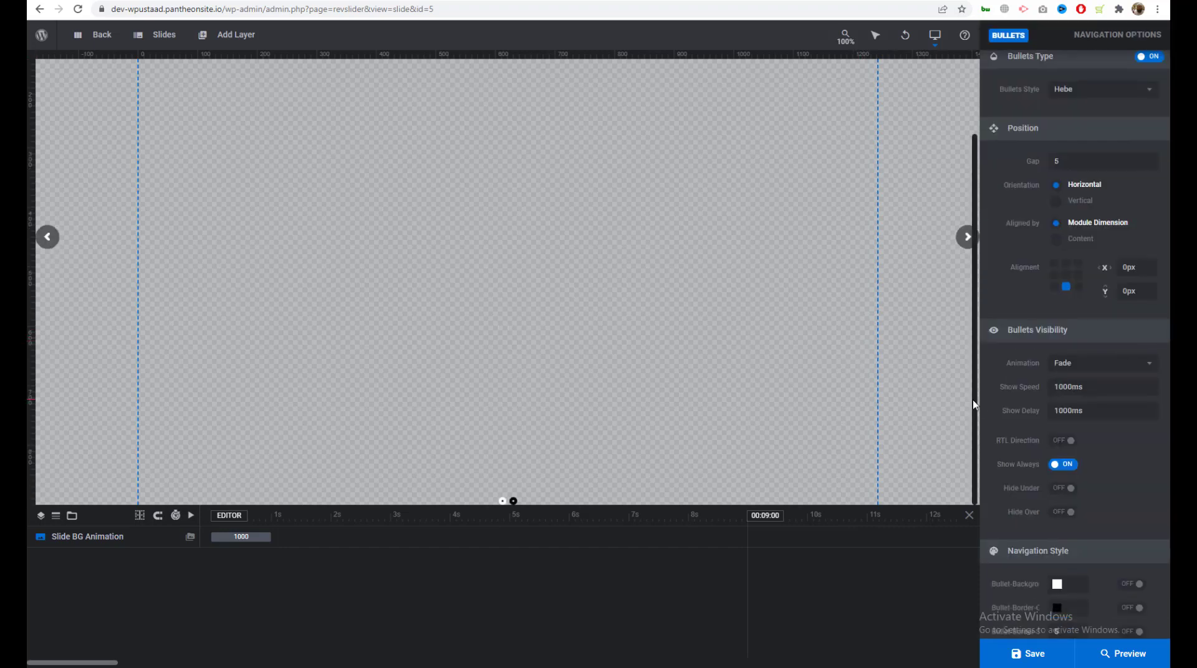
pyautogui.scroll(-8, 1136, 479)
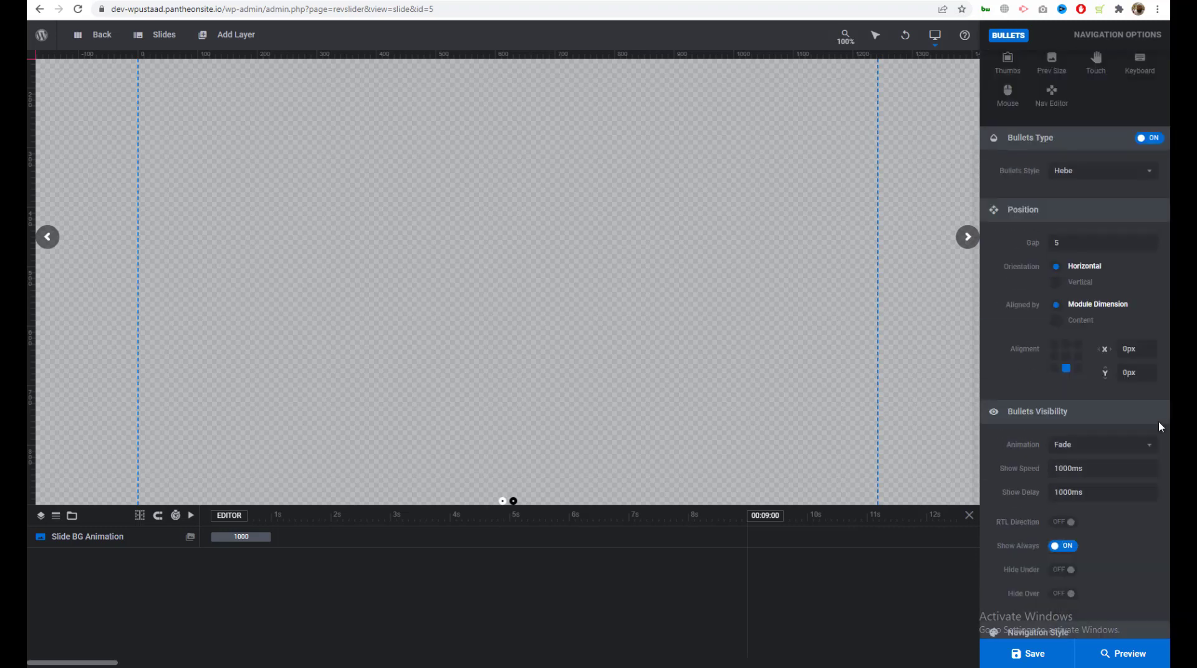
pyautogui.scroll(10, 1159, 422)
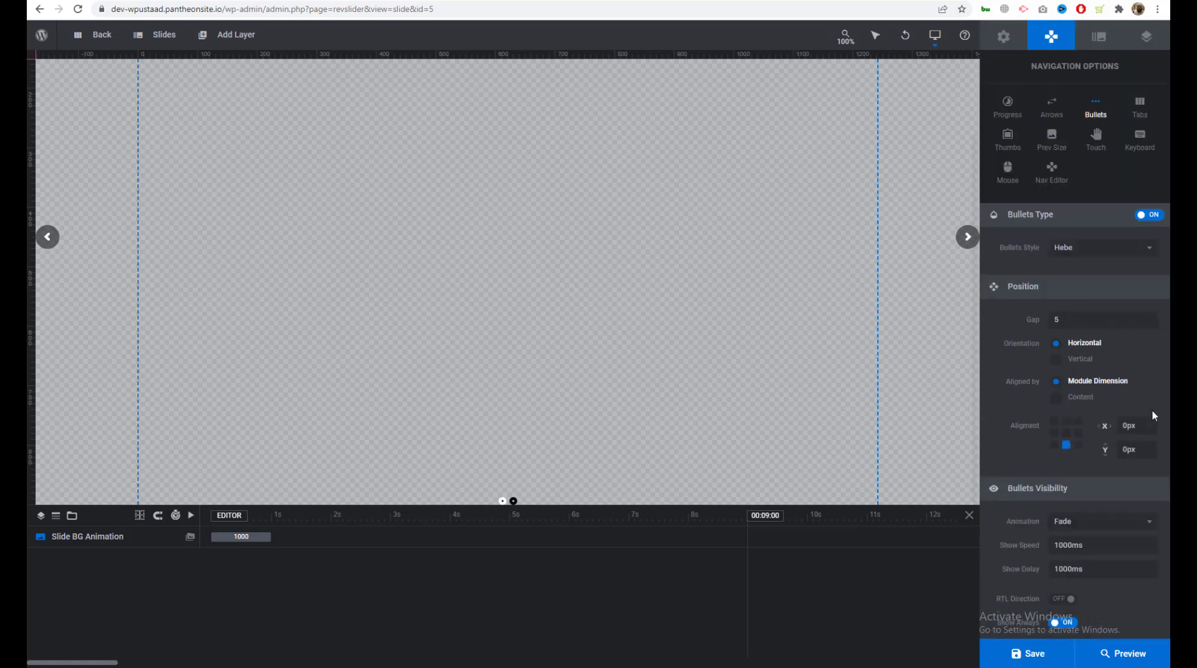
# Step: Turn on the tabs navigation and look through its position, size, style and preset settings
pyautogui.click(1140, 110)
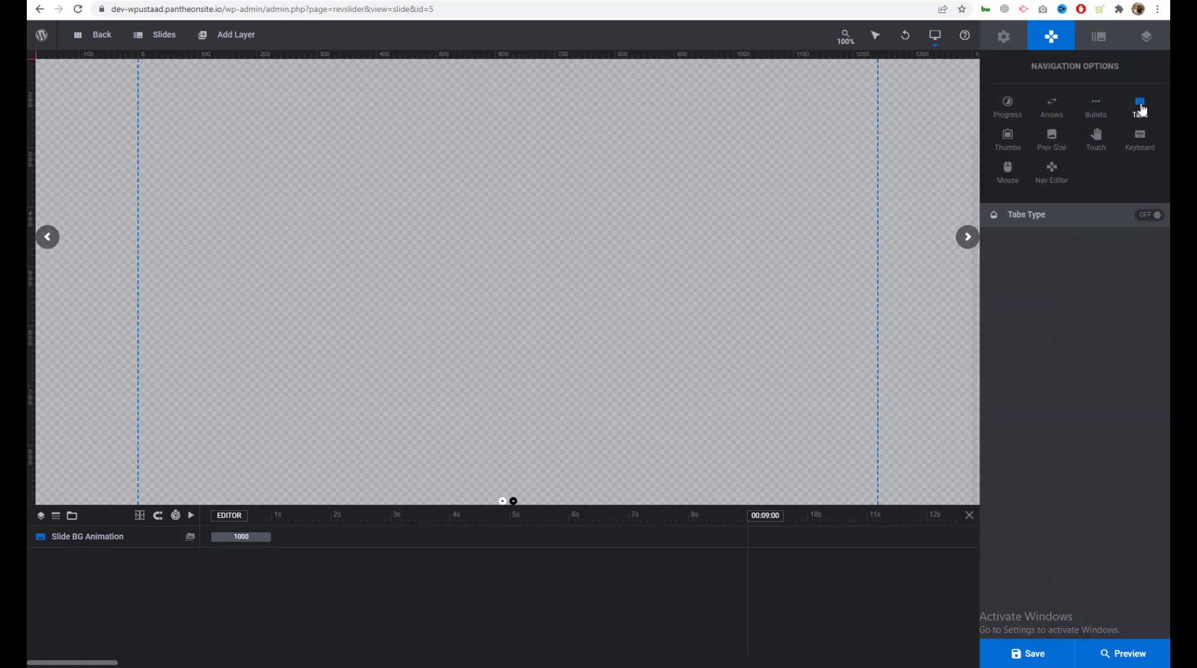
pyautogui.click(1148, 215)
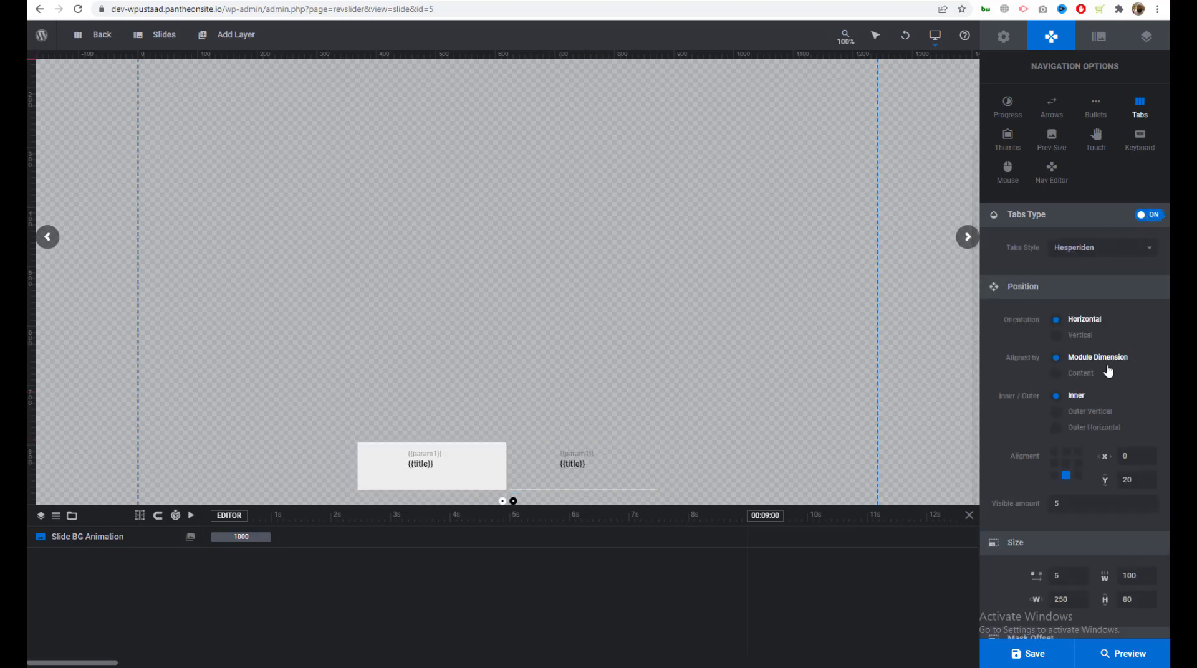
pyautogui.scroll(-8, 1106, 374)
pyautogui.scroll(-8, 1106, 373)
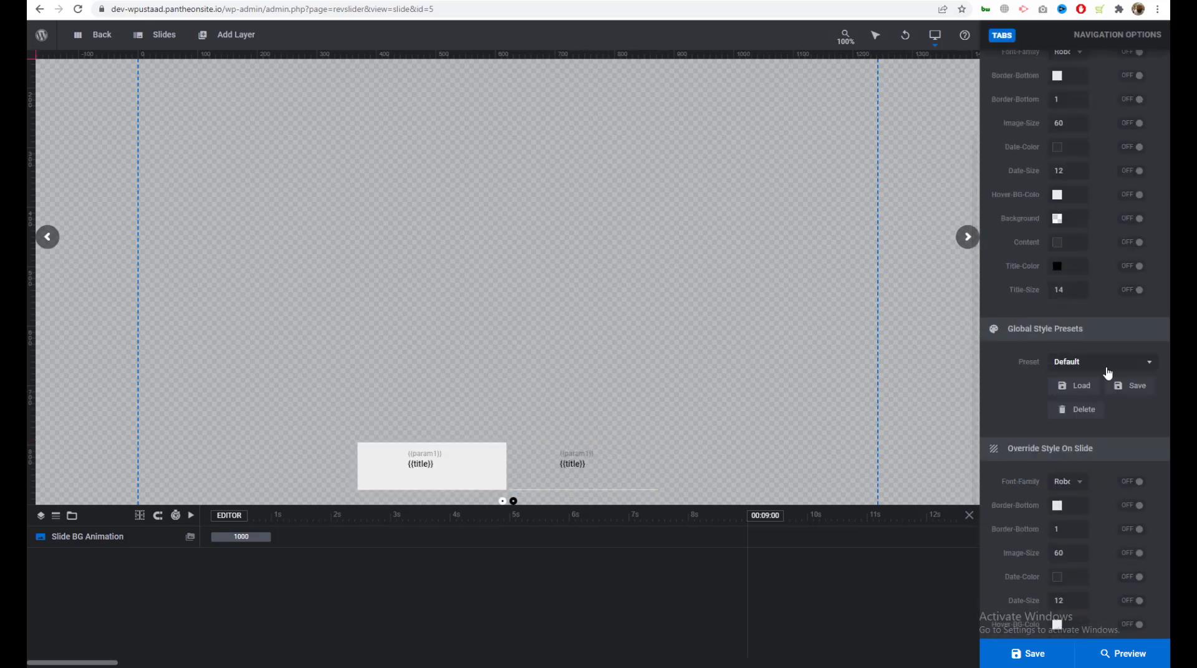
pyautogui.scroll(-2, 1107, 372)
pyautogui.scroll(15, 1107, 373)
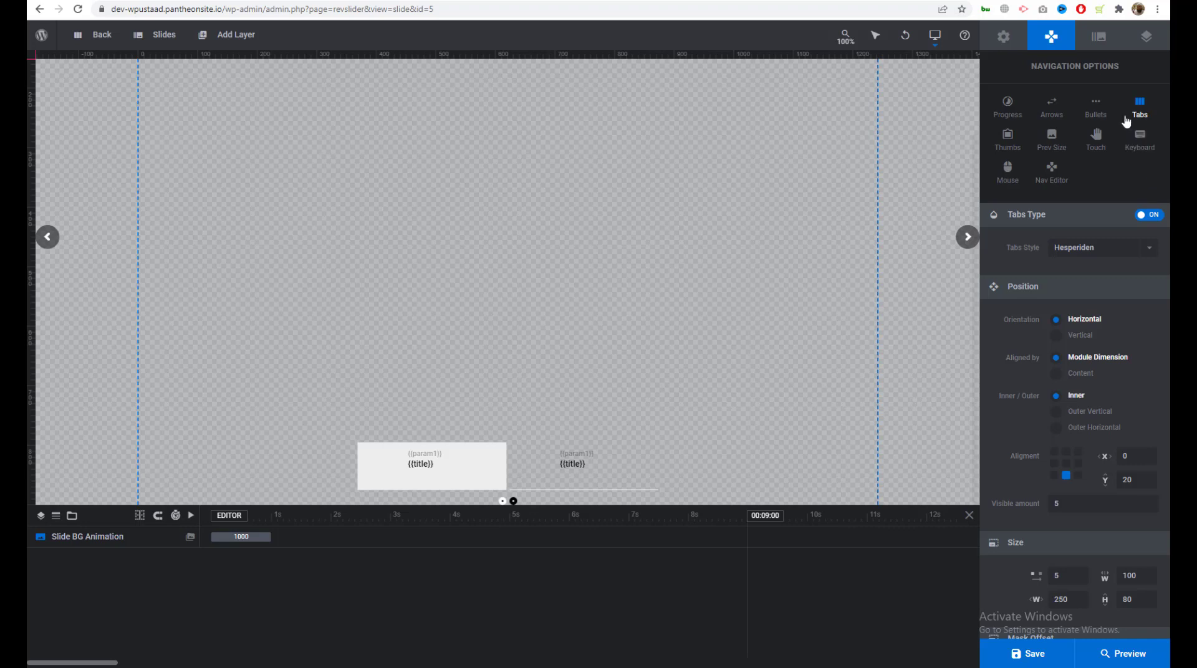
# Step: Switch the thumbs navigation on and off again, and turn off the tabs
pyautogui.click(1008, 138)
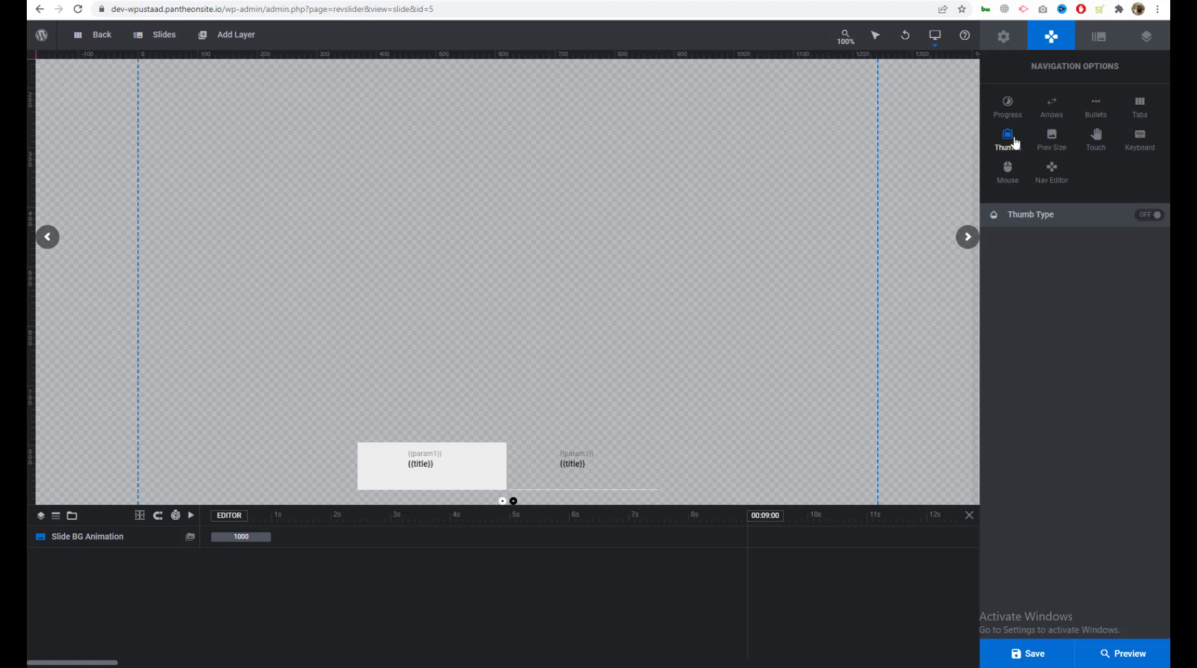
pyautogui.click(1158, 222)
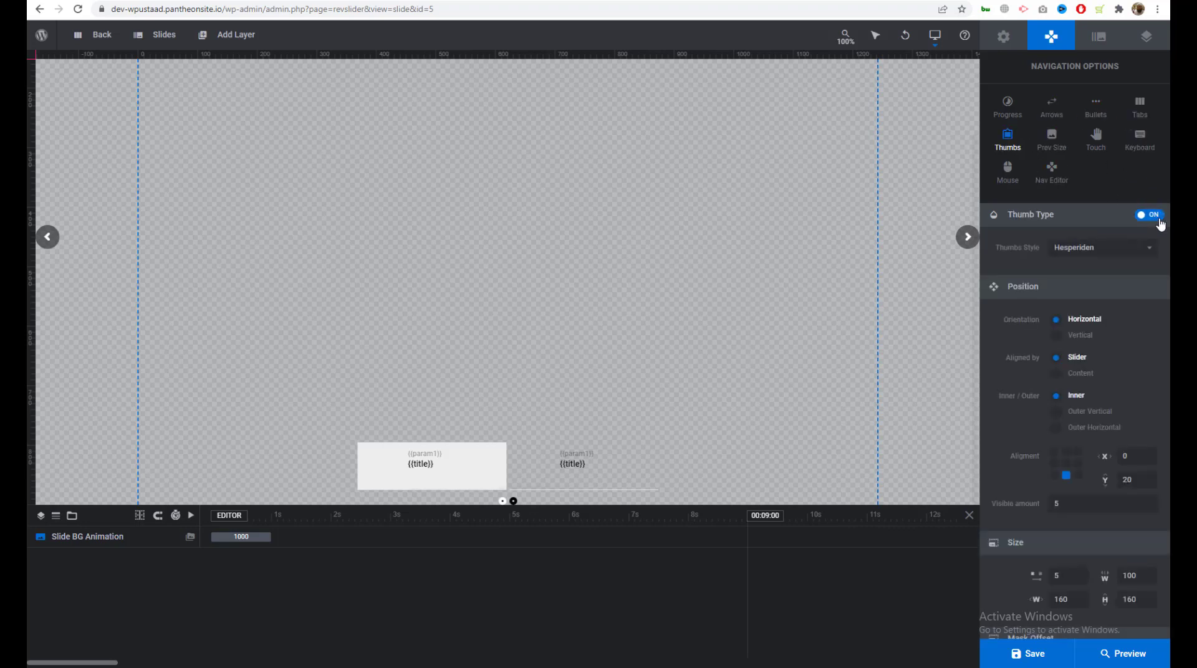
pyautogui.click(1158, 221)
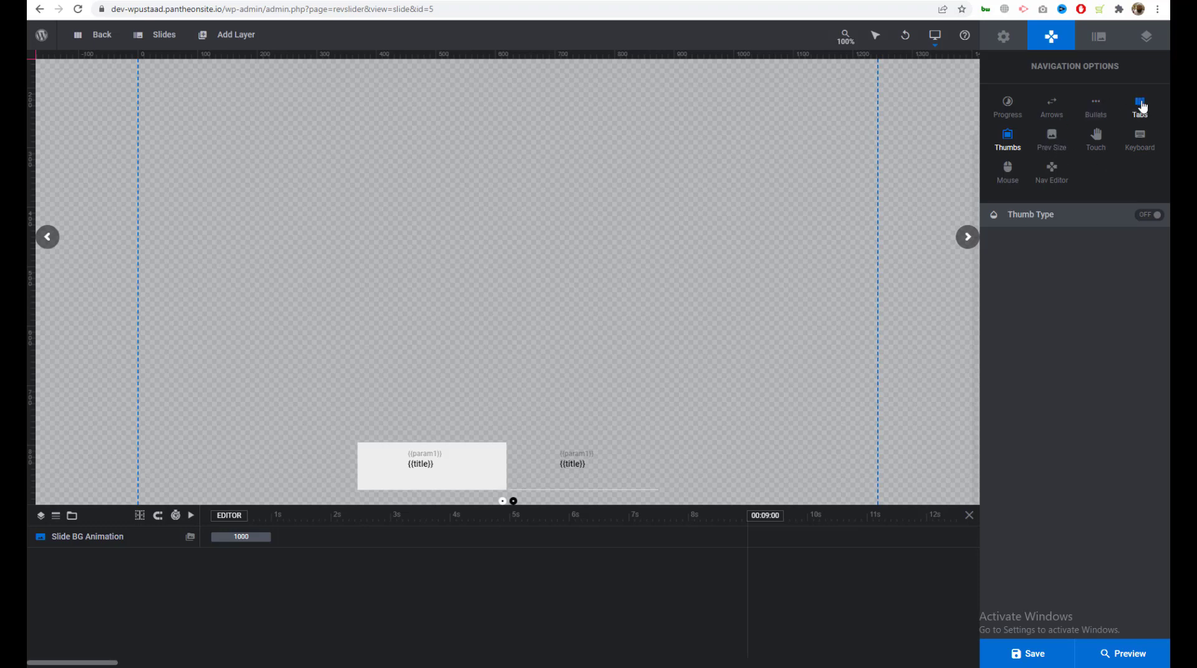
pyautogui.click(1149, 215)
pyautogui.click(1149, 215)
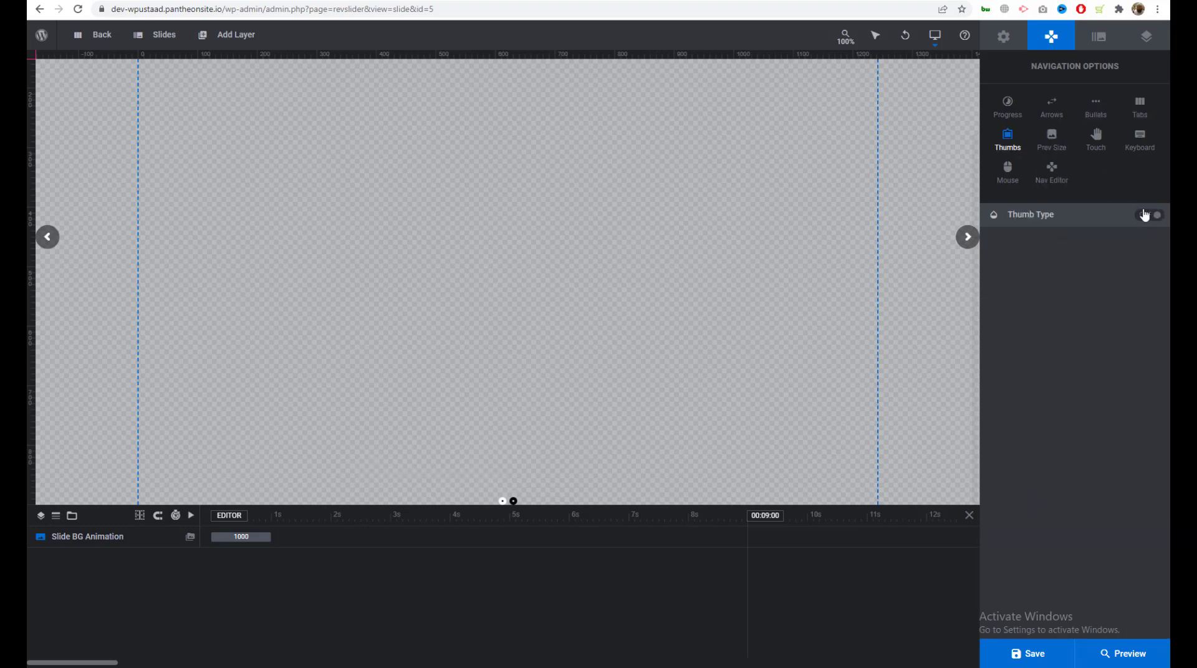
# Step: Turn on the thumbs navigation and set the thumbs style to Zeus
pyautogui.click(1149, 217)
pyautogui.click(1150, 221)
pyautogui.click(1150, 219)
pyautogui.click(1097, 257)
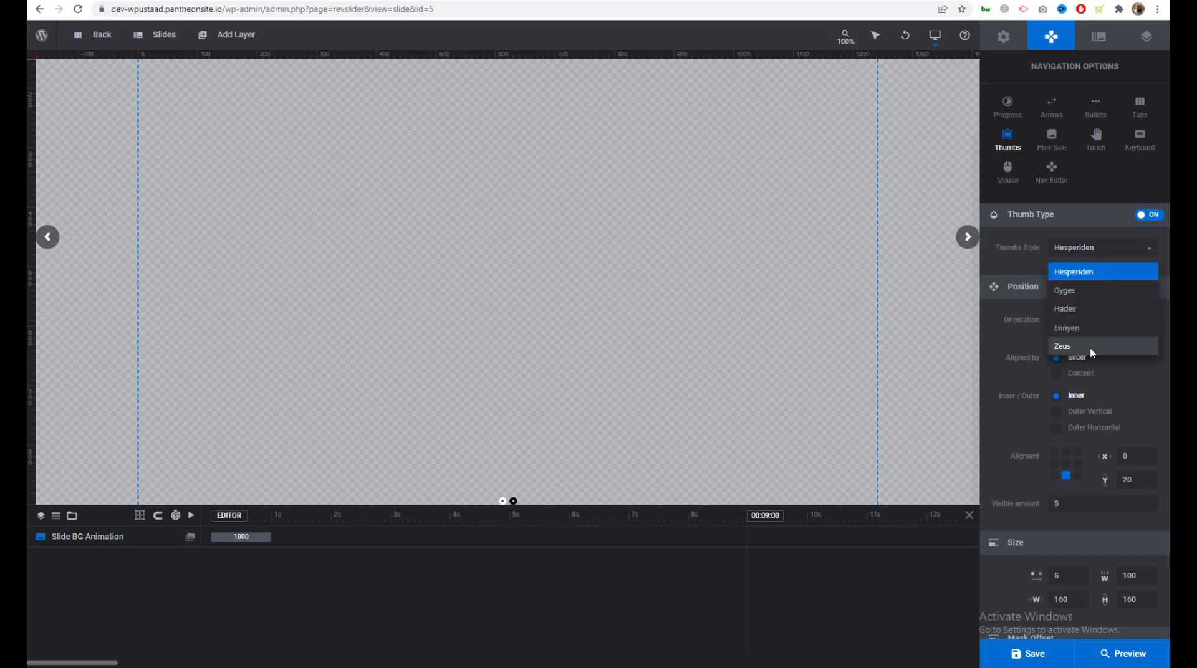
pyautogui.click(1089, 347)
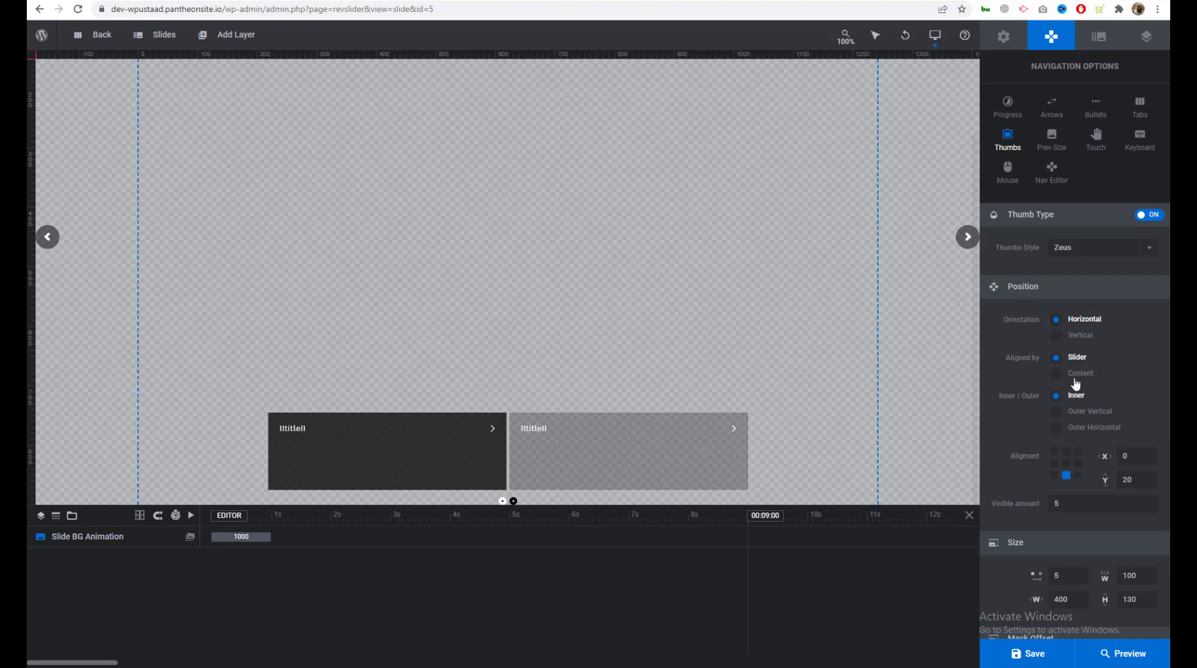
# Step: Try the Vertical orientation for the thumbs, restore Horizontal, and change the style to Hades and finally to Hesperiden
pyautogui.click(1073, 337)
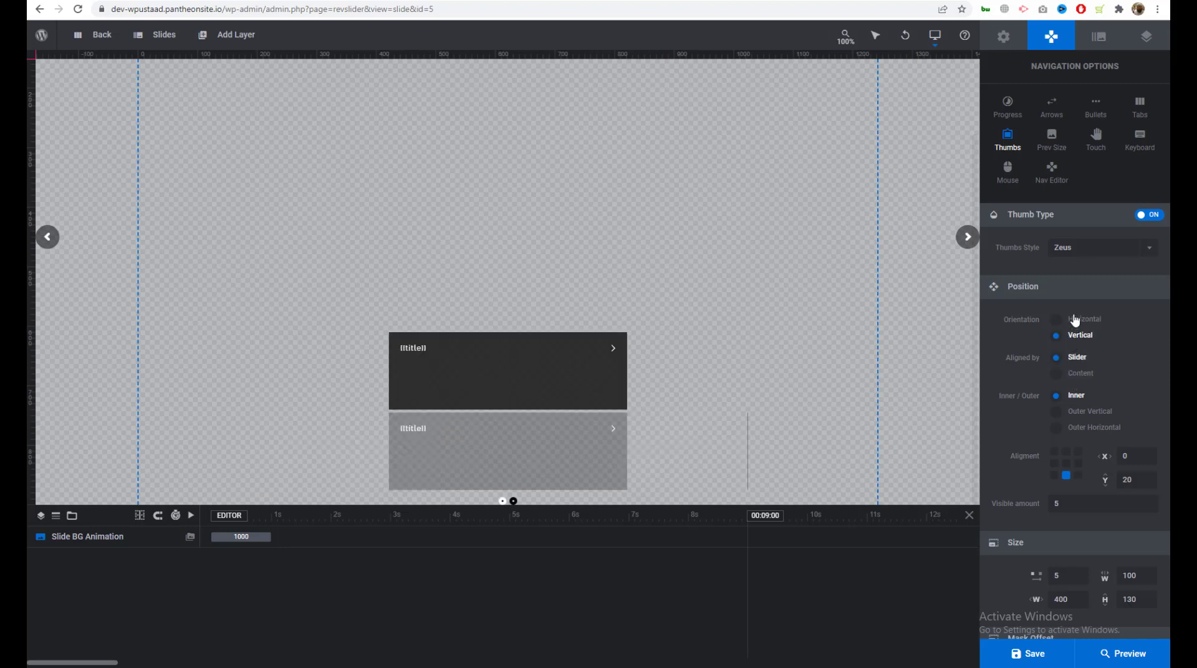
pyautogui.click(1075, 321)
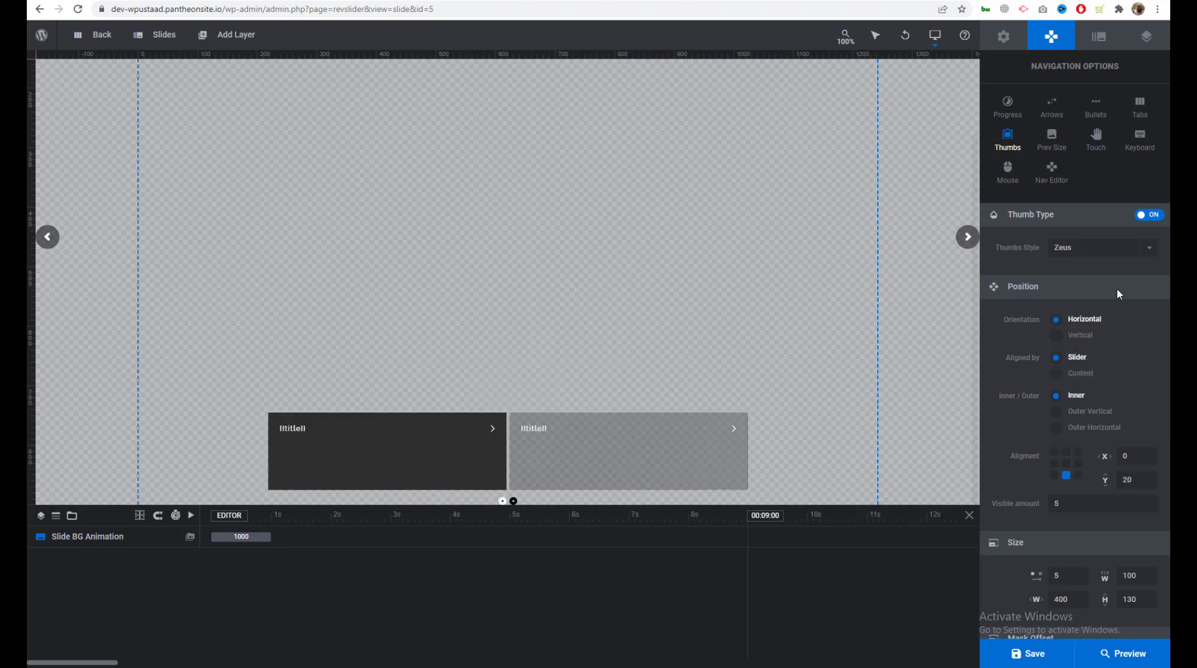
pyautogui.click(1087, 248)
pyautogui.click(1076, 315)
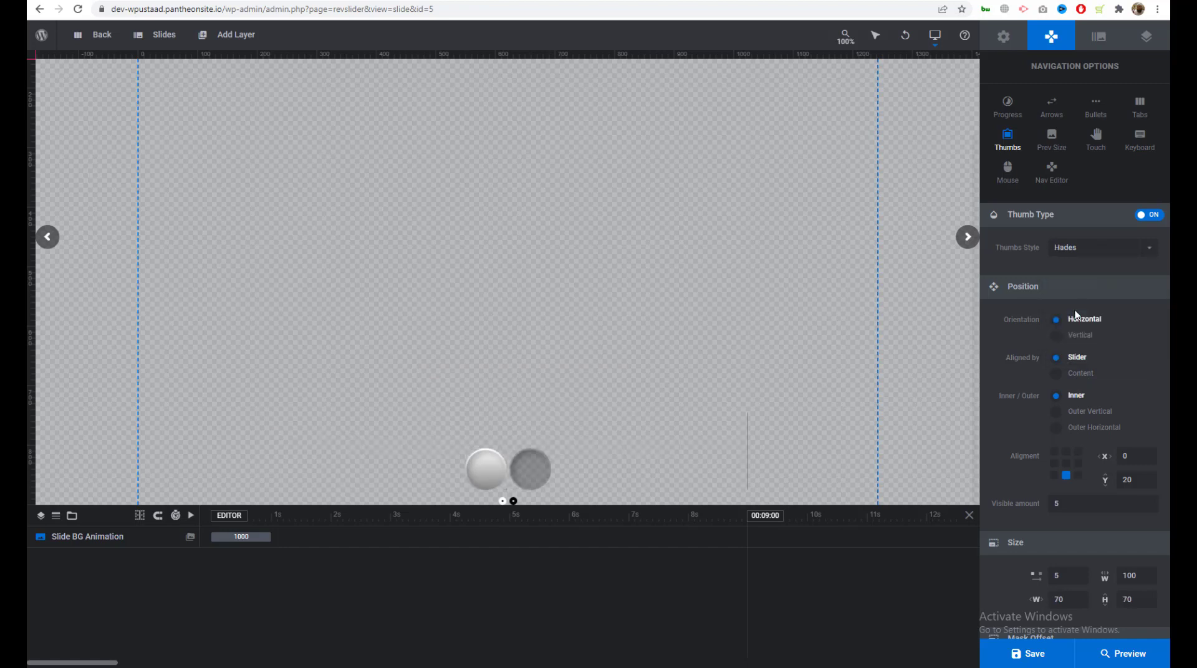
pyautogui.click(1071, 258)
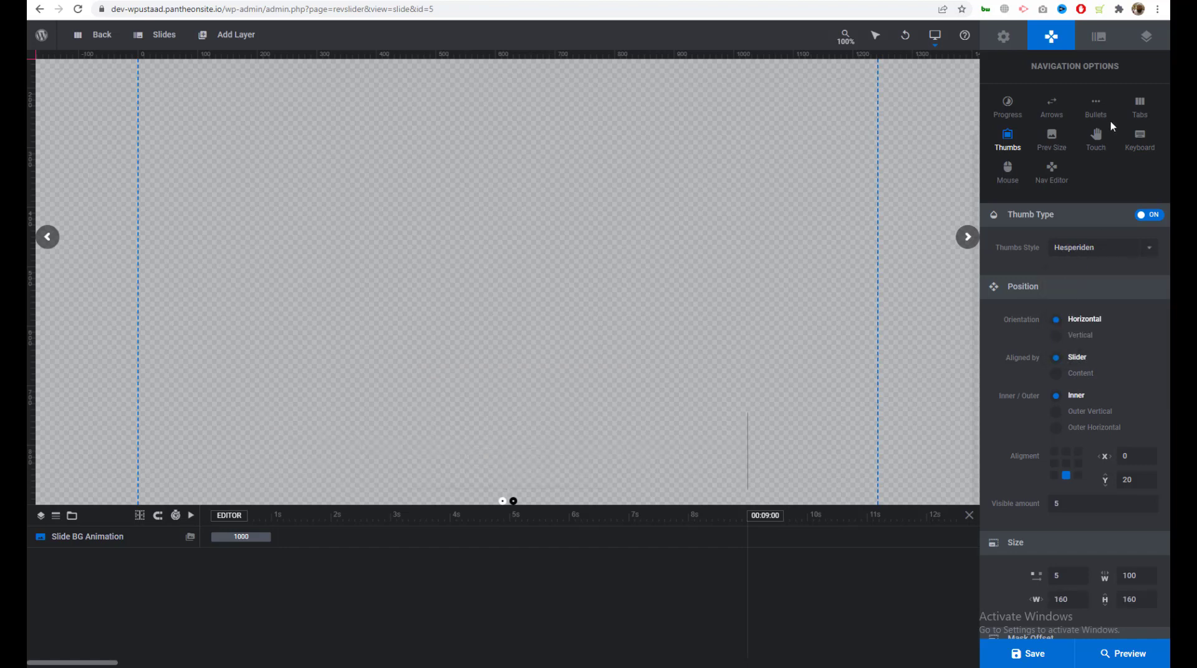
# Step: Review the preview image size, touch swipe and keyboard arrow navigation settings
pyautogui.click(1052, 139)
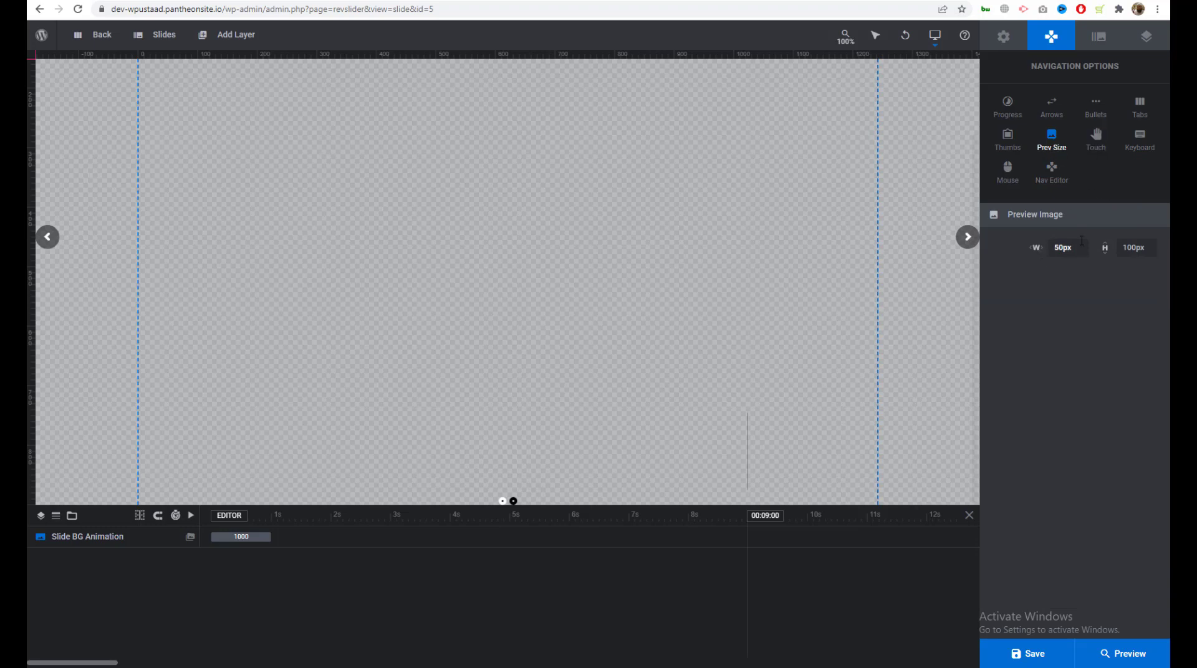
pyautogui.click(1094, 153)
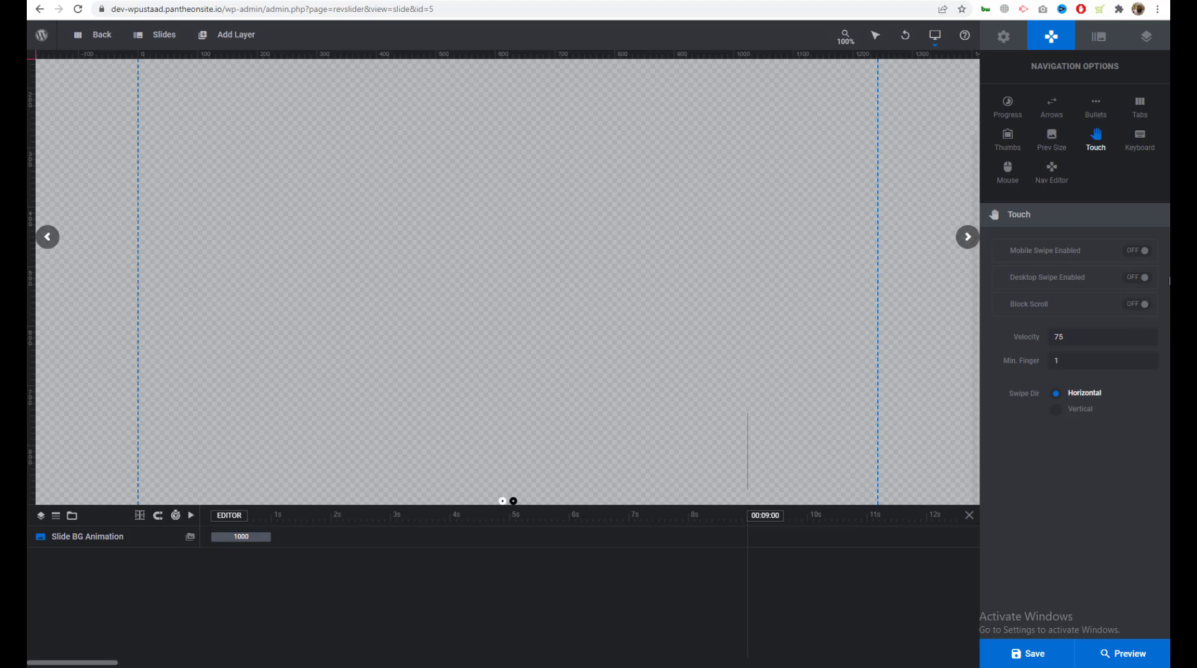
pyautogui.click(1140, 138)
pyautogui.click(1096, 140)
pyautogui.click(1154, 145)
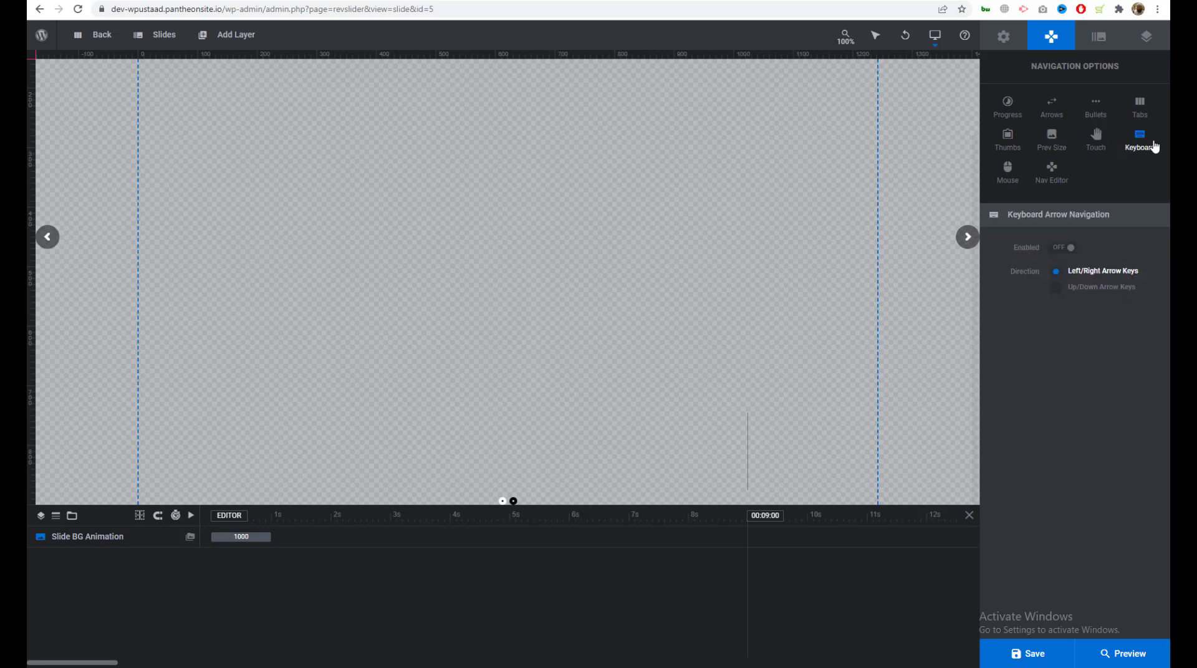
# Step: Enable keyboard arrow navigation, try the Up/Down Arrow Keys direction and restore Left/Right Arrow Keys
pyautogui.click(1065, 249)
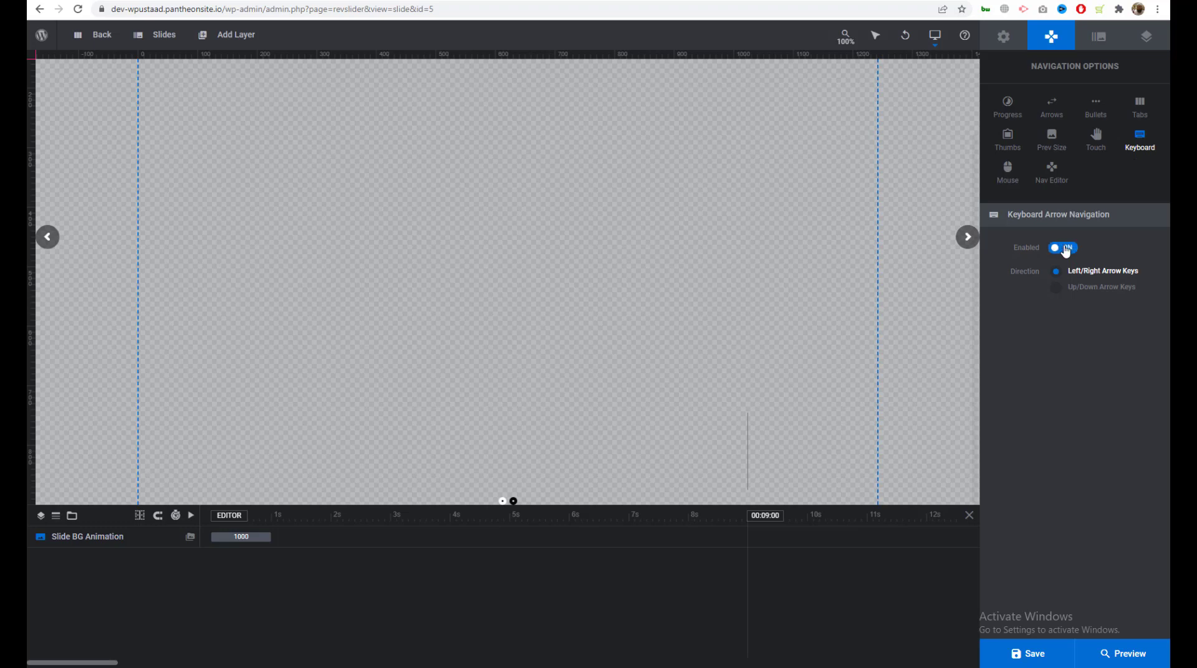
pyautogui.click(1100, 288)
pyautogui.click(1095, 272)
# Step: Review the wheel listener choices for mouse wheel navigation
pyautogui.click(1007, 170)
pyautogui.click(1079, 247)
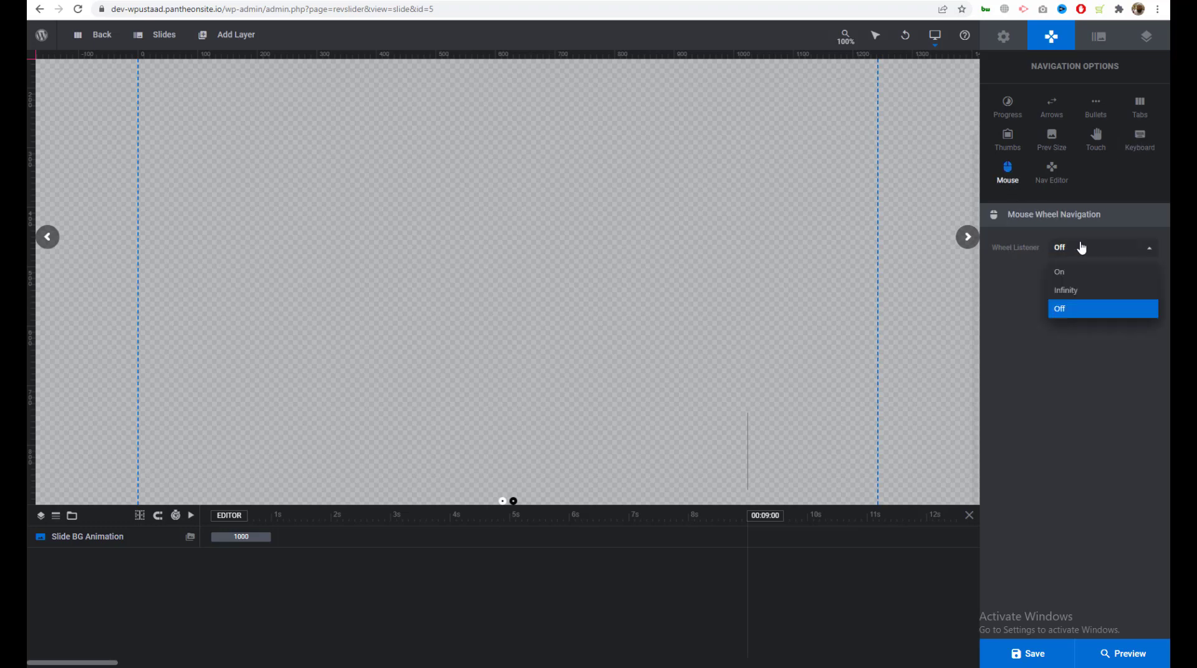
pyautogui.click(1078, 247)
# Step: Examine the arrow CSS in the Navigation Editor, preview the Hades, Hesperiden and Hebe skins, and close the editor
pyautogui.click(1052, 174)
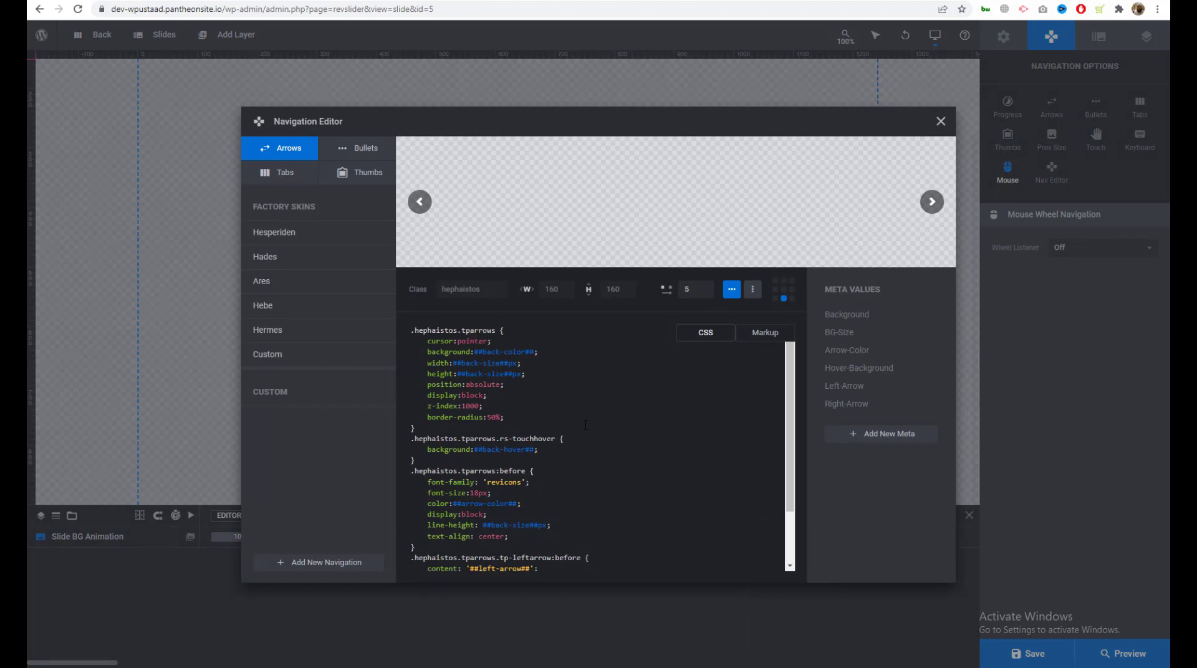
pyautogui.scroll(-3, 585, 425)
pyautogui.scroll(3, 585, 425)
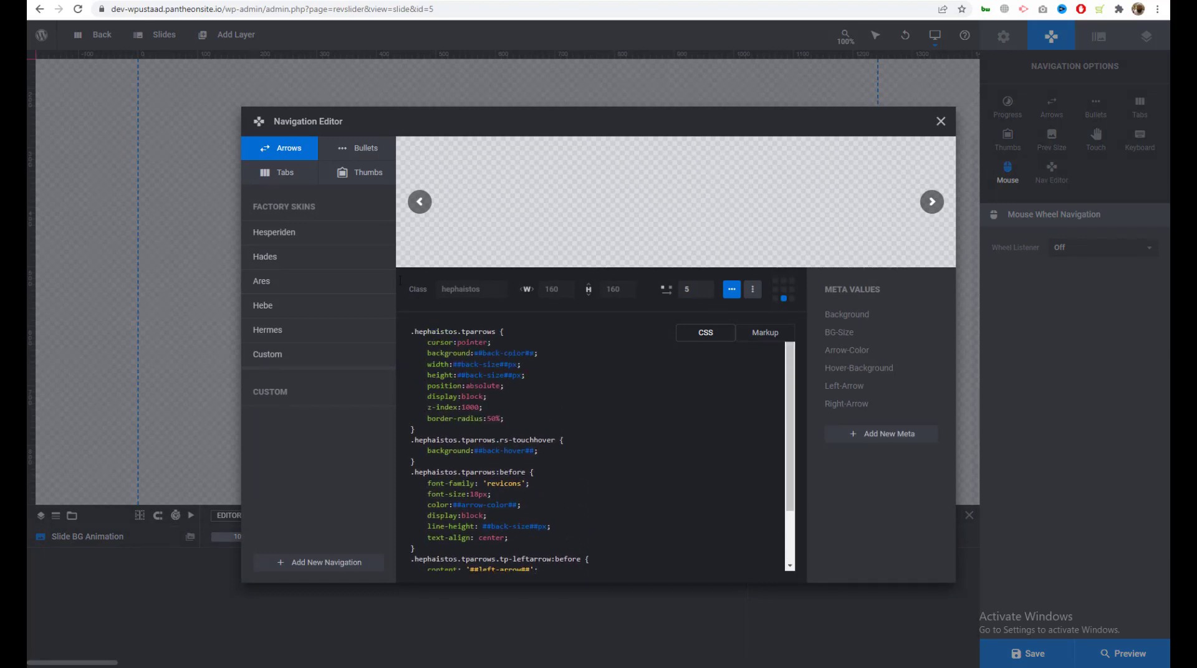
pyautogui.click(350, 257)
pyautogui.click(342, 234)
pyautogui.click(328, 308)
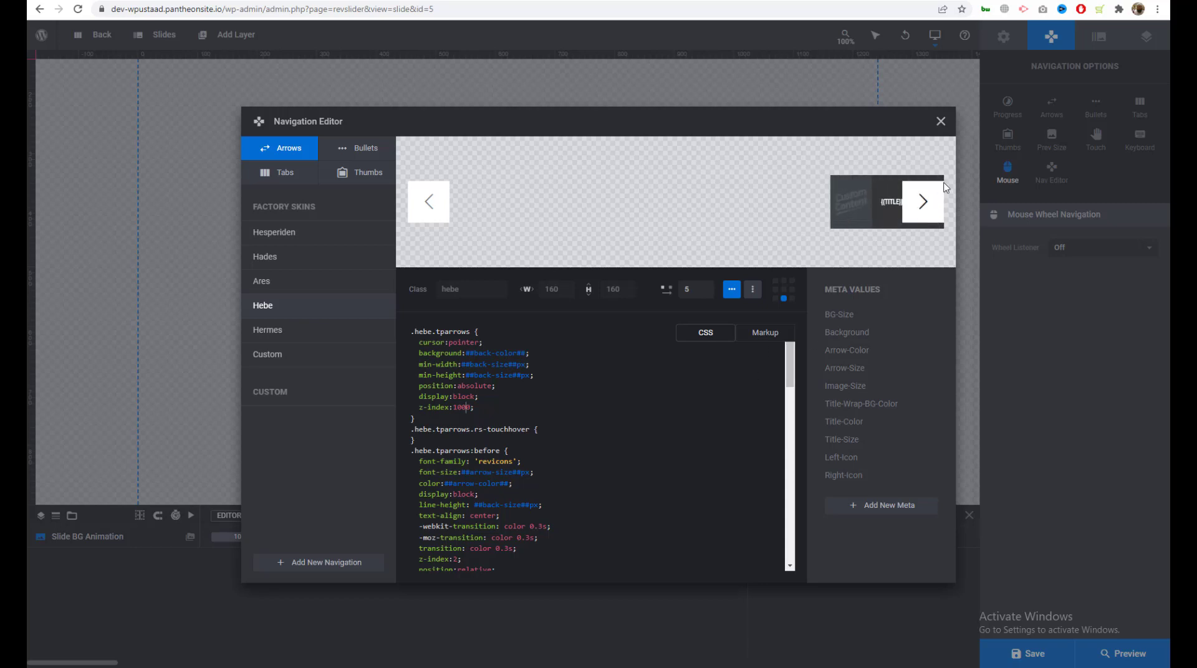
pyautogui.click(941, 121)
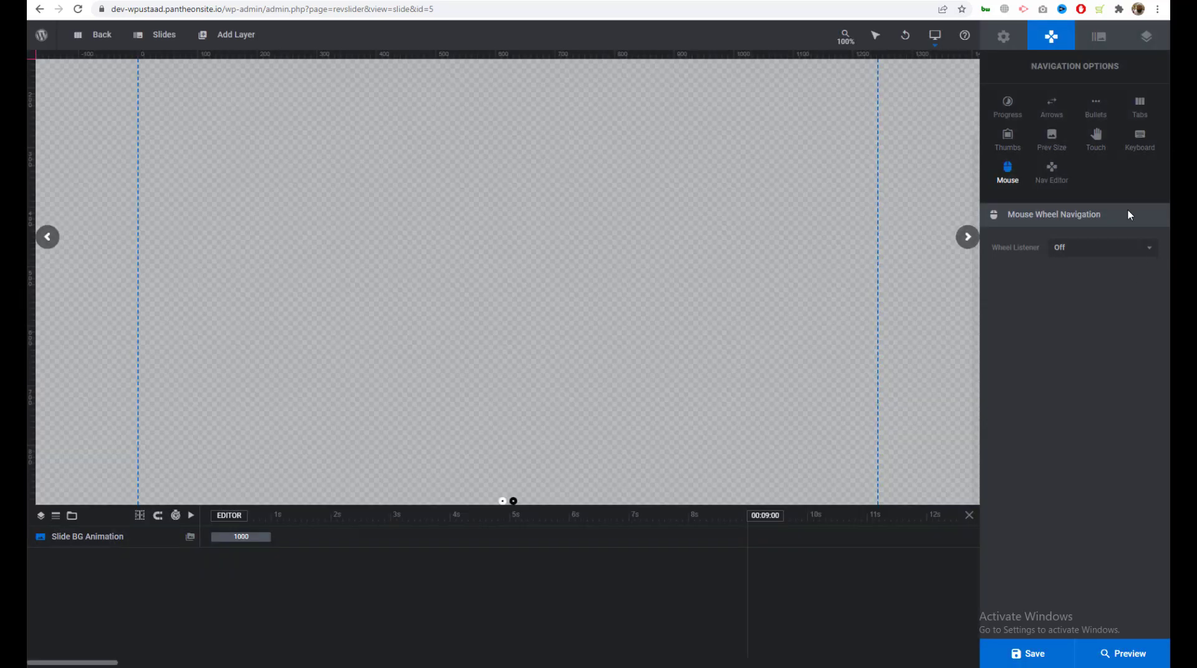
# Step: Try YouTube Video as the source type of the slide's background
pyautogui.click(1097, 35)
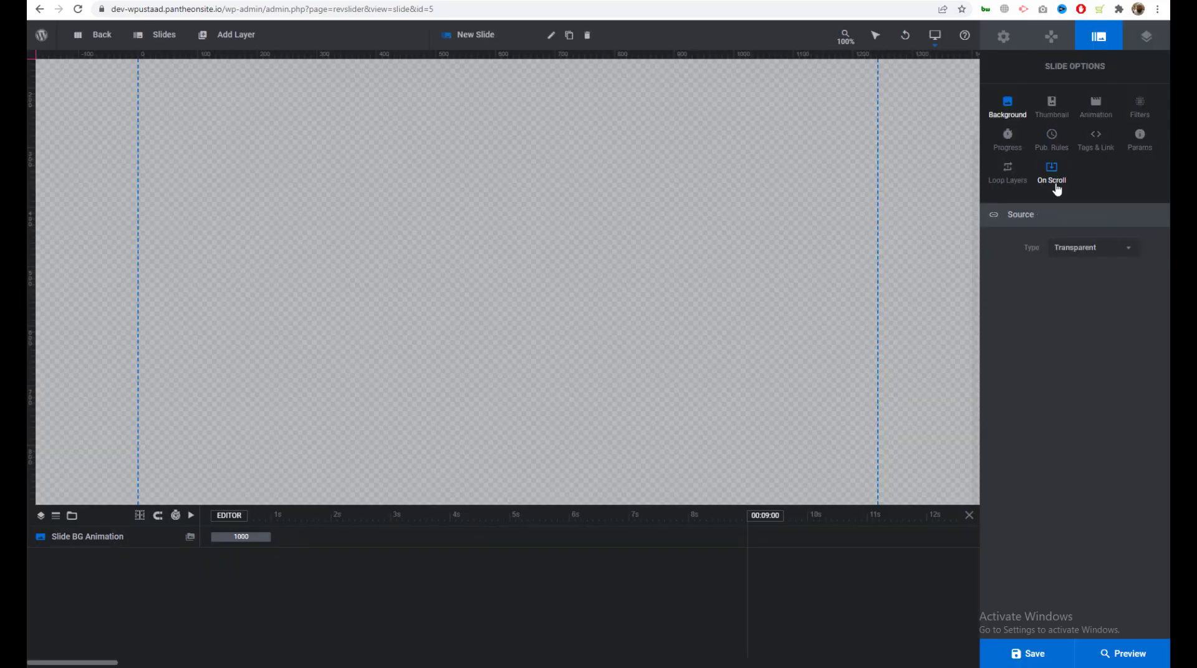
pyautogui.click(1088, 252)
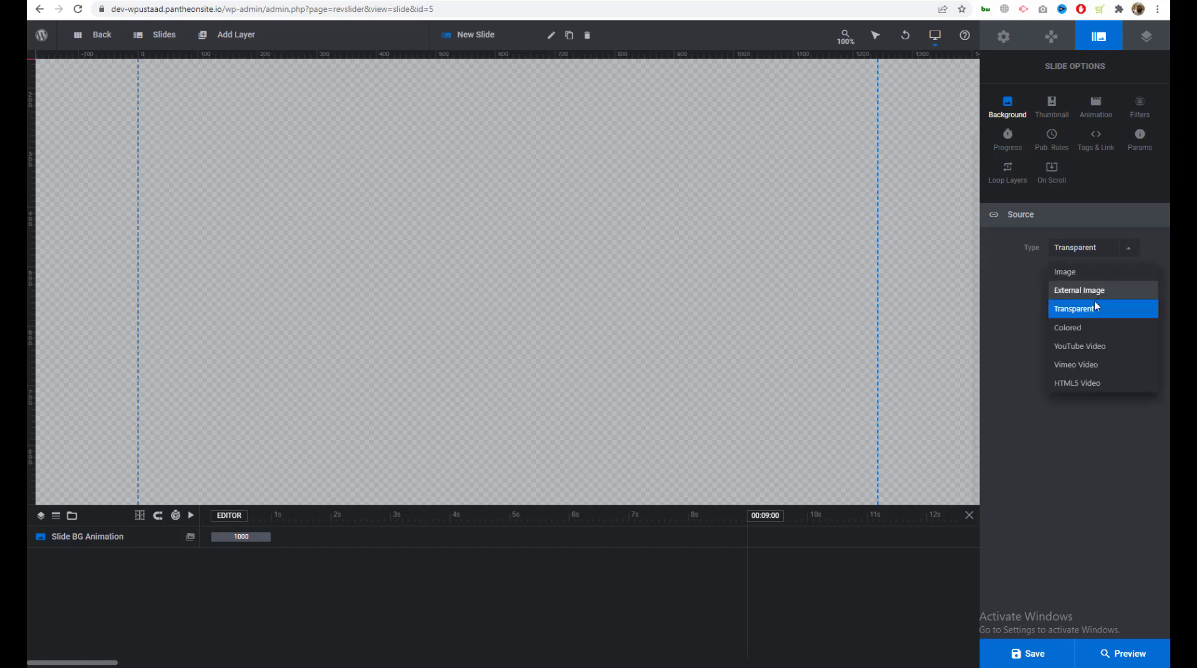
pyautogui.click(1105, 352)
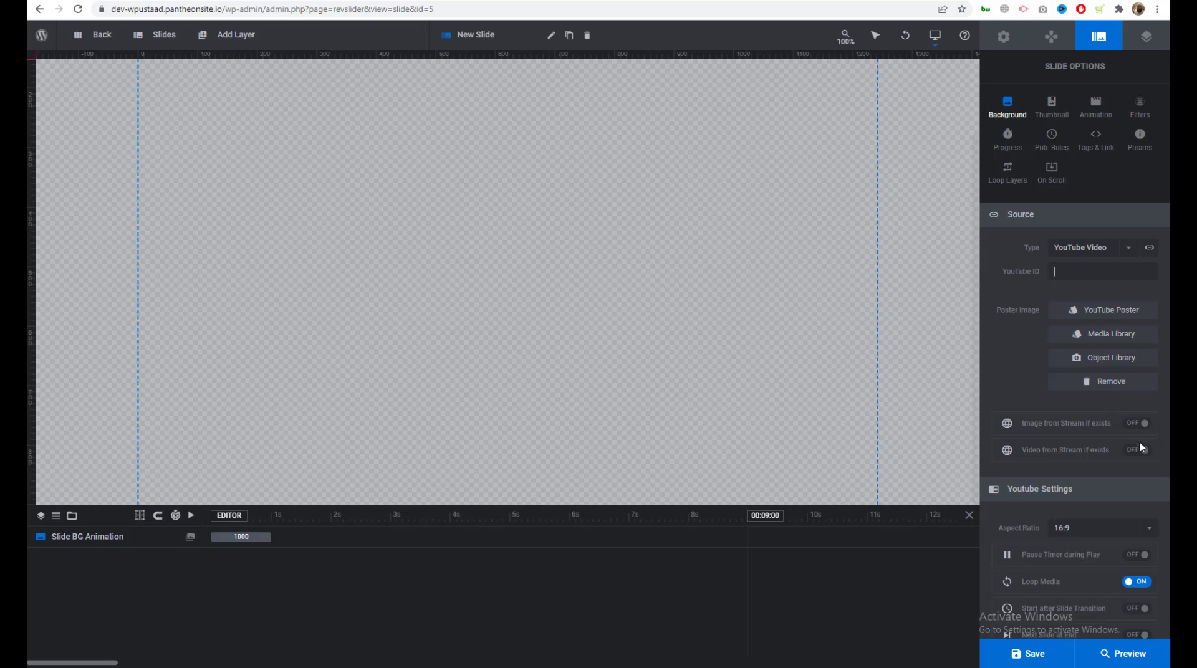
# Step: Set the slide background's source type to Image and upload and insert 2528146.jpg from the Wordpress Image BG WALLPAPERS folder
pyautogui.click(1065, 247)
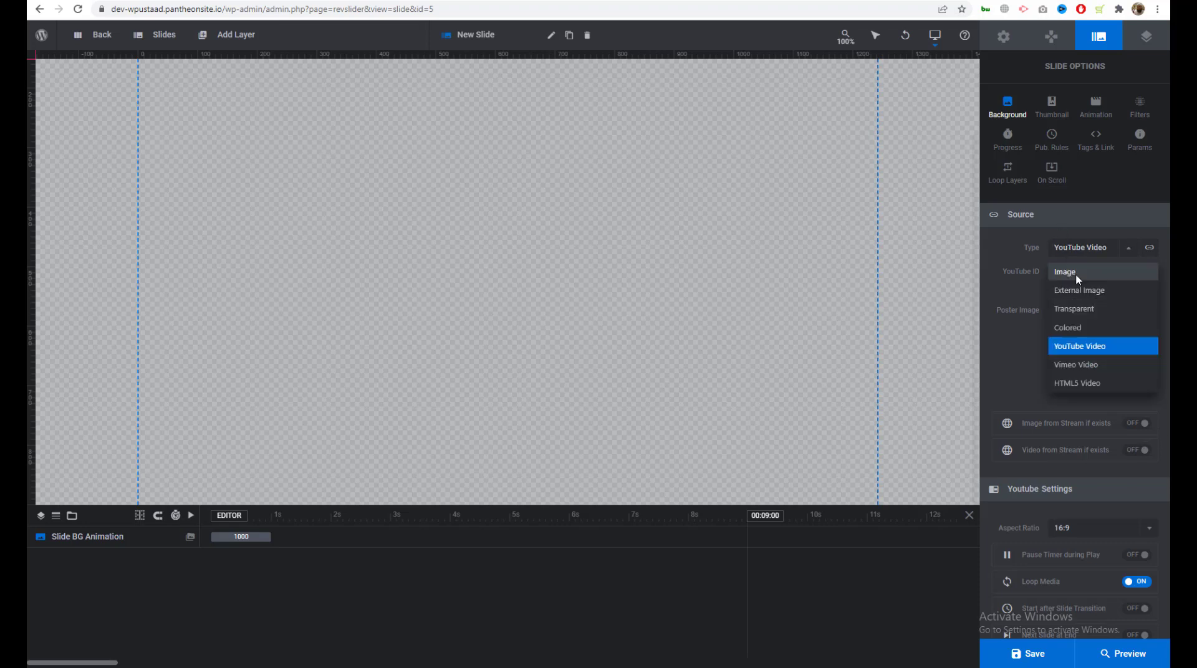
pyautogui.click(1077, 275)
pyautogui.click(1083, 272)
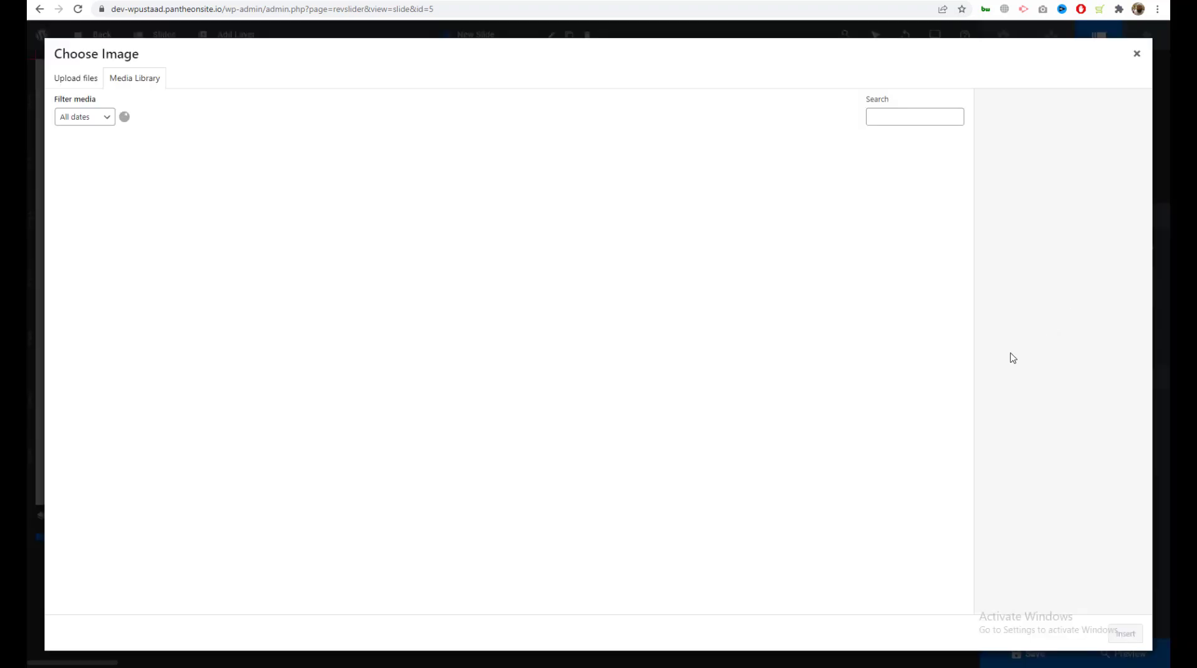
pyautogui.press('super+d')
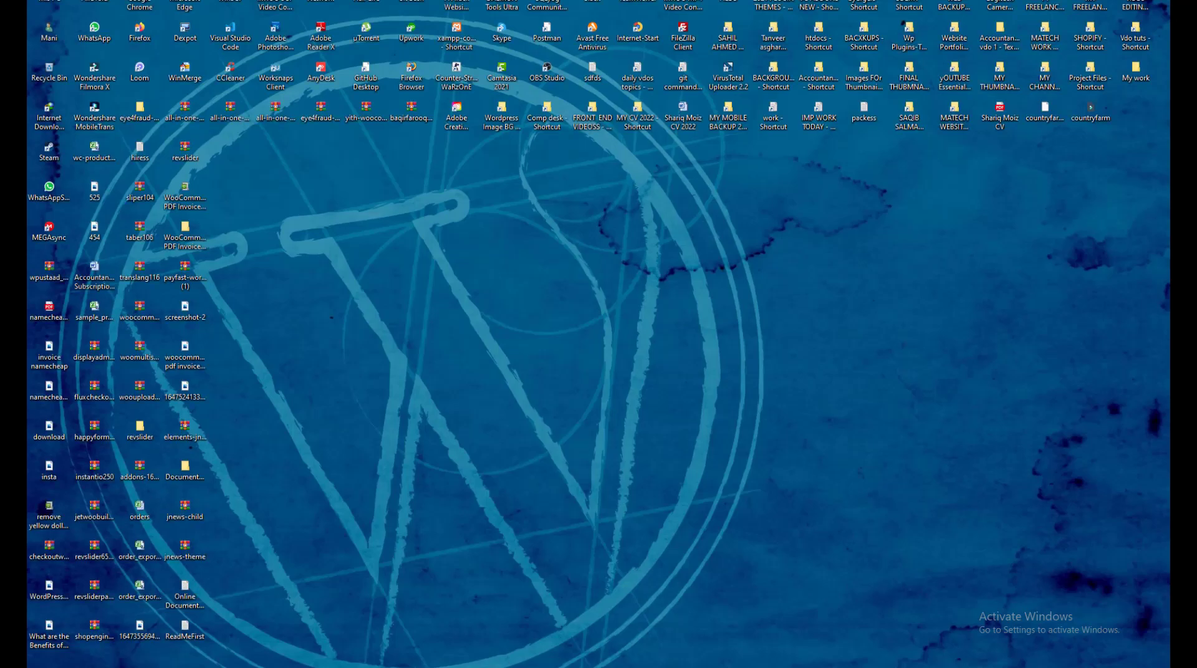
pyautogui.press('super+d')
pyautogui.press('super+d')
pyautogui.press('super+d')
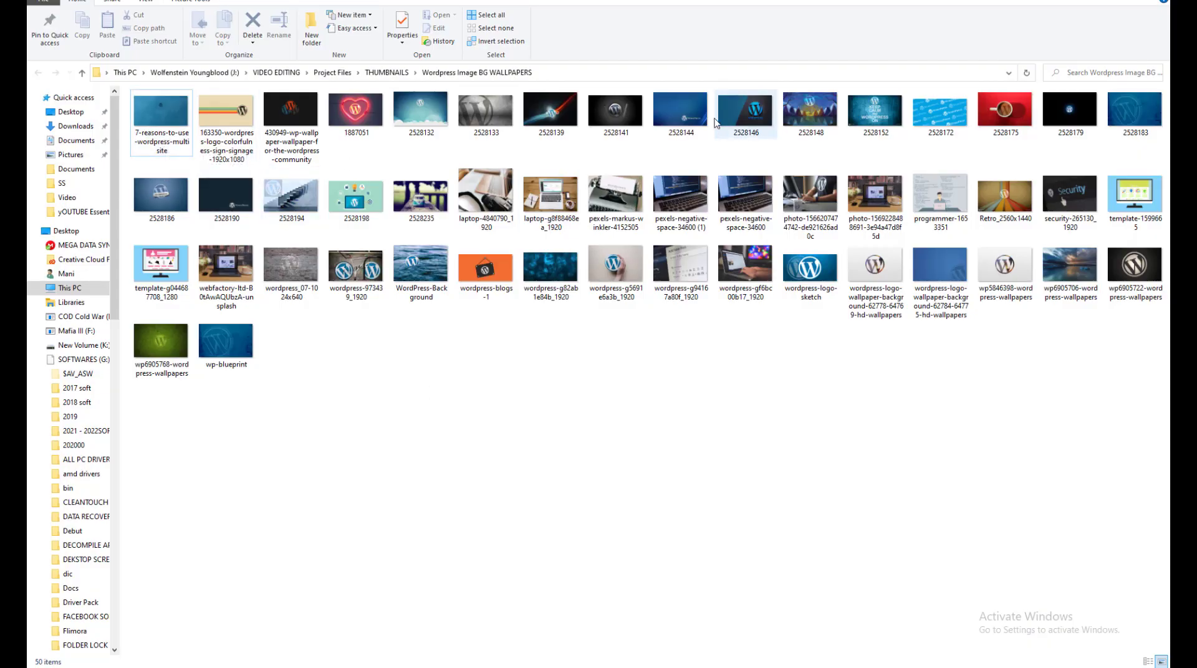
pyautogui.click(685, 104)
pyautogui.moveTo(747, 110); pyautogui.dragTo(479, 480)
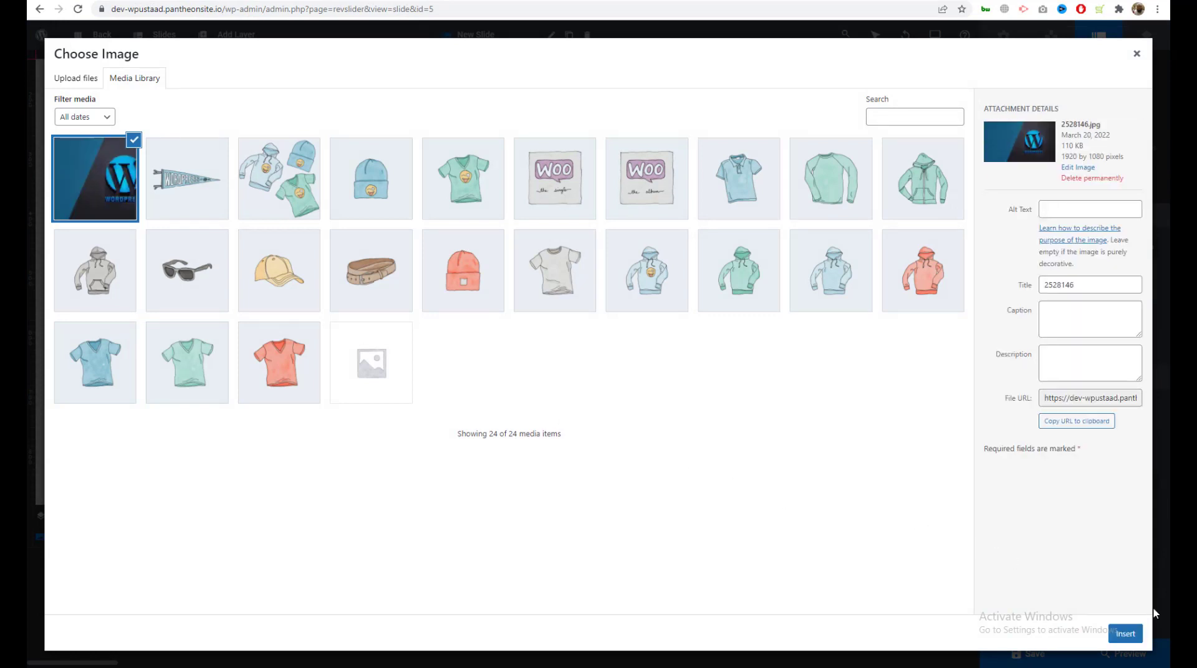
pyautogui.click(1125, 634)
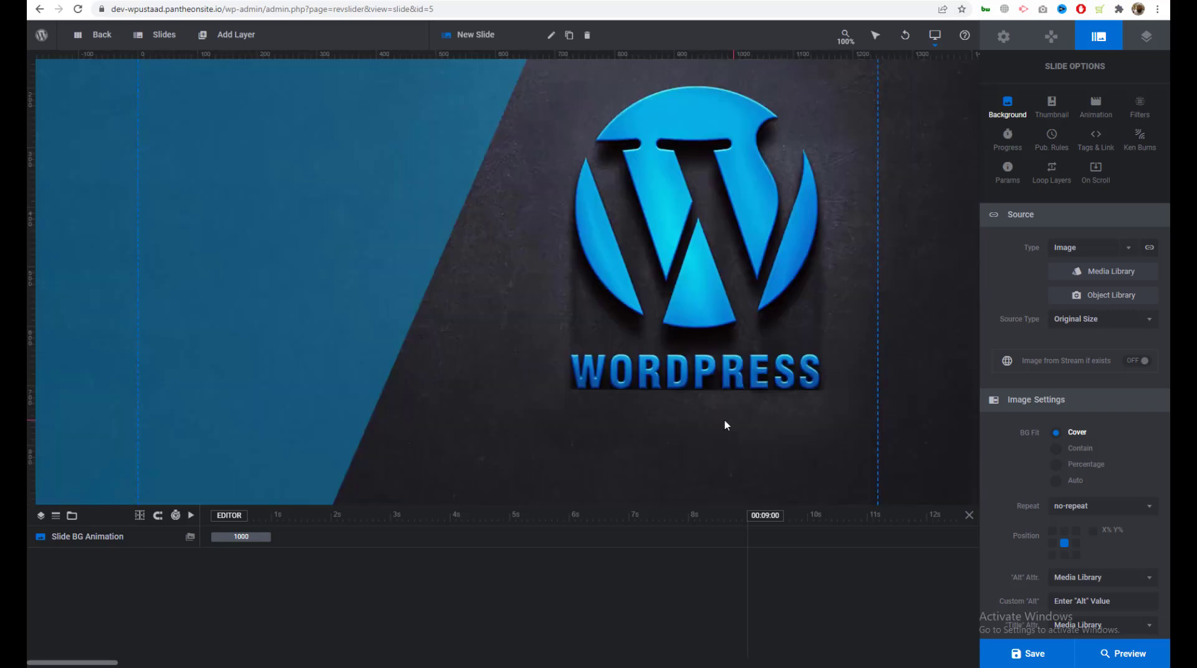
# Step: Set the slide's admin thumbnail to the sunglasses image from the media library
pyautogui.click(1056, 106)
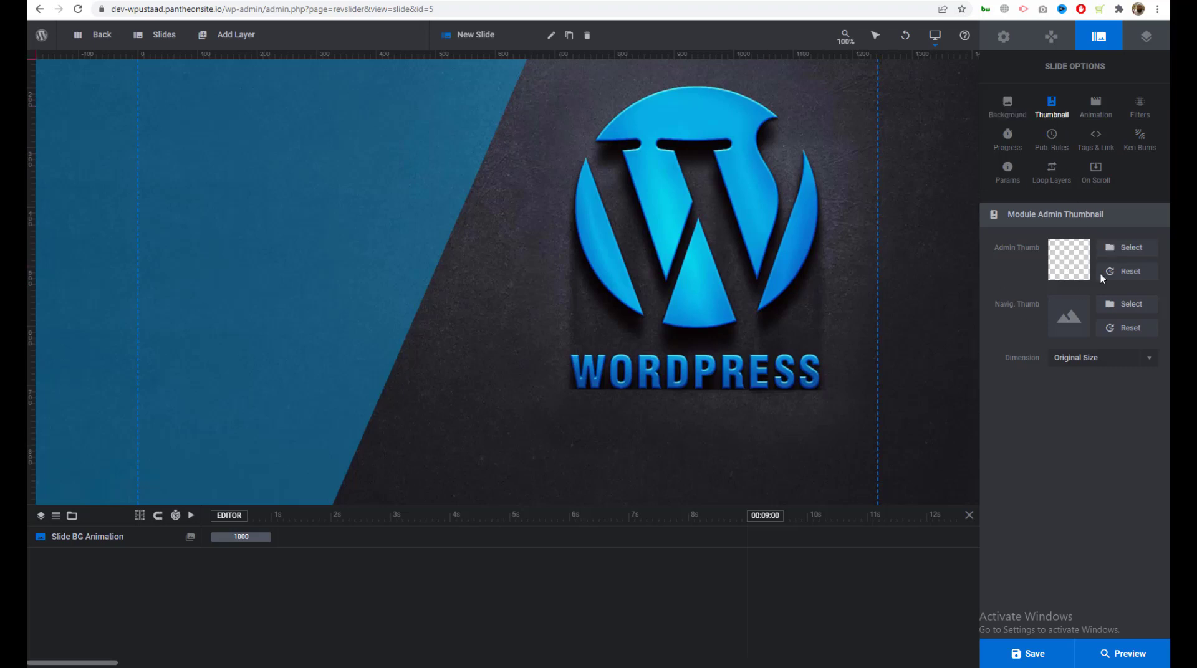
pyautogui.click(1124, 249)
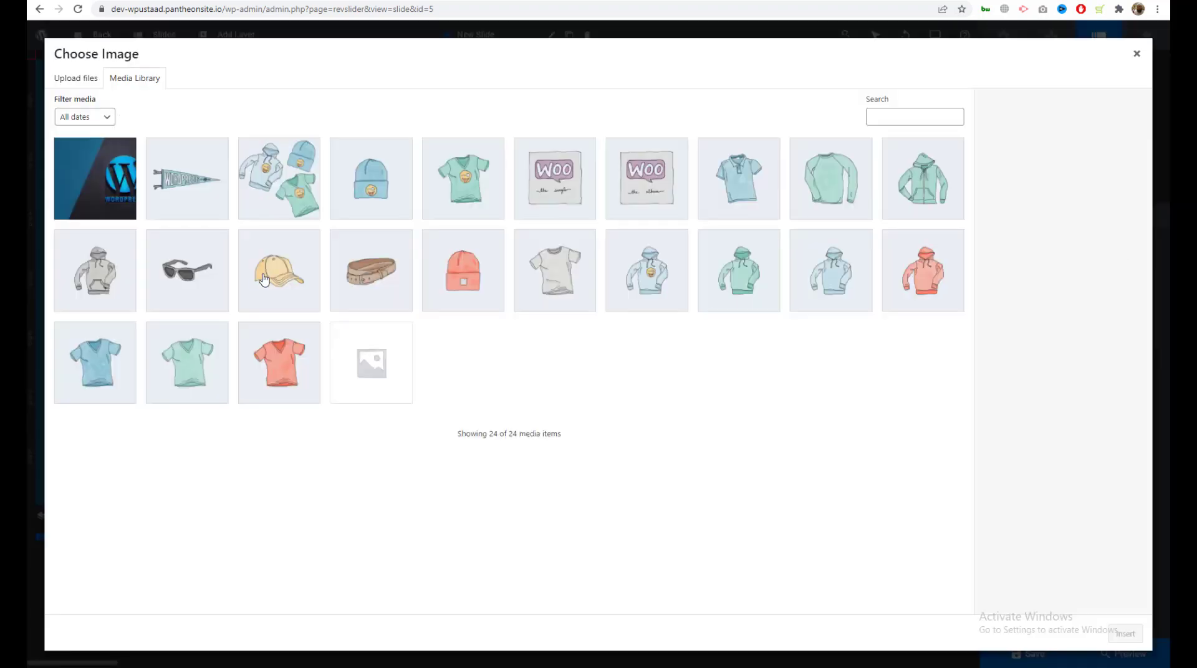
pyautogui.click(204, 285)
pyautogui.click(1125, 634)
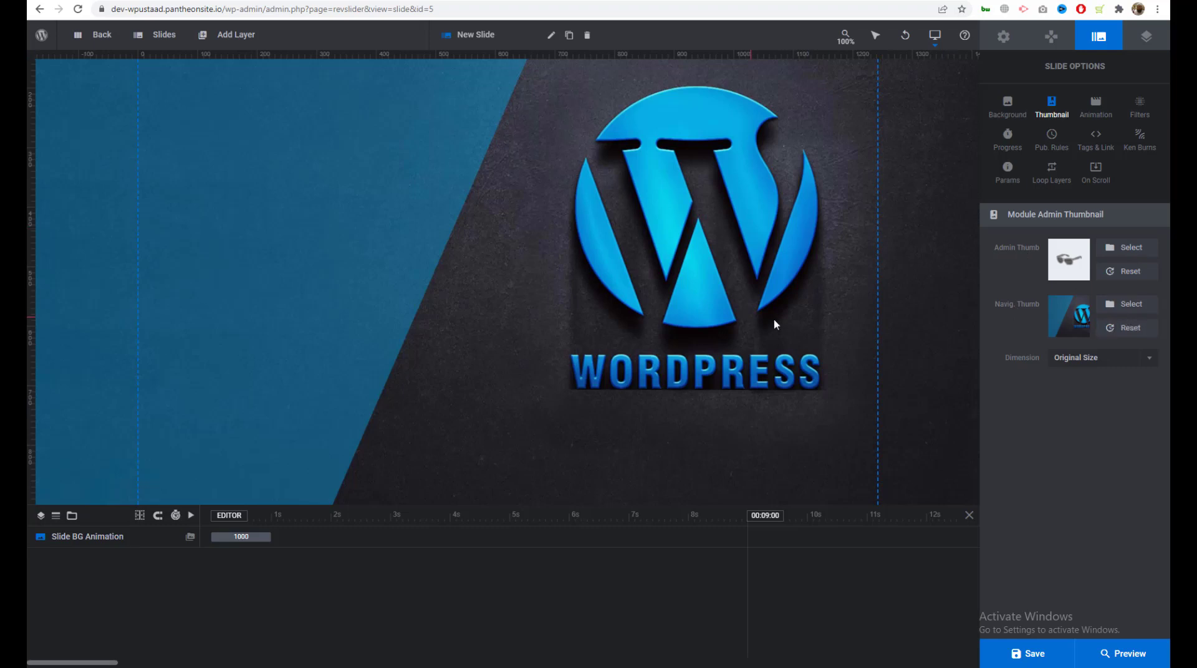
pyautogui.click(1096, 113)
pyautogui.click(1054, 110)
pyautogui.click(1008, 104)
pyautogui.click(1054, 105)
# Step: Examine the slide's Base, Columns and Rows transition presets and the advanced animation timing settings
pyautogui.click(1092, 106)
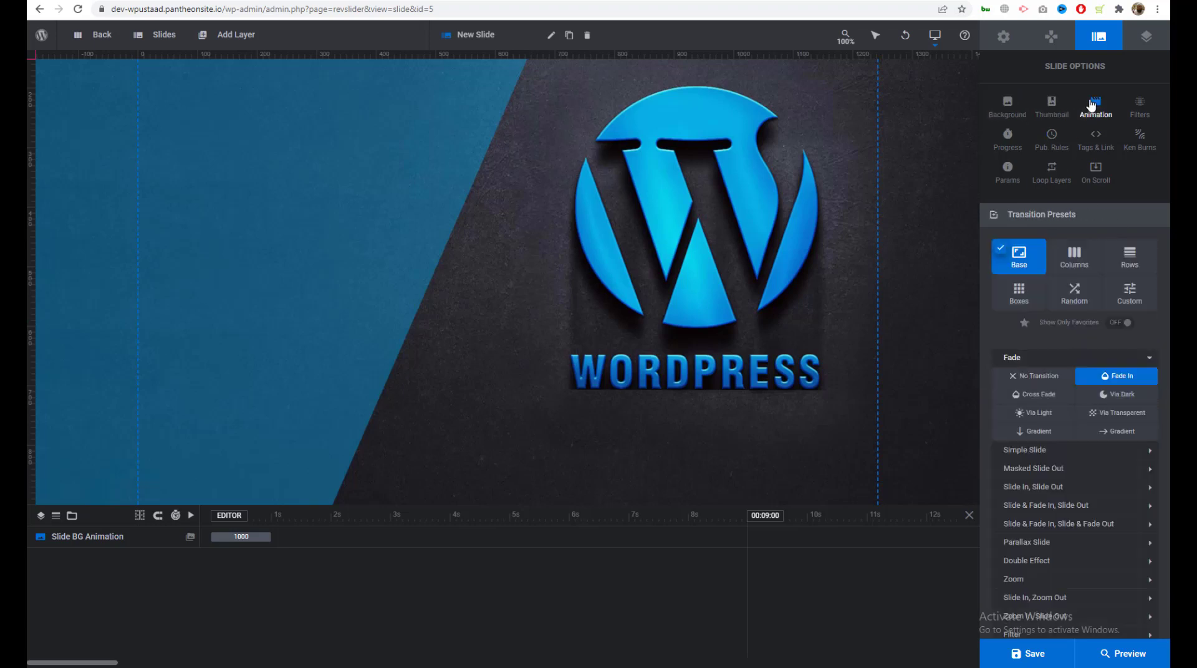
pyautogui.click(1074, 256)
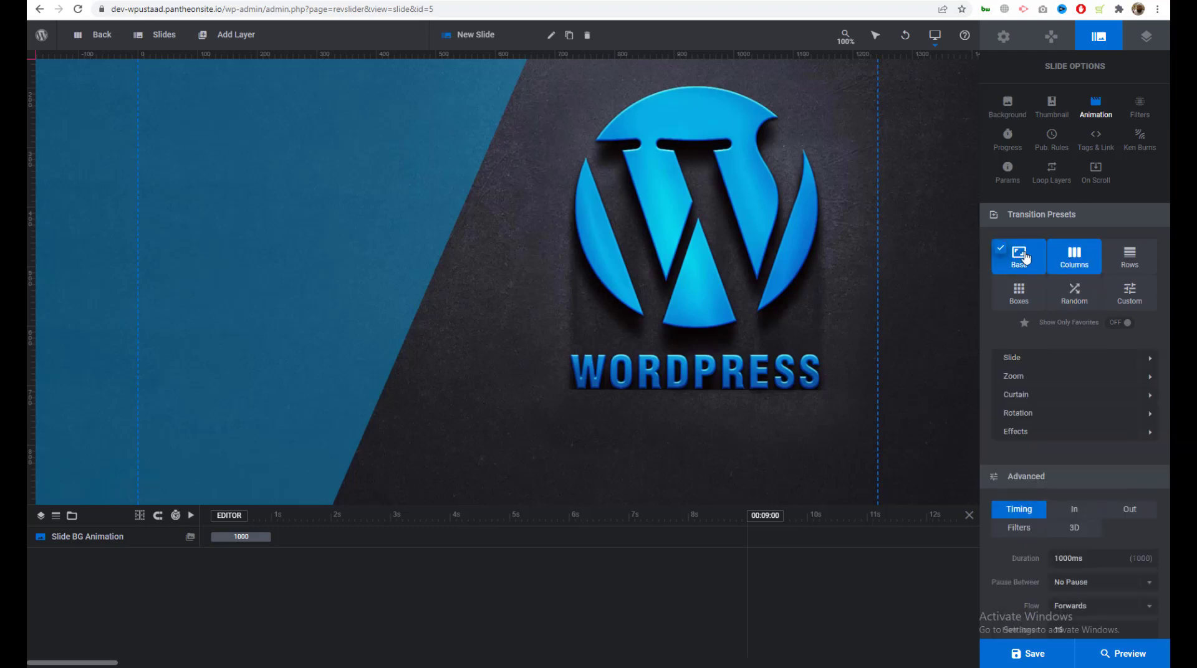
pyautogui.click(1022, 258)
pyautogui.click(1045, 506)
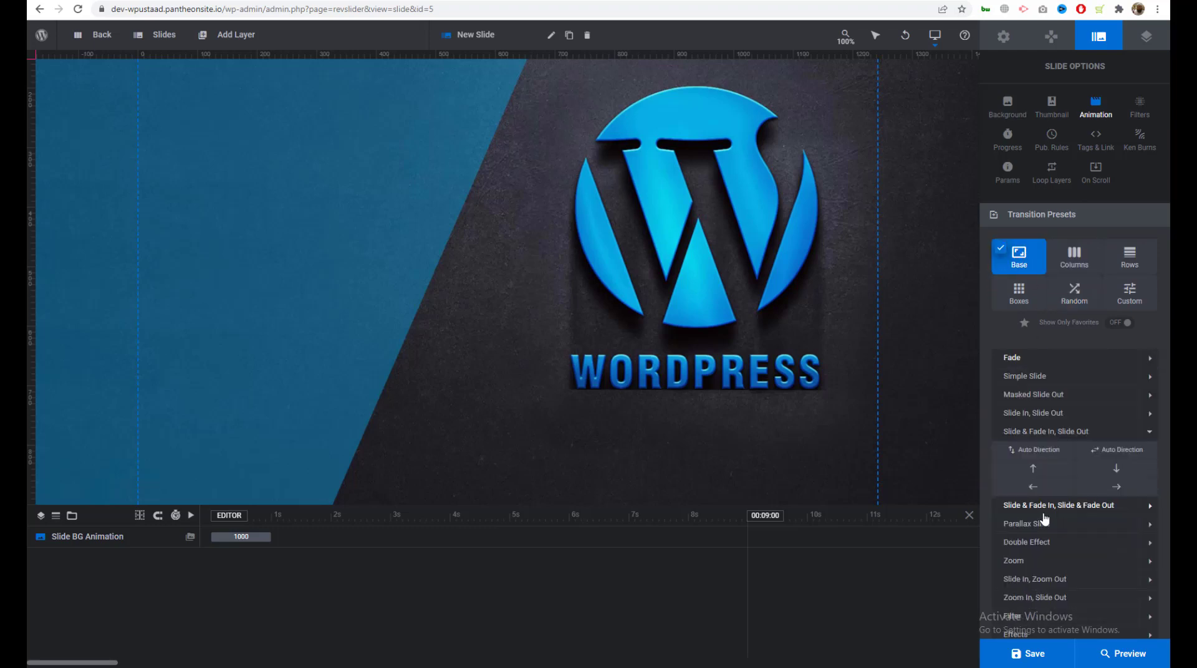
pyautogui.click(1036, 580)
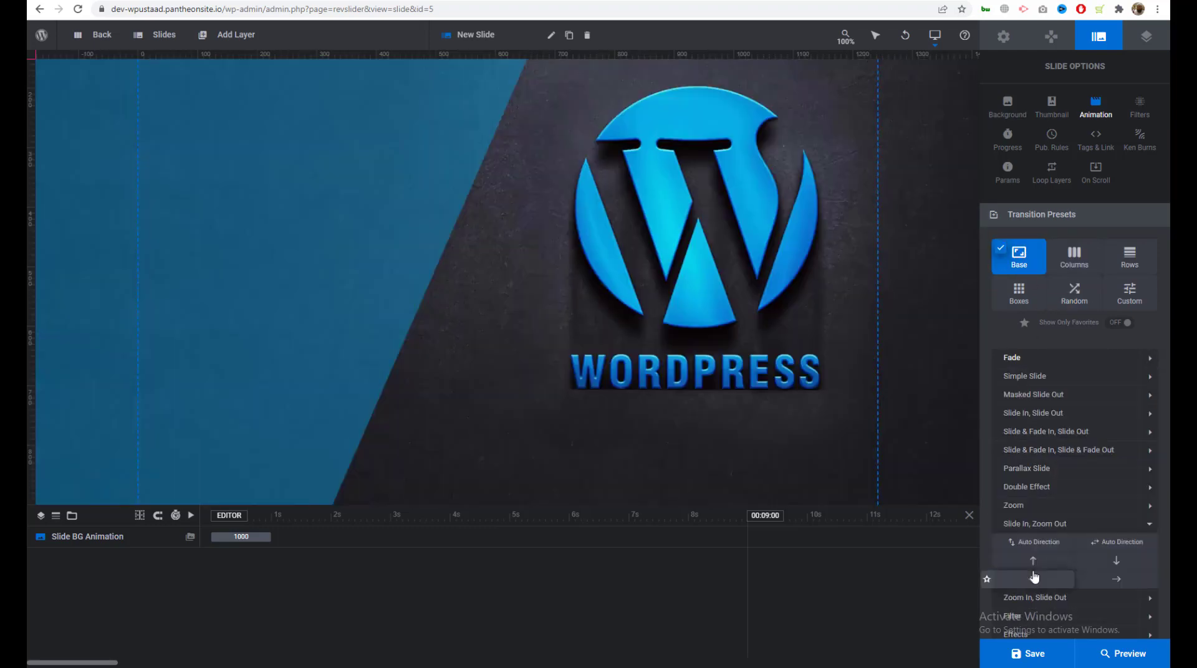
pyautogui.click(1035, 576)
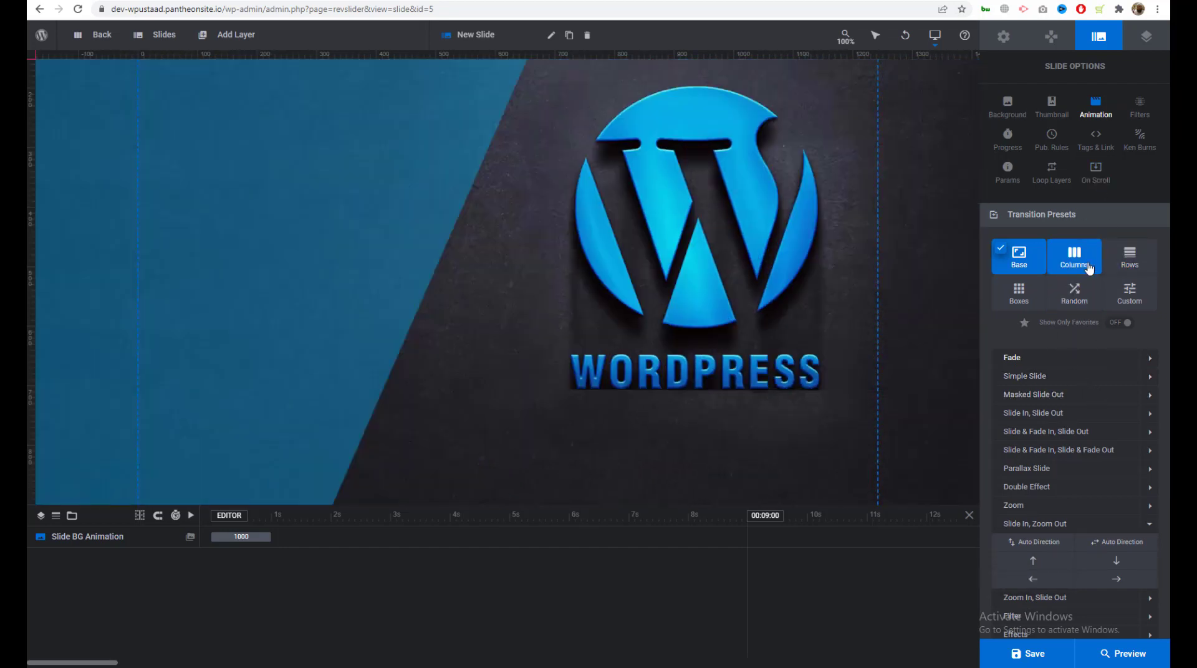
pyautogui.click(1089, 268)
pyautogui.click(1131, 255)
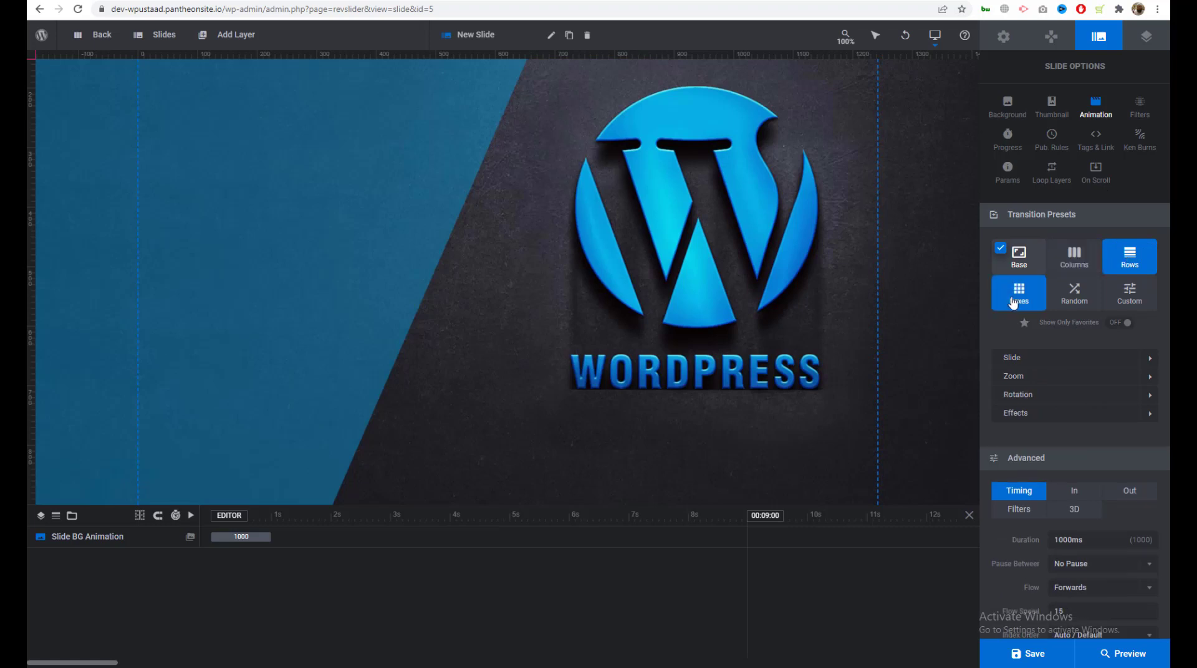
pyautogui.scroll(-4, 1116, 370)
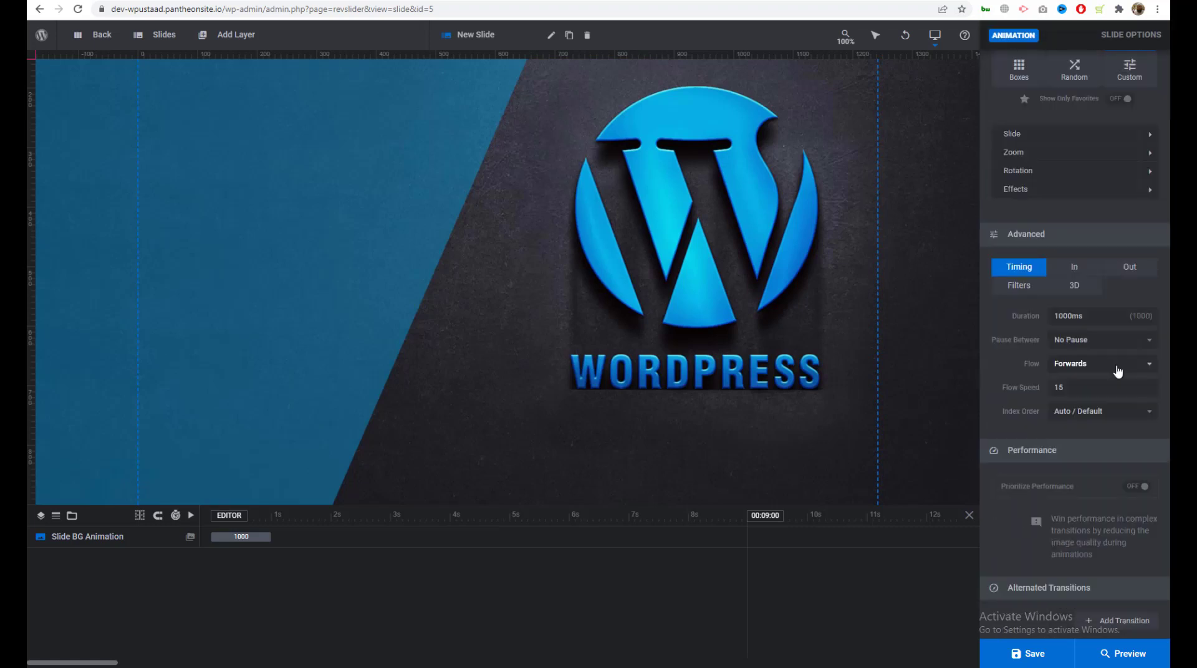
pyautogui.scroll(4, 1118, 371)
# Step: Try the 1977 filter on the slide background and apply the Moon filter instead
pyautogui.click(1139, 106)
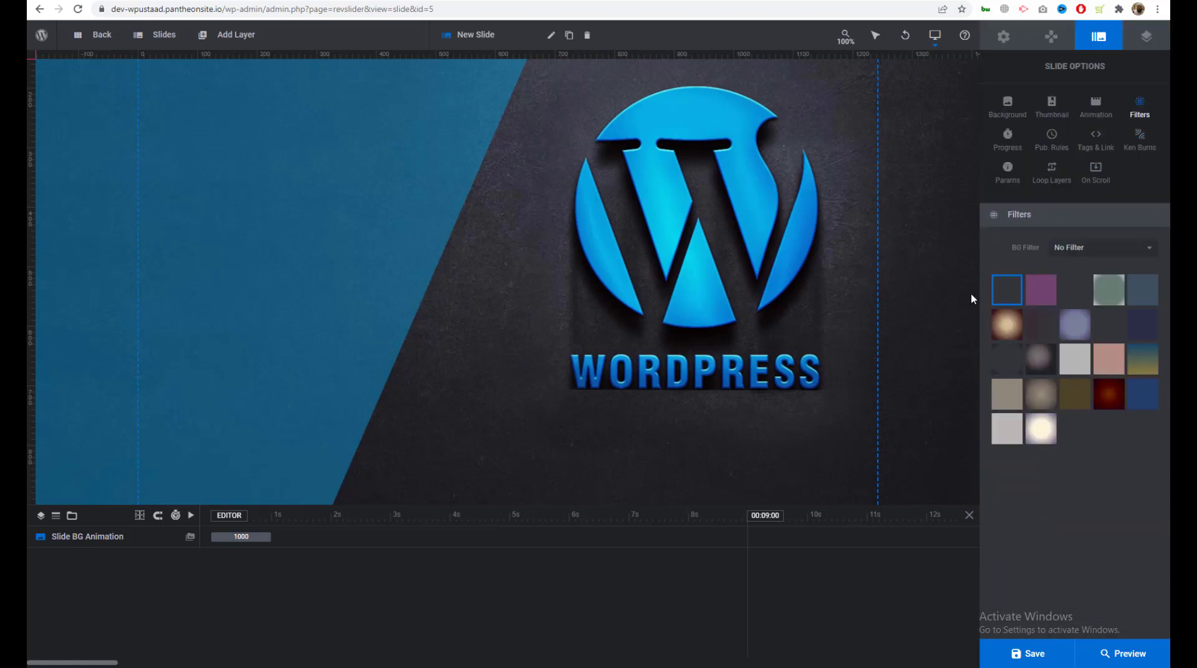
pyautogui.click(1049, 298)
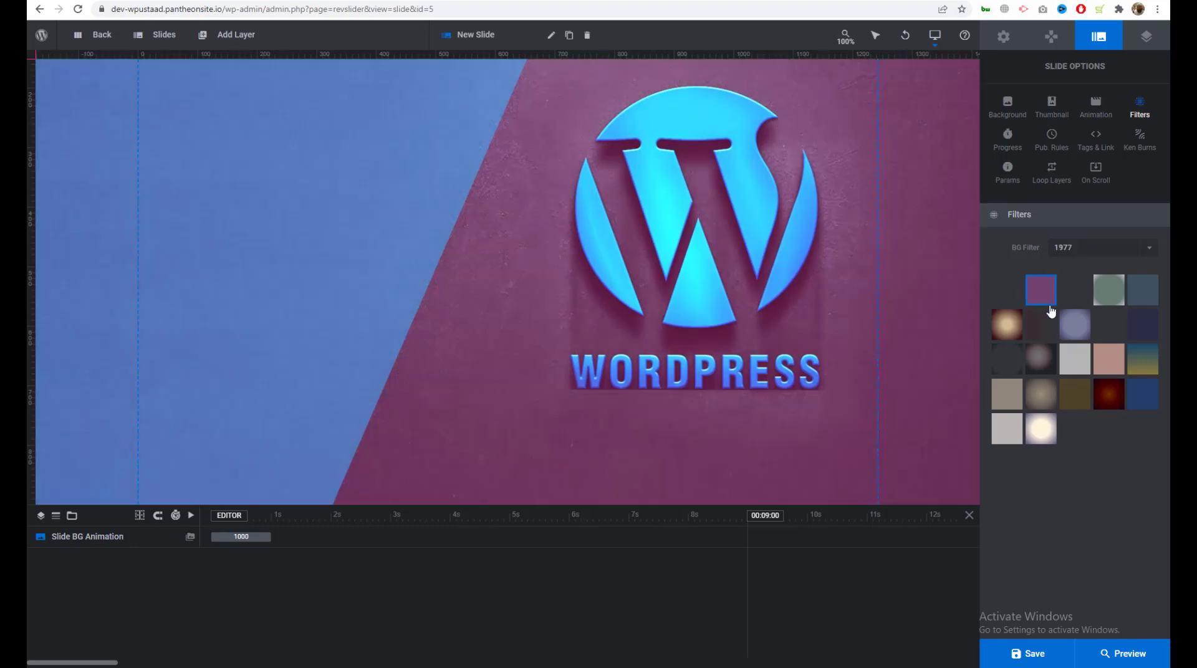
pyautogui.click(1082, 367)
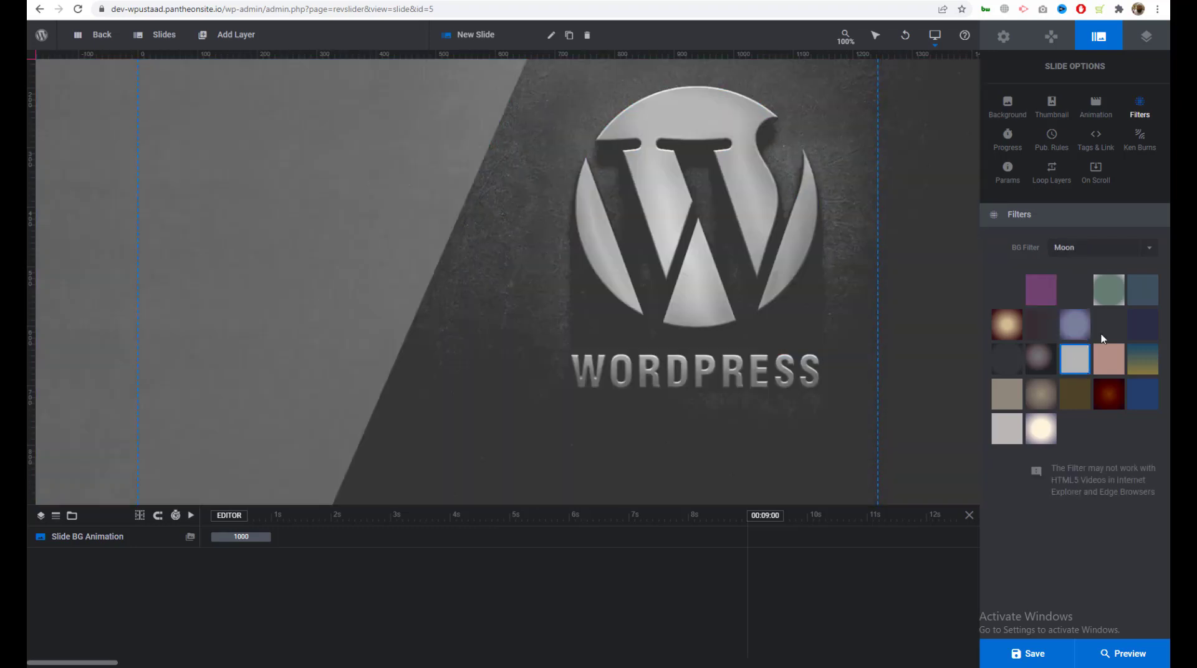
# Step: Set the slide's Pause Slider option to Stop Slider Progress, keeping the default slide length
pyautogui.click(1007, 147)
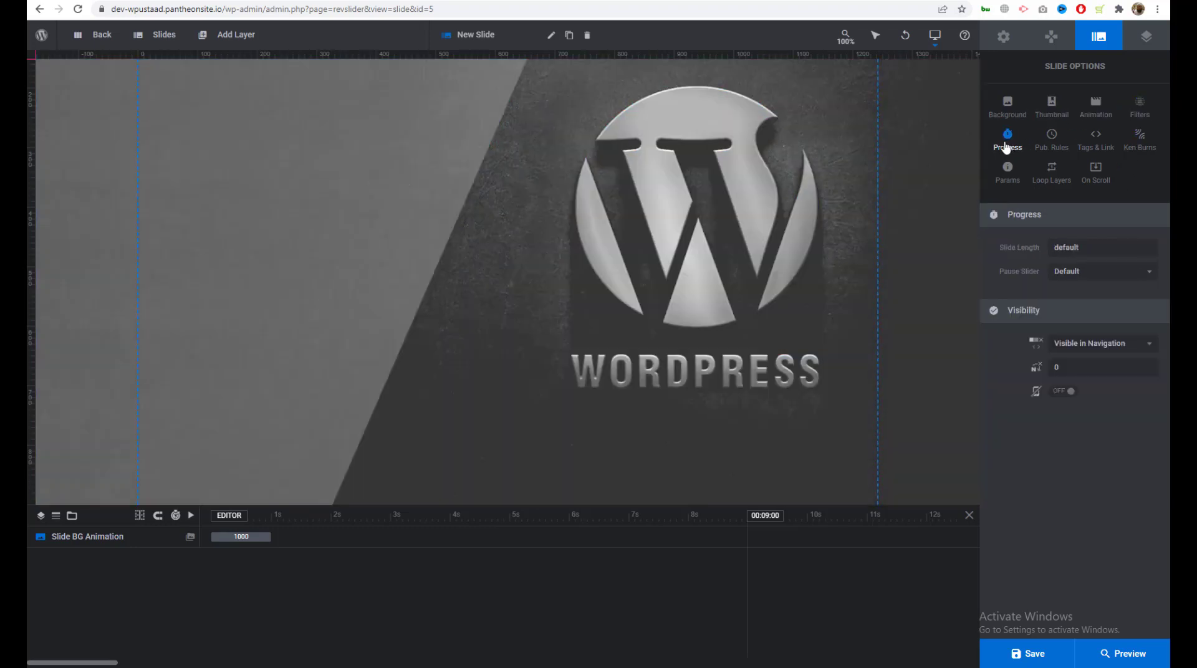
pyautogui.doubleClick(1094, 247)
pyautogui.click(1110, 272)
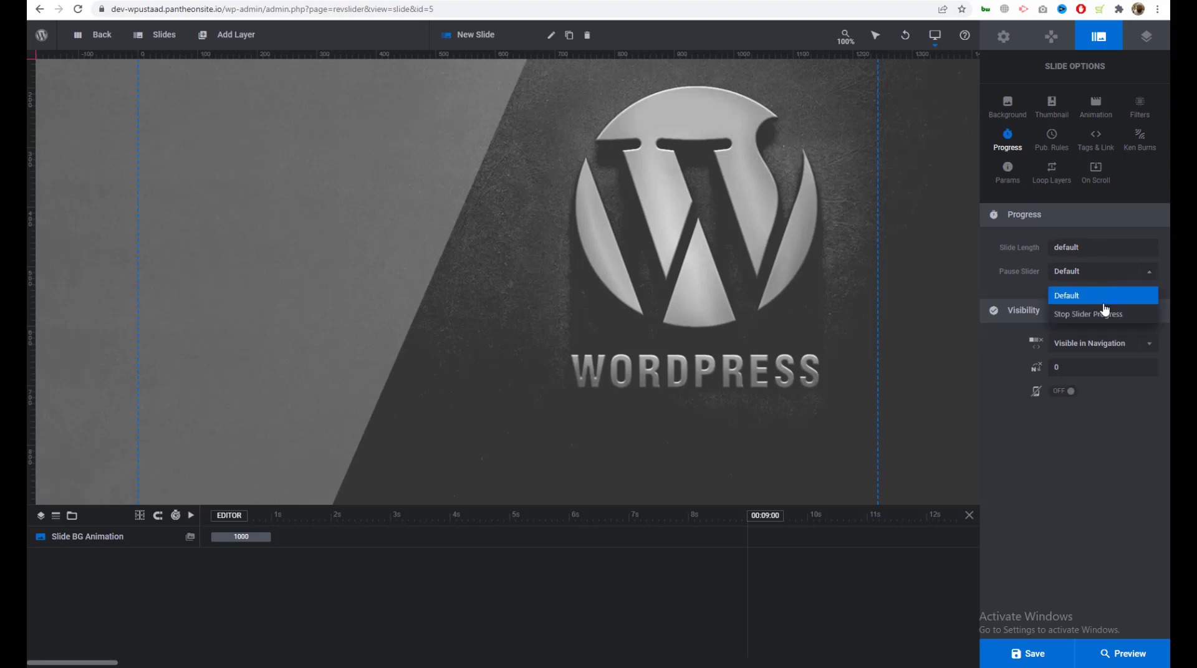
pyautogui.click(1108, 295)
pyautogui.click(1107, 274)
pyautogui.click(1104, 276)
pyautogui.click(1104, 276)
pyautogui.click(1098, 309)
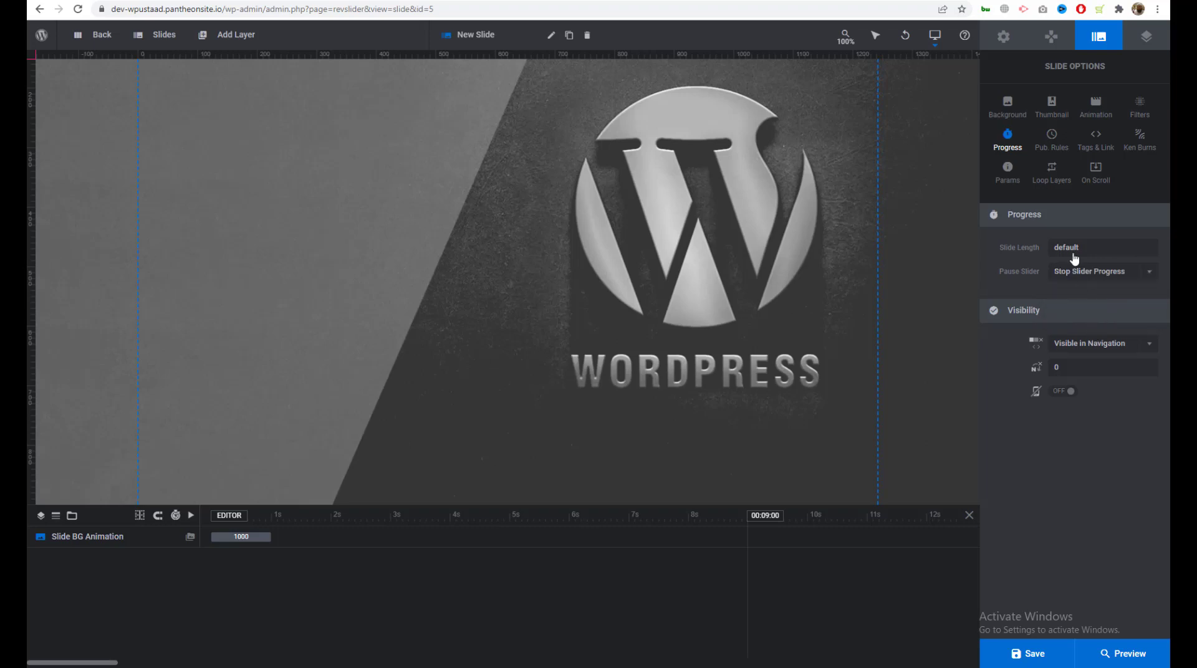
# Step: Review the slide's loop layers, publish rules, and tags and link settings
pyautogui.click(1052, 177)
pyautogui.click(1054, 149)
pyautogui.click(1095, 142)
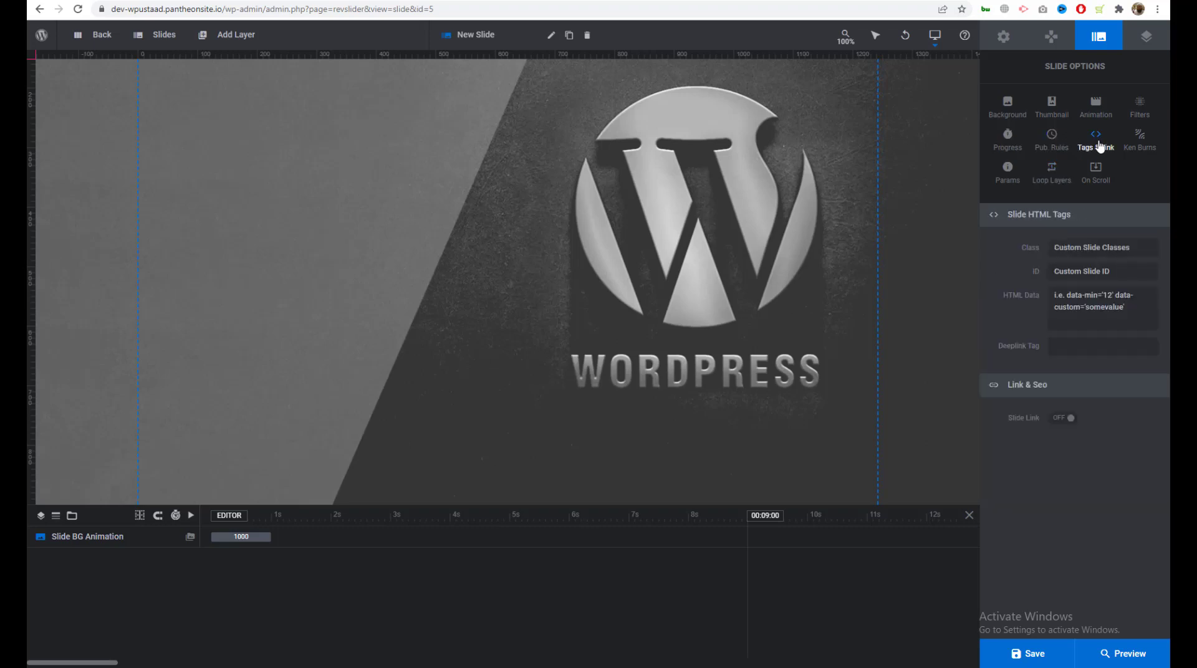
# Step: Return to the module general options and look over the slides list and the layer types available to add
pyautogui.click(1003, 36)
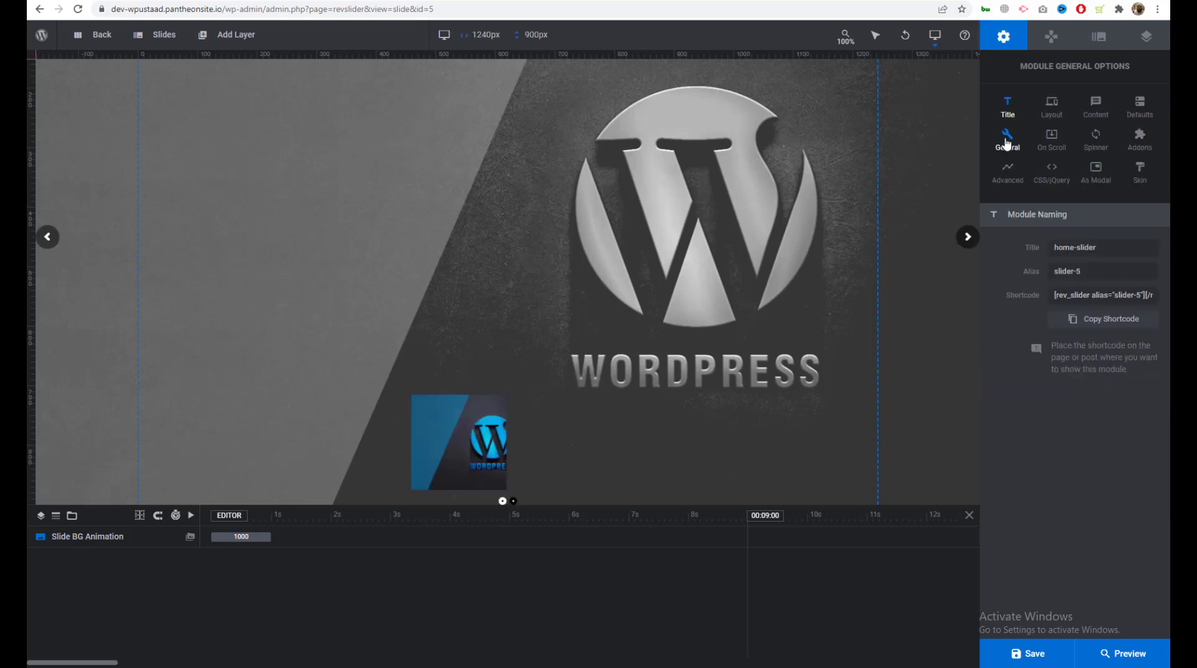
pyautogui.moveTo(147, 33)
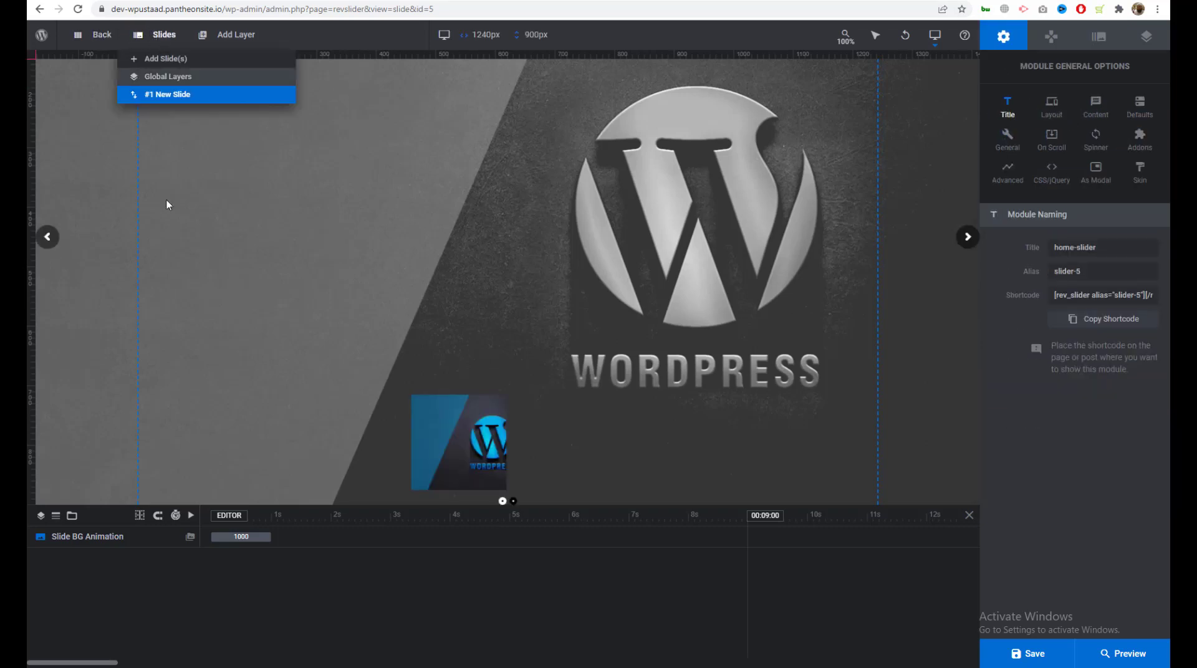
pyautogui.moveTo(238, 35)
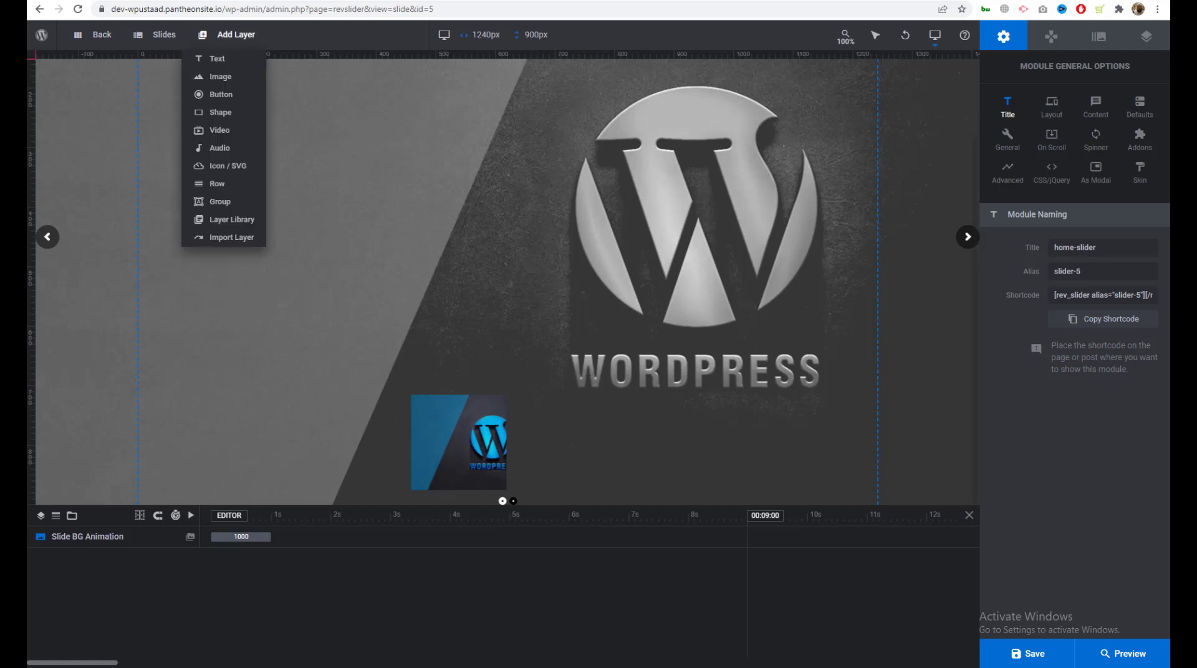
# Step: Add a text layer to the slide and compare the module, navigation, slide and layer option groups
pyautogui.click(234, 60)
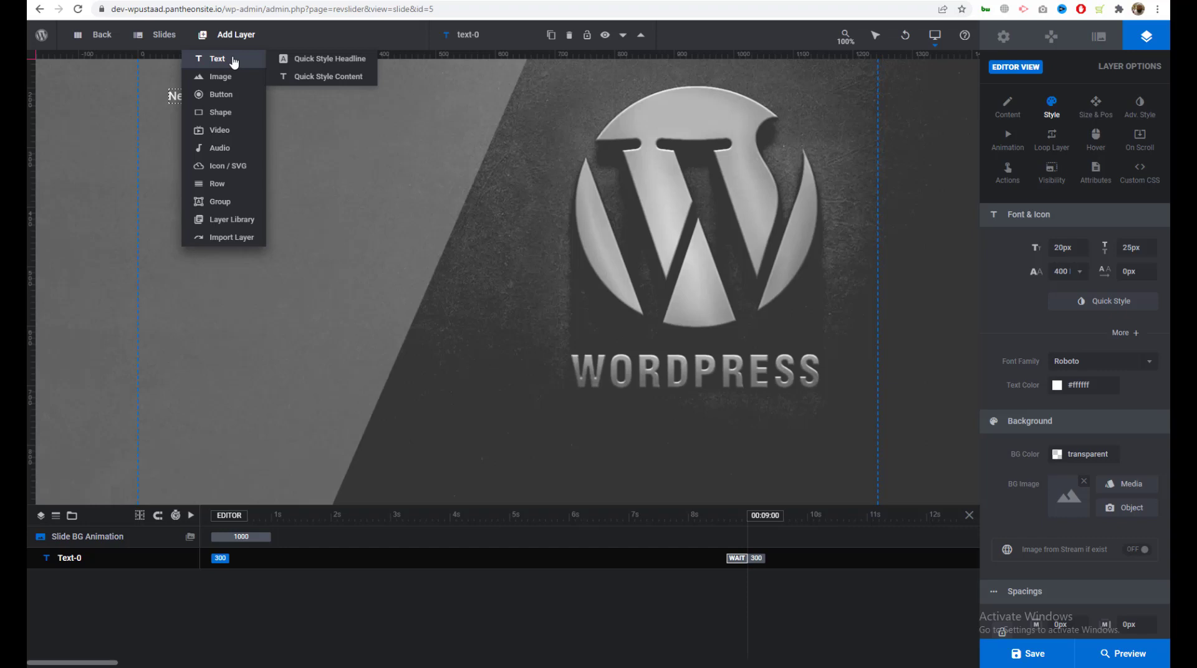
pyautogui.click(1054, 38)
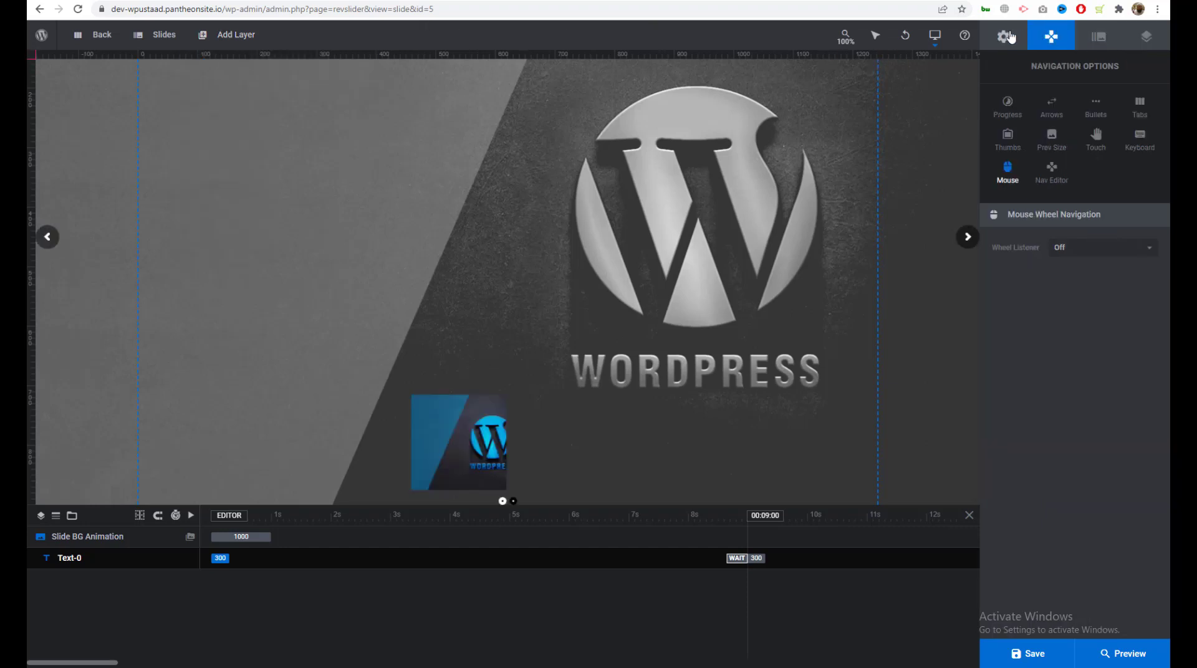
pyautogui.click(1011, 35)
pyautogui.click(1044, 41)
pyautogui.click(1082, 41)
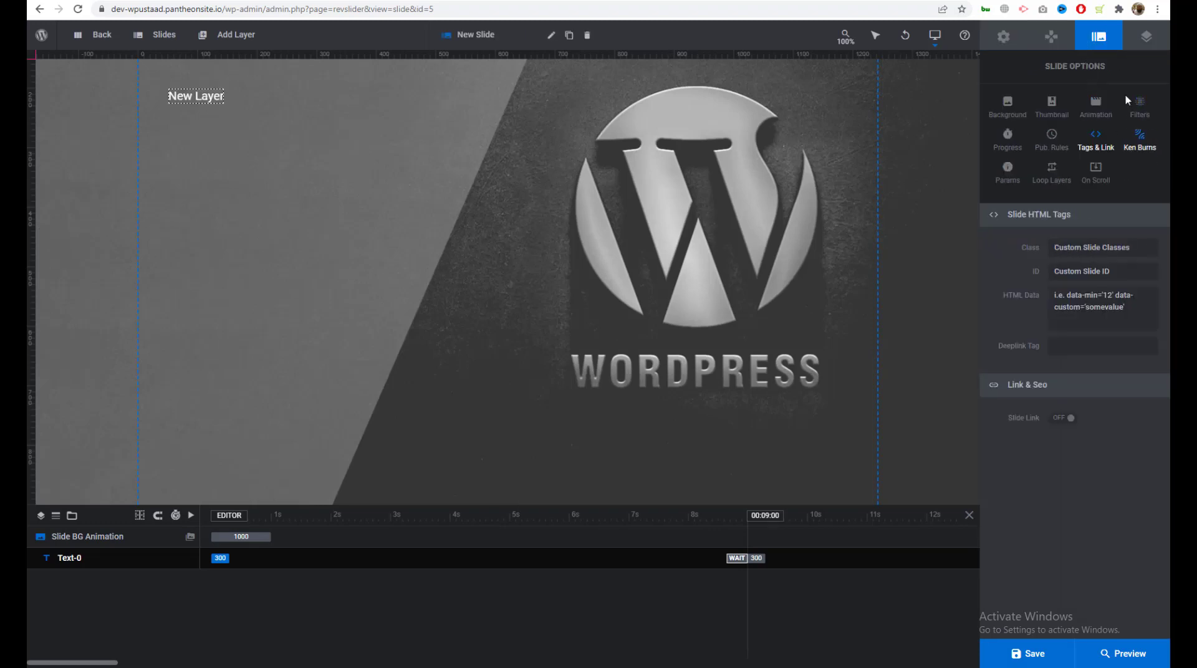
pyautogui.click(1146, 36)
pyautogui.click(1099, 37)
pyautogui.click(1146, 36)
pyautogui.click(1098, 36)
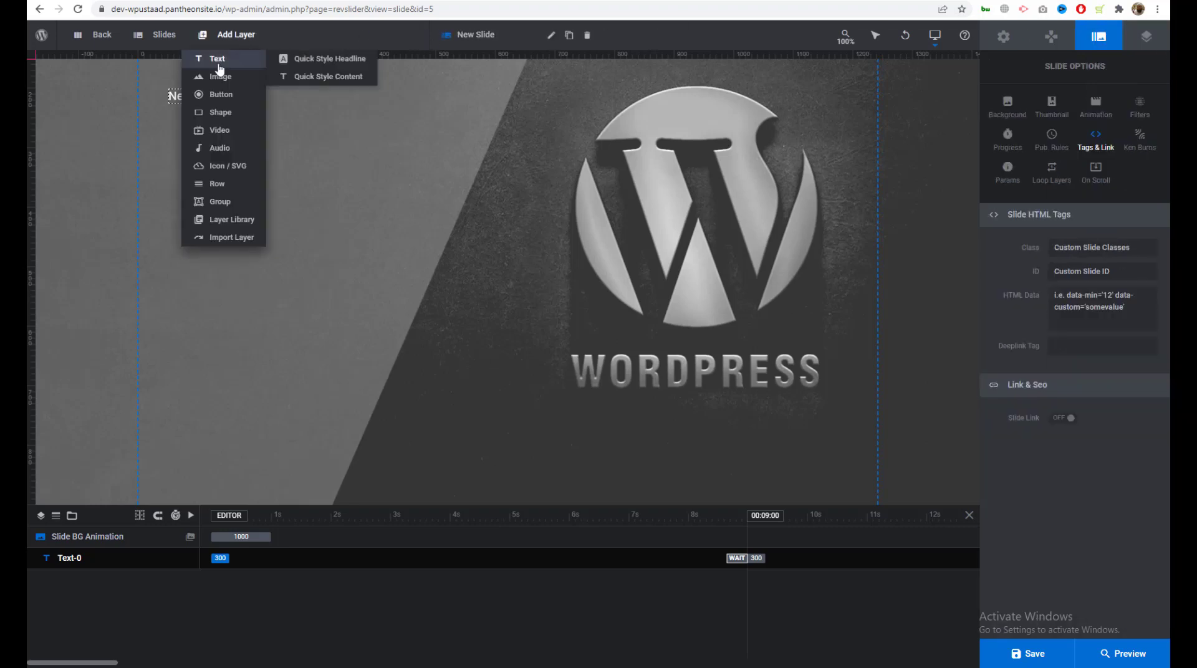
# Step: Enlarge the New Layer text on the slide to a font size of 135 px
pyautogui.click(179, 95)
pyautogui.click(208, 104)
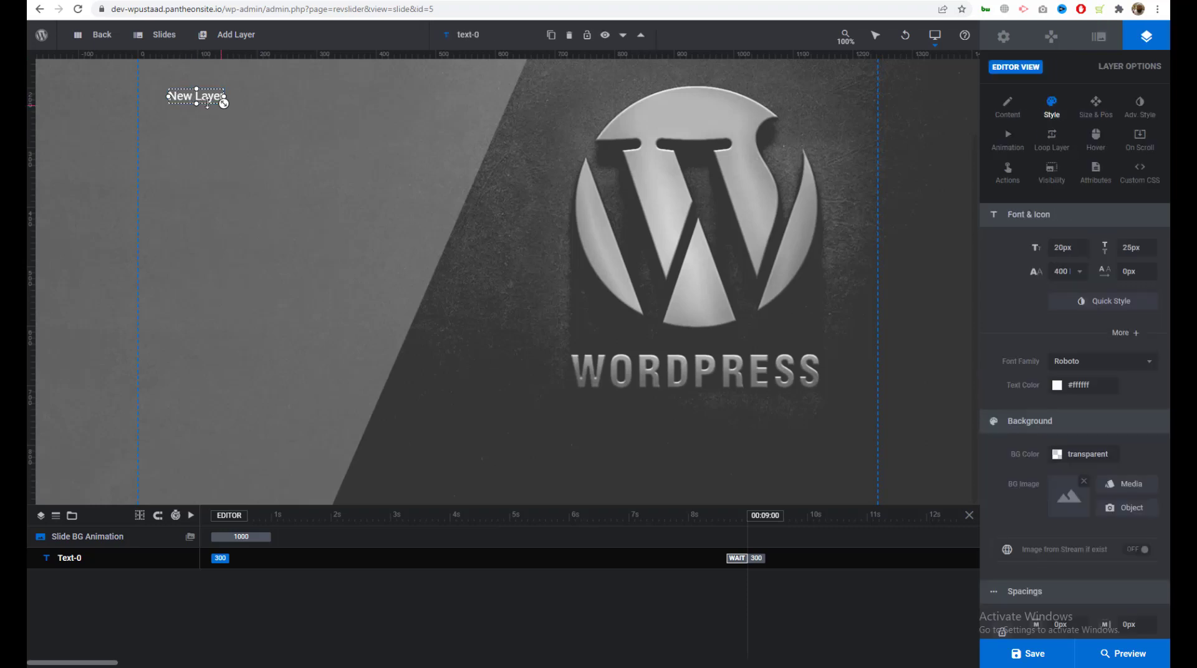
pyautogui.click(1062, 248)
pyautogui.moveTo(292, 161); pyautogui.dragTo(542, 189)
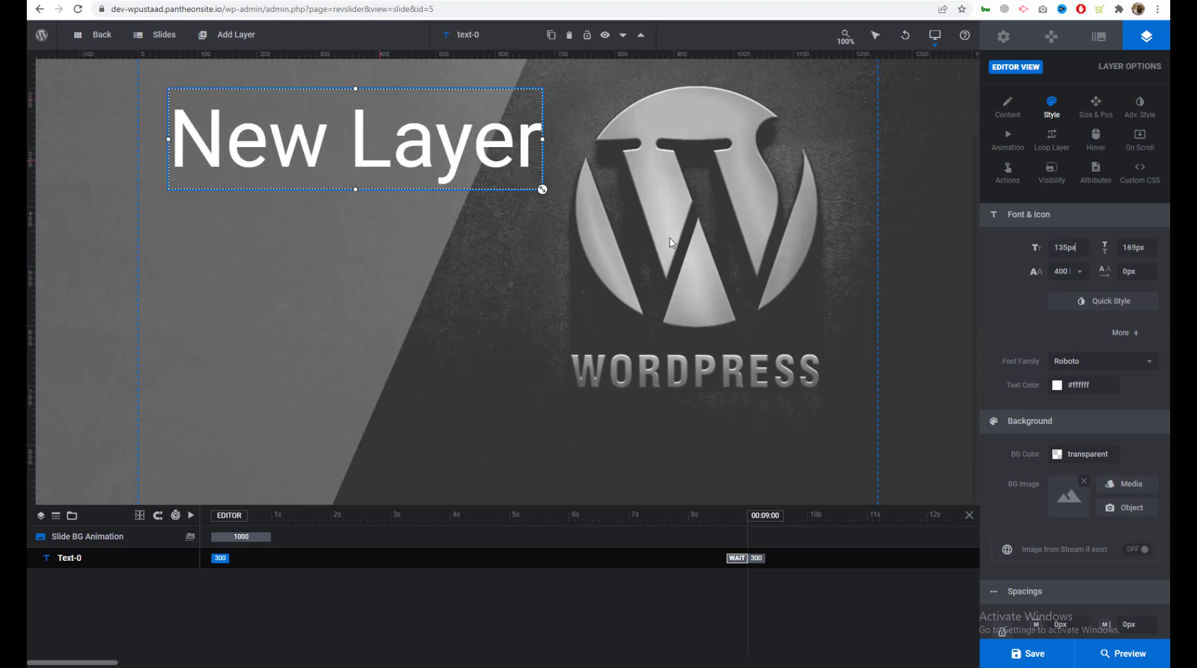
pyautogui.click(1065, 247)
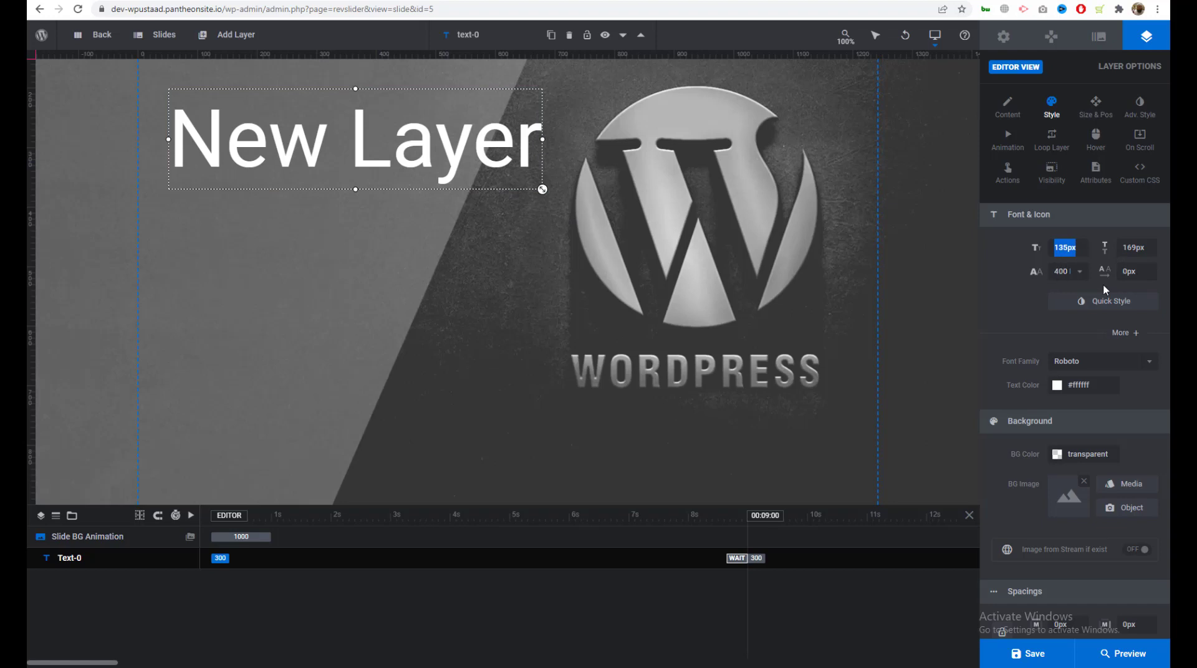
# Step: Check the text layer's colour and style options, and move the layer lower to about X 43, Y 295
pyautogui.click(1083, 391)
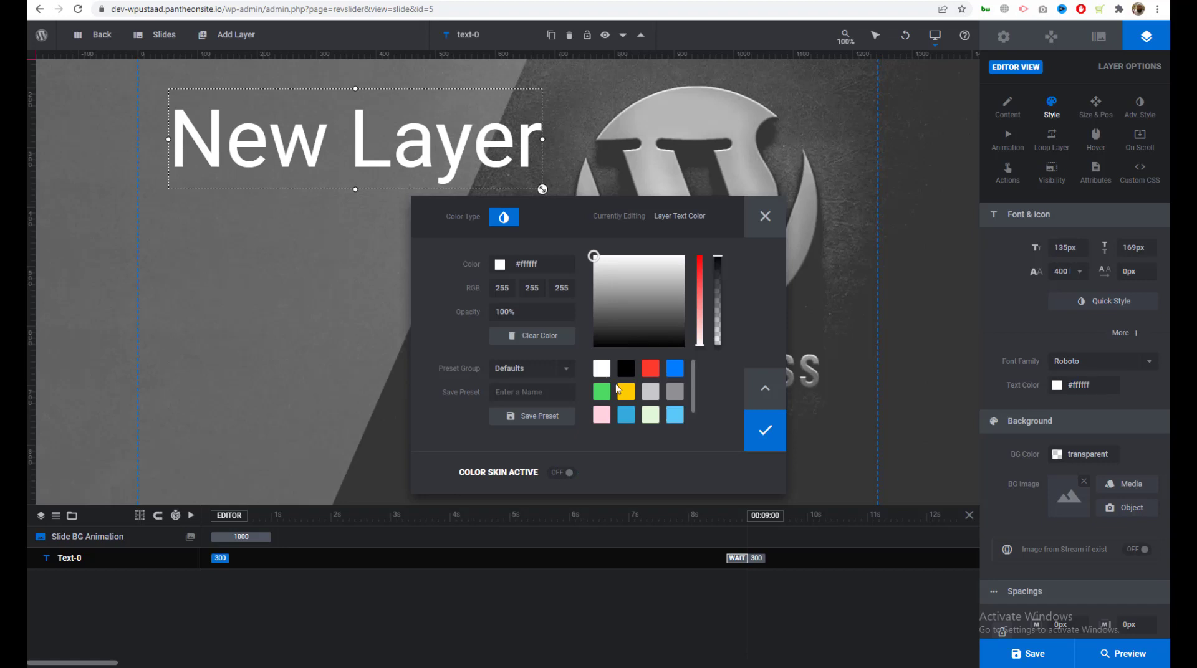
pyautogui.click(622, 394)
pyautogui.click(1027, 511)
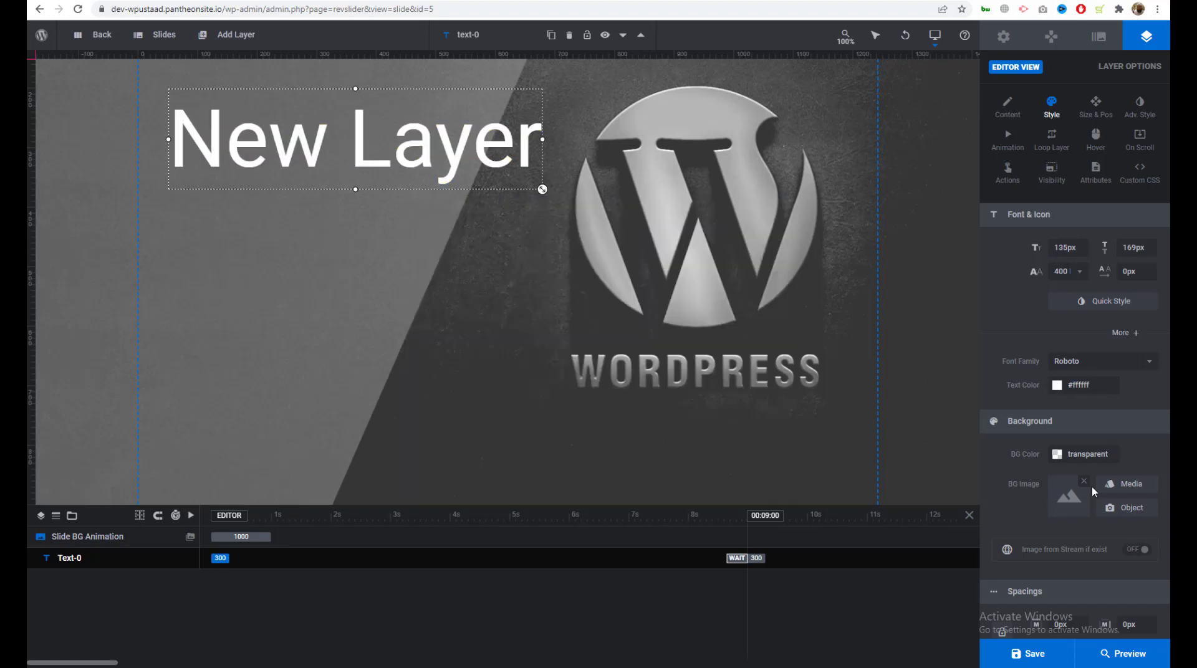
pyautogui.scroll(-4, 1169, 454)
pyautogui.scroll(4, 1112, 459)
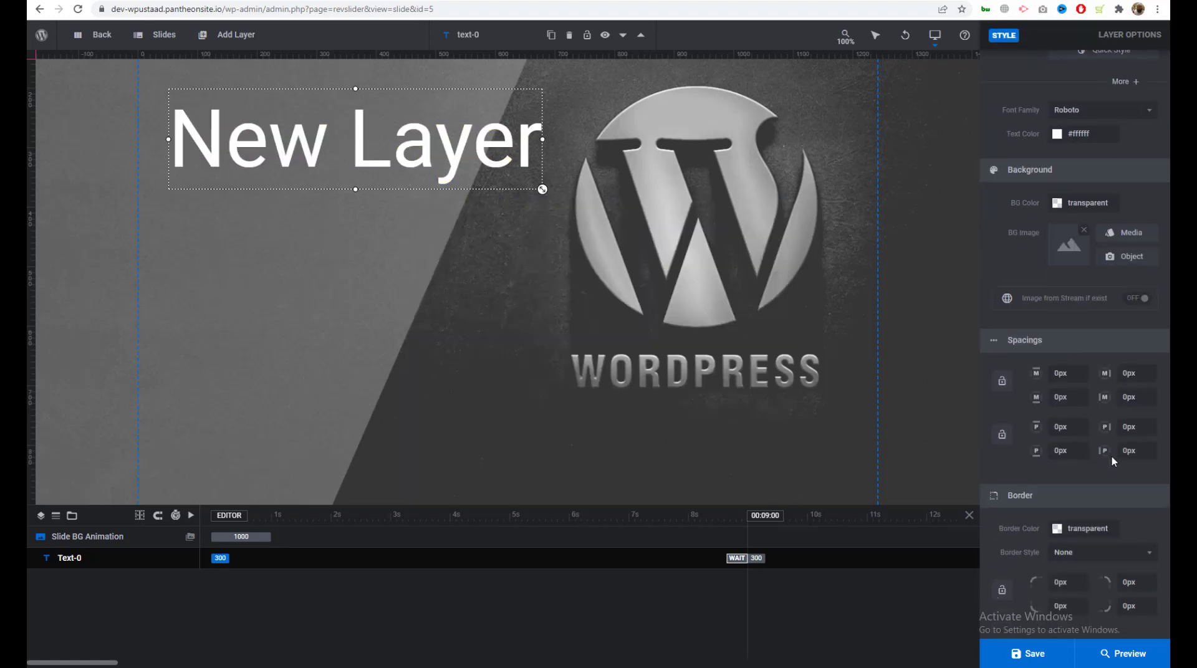
pyautogui.moveTo(323, 148); pyautogui.dragTo(315, 180)
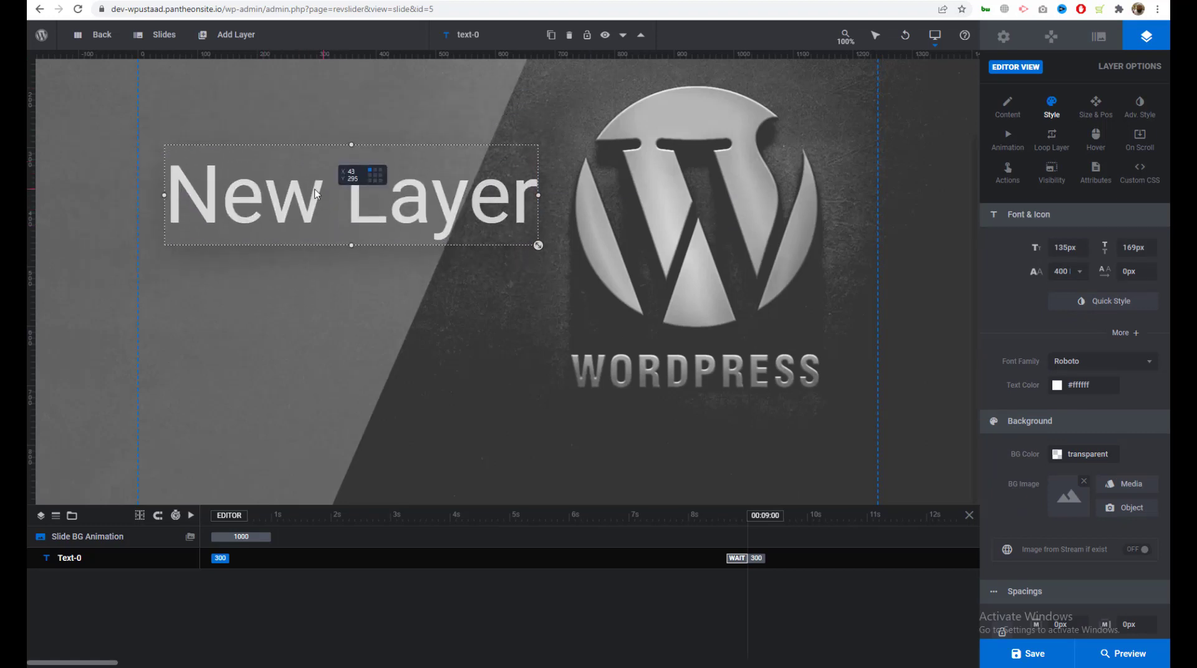
# Step: Try to add a stock photo from the Object Library as an image layer, and position its placeholder below the New Layer text
pyautogui.moveTo(230, 35)
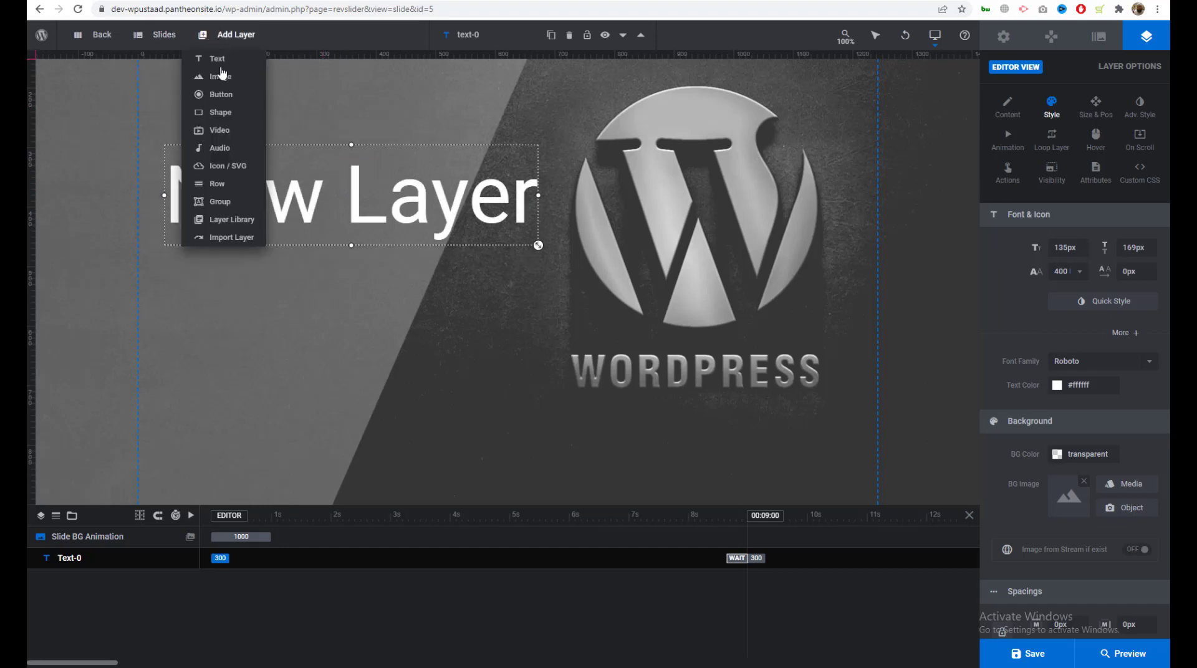
pyautogui.moveTo(244, 77)
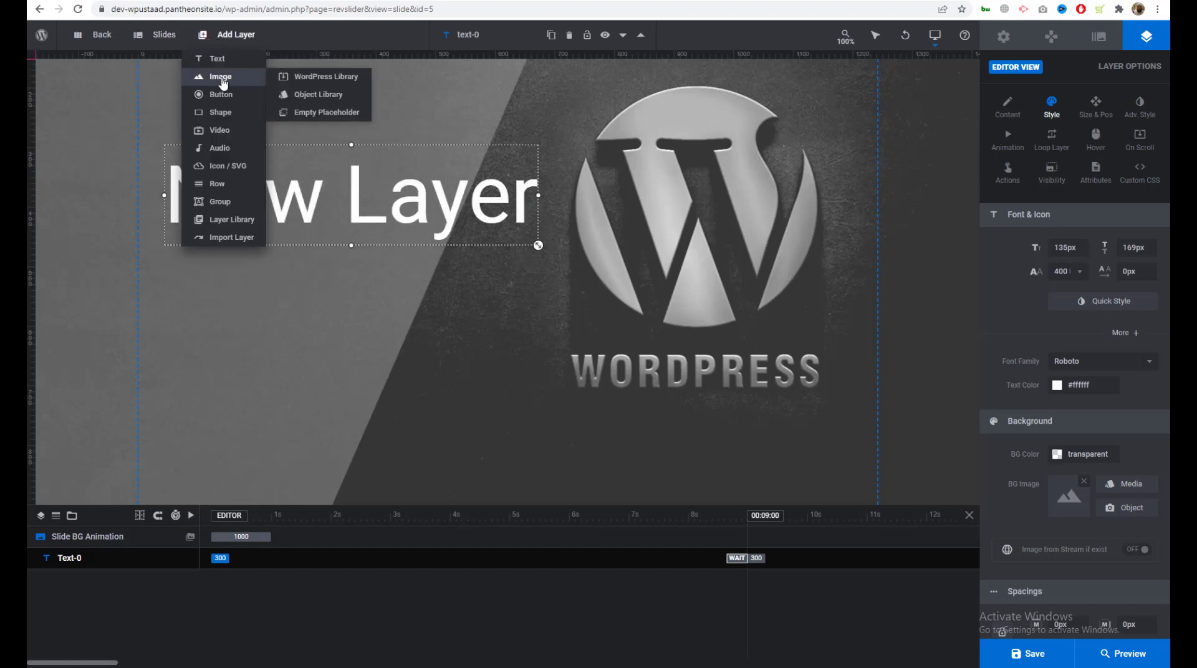
pyautogui.click(330, 95)
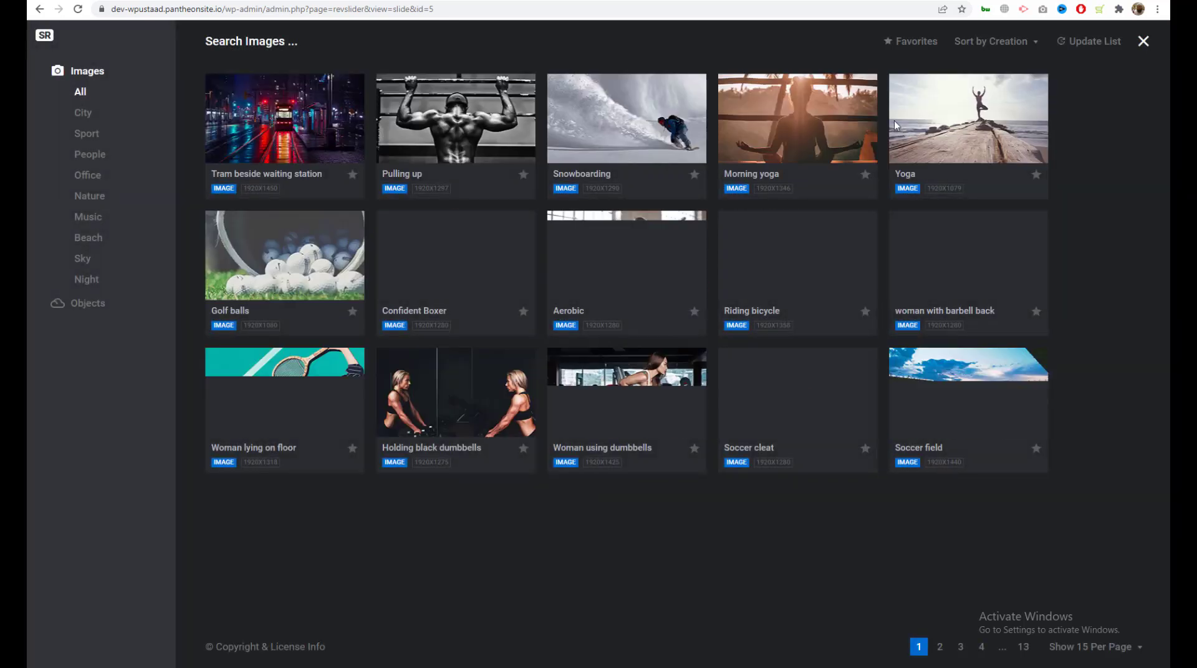
pyautogui.moveTo(443, 129)
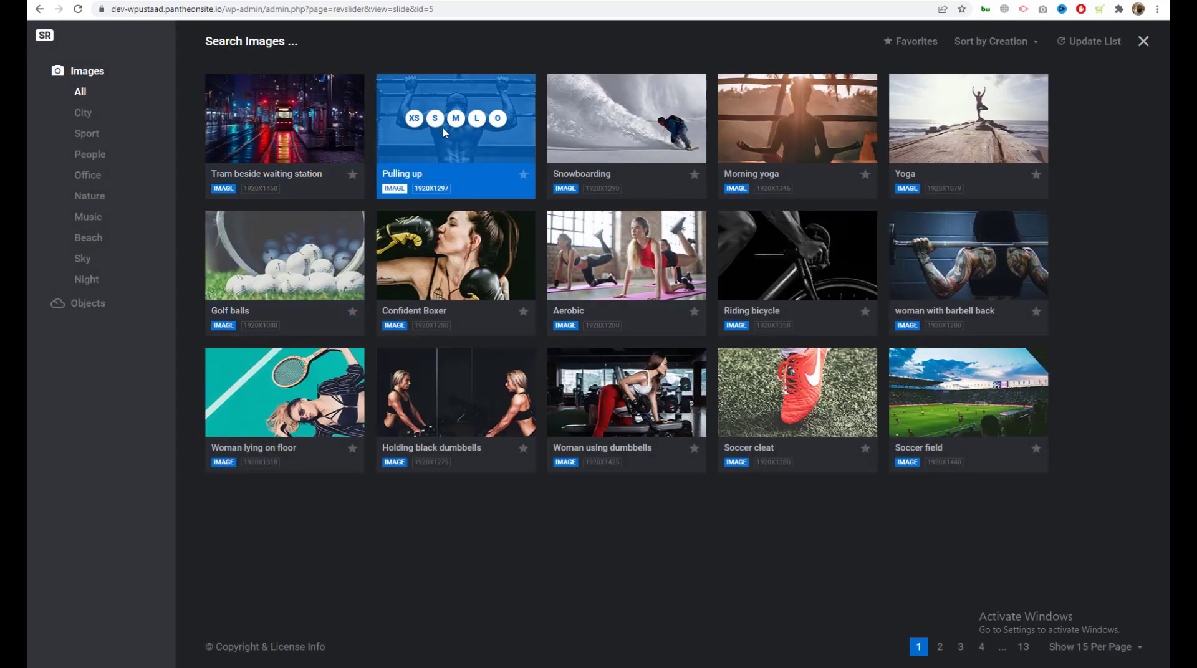
pyautogui.click(285, 119)
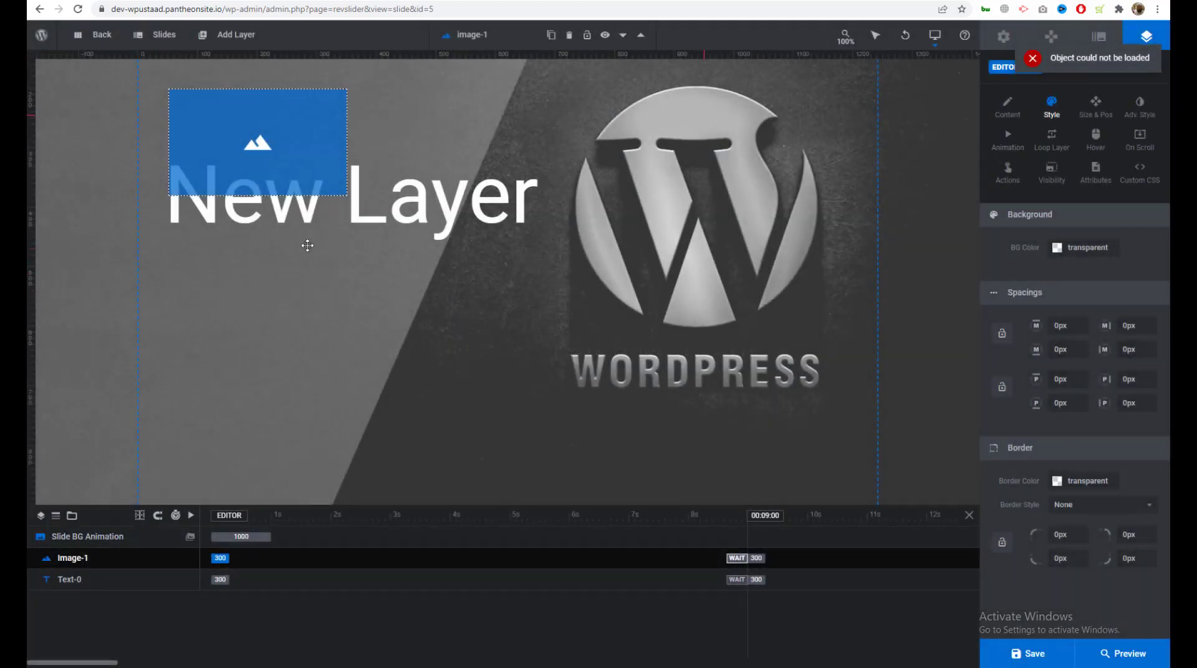
pyautogui.moveTo(298, 147); pyautogui.dragTo(358, 306)
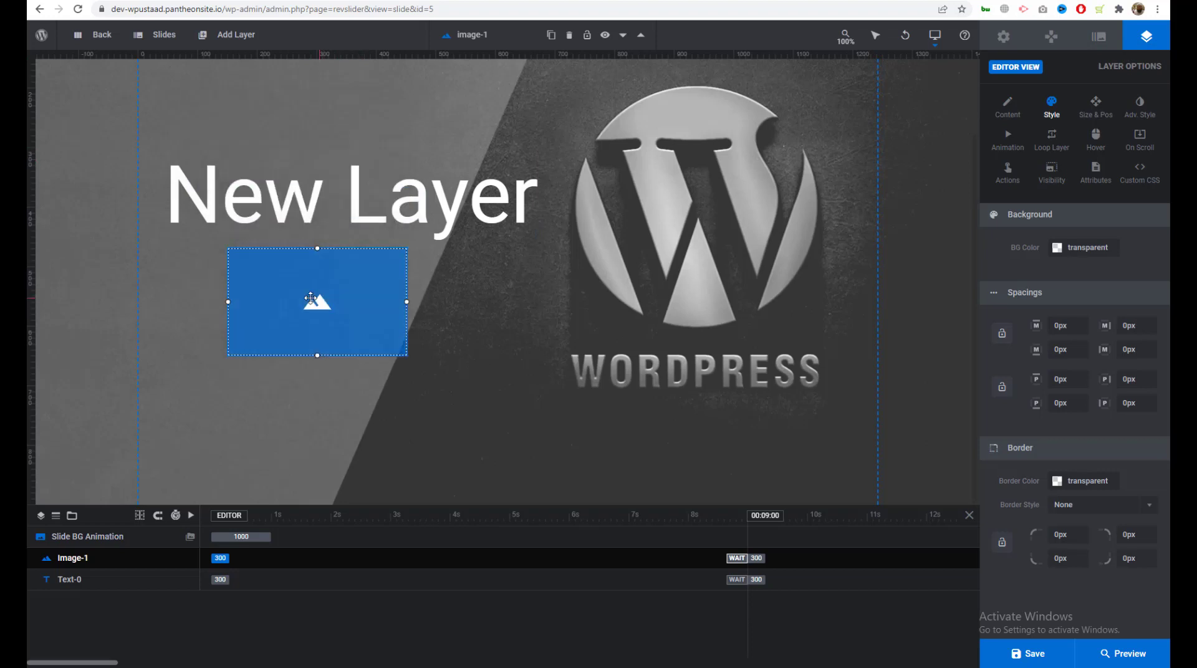
# Step: Select pennant-1.jpg in the media library for the image layer, leave without inserting it, and delete the layer
pyautogui.doubleClick(322, 301)
pyautogui.rightClick(323, 301)
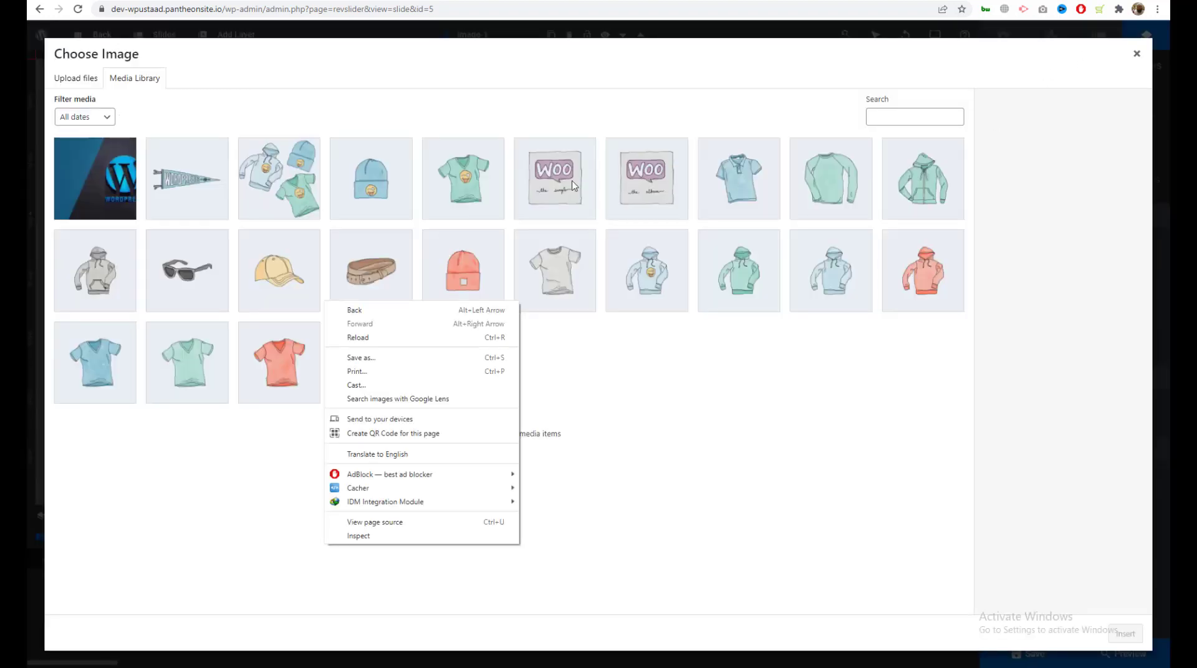
pyautogui.click(184, 199)
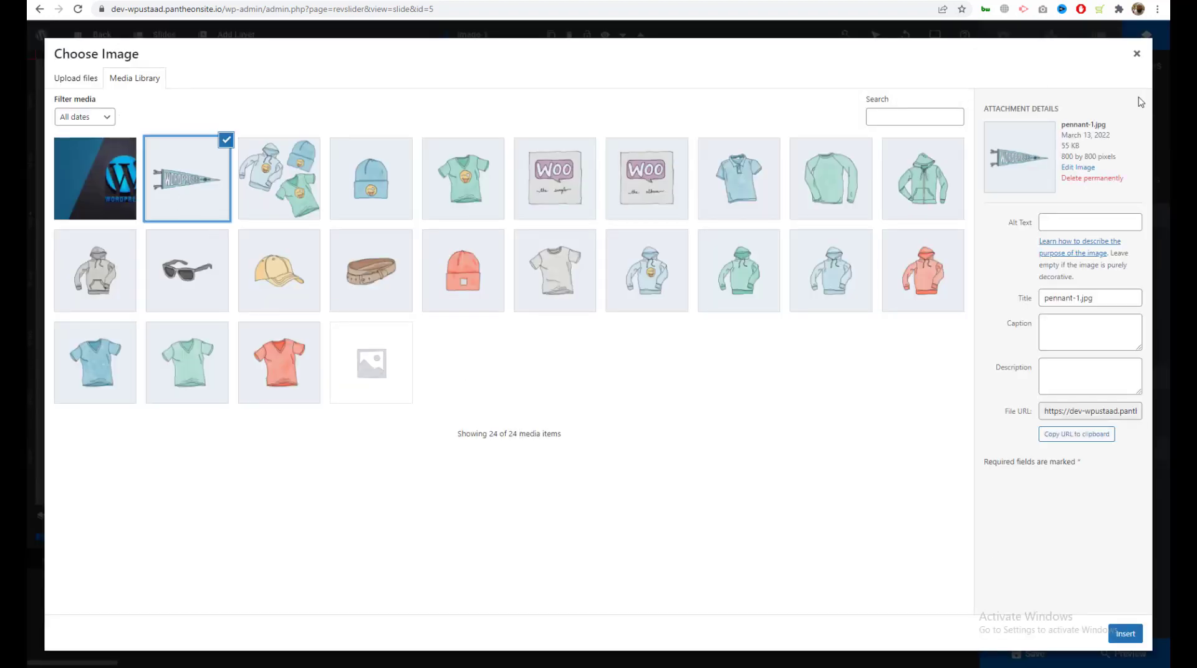
pyautogui.click(1137, 53)
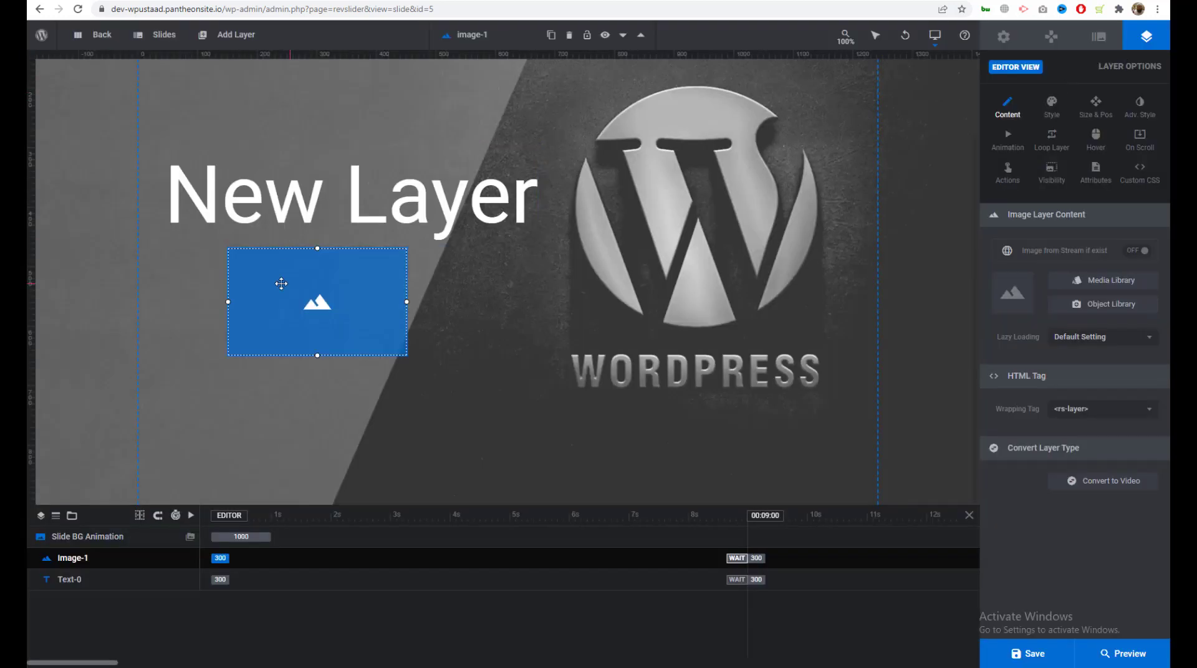
pyautogui.press('Delete')
# Step: Add a button layer to the slide using the rounded blue Click Here preset
pyautogui.click(235, 35)
pyautogui.moveTo(228, 79)
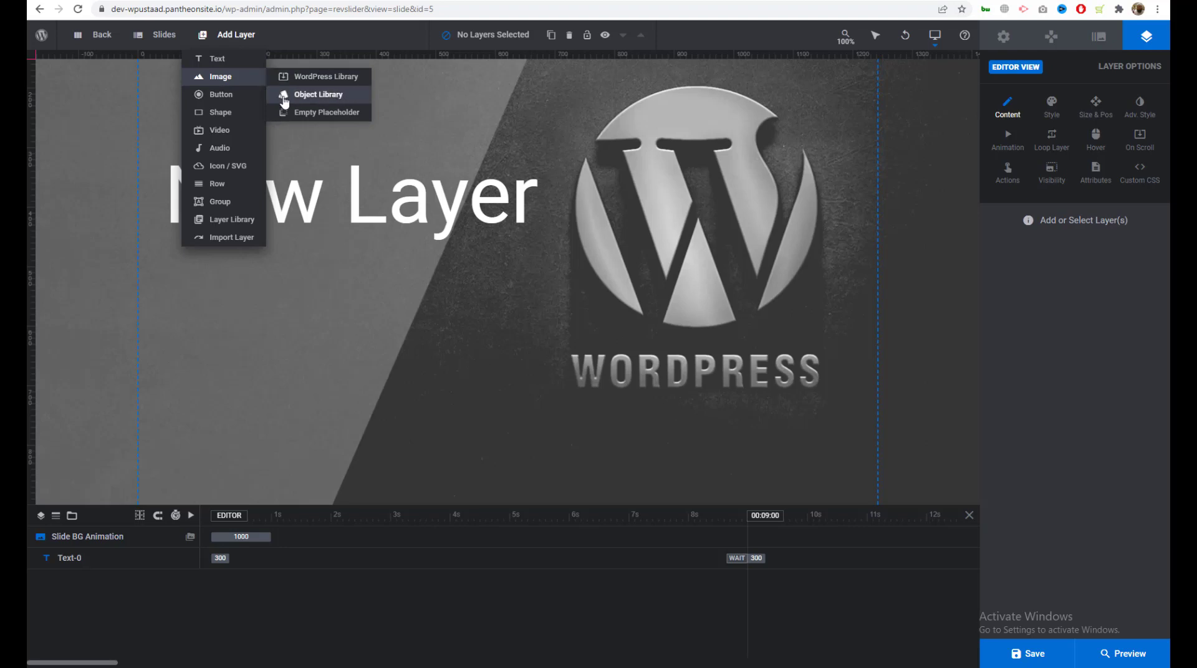
pyautogui.click(221, 94)
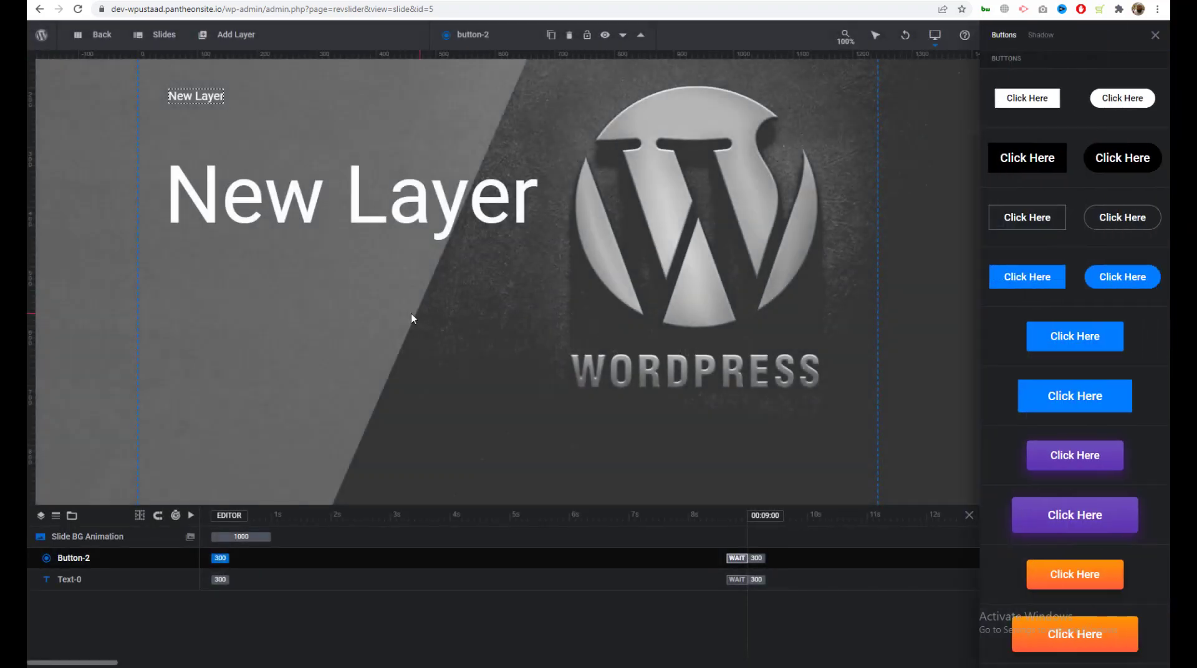
pyautogui.scroll(-4, 1151, 544)
pyautogui.scroll(4, 1149, 250)
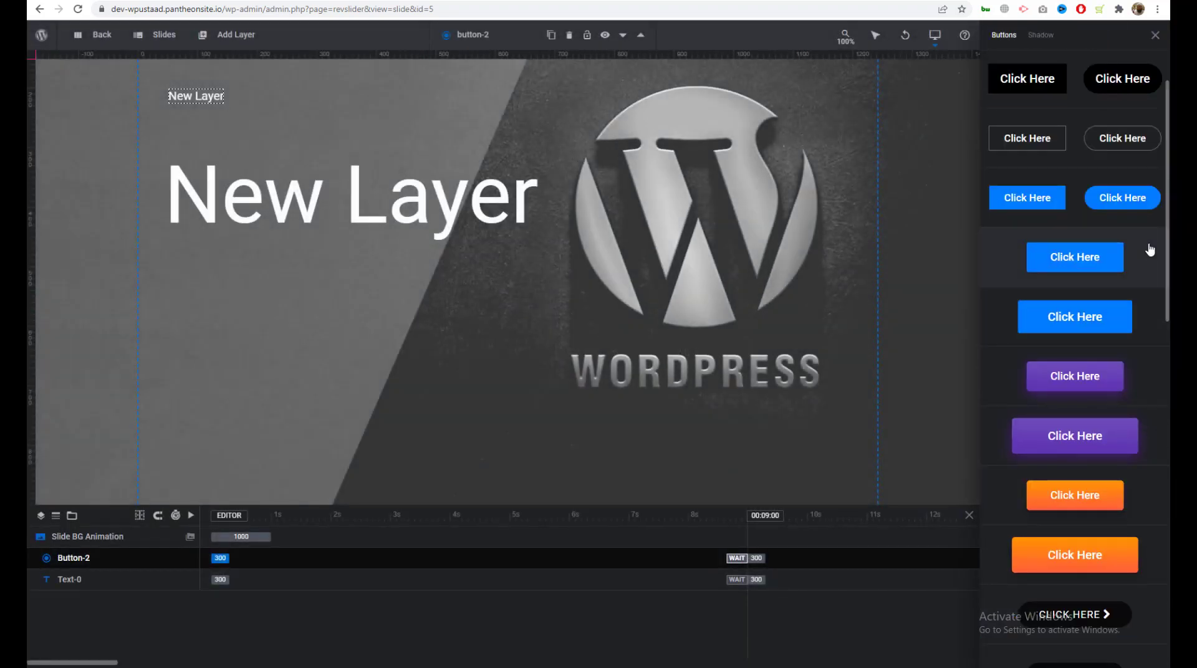
pyautogui.click(1127, 282)
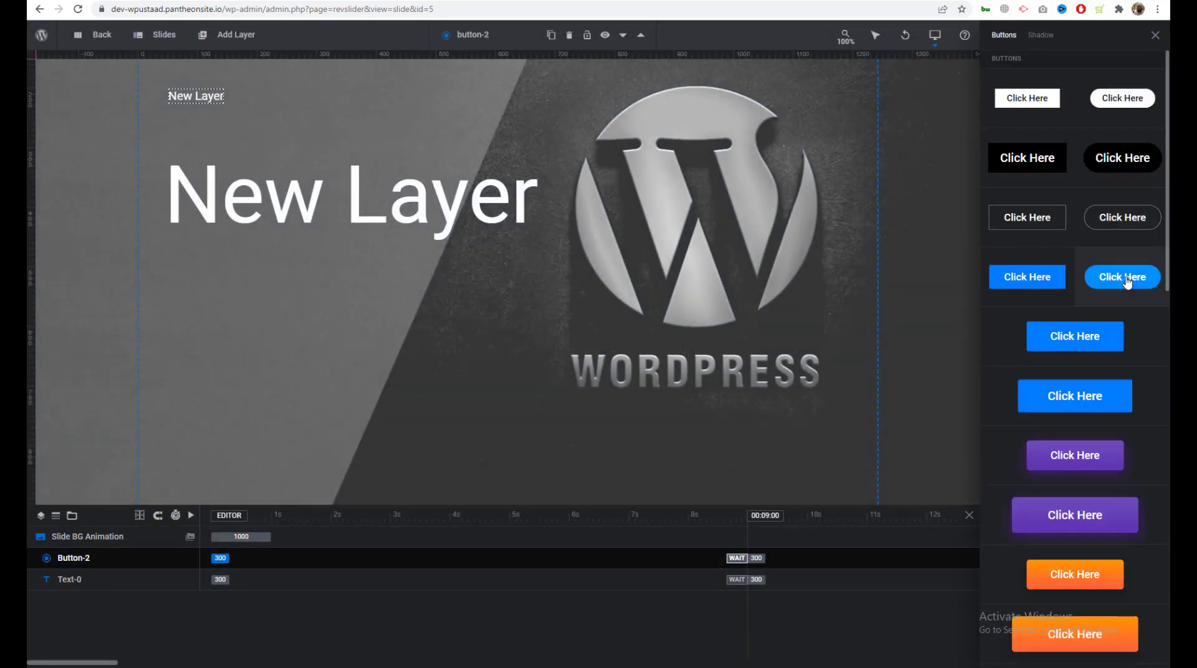
# Step: Position the button below the New Layer text and enlarge it, looking over the other button presets before closing them
pyautogui.moveTo(238, 106); pyautogui.dragTo(244, 331)
pyautogui.moveTo(346, 369); pyautogui.dragTo(396, 368)
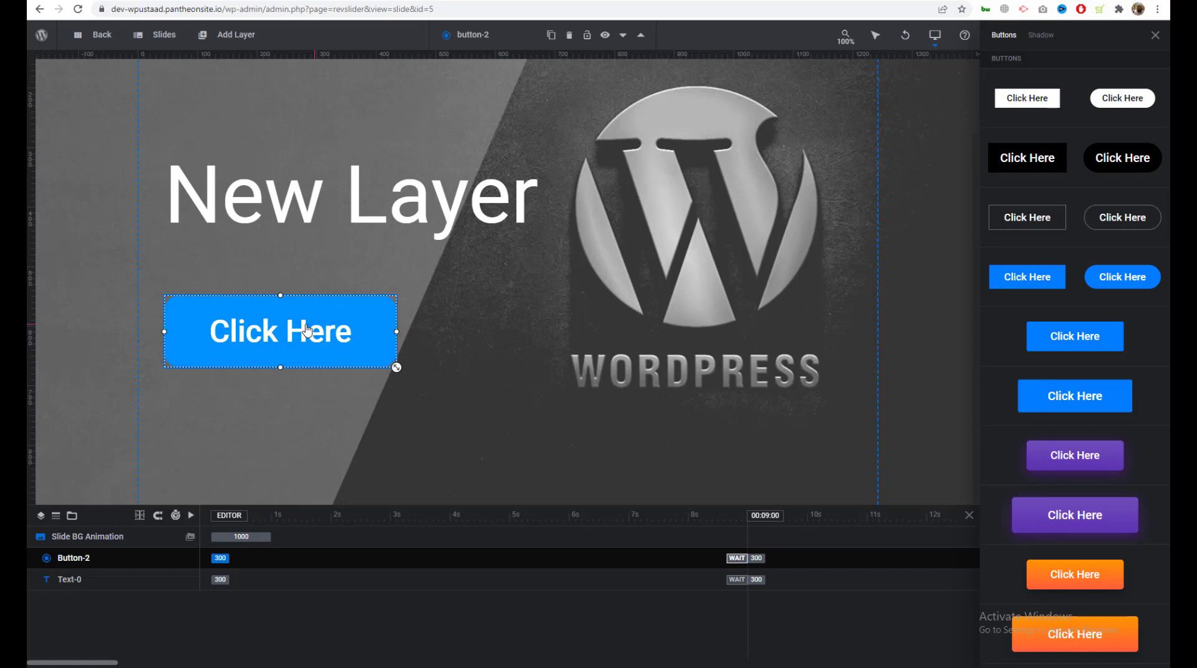
pyautogui.click(1041, 35)
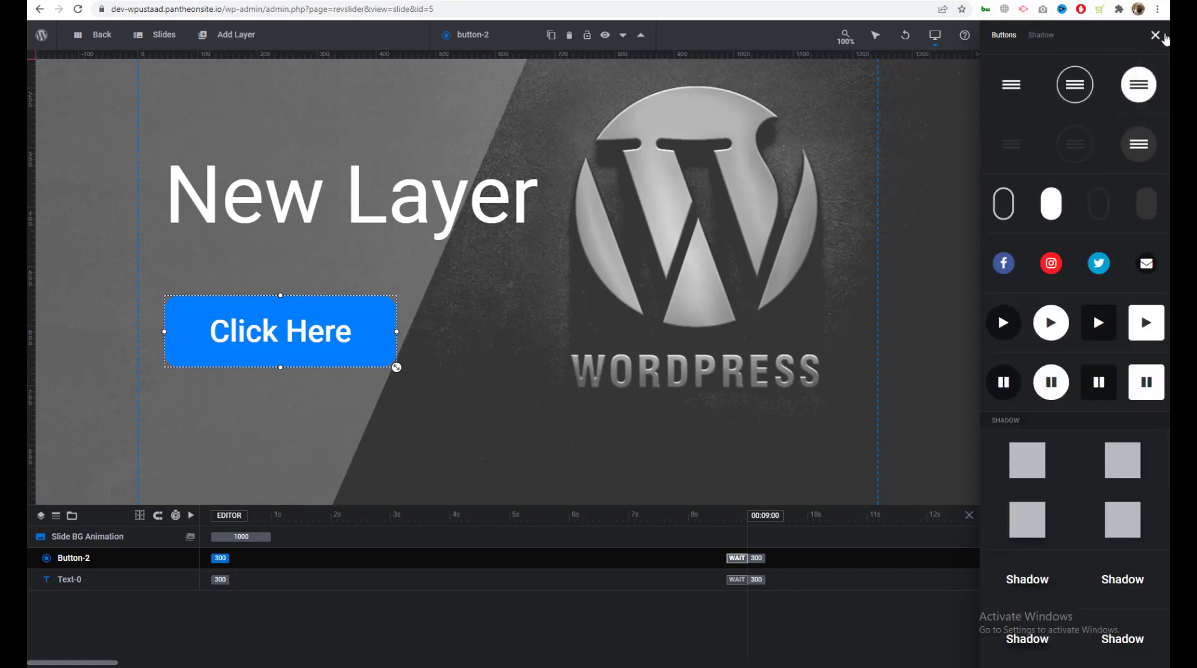
pyautogui.scroll(4, 1059, 237)
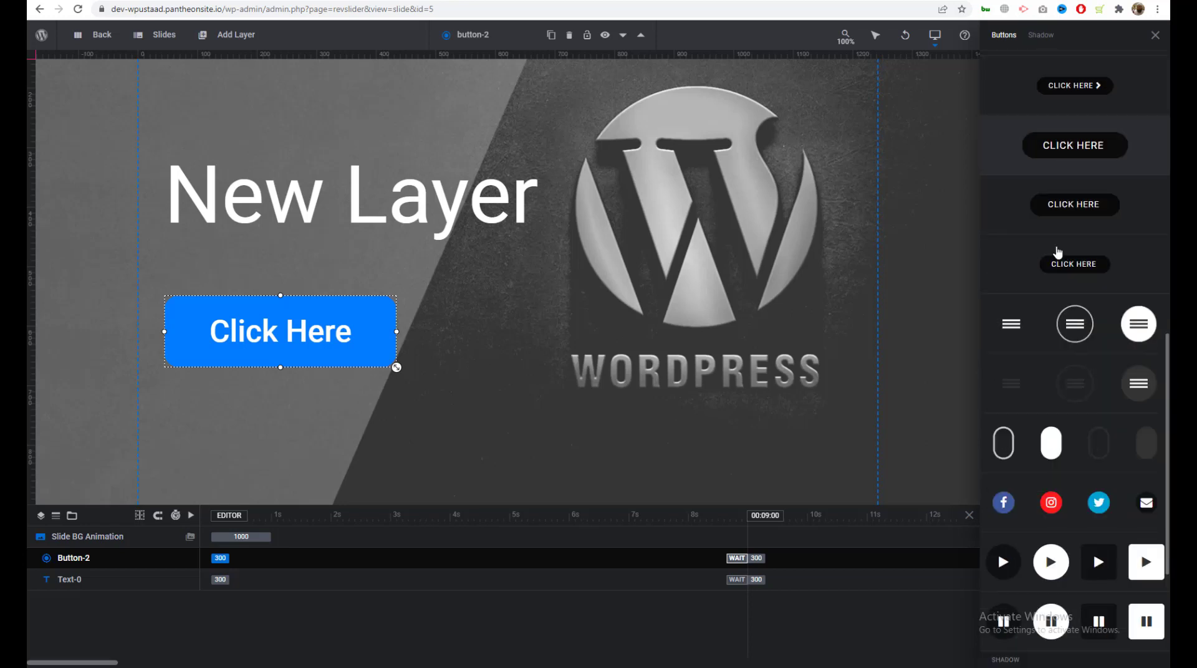
pyautogui.click(1155, 35)
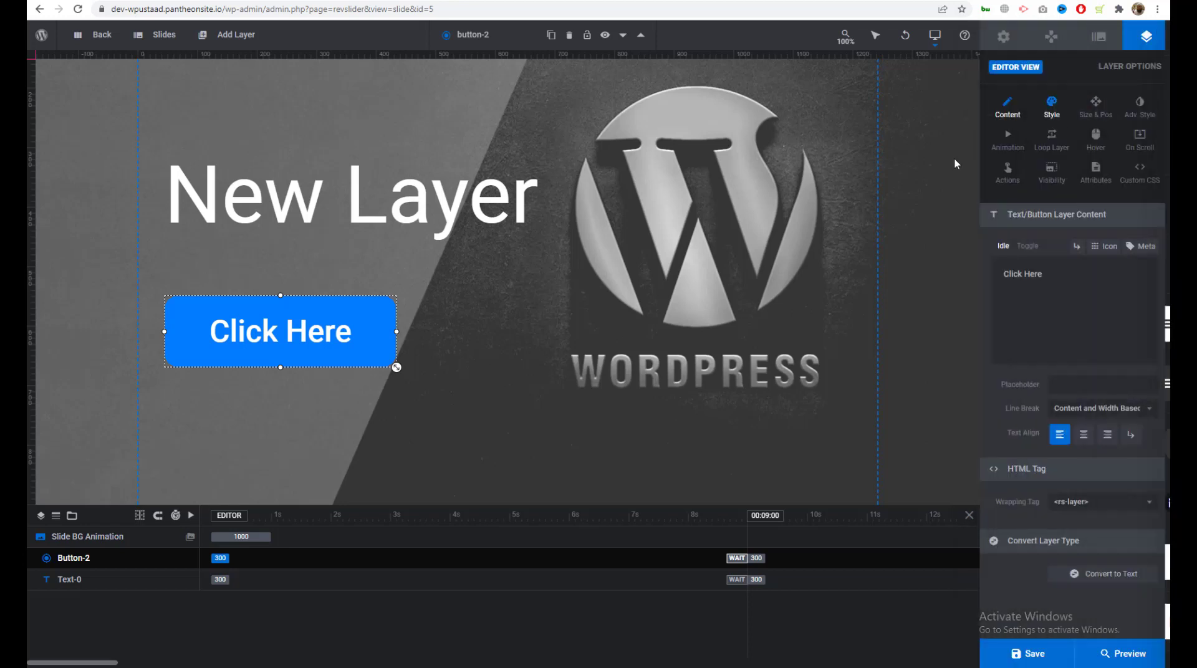
# Step: Change the button's text to "mansisdas" and set its text alignment to centre
pyautogui.tripleClick(1030, 272)
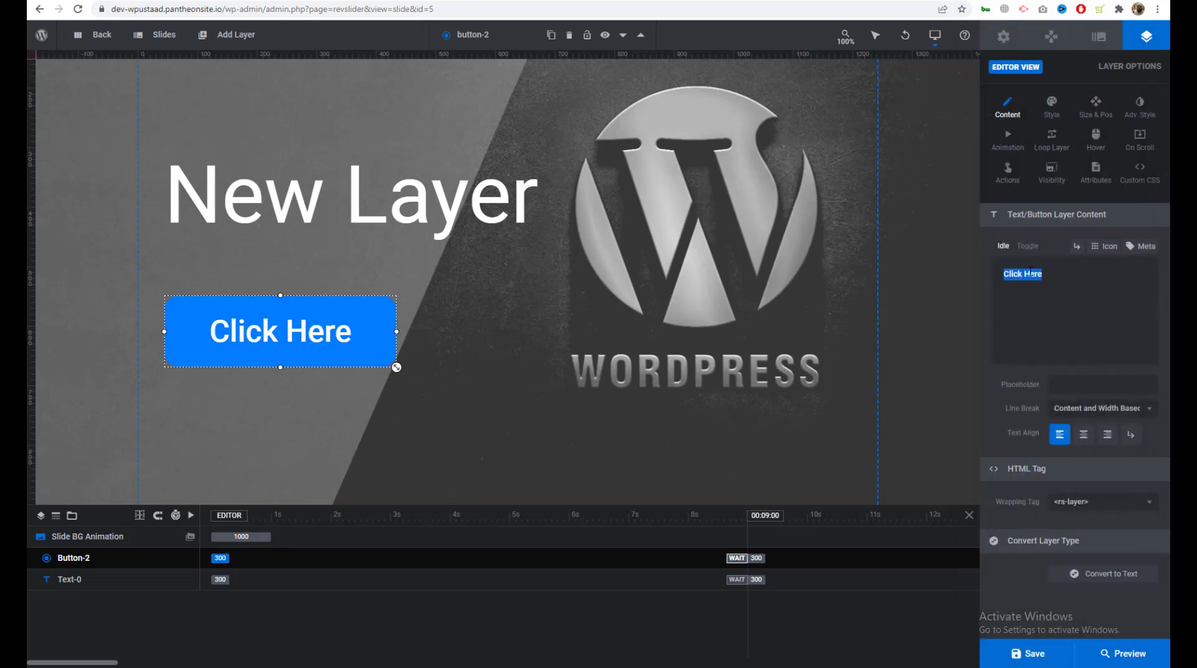
pyautogui.write('mansisdas')
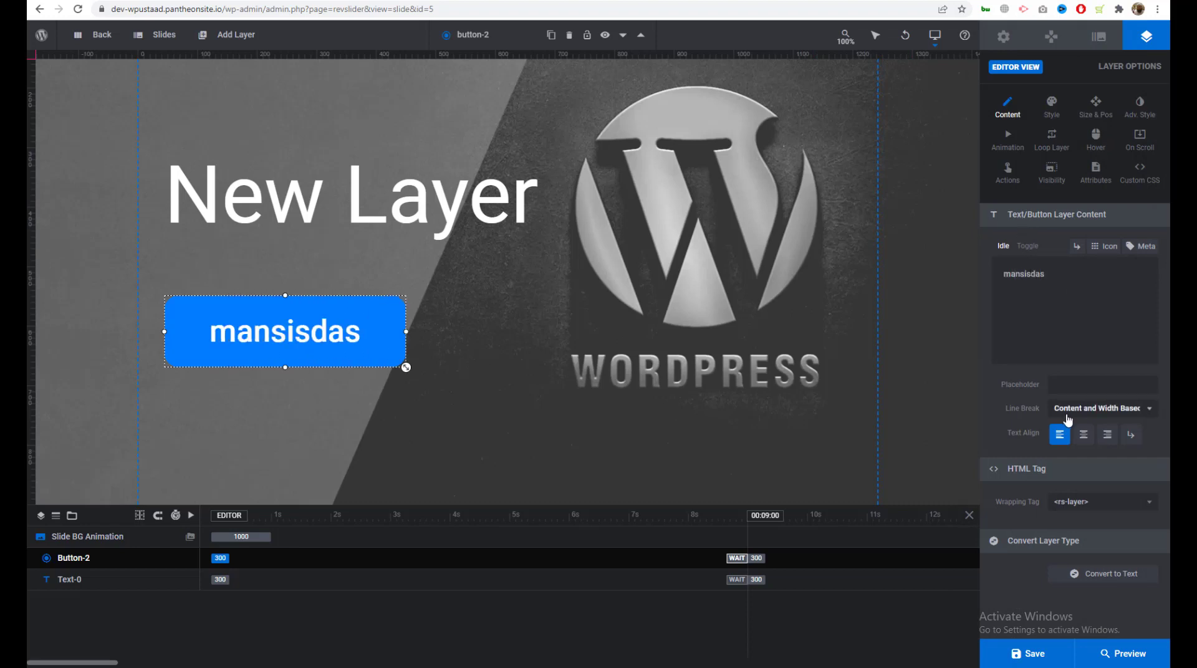
pyautogui.click(1088, 441)
pyautogui.click(1106, 439)
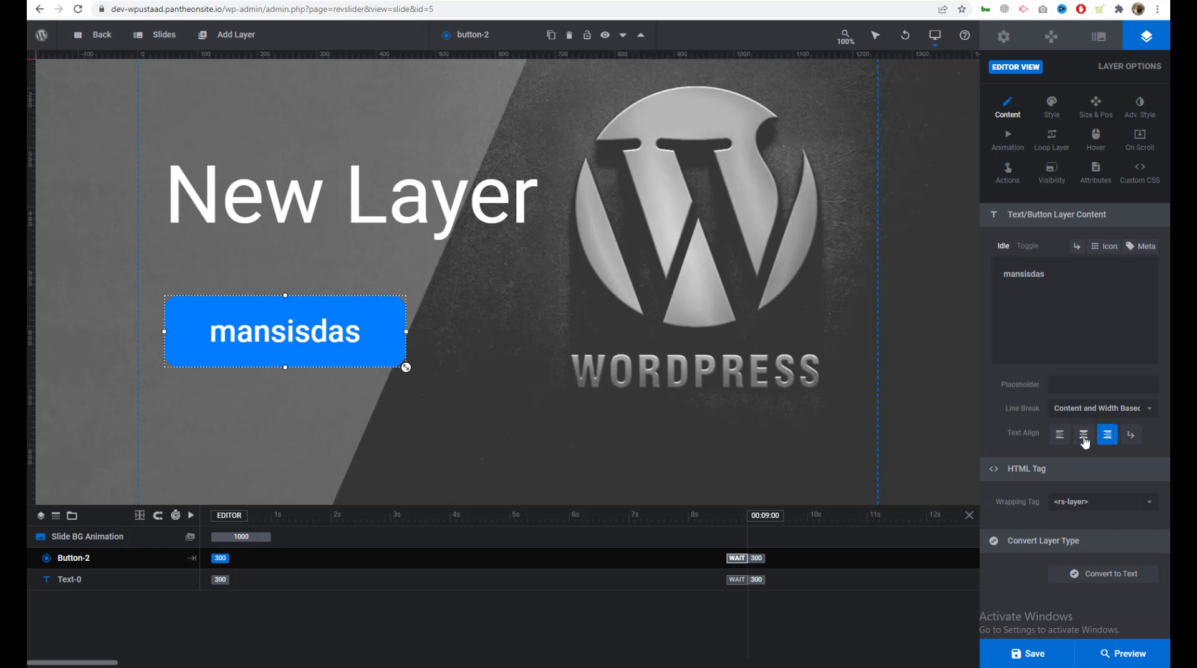
pyautogui.click(1082, 440)
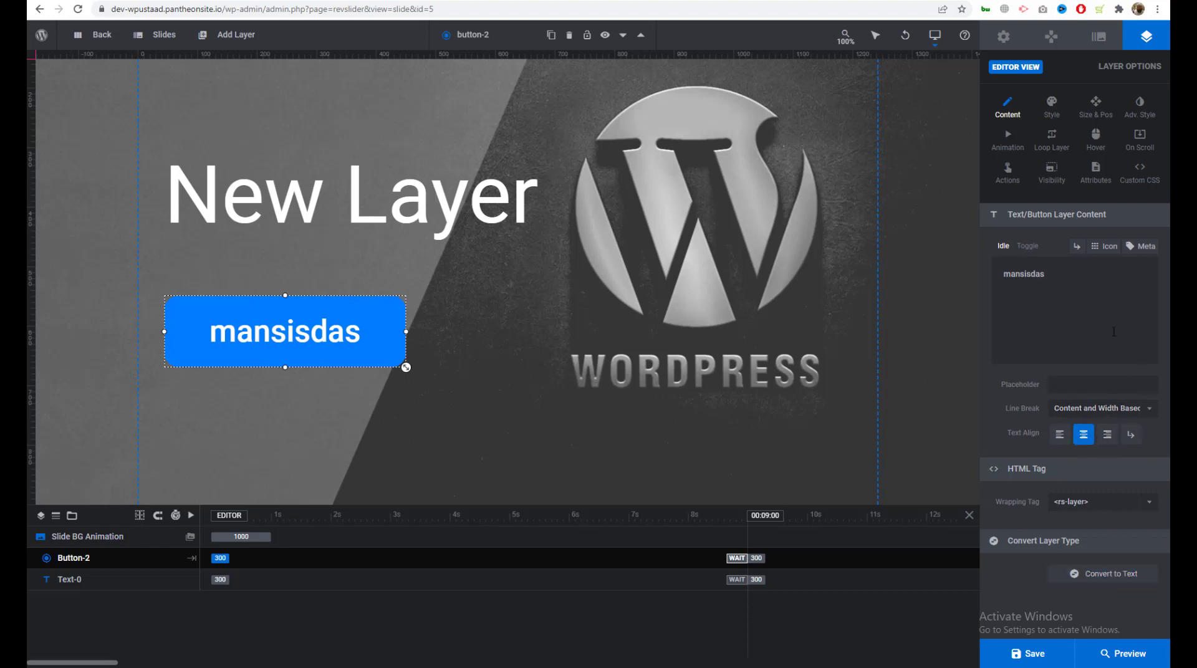
# Step: Append the FontAwesome power-off icon to the button's text and close the icon picker
pyautogui.click(1101, 247)
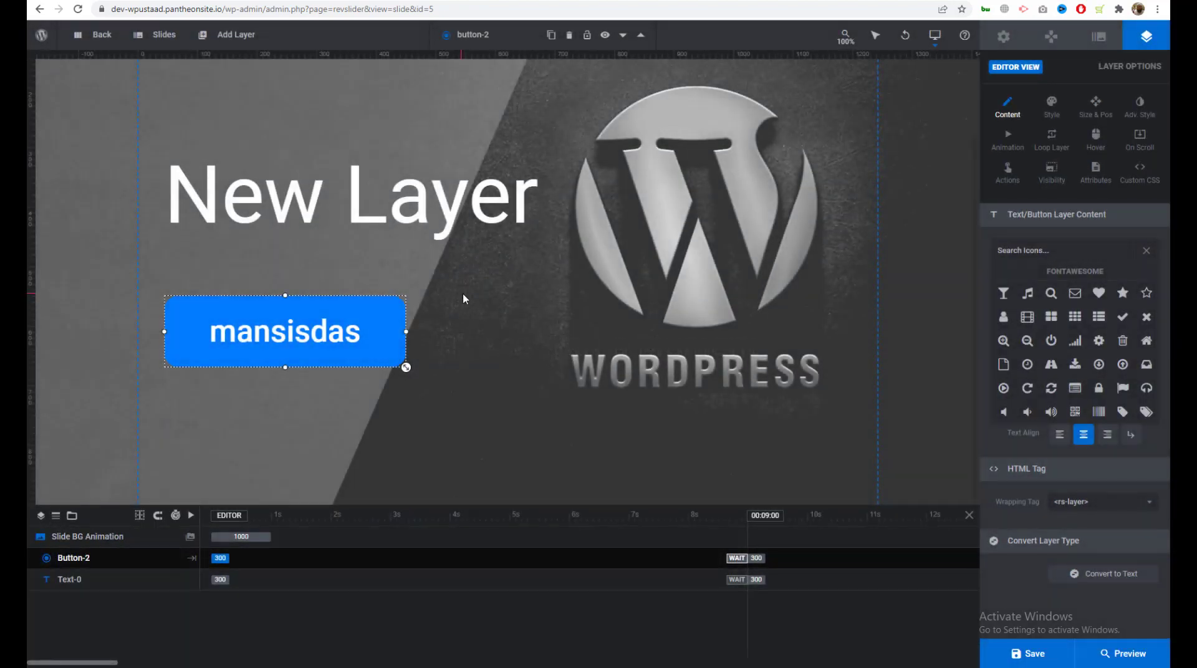
pyautogui.click(1051, 340)
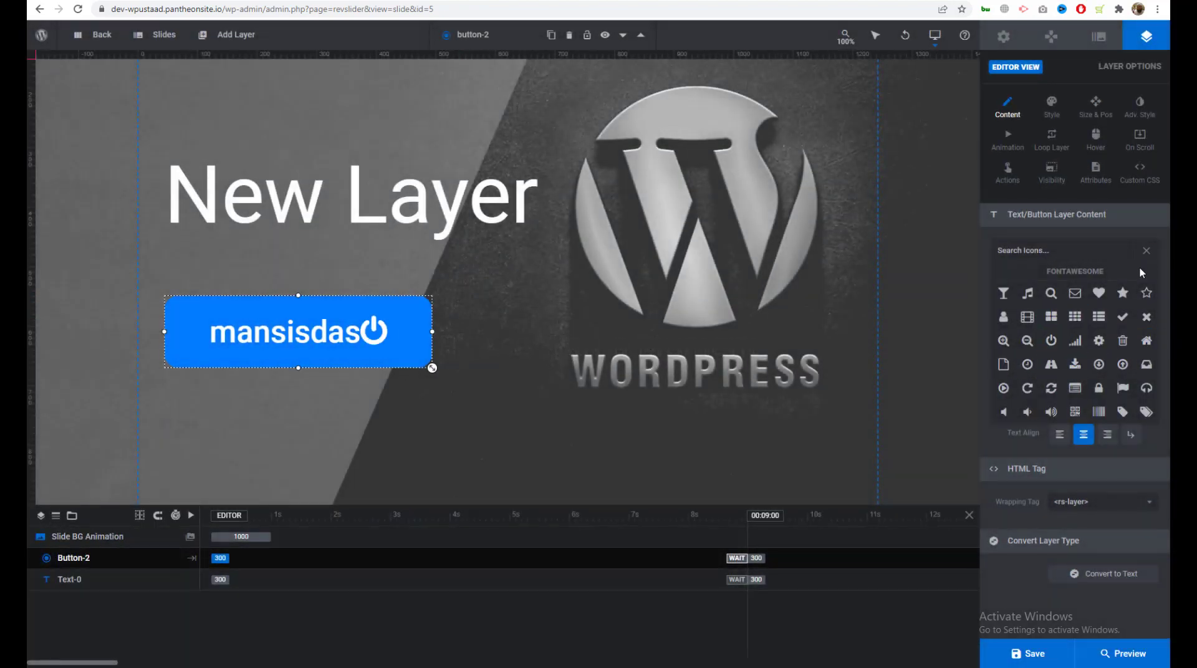
pyautogui.click(1146, 250)
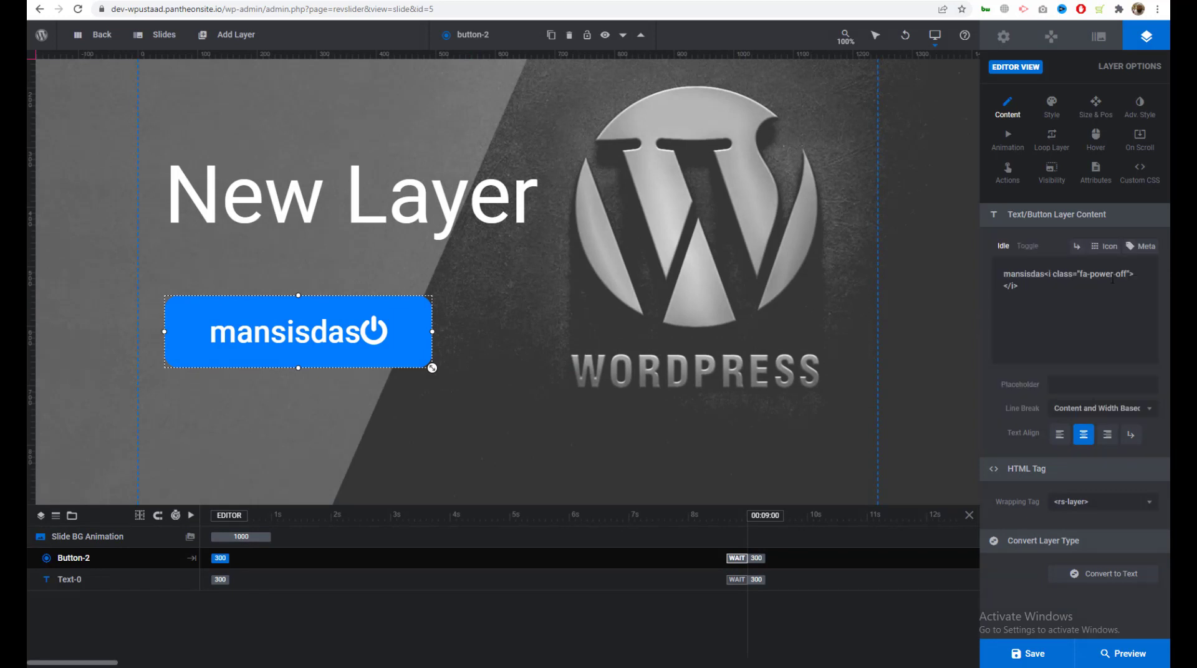
# Step: Look over the meta data tags available for the button's text and the layer types that can be added
pyautogui.click(1143, 246)
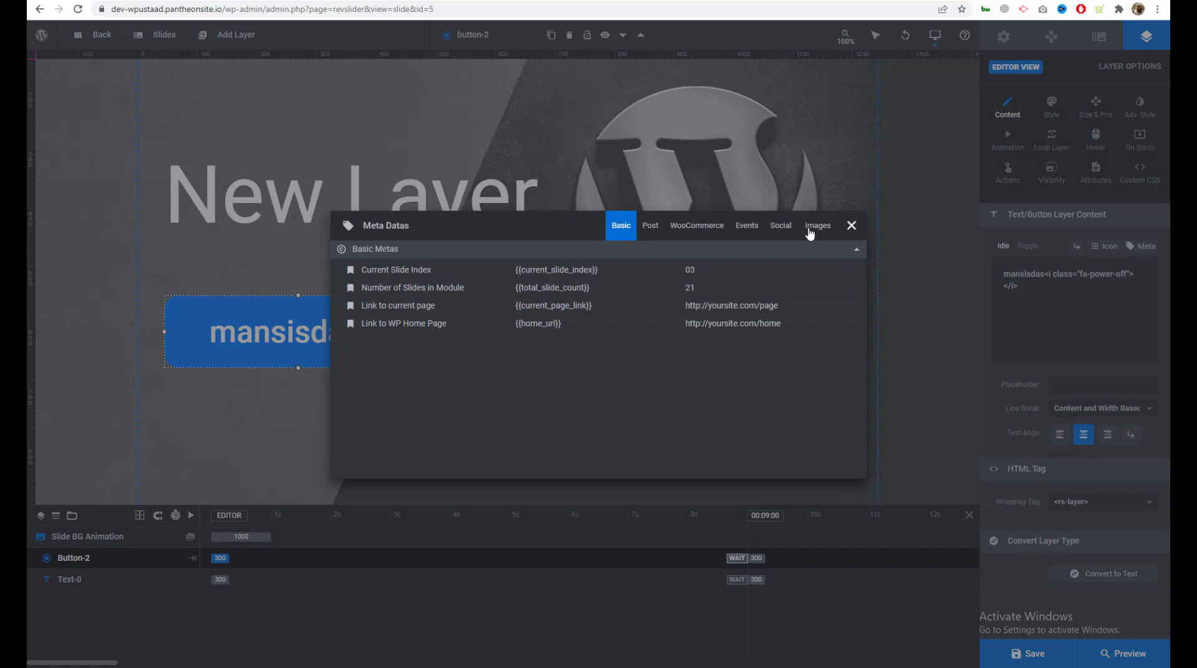
pyautogui.click(851, 226)
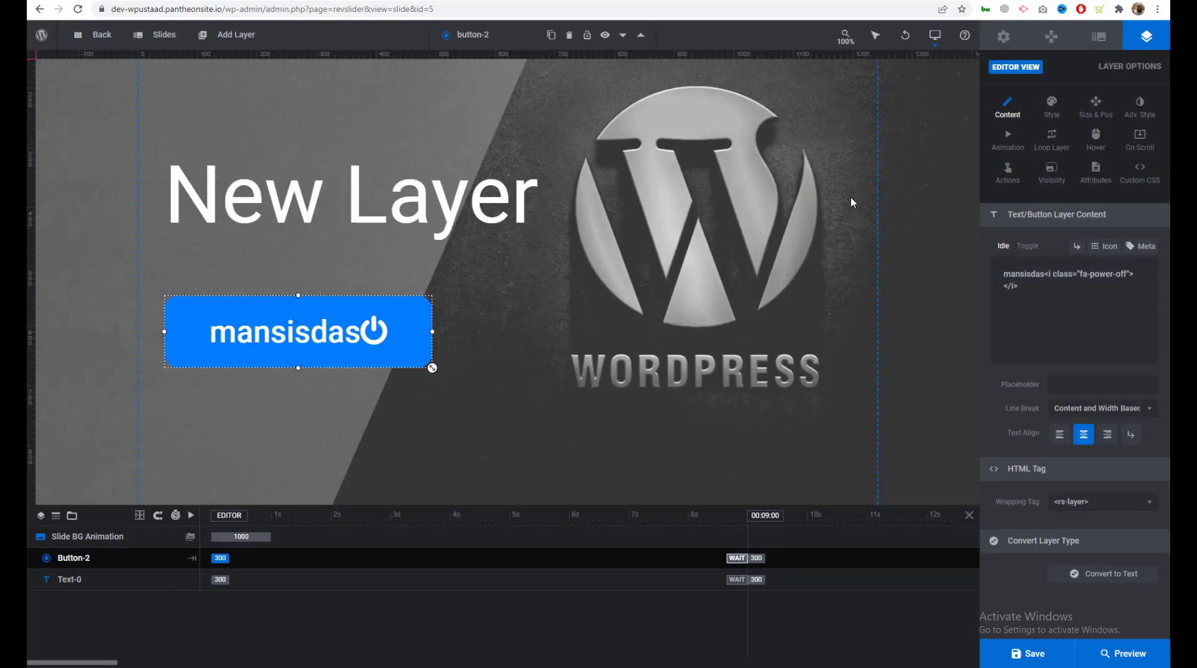
pyautogui.moveTo(221, 34)
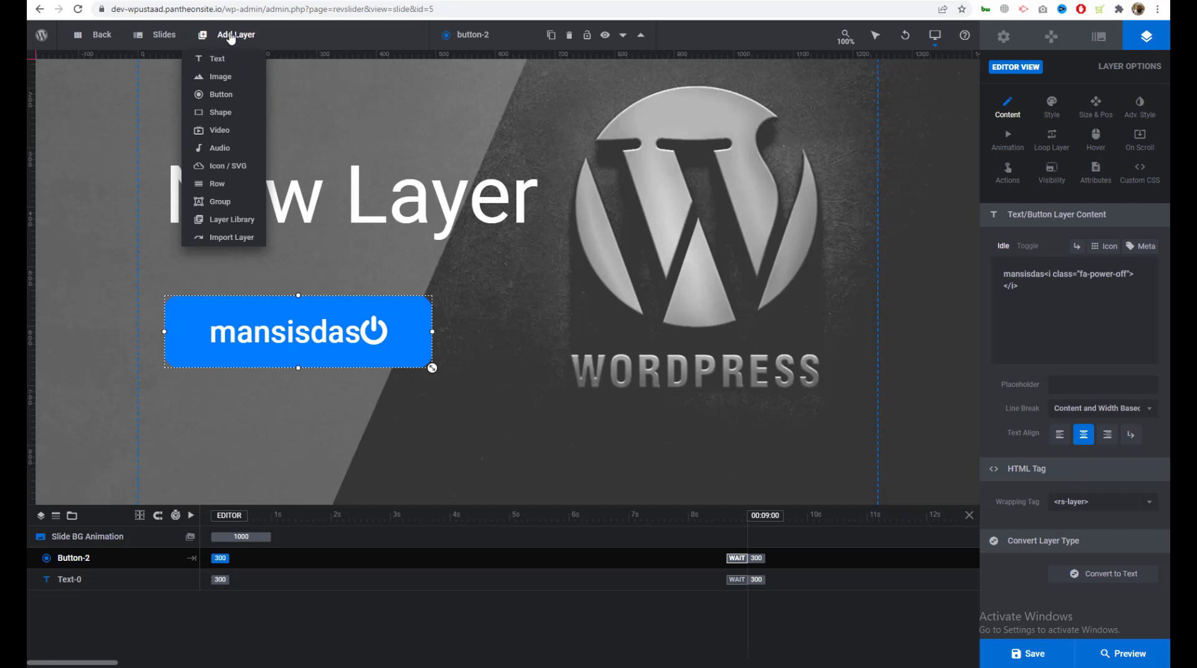
pyautogui.moveTo(224, 61)
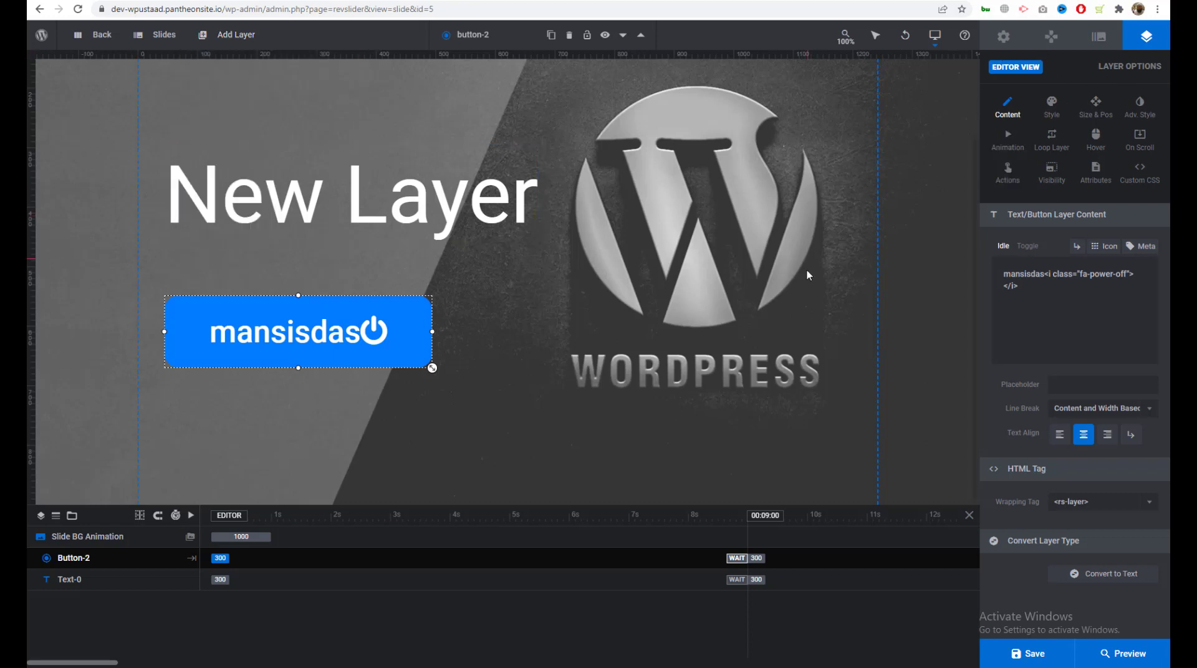
# Step: Save the module and check the slide on the live Home page
pyautogui.moveTo(1027, 655)
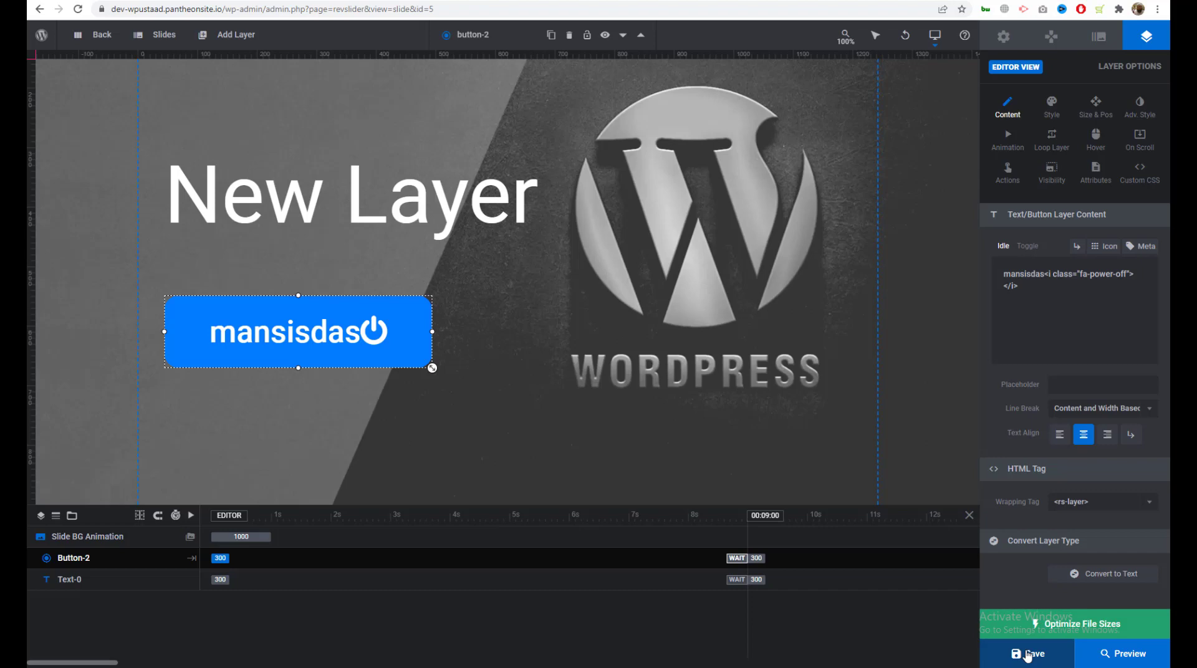
pyautogui.click(1028, 654)
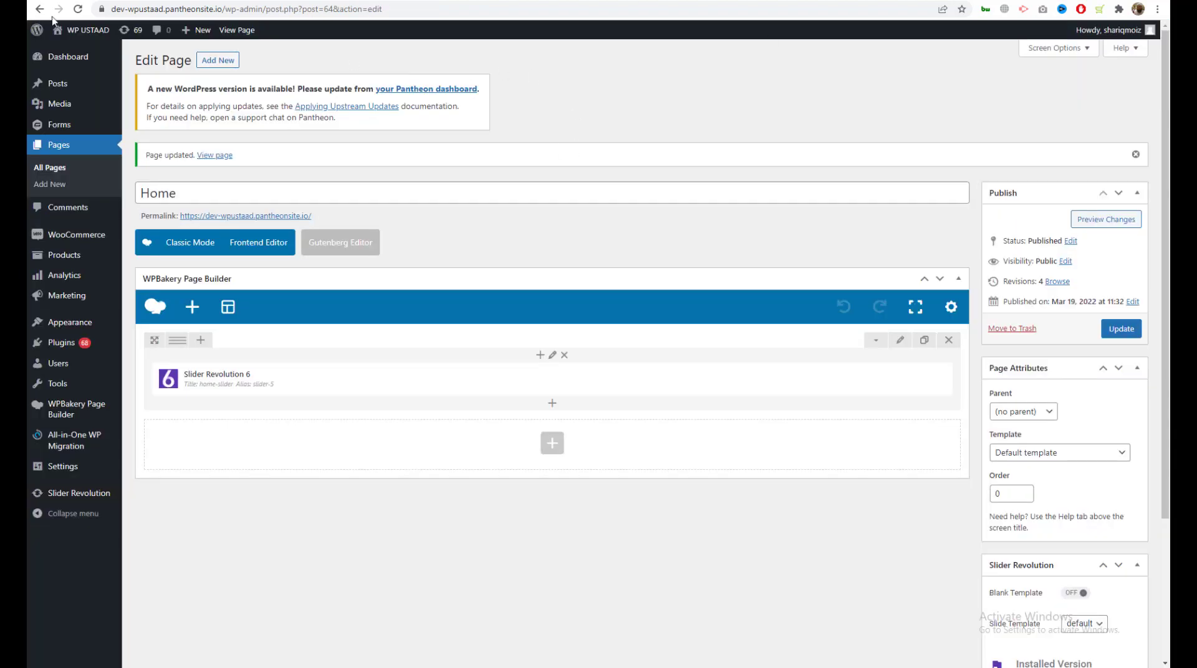
pyautogui.click(69, 51)
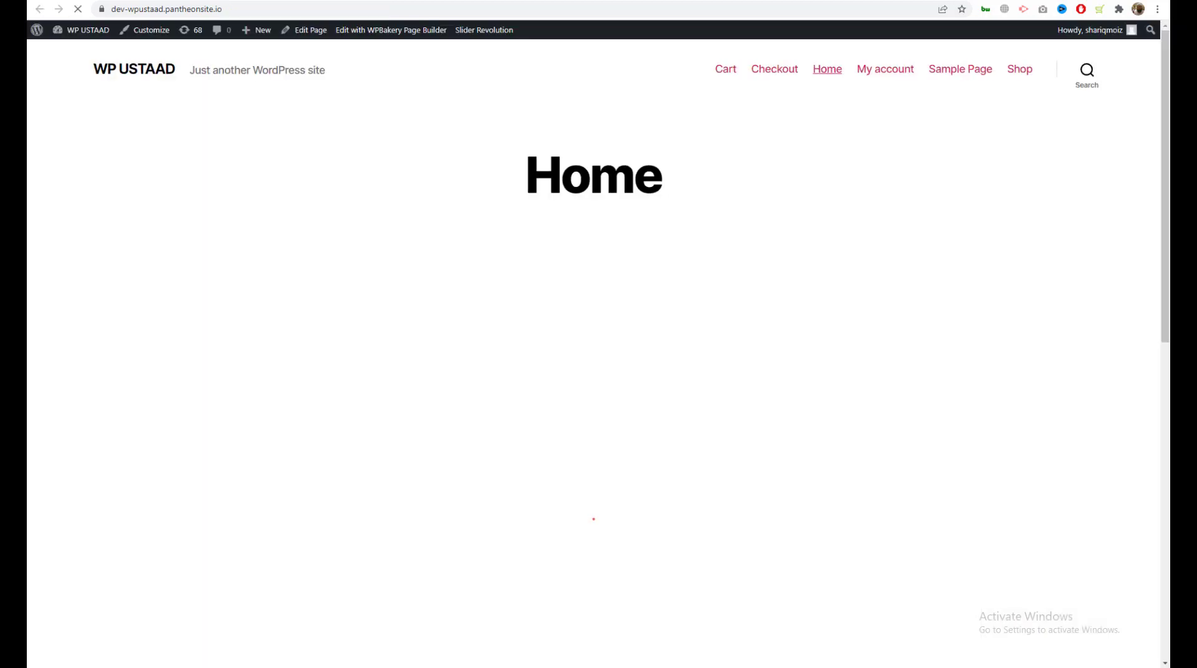
pyautogui.scroll(-5, 661, 195)
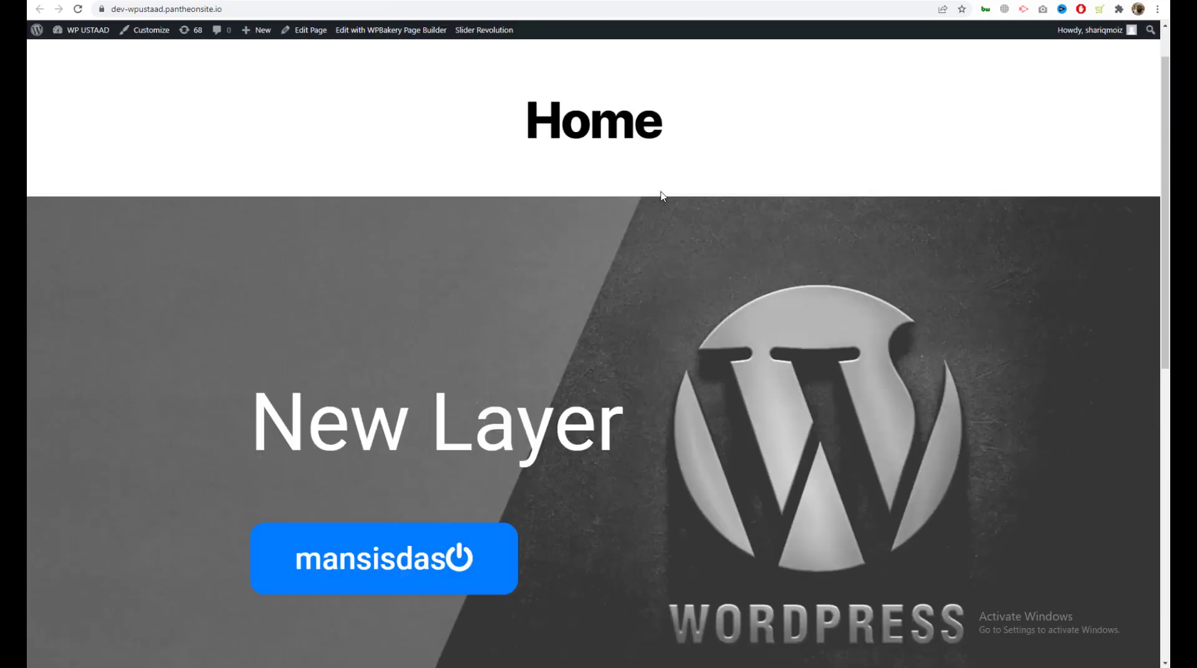
# Step: Examine the Slider Revolution settings in the Home page's editor and the published slider on the live page
pyautogui.hotkey('alt', 'Left')
pyautogui.scroll(-3, 703, 221)
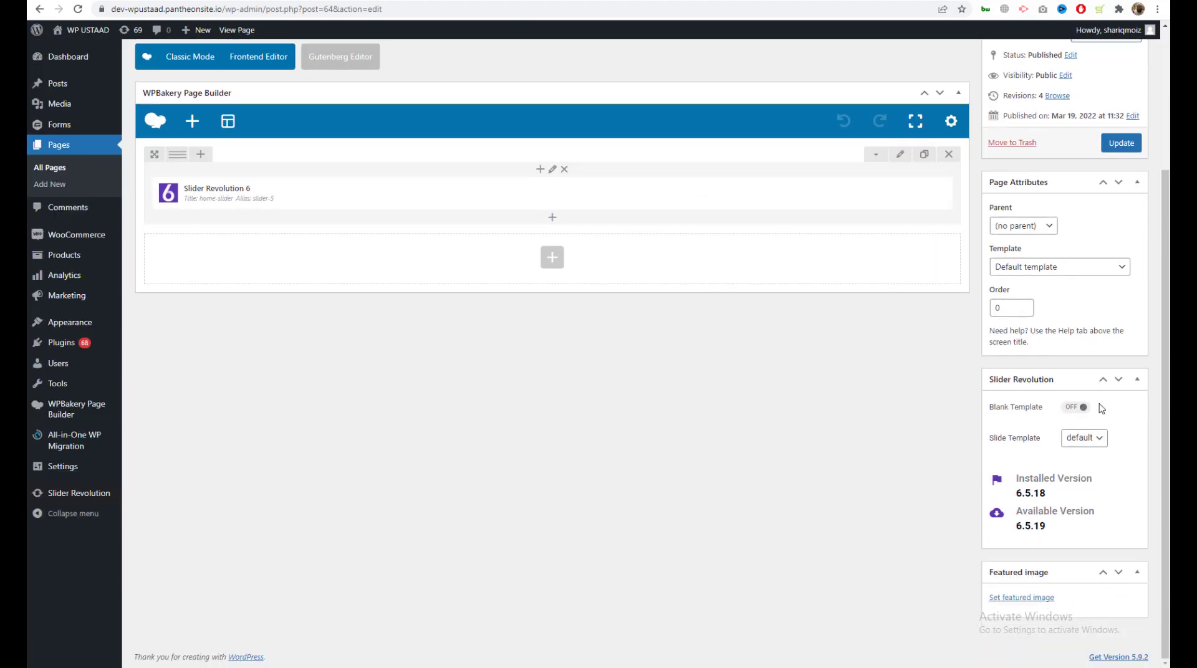
pyautogui.scroll(3, 1101, 408)
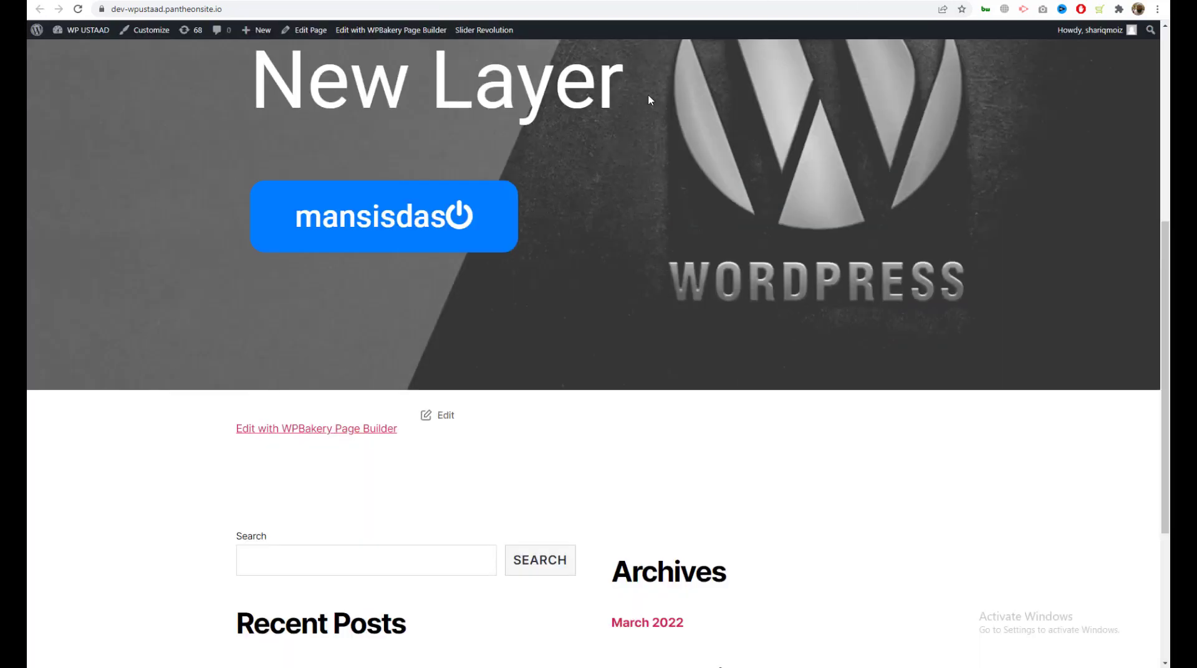
pyautogui.scroll(-1, 663, 248)
pyautogui.scroll(6, 665, 248)
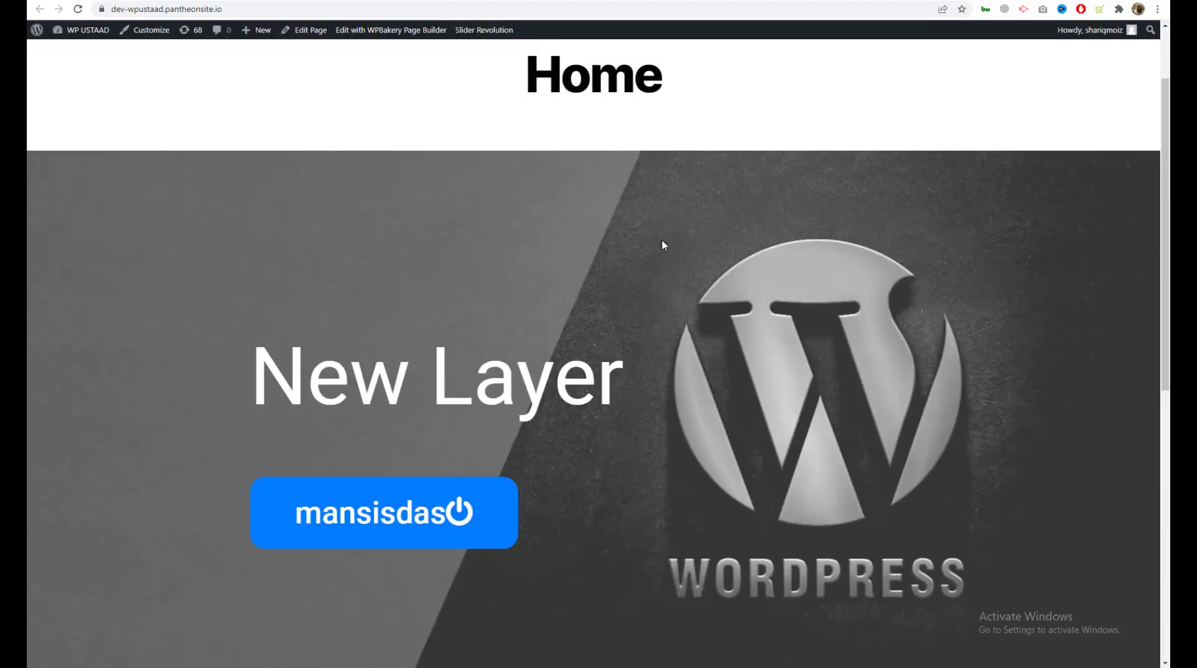
pyautogui.scroll(-3, 666, 248)
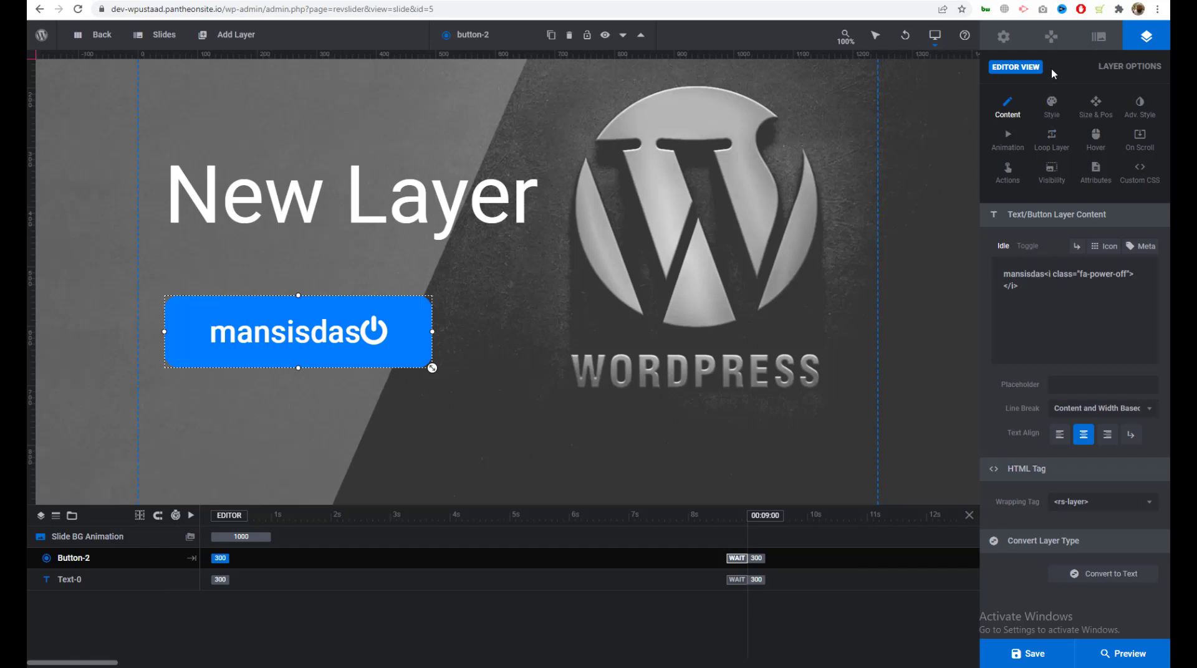
# Step: In the navigation arrow options, try aligning the left arrow to the module's centre and return it to middle left
pyautogui.click(1051, 36)
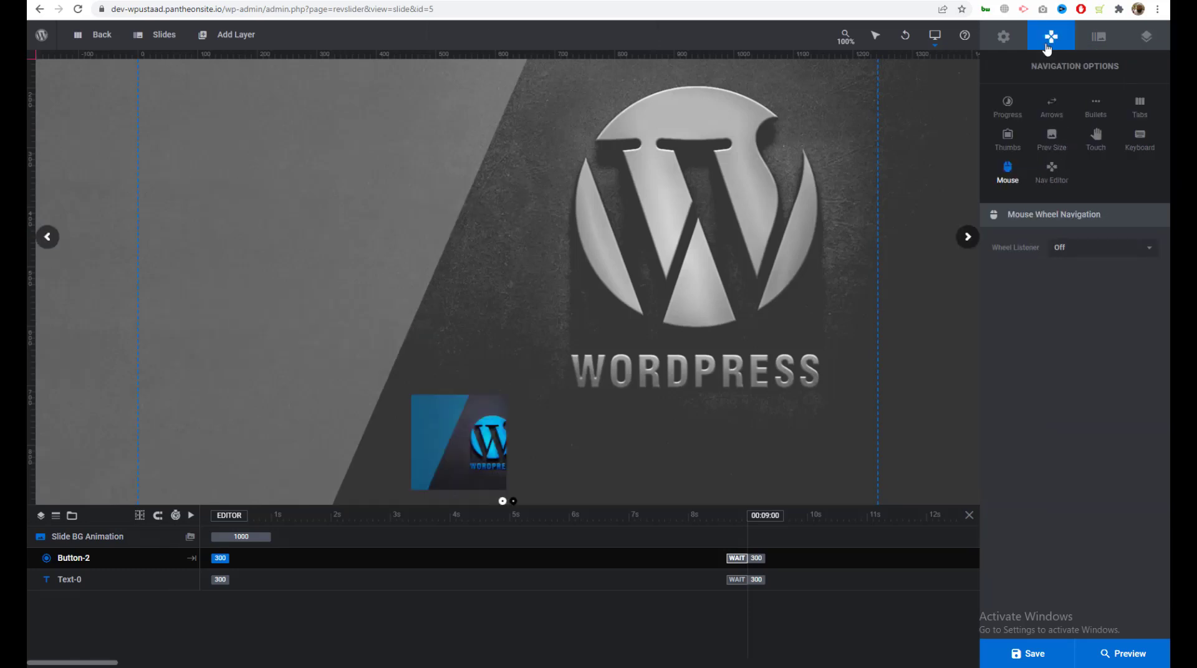
pyautogui.click(1090, 30)
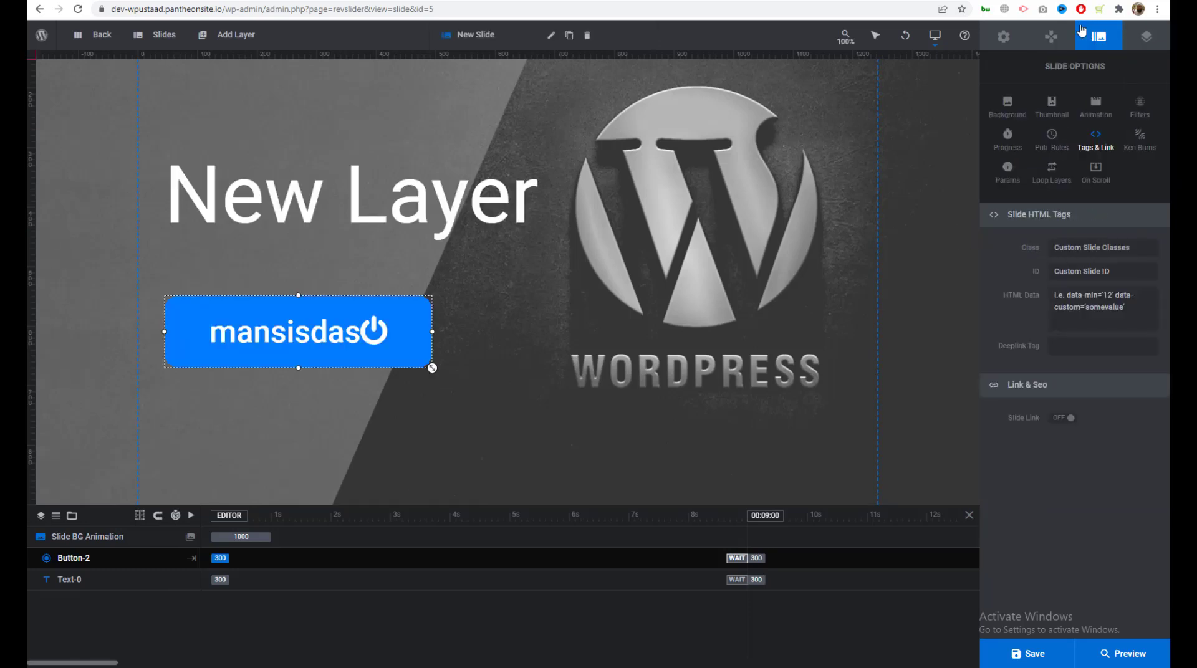
pyautogui.click(1051, 37)
pyautogui.click(1054, 112)
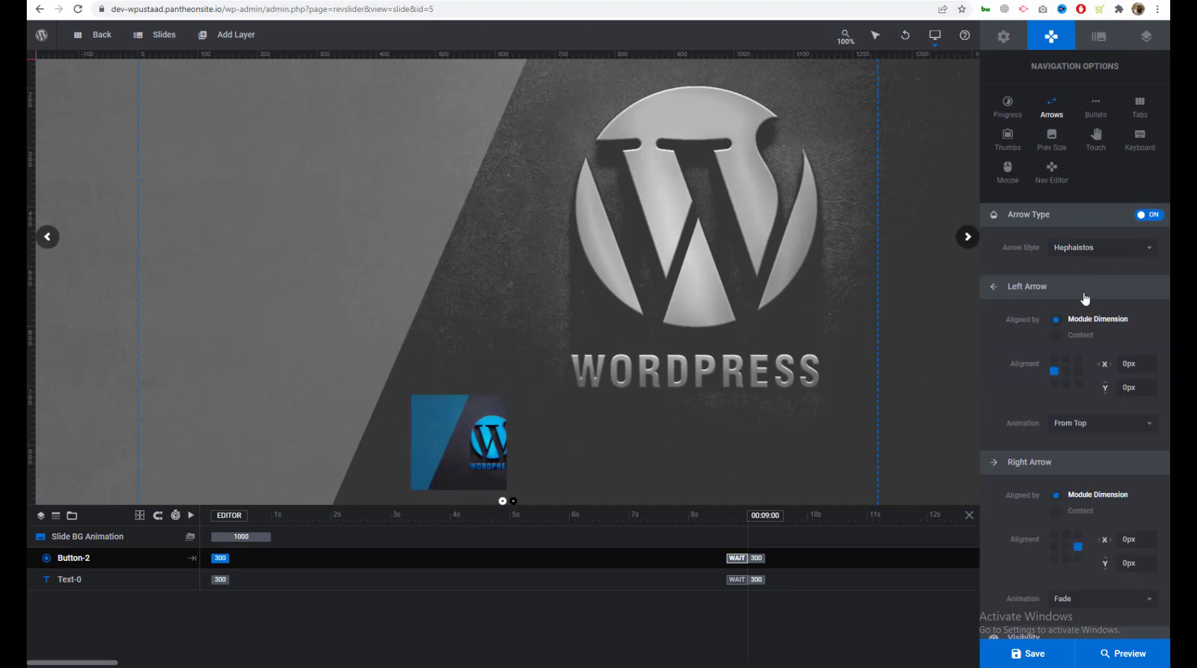
pyautogui.click(1065, 373)
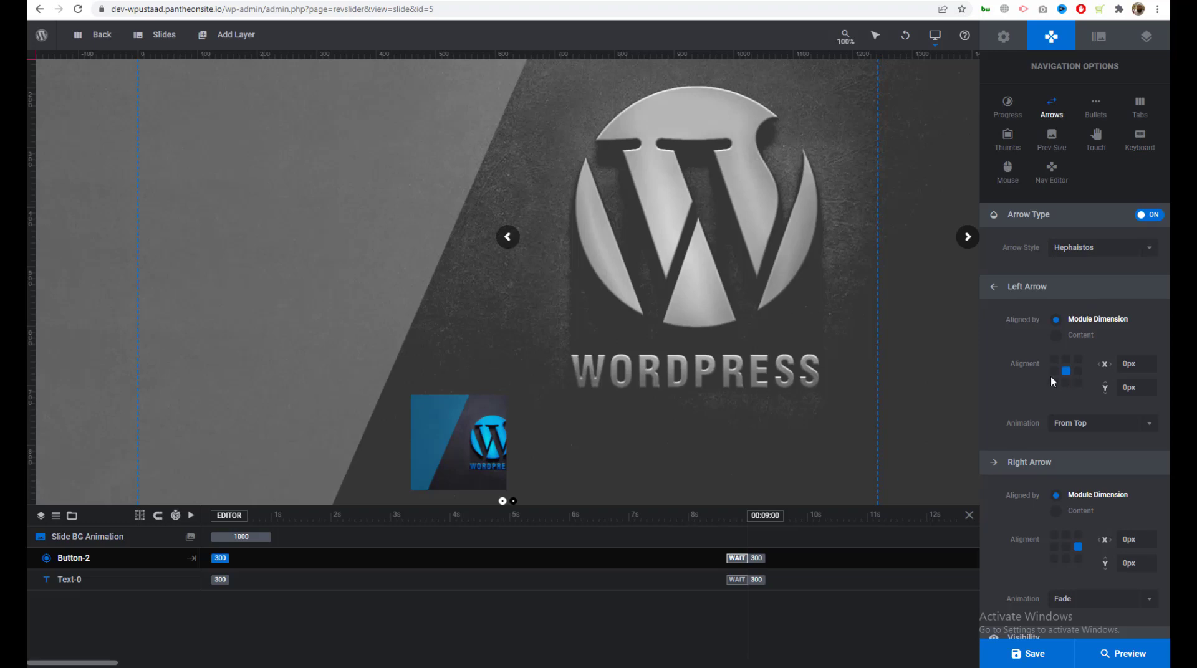
pyautogui.click(1053, 373)
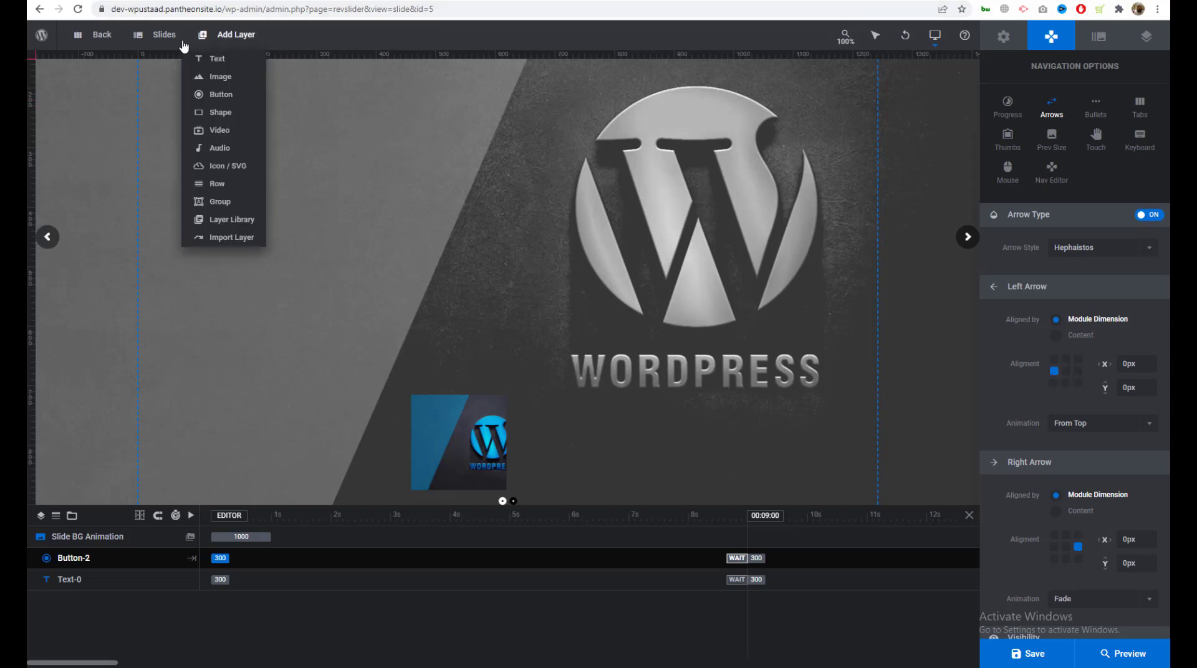
# Step: Duplicate the #1 New Slide in the module
pyautogui.moveTo(164, 37)
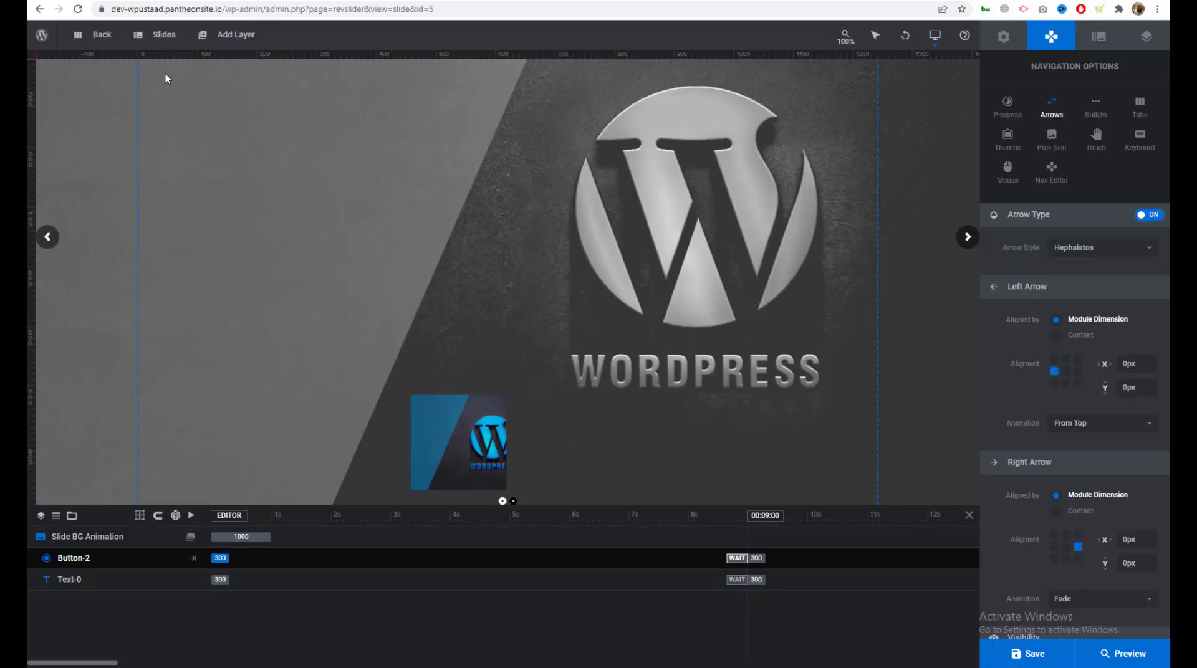
pyautogui.moveTo(166, 50)
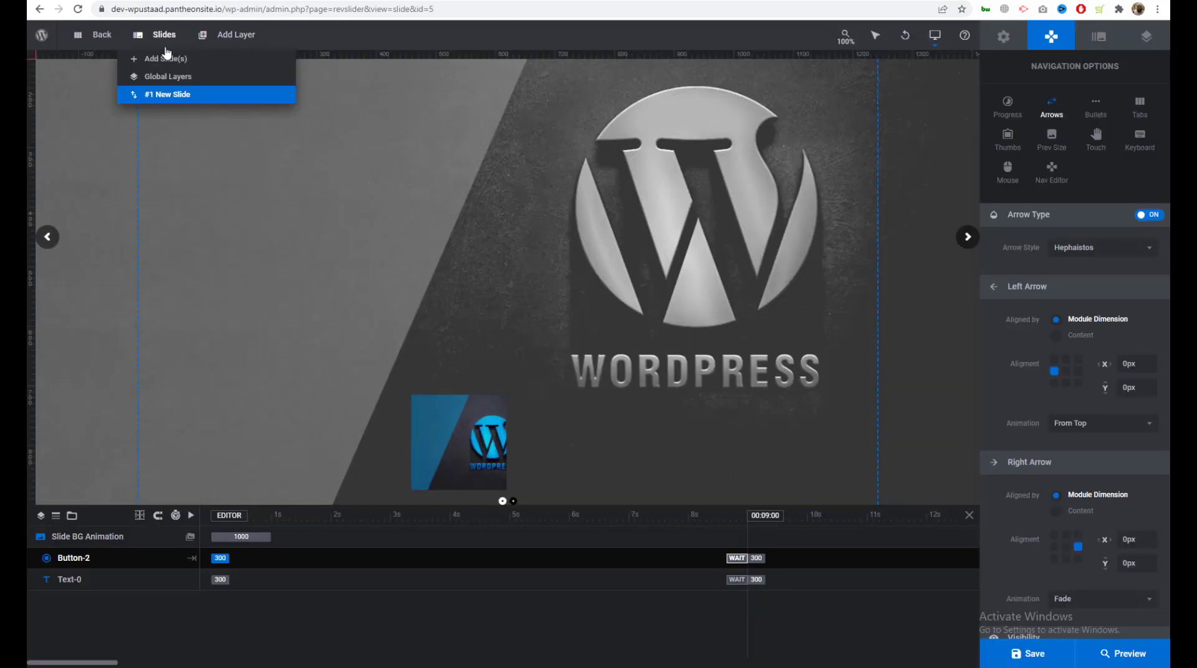
pyautogui.rightClick(165, 94)
pyautogui.press('Escape')
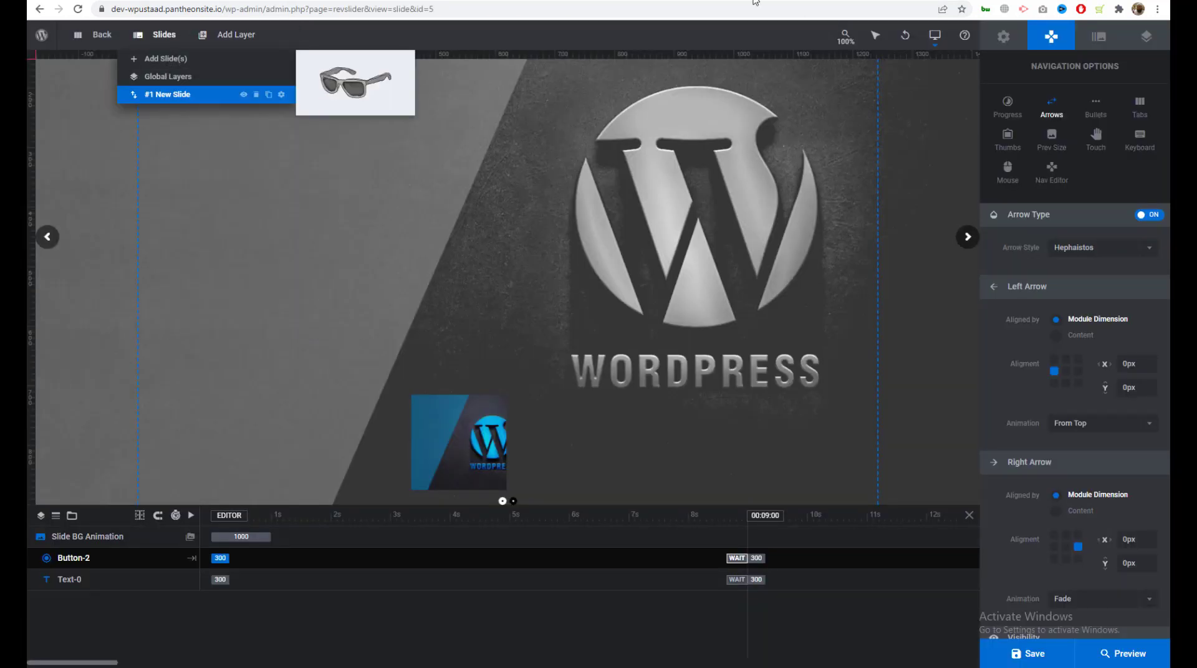
pyautogui.moveTo(217, 40)
pyautogui.moveTo(164, 35)
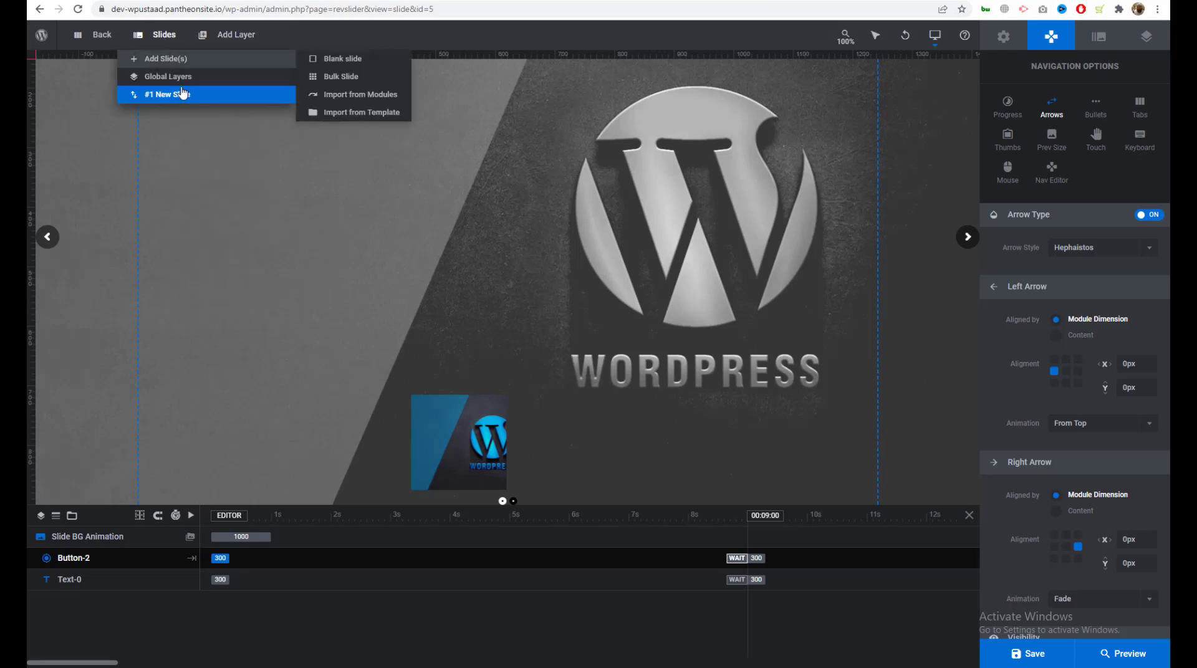
pyautogui.click(268, 95)
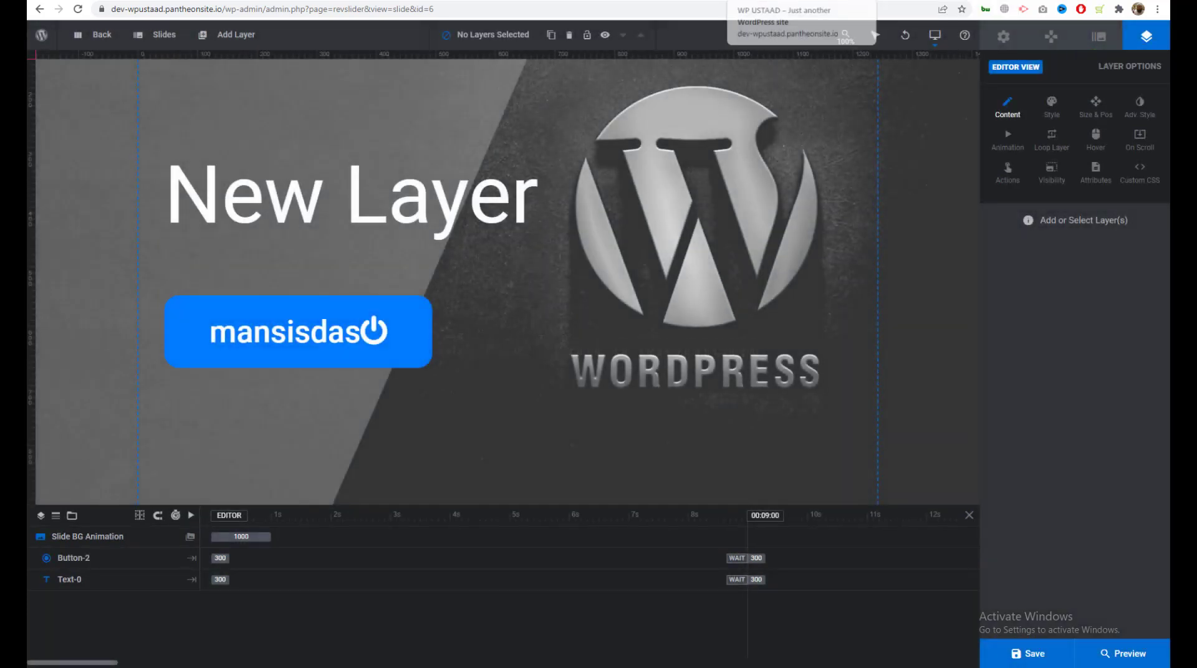
# Step: Save the module with the duplicated slide and check the slider on the live Home page
pyautogui.click(801, 0)
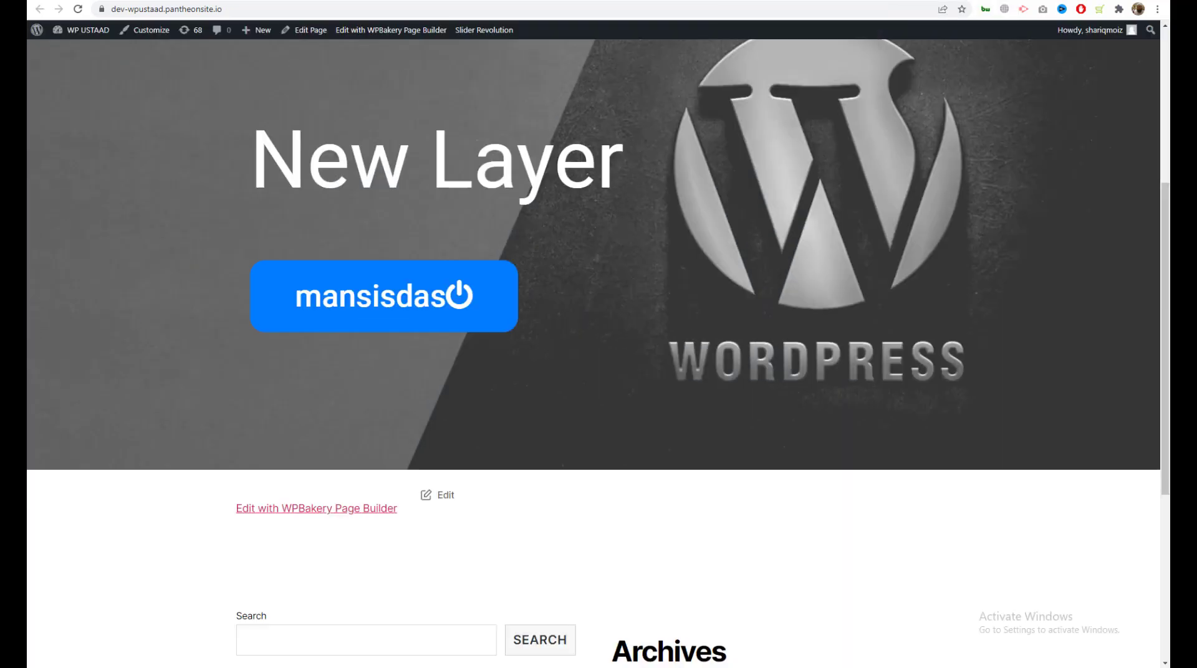
pyautogui.hotkey('ctrl', 'Tab')
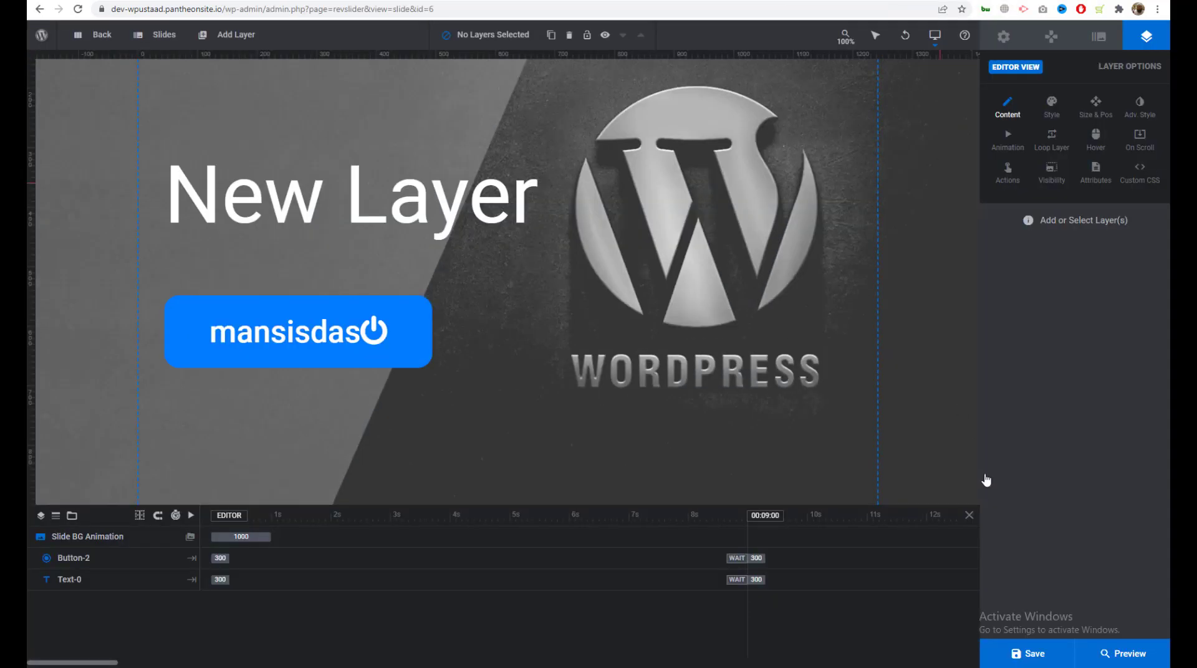
pyautogui.click(1022, 653)
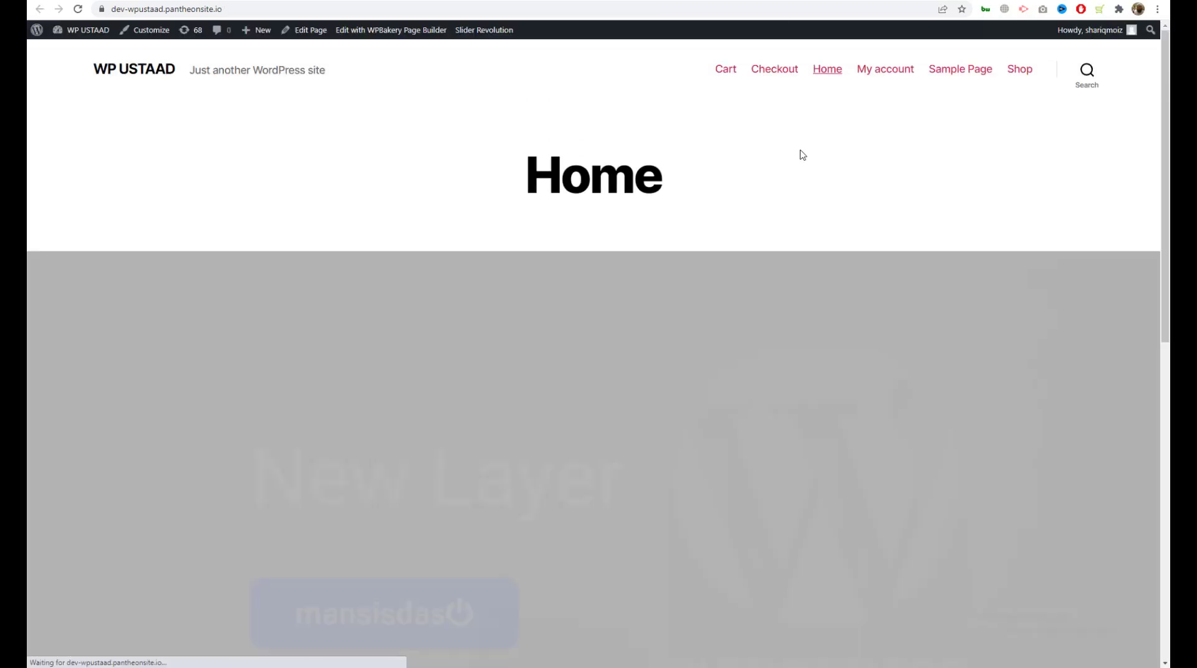
pyautogui.scroll(-2, 800, 152)
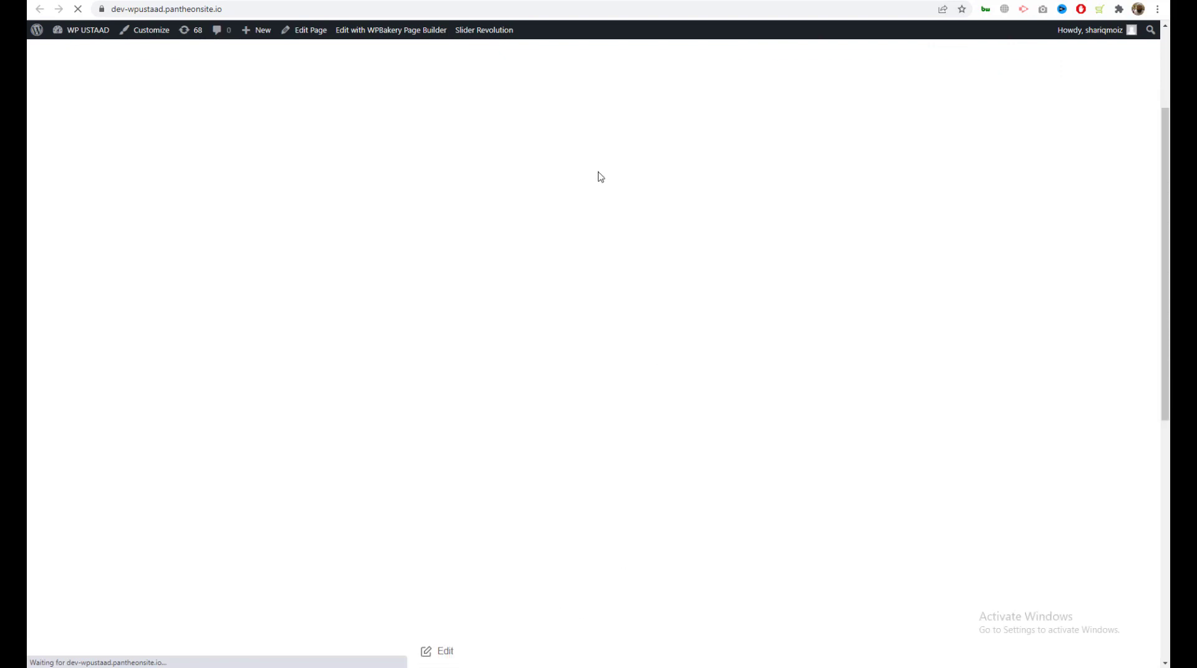
pyautogui.hotkey('alt', 'Left')
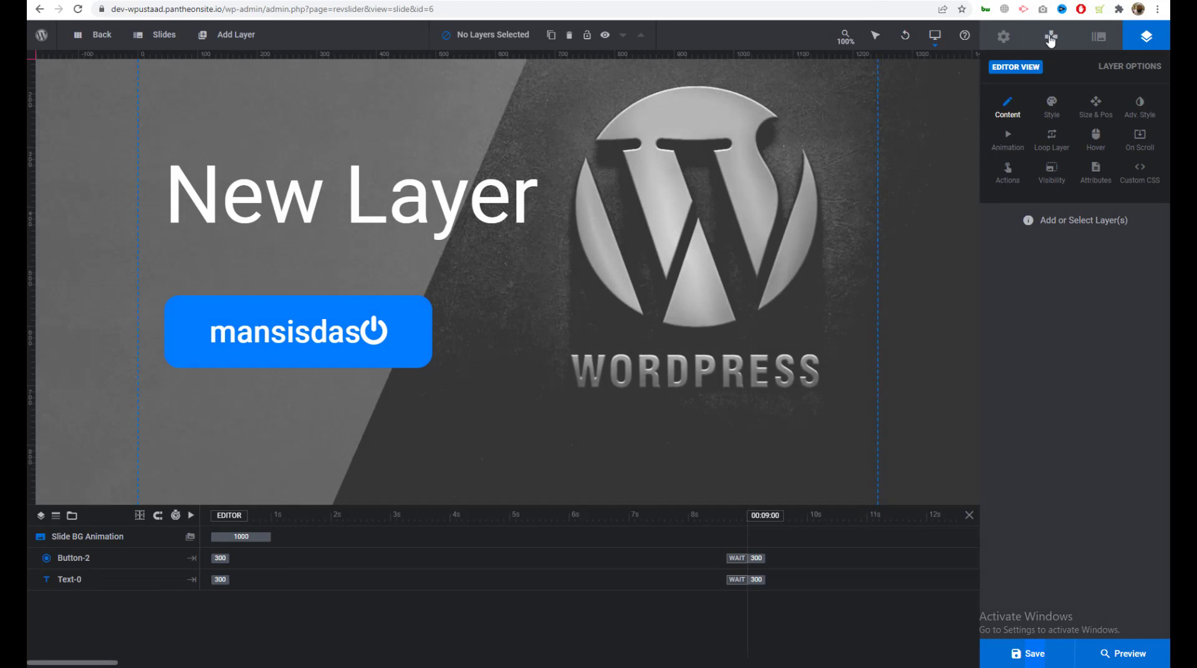
# Step: Reset the duplicated slide's thumbnails in the slide options and save the module
pyautogui.click(1052, 39)
pyautogui.click(1097, 37)
pyautogui.click(1052, 107)
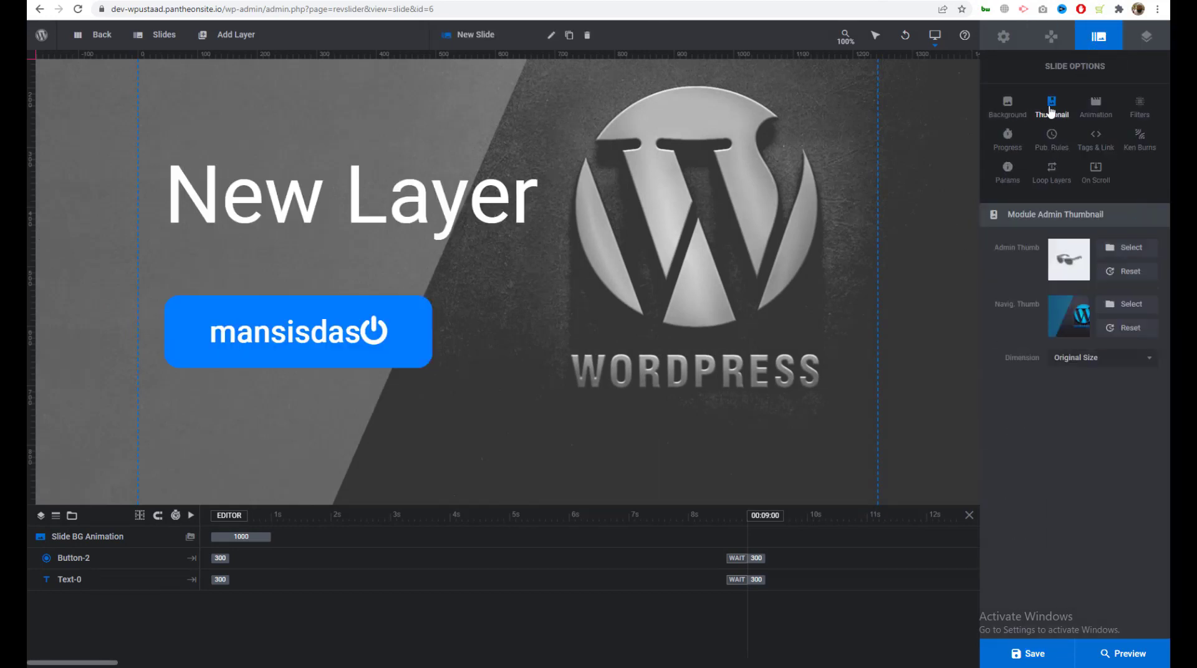
pyautogui.click(1123, 314)
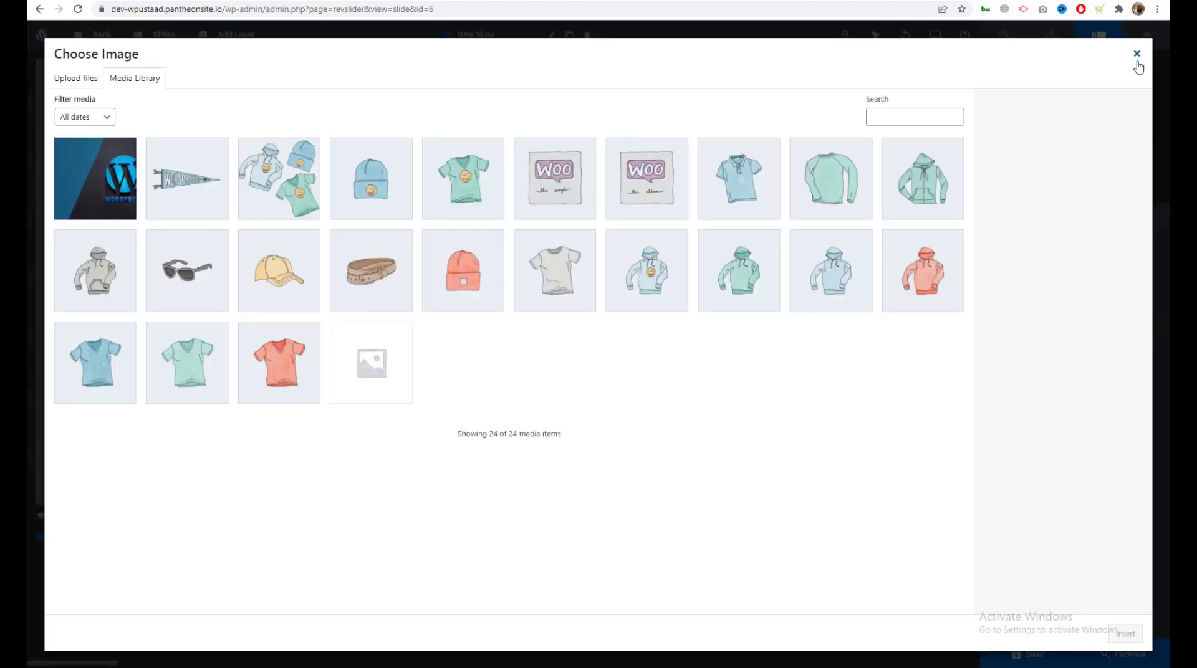
pyautogui.click(1137, 55)
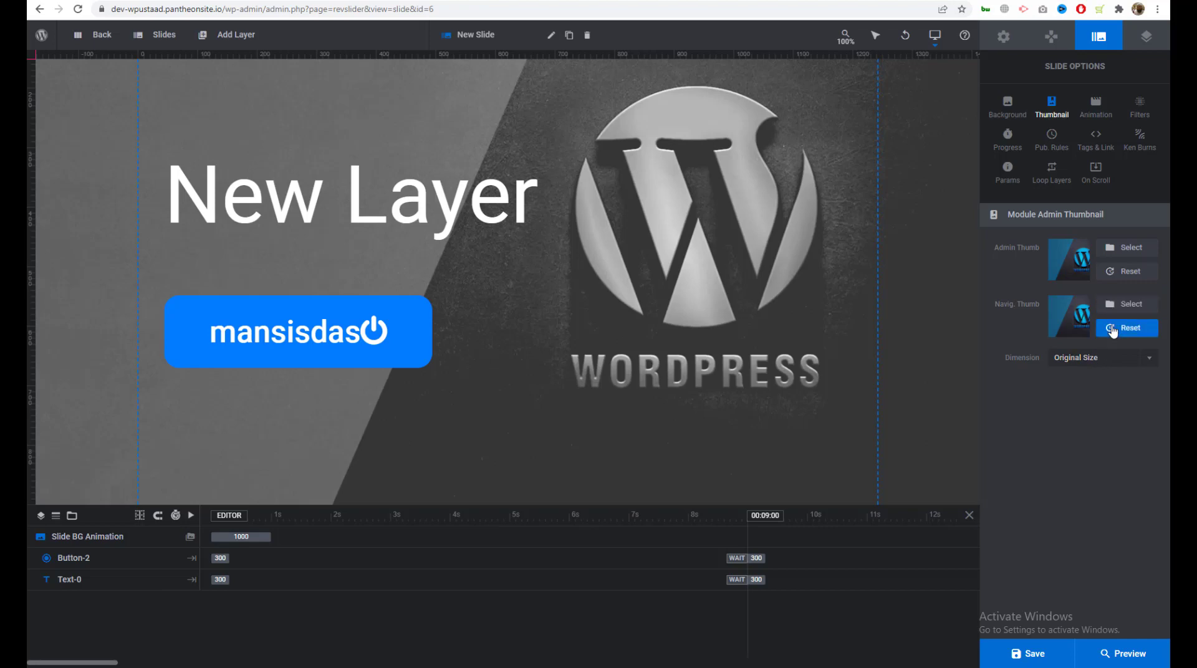
pyautogui.click(1028, 653)
# Step: Review the duplicated slide's background and thumbnail options and save the module again
pyautogui.click(1007, 108)
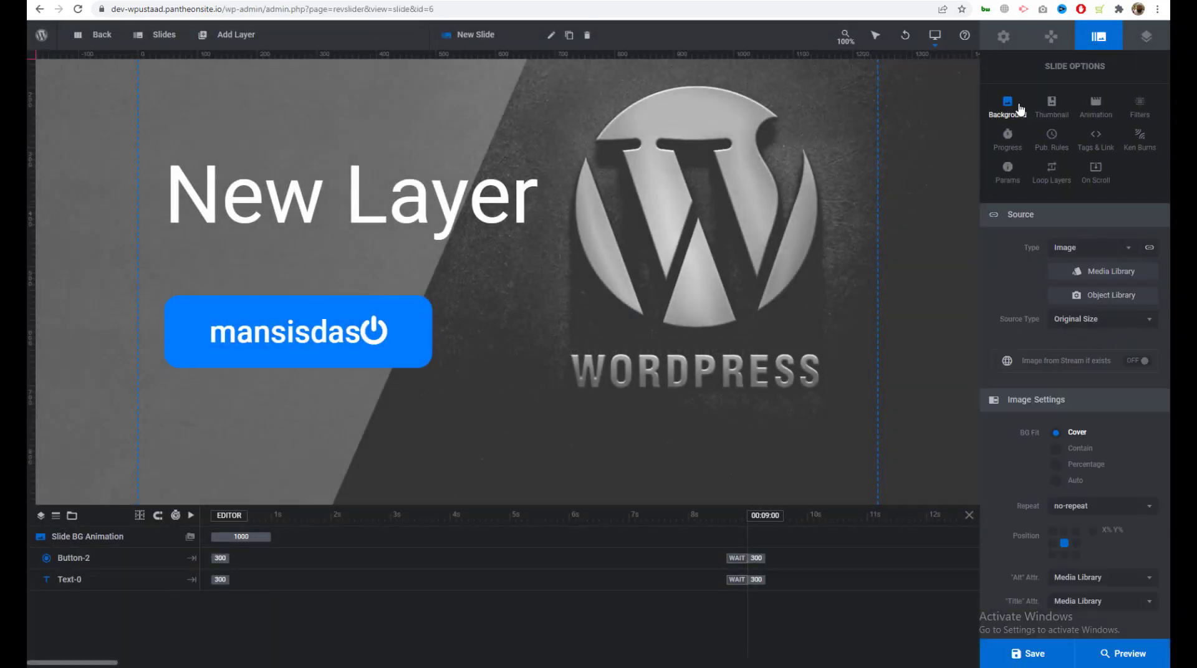
pyautogui.click(1040, 655)
pyautogui.click(1055, 107)
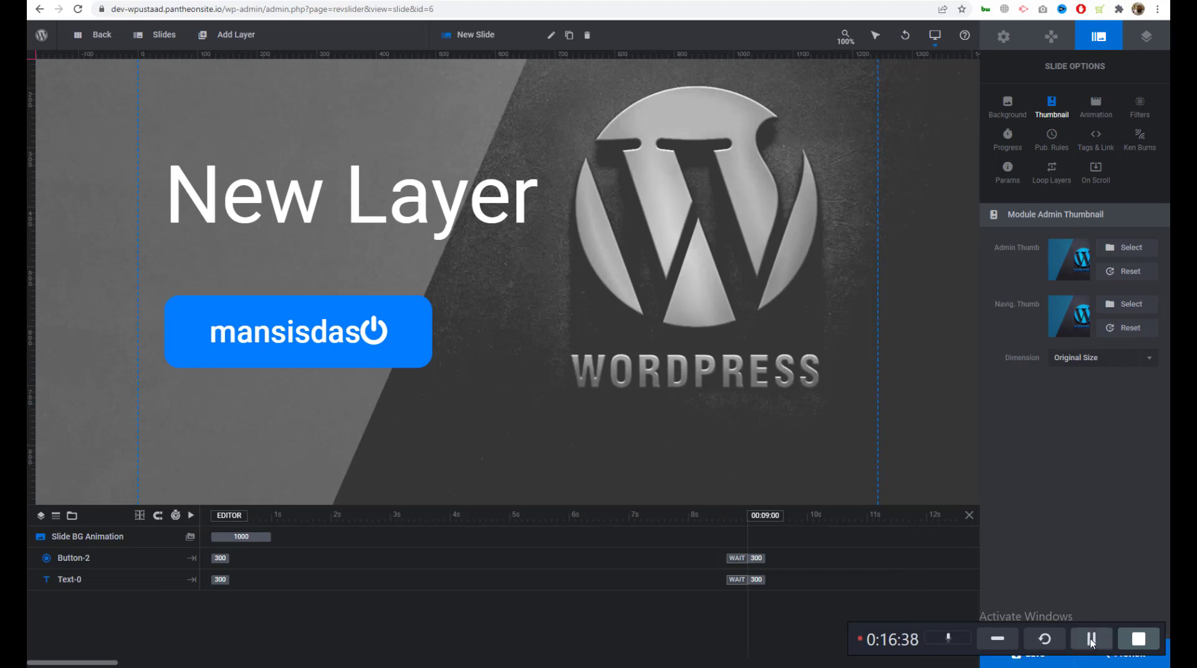
pyautogui.click(1023, 536)
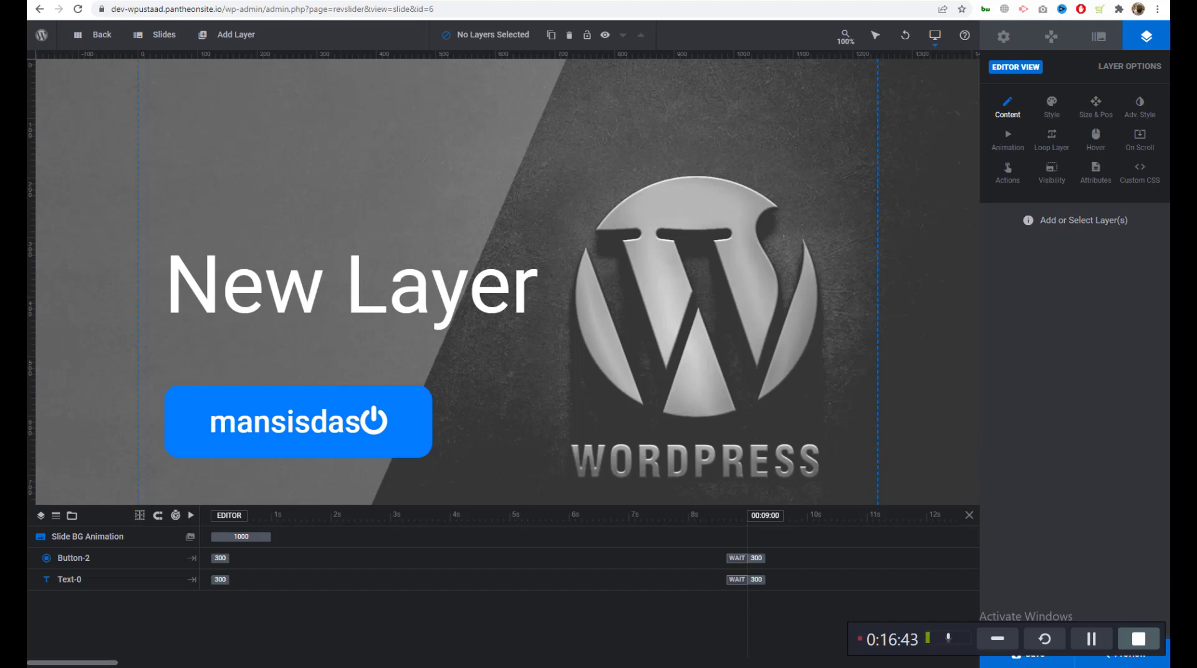
pyautogui.click(1023, 659)
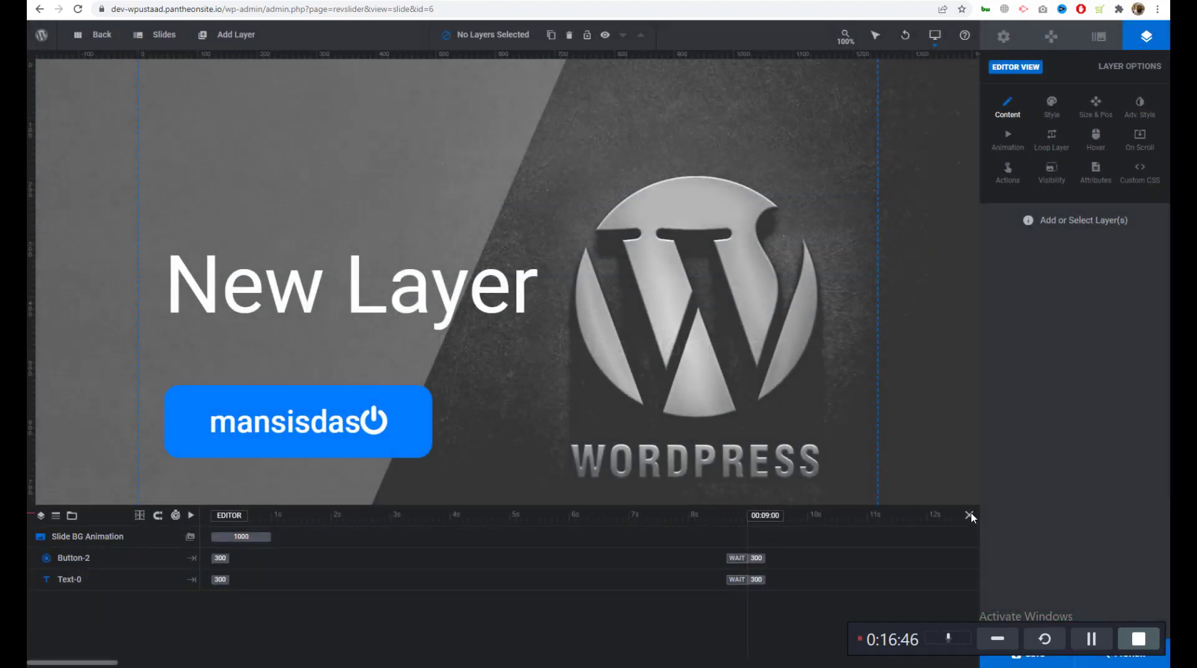
pyautogui.click(971, 518)
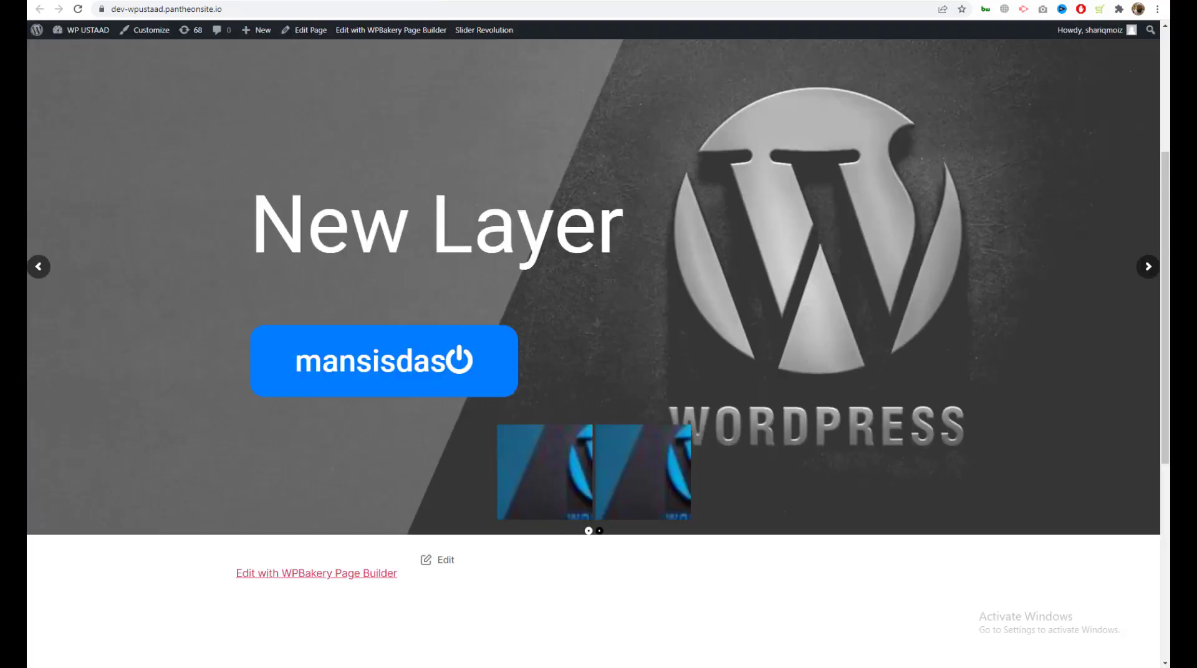
# Step: Reload the live Home page and check the slider's bullets and thumbnails
pyautogui.press('F5')
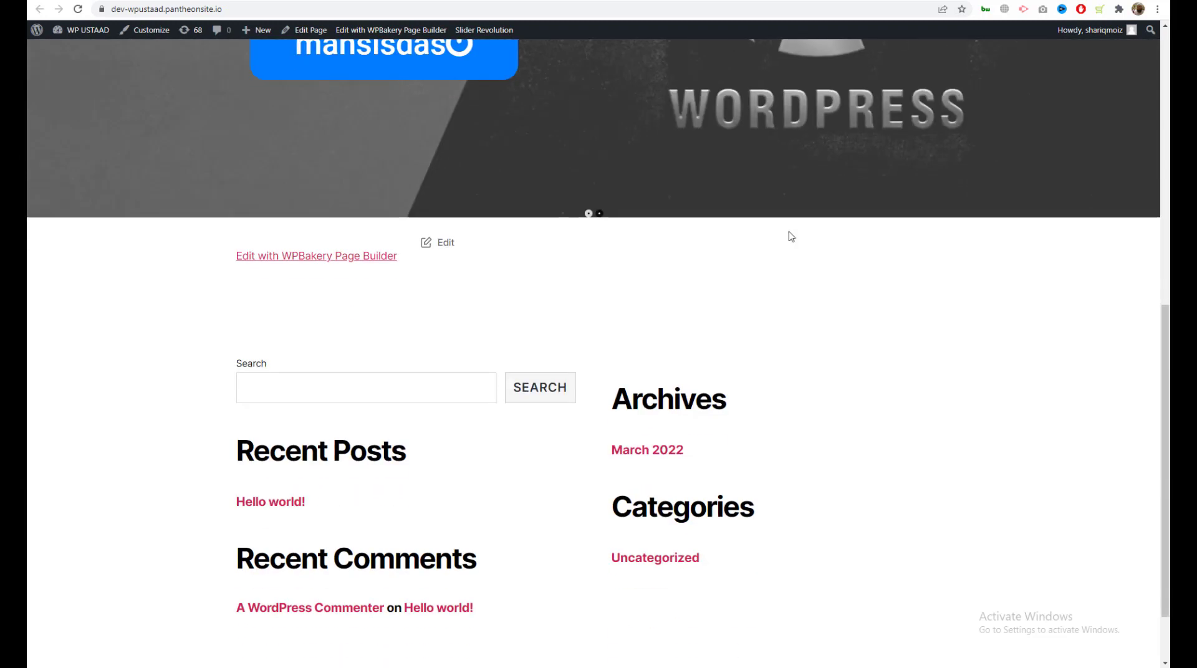
pyautogui.scroll(6, 789, 234)
pyautogui.scroll(-1, 789, 187)
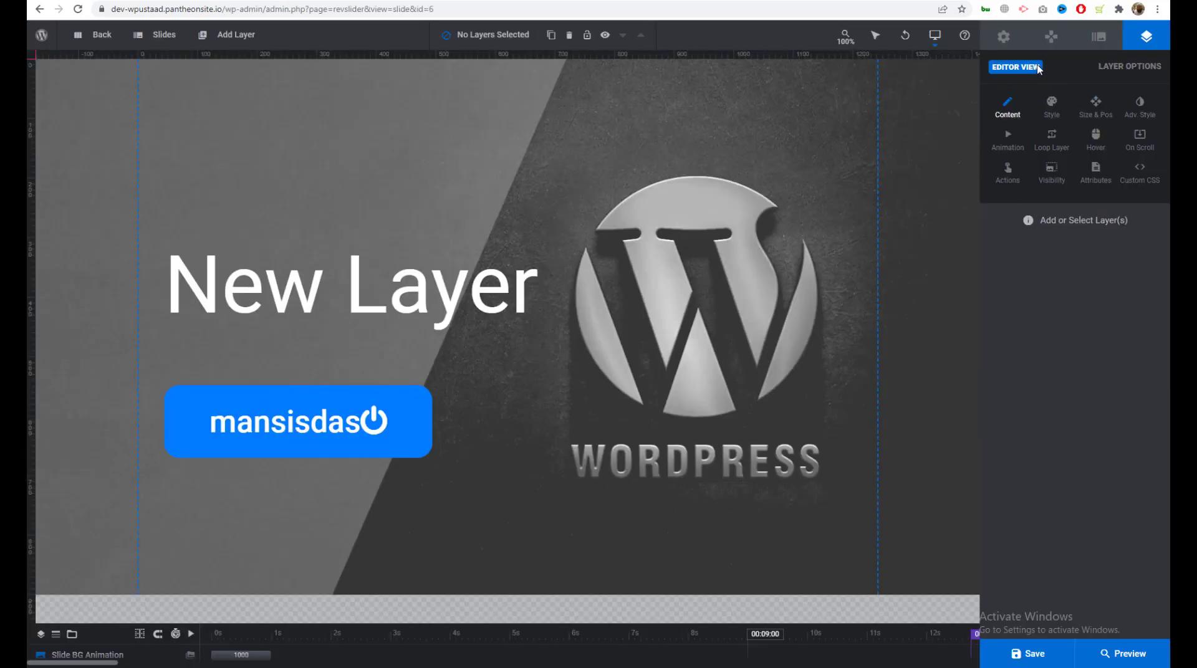
# Step: Turn off the bullets in the module's navigation options and save the module
pyautogui.click(1051, 39)
pyautogui.click(1051, 106)
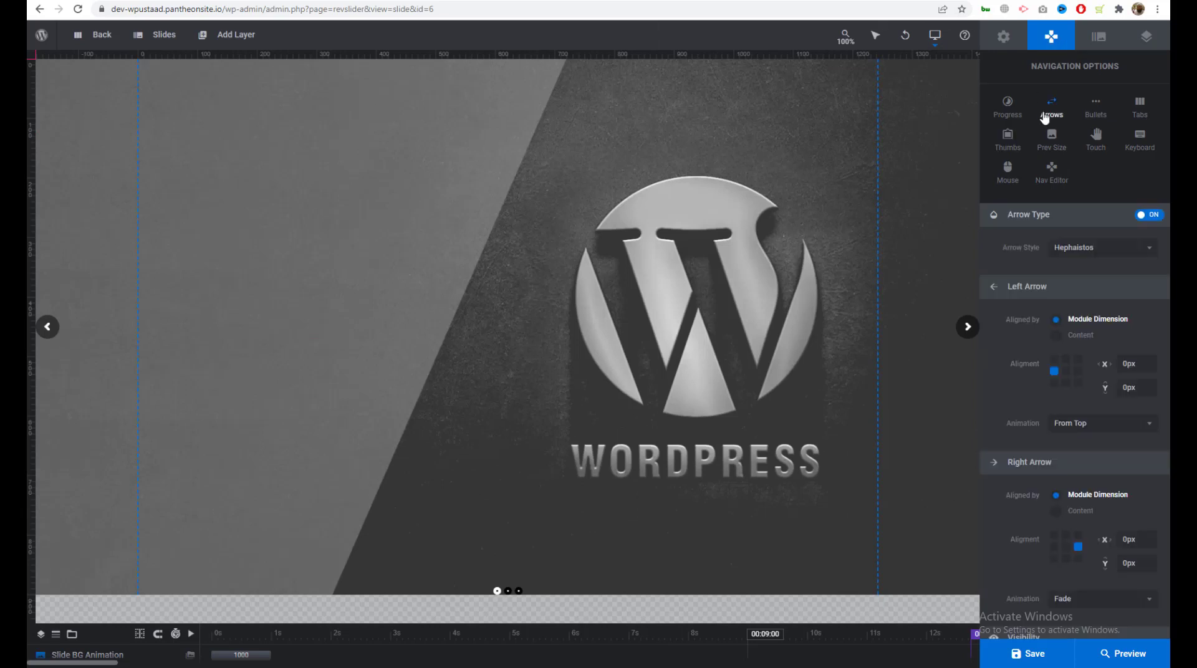
pyautogui.click(1096, 110)
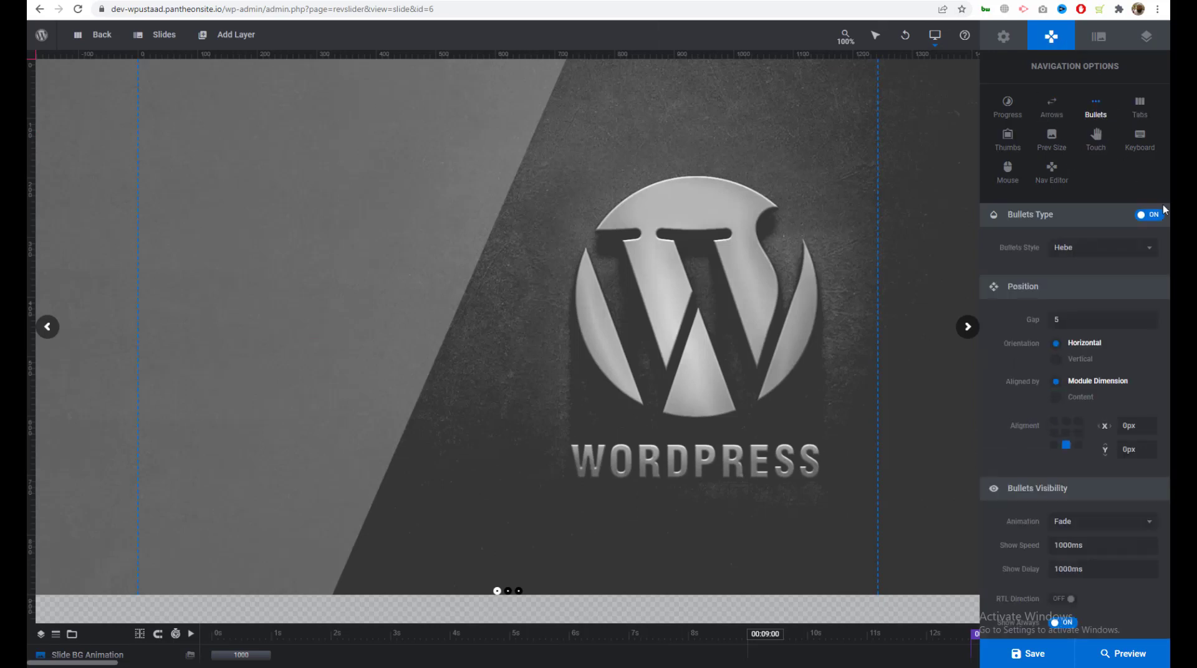
pyautogui.click(1150, 216)
pyautogui.click(1046, 656)
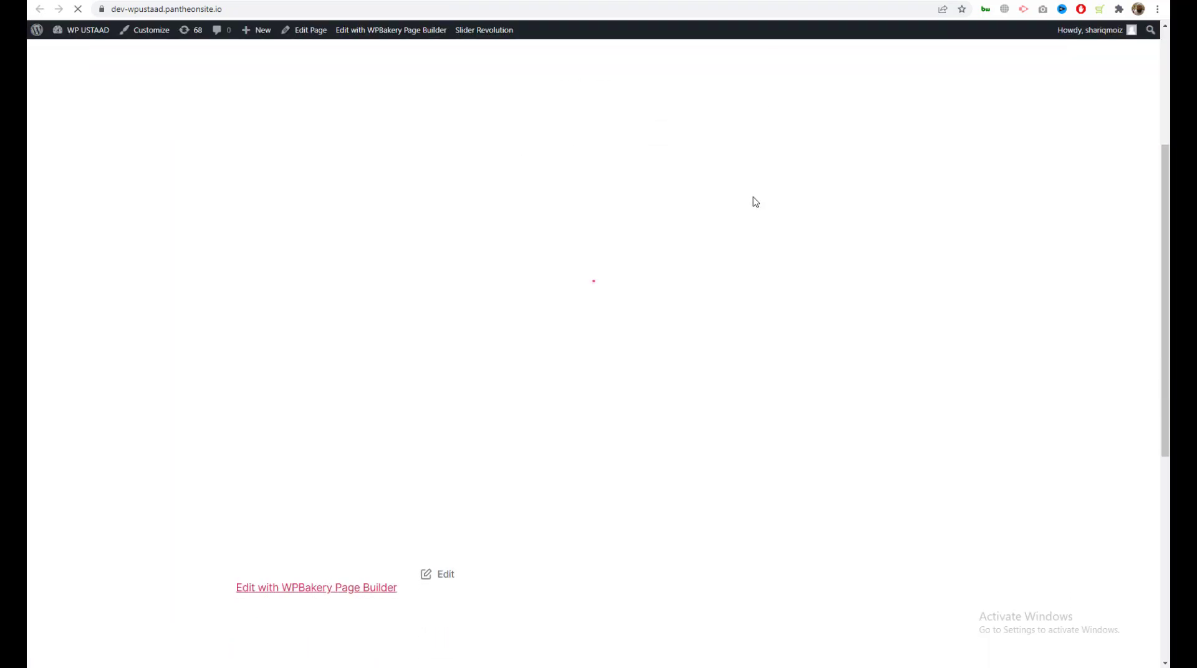
# Step: Check the slider without bullets on the live Home page and advance it to the next slide
pyautogui.scroll(-5, 753, 197)
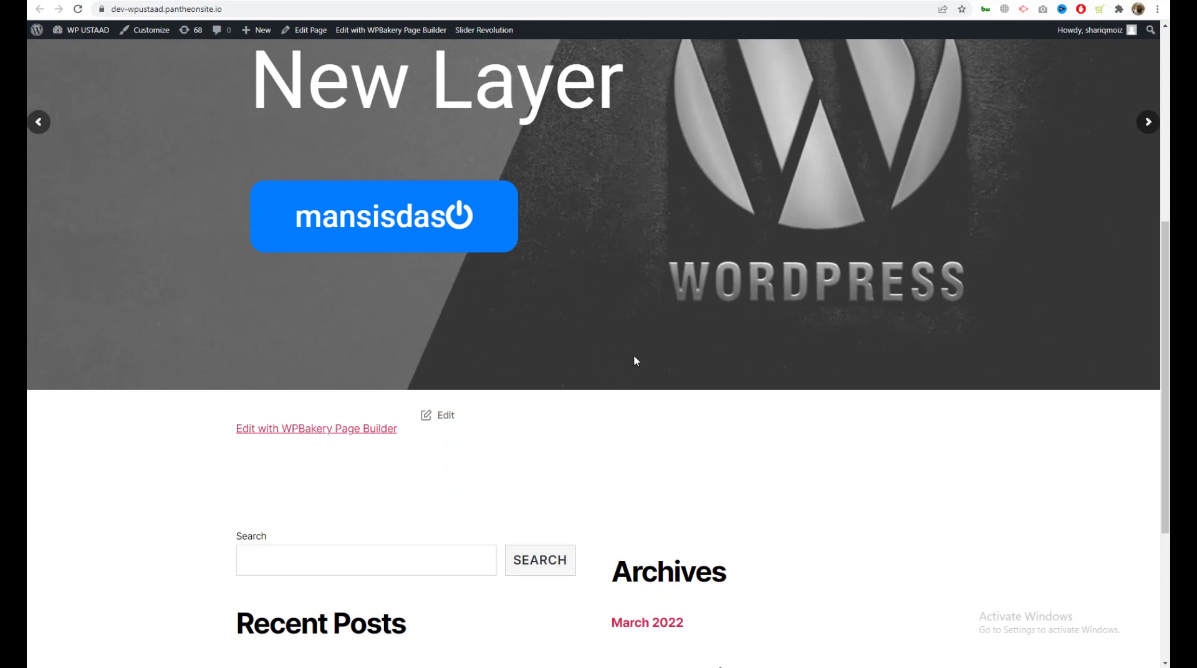
pyautogui.scroll(4, 634, 361)
pyautogui.click(1148, 361)
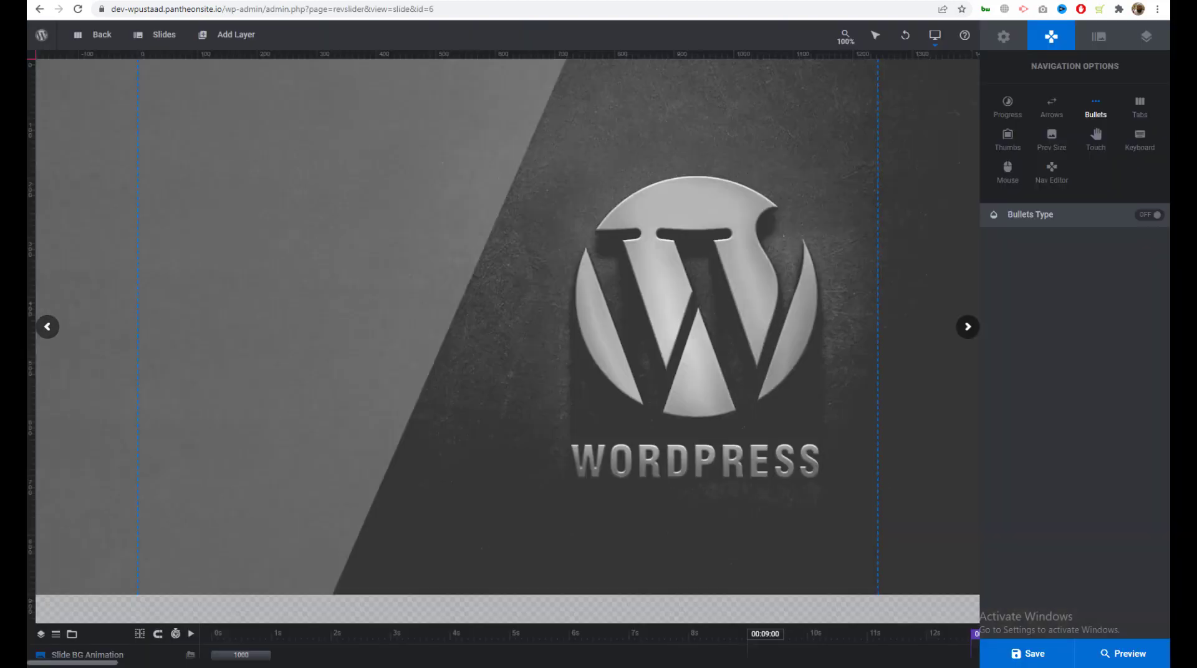
# Step: Switch to the module's other slide and open its background options
pyautogui.click(48, 327)
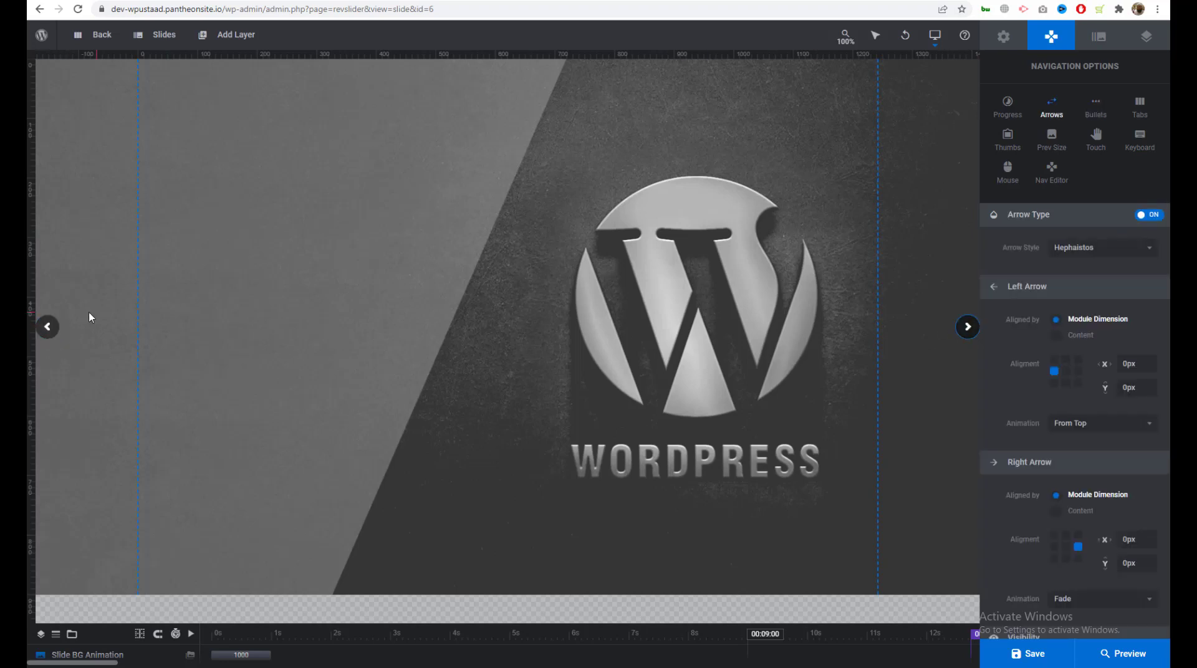
pyautogui.moveTo(164, 38)
pyautogui.click(166, 93)
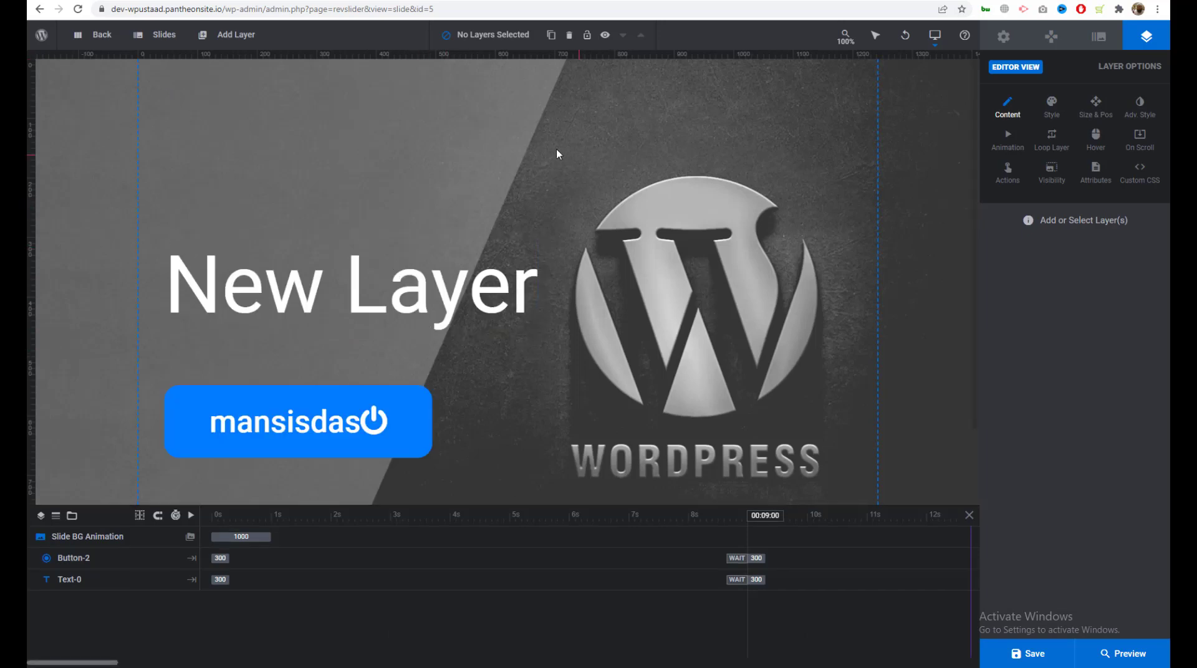
pyautogui.click(1011, 37)
pyautogui.click(1051, 36)
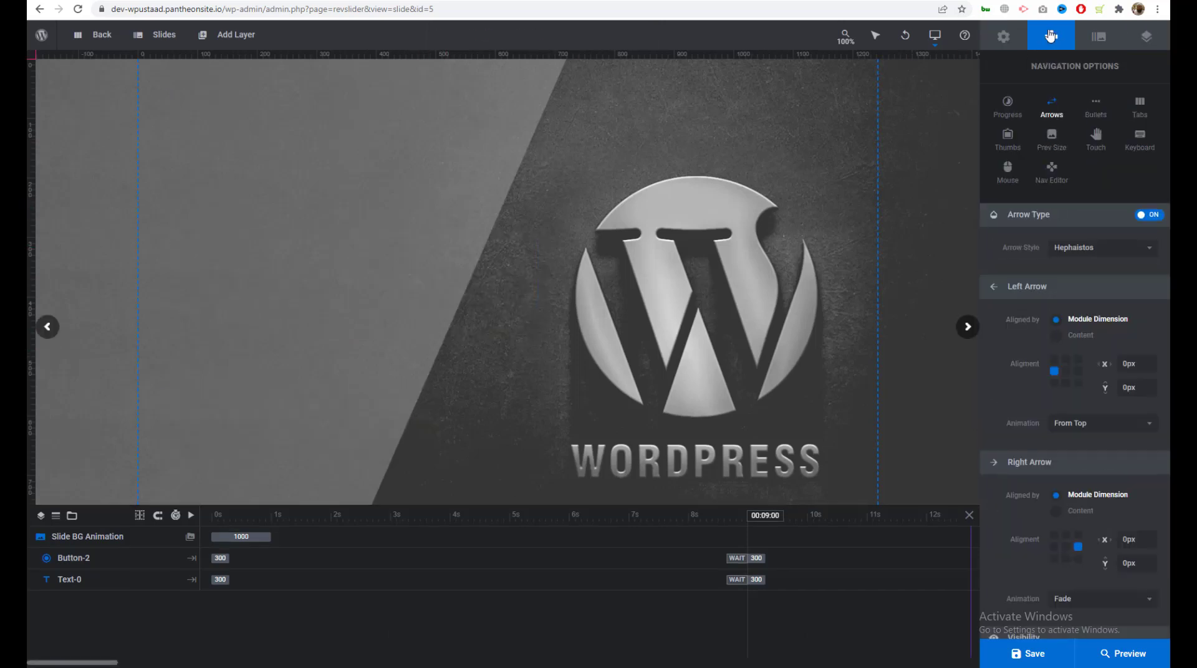
pyautogui.click(1100, 38)
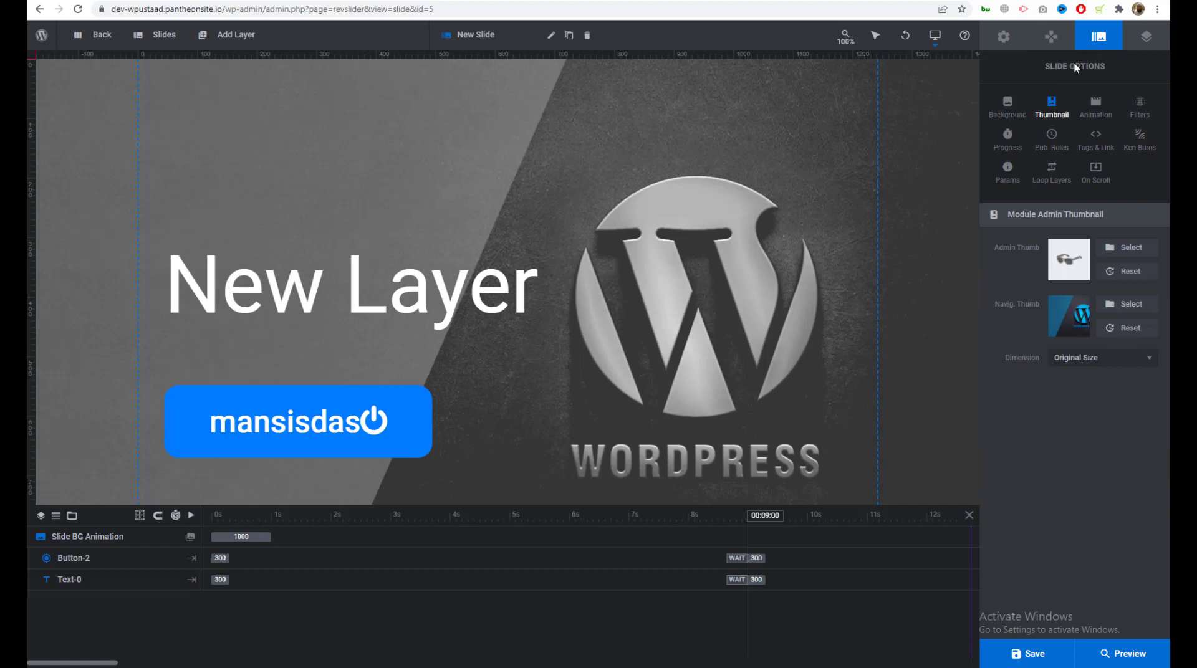
pyautogui.click(1009, 116)
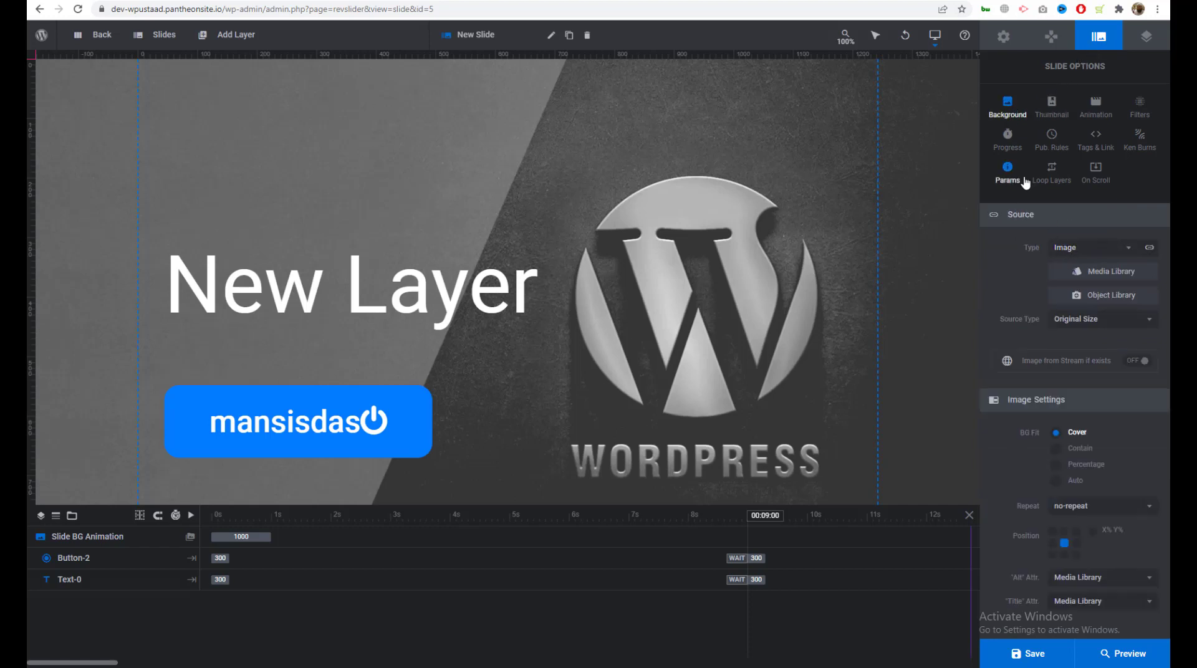
# Step: Upload 2528172.jpg from the WordPress wallpapers folder, insert it as the slide's background image and save the module
pyautogui.click(1084, 273)
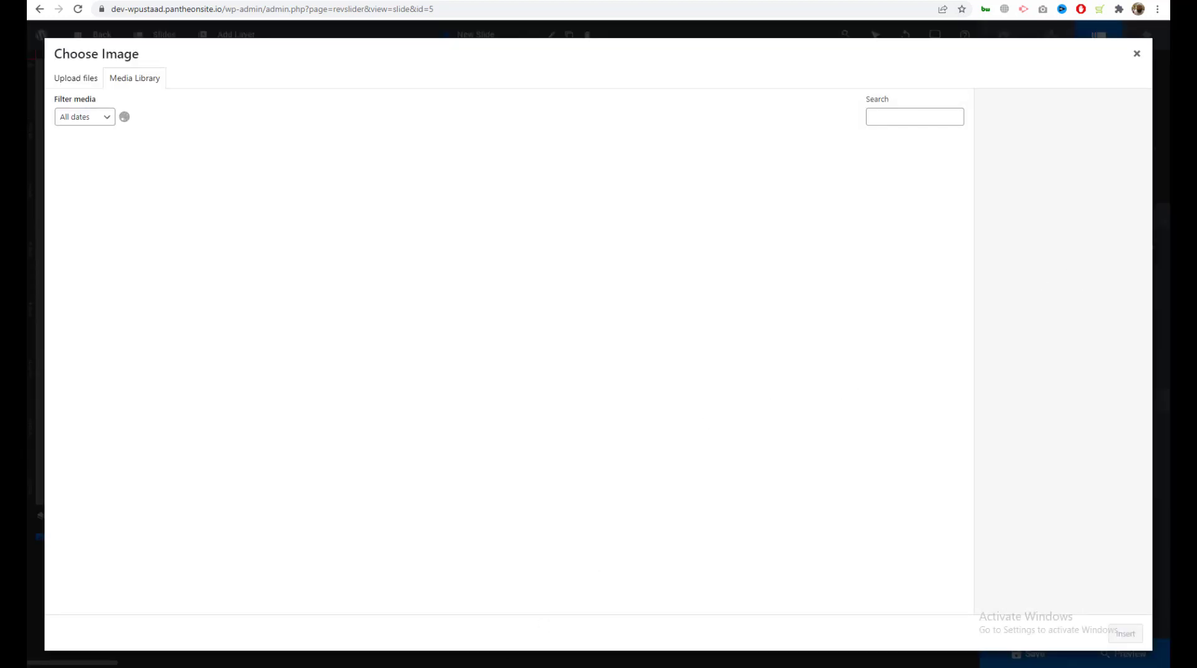
pyautogui.hotkey('alt', 'Tab')
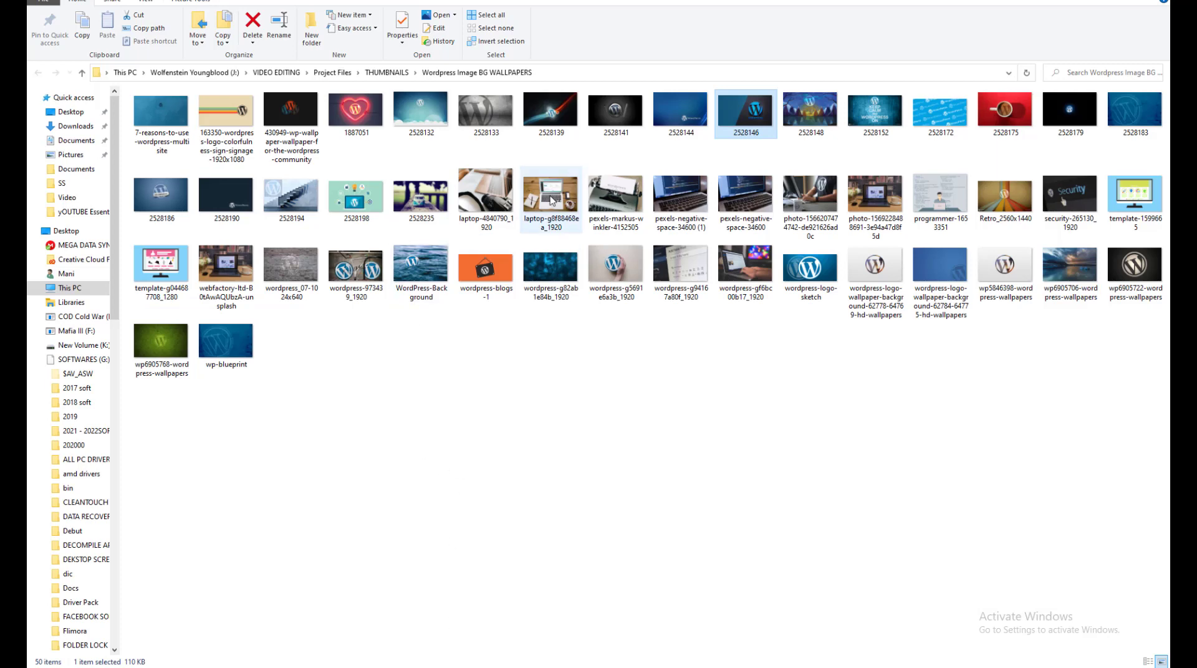
pyautogui.moveTo(931, 114); pyautogui.dragTo(395, 539)
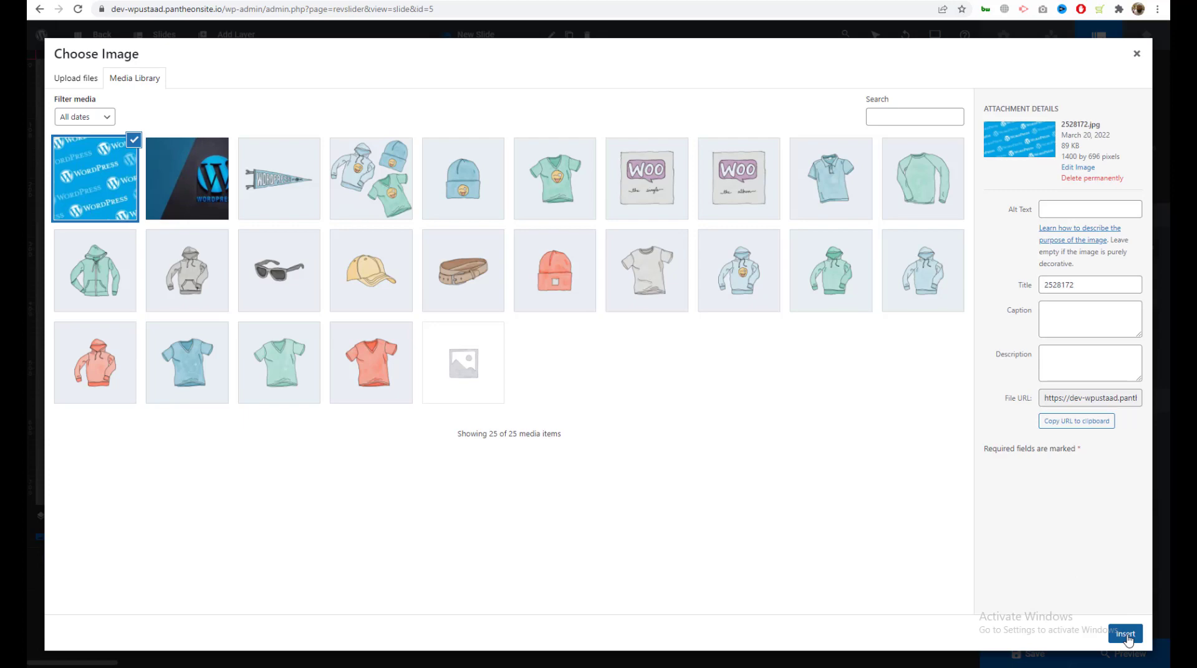
pyautogui.click(1126, 634)
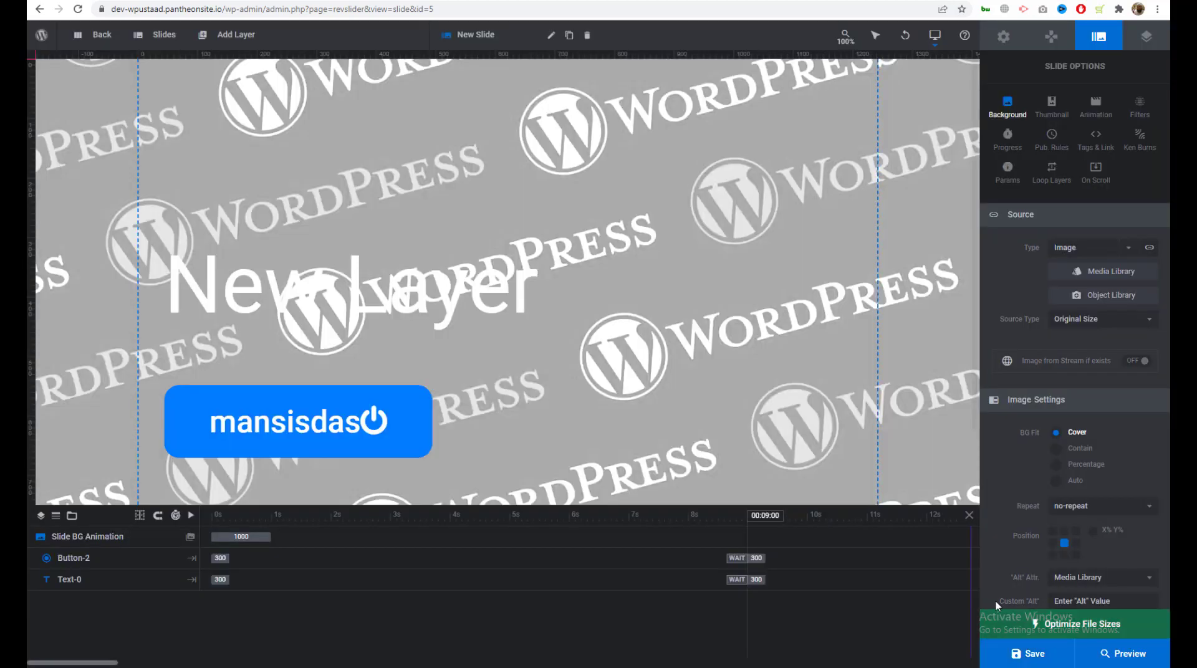
pyautogui.click(1019, 656)
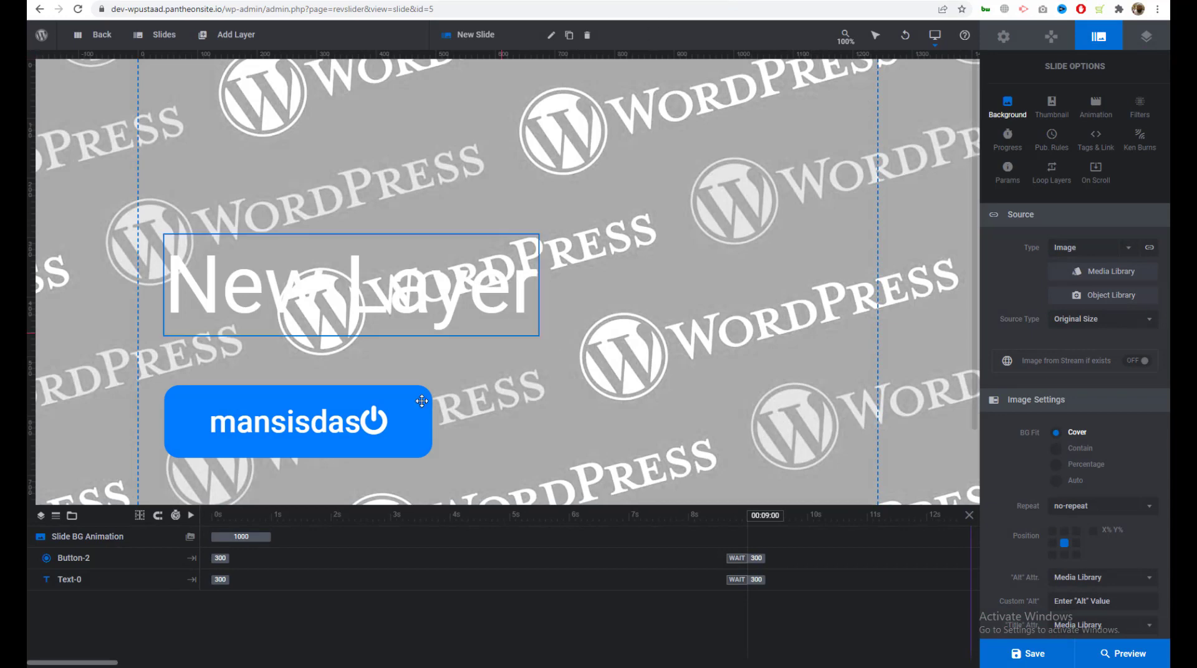
# Step: Delete the mansisdas button layer and the New Layer text layer from this slide and save the module
pyautogui.click(418, 416)
pyautogui.press('Delete')
pyautogui.click(312, 280)
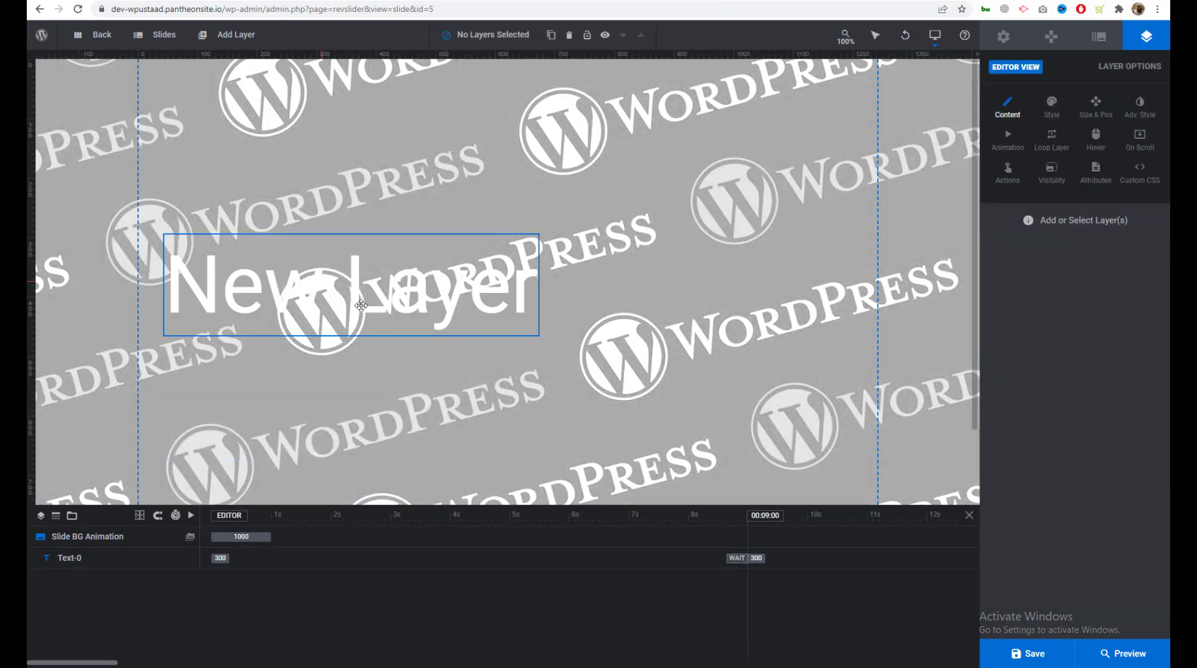
pyautogui.press('Delete')
pyautogui.click(1010, 650)
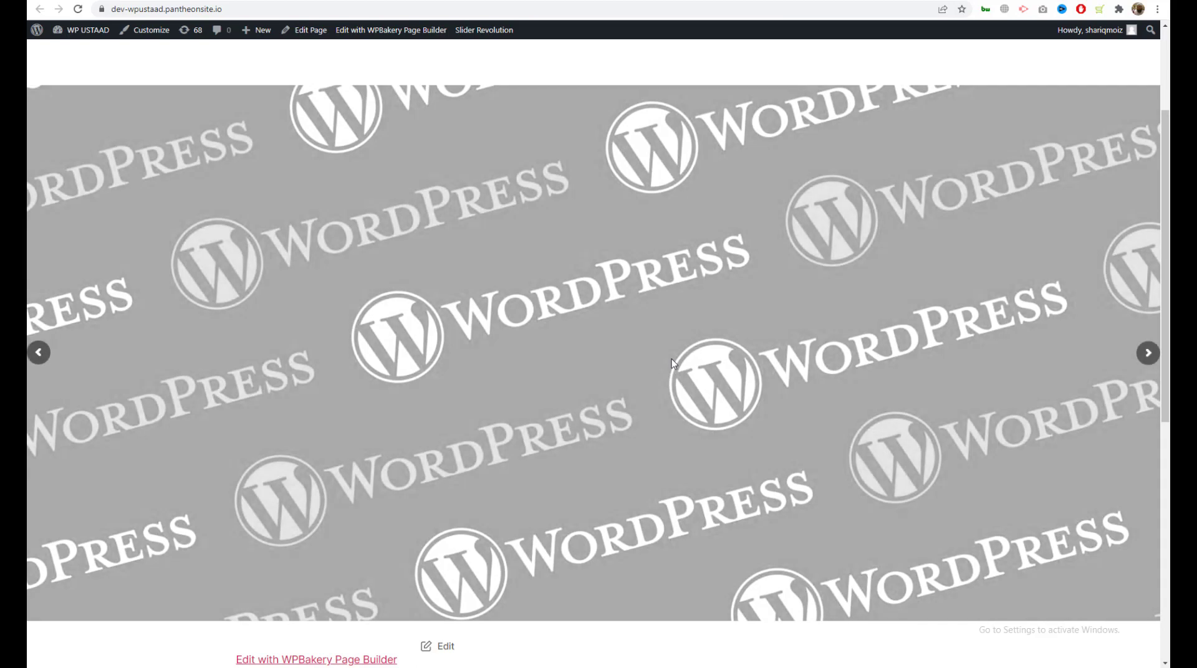
# Step: Check the updated slider on the live Home page and step through its slides with the navigation arrows
pyautogui.scroll(-3, 671, 359)
pyautogui.scroll(4, 672, 360)
pyautogui.scroll(-5, 671, 359)
pyautogui.scroll(3, 761, 353)
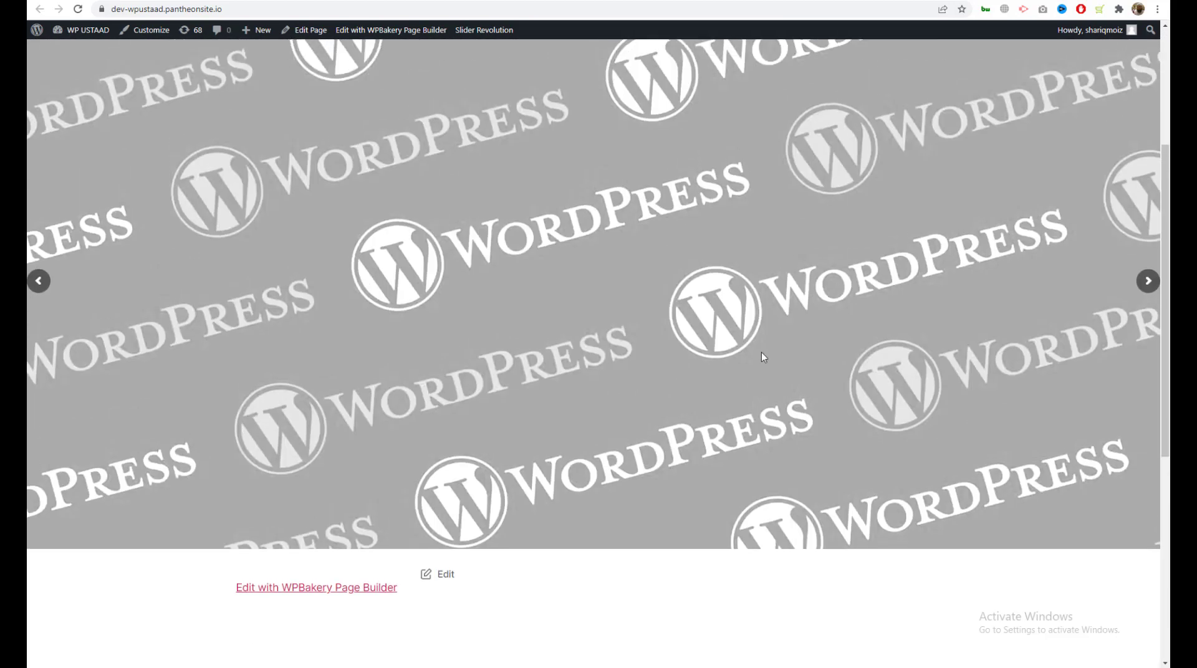
pyautogui.click(1147, 280)
pyautogui.click(1147, 280)
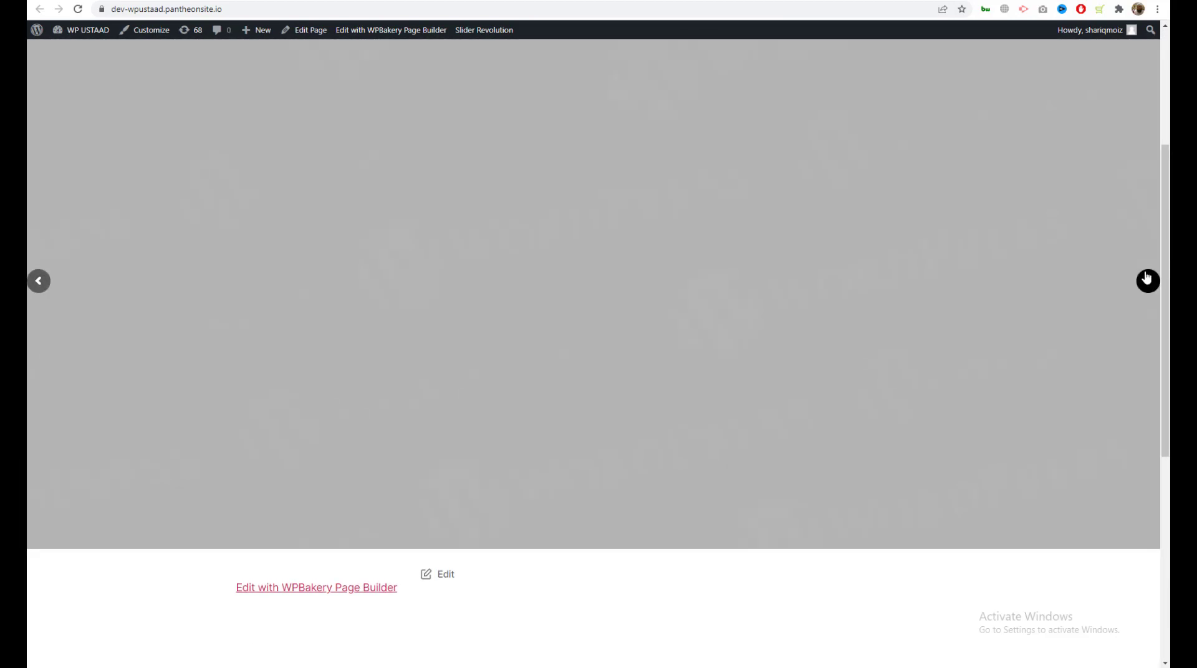
pyautogui.click(1147, 281)
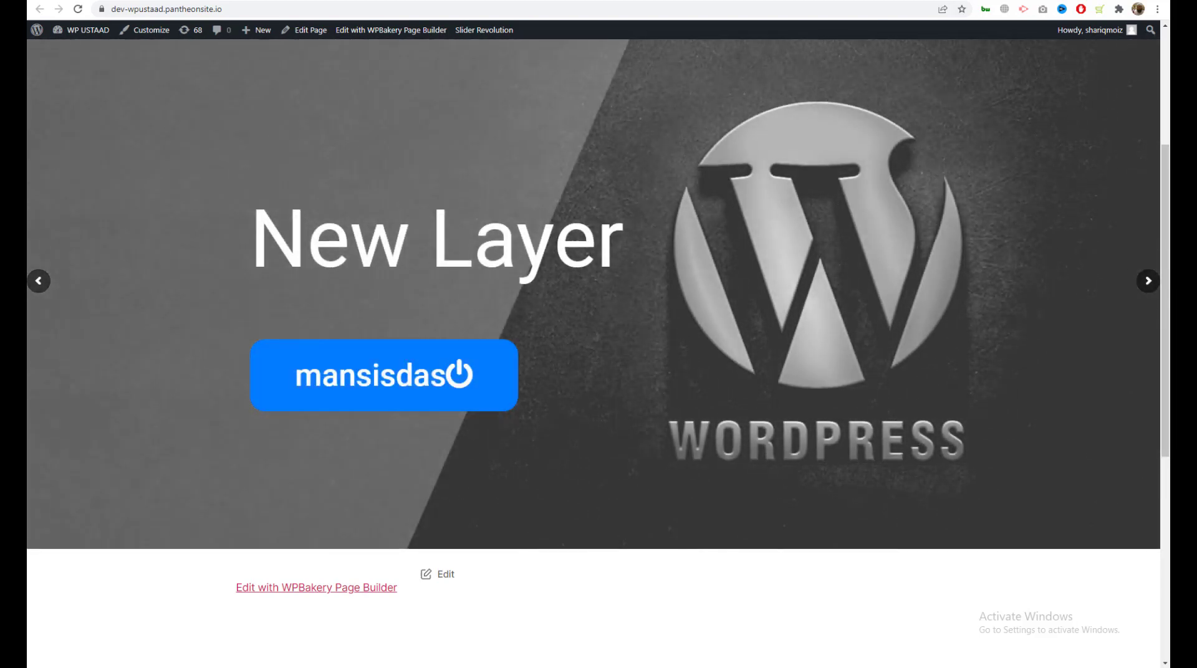